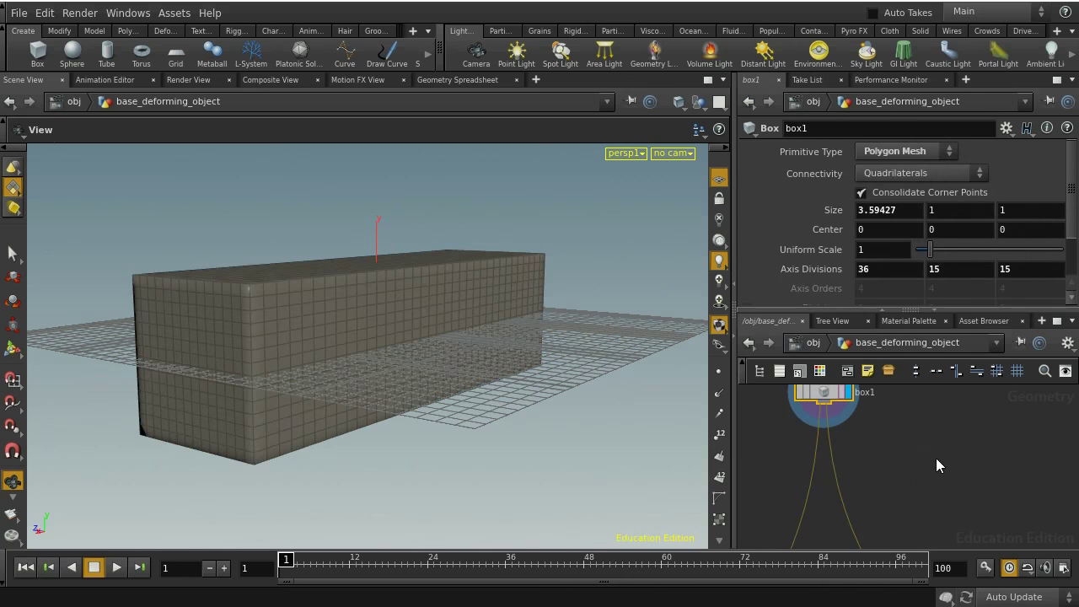
Add a Null node below box1 using the NU node search
{"action": "middle_click_drag", "start_coordinate": [873, 478], "coordinate": [929, 478]}
{"action": "key", "text": "Tab"}
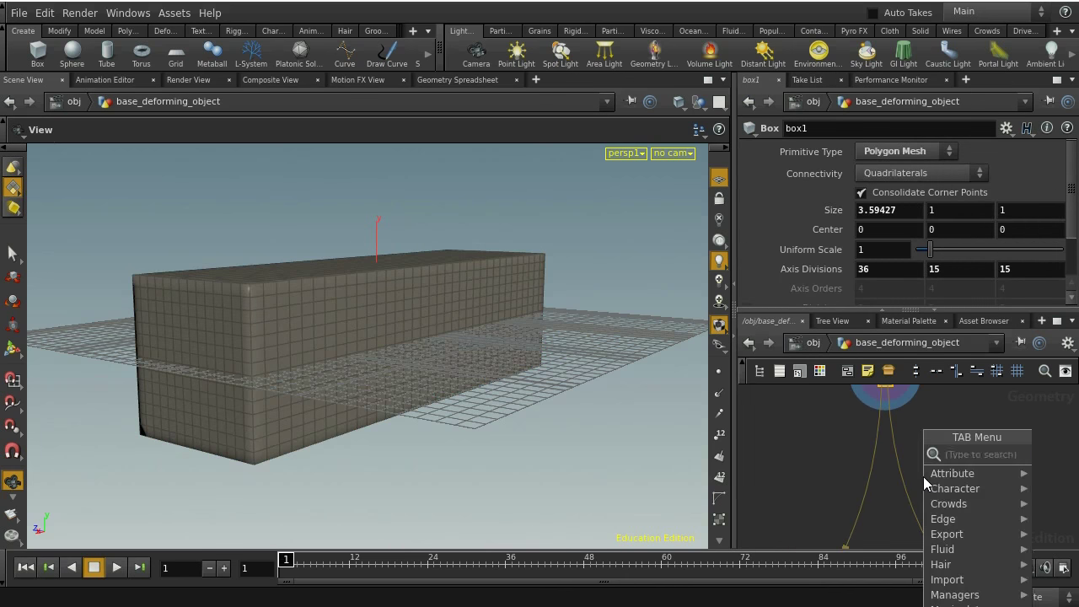
{"action": "type", "text": "NU"}
{"action": "left_click", "coordinate": [1060, 457]}
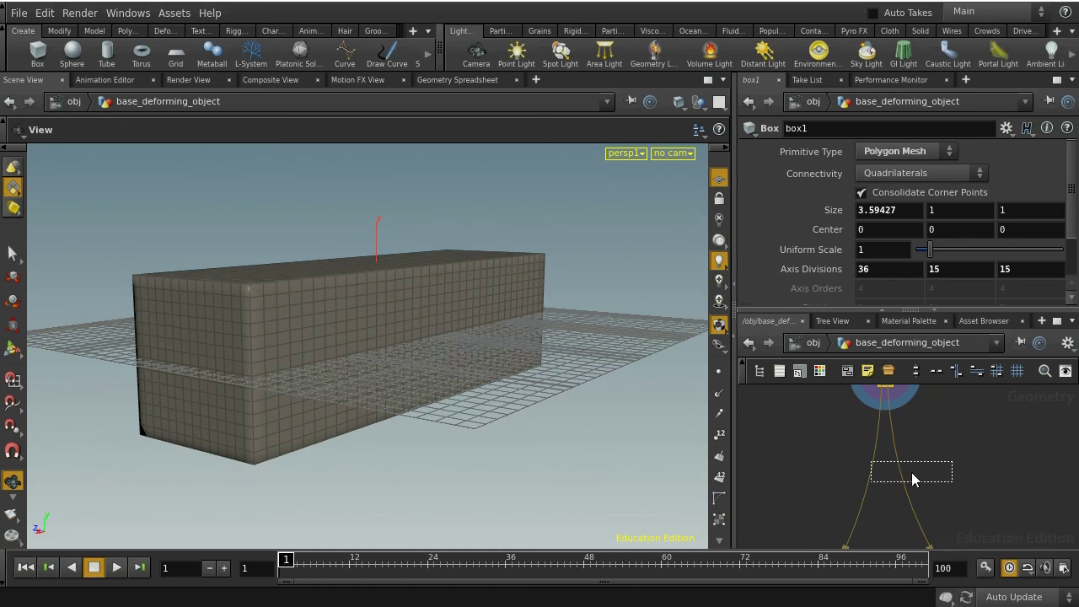
{"action": "left_click", "coordinate": [911, 479]}
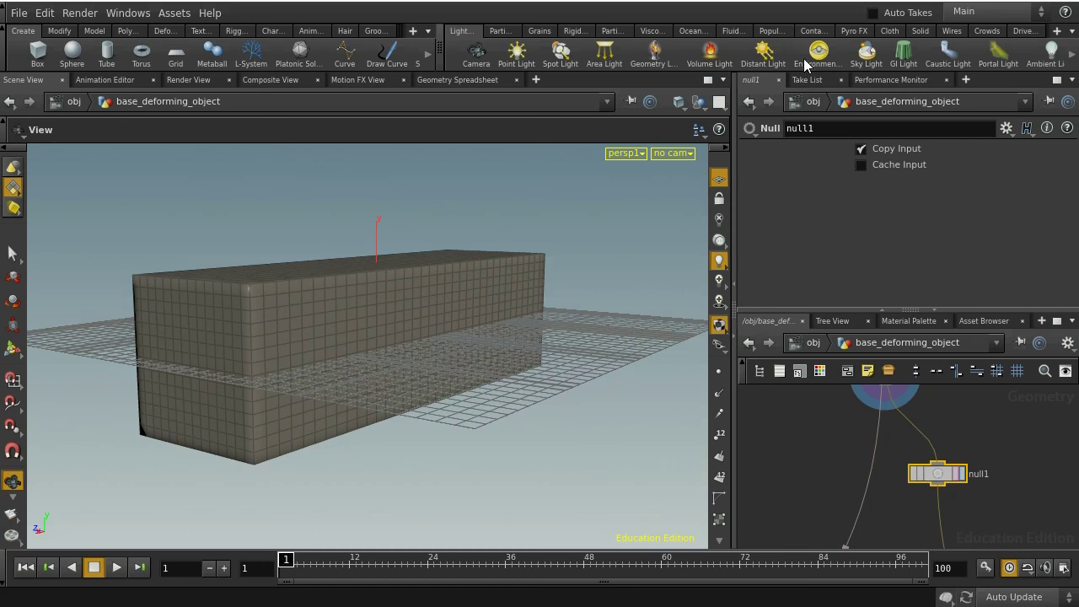
Rename the Null node to FRACTURED, correcting the misspelled first attempt
{"action": "double_click", "coordinate": [811, 129]}
{"action": "type", "text": "fractj"}
{"action": "key", "text": "Return"}
{"action": "double_click", "coordinate": [801, 128]}
{"action": "type", "text": "FRACTURED"}
{"action": "key", "text": "Return"}
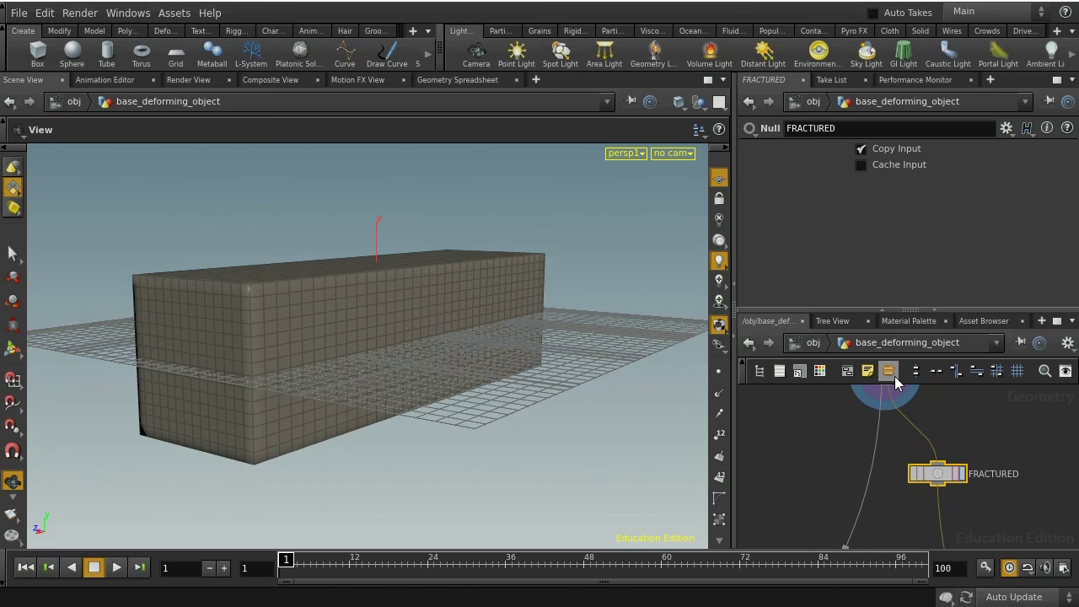
Display FRACTURED's output and fracture the box with the Model shelf's Shatter tool
{"action": "left_click", "coordinate": [962, 474]}
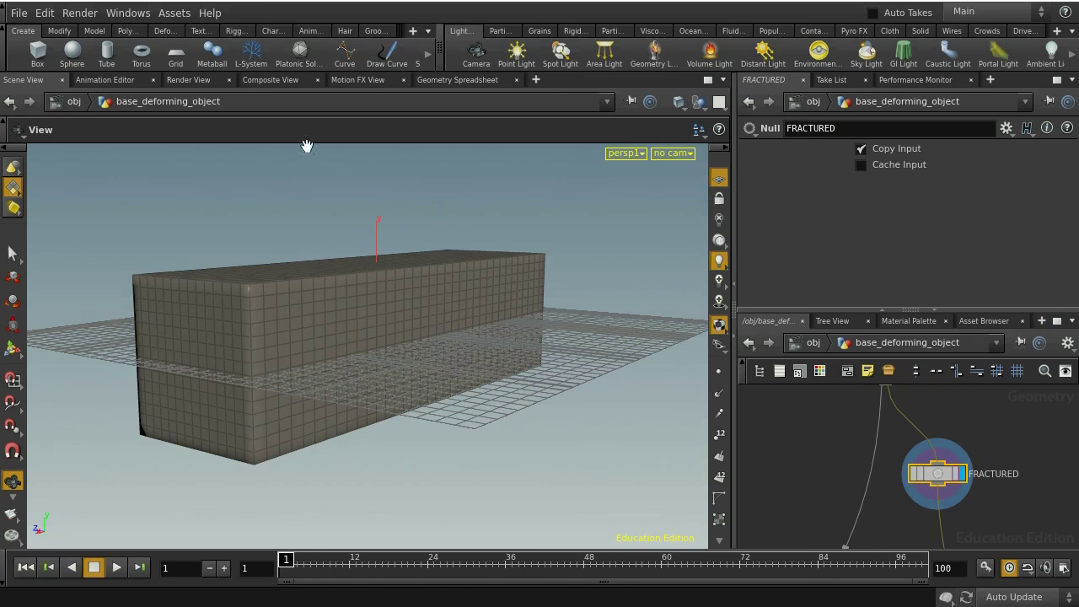
{"action": "left_click", "coordinate": [92, 32]}
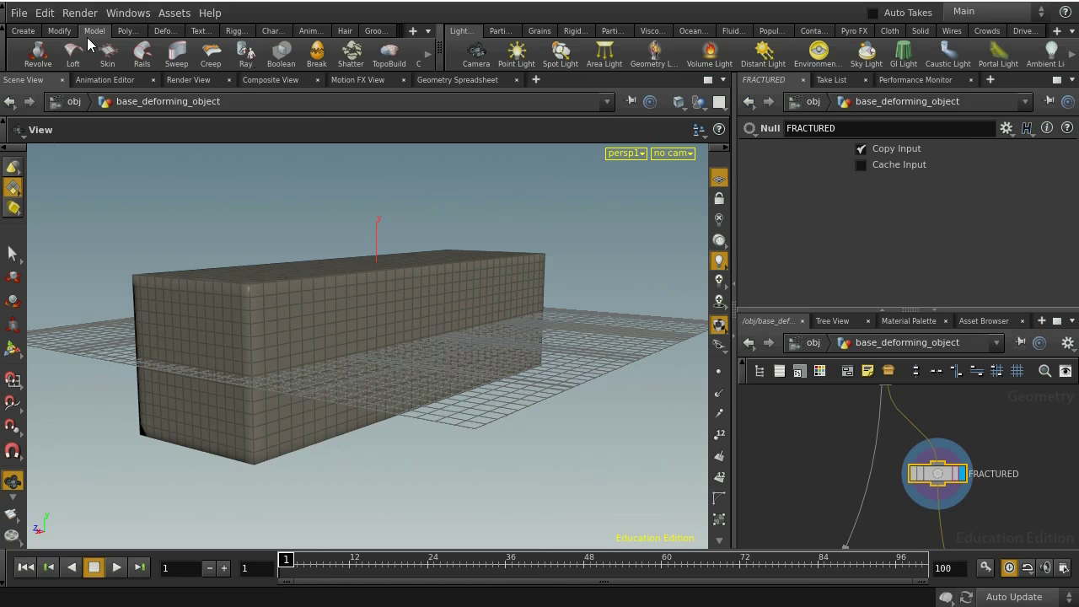
{"action": "left_click", "coordinate": [350, 54]}
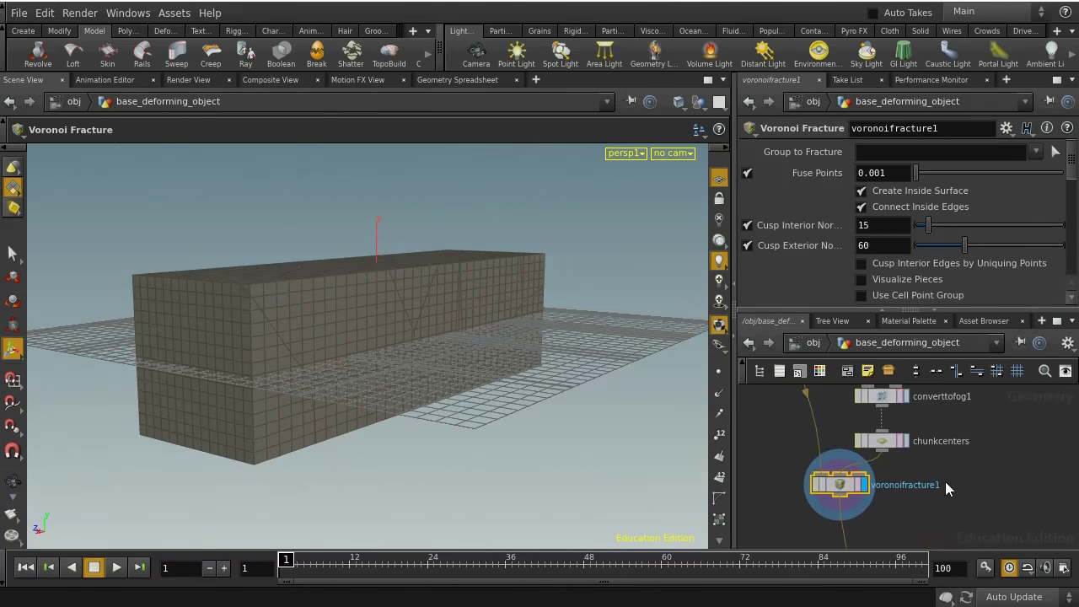
Orbit the viewport to inspect the fracture lines from top, oblique and front angles
{"action": "key", "text": "Escape"}
{"action": "left_click_drag", "start_coordinate": [385, 344], "coordinate": [381, 400]}
{"action": "key", "text": "Escape"}
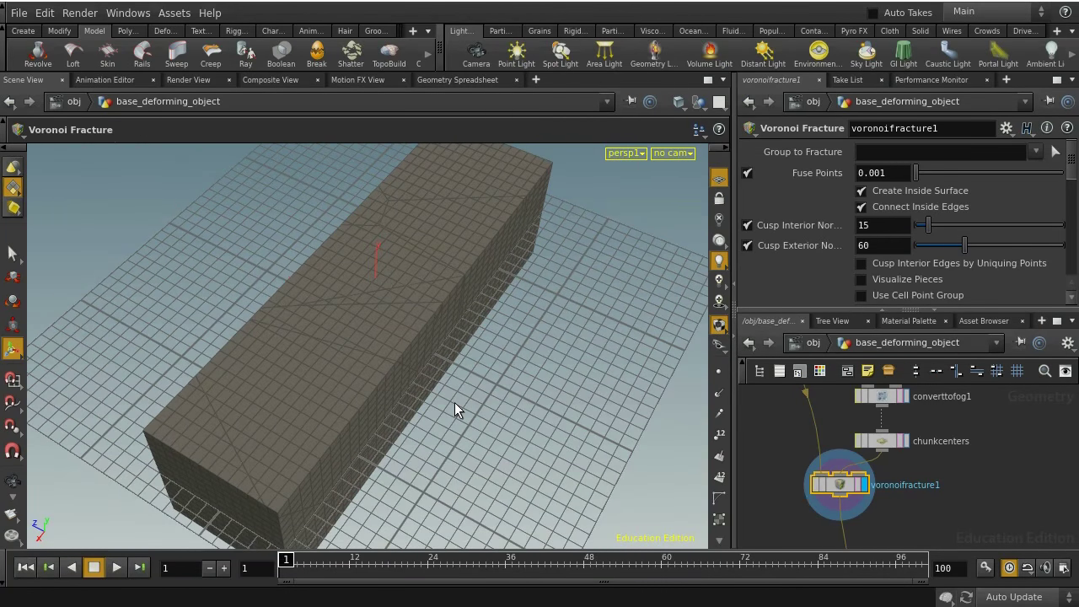
{"action": "mouse_move", "coordinate": [455, 403]}
{"action": "left_mouse_down"}
{"action": "mouse_move", "coordinate": [453, 316]}
{"action": "mouse_move", "coordinate": [457, 384]}
{"action": "left_mouse_up"}
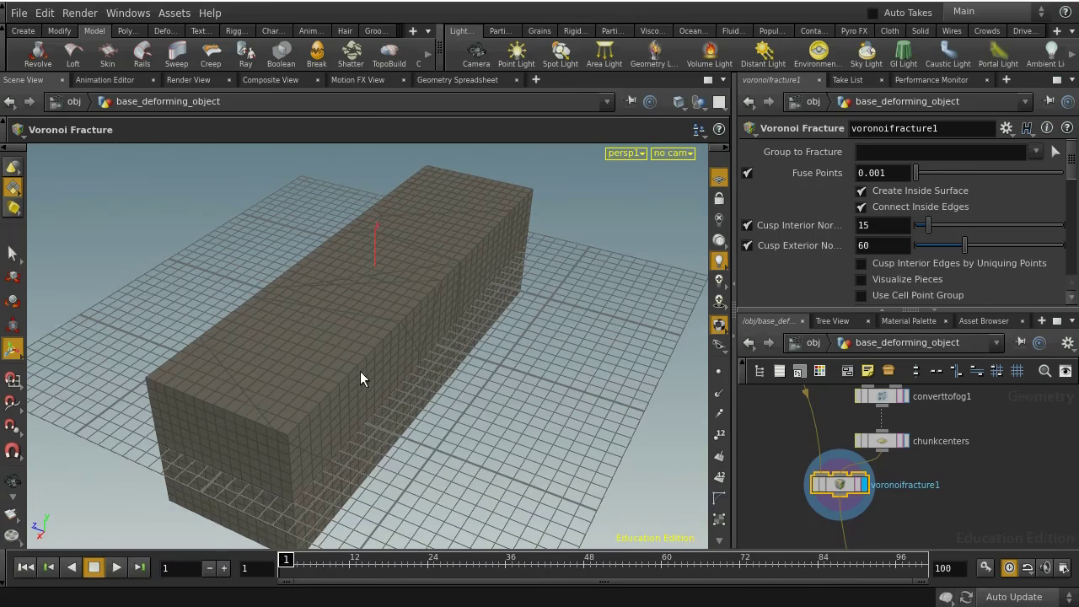
{"action": "key", "text": "Escape"}
{"action": "left_click_drag", "start_coordinate": [374, 487], "coordinate": [354, 462]}
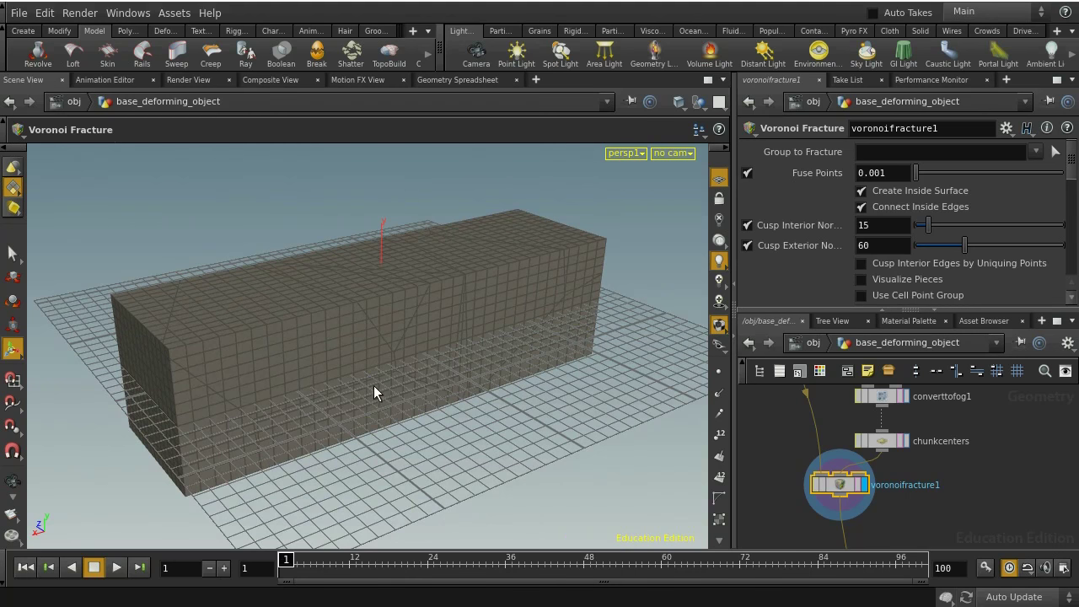
Save the scene as ashteststart.2.hipnc and nudge voronoifracture1 slightly right
{"action": "key", "text": "ctrl+s"}
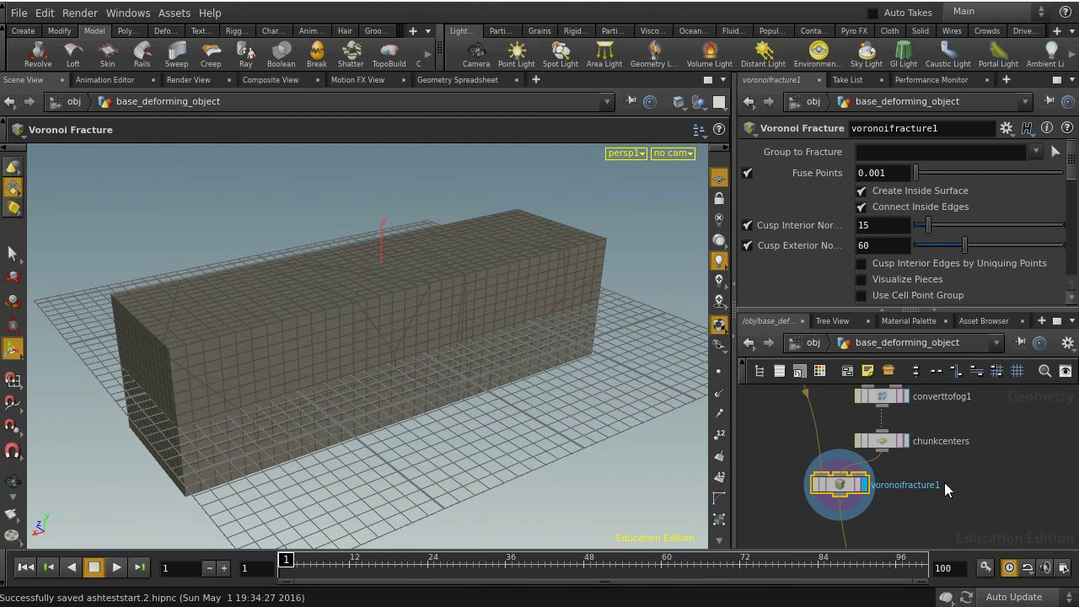
{"action": "middle_click_drag", "start_coordinate": [941, 480], "coordinate": [956, 442]}
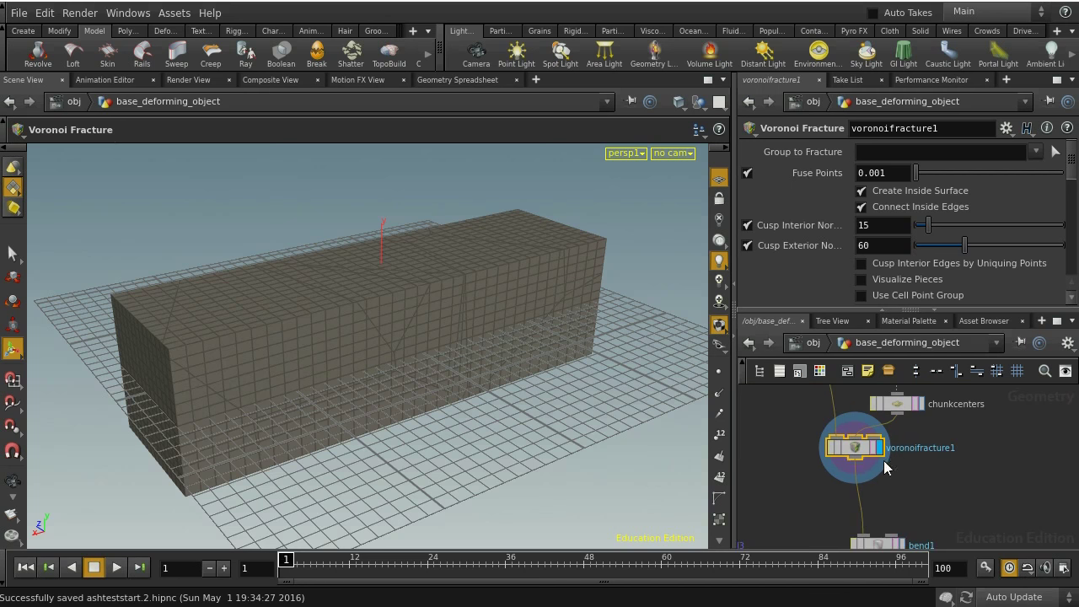
{"action": "left_click_drag", "start_coordinate": [855, 453], "coordinate": [898, 462]}
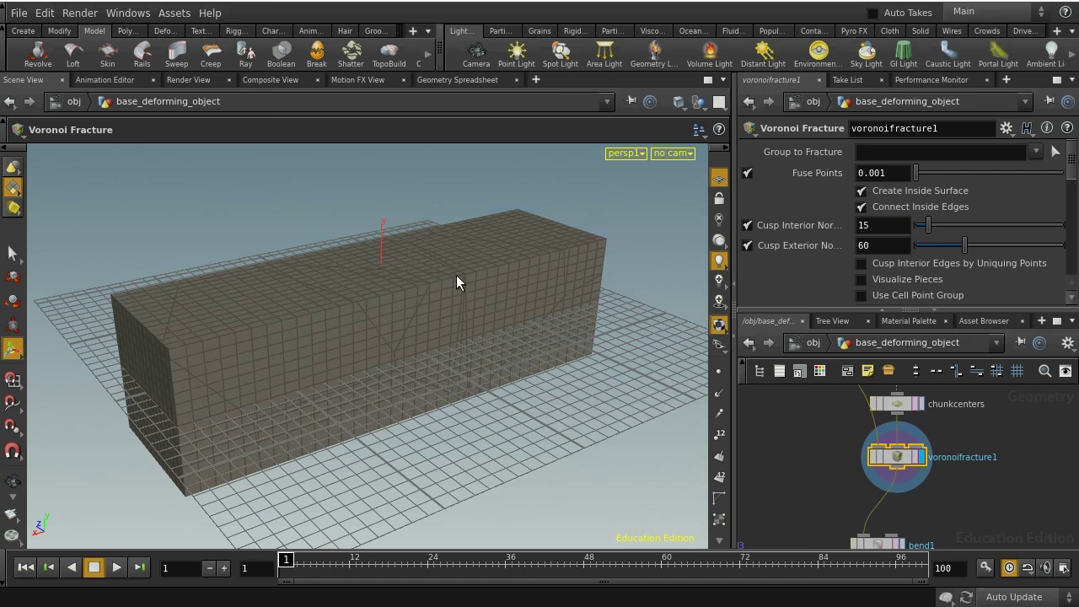
{"action": "key", "text": "Escape"}
{"action": "left_click_drag", "start_coordinate": [441, 292], "coordinate": [497, 357]}
{"action": "scroll", "coordinate": [453, 340], "scroll_direction": "up", "scroll_amount": 4}
{"action": "key", "text": "Return"}
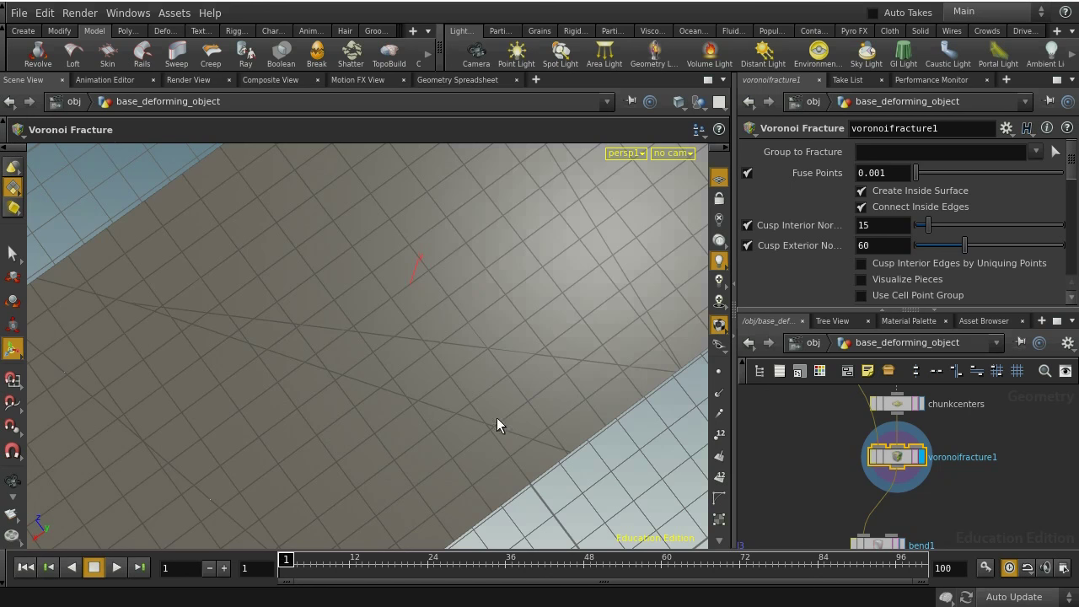
{"action": "key", "text": "Escape"}
{"action": "left_click_drag", "start_coordinate": [649, 473], "coordinate": [571, 371]}
{"action": "key", "text": "Return"}
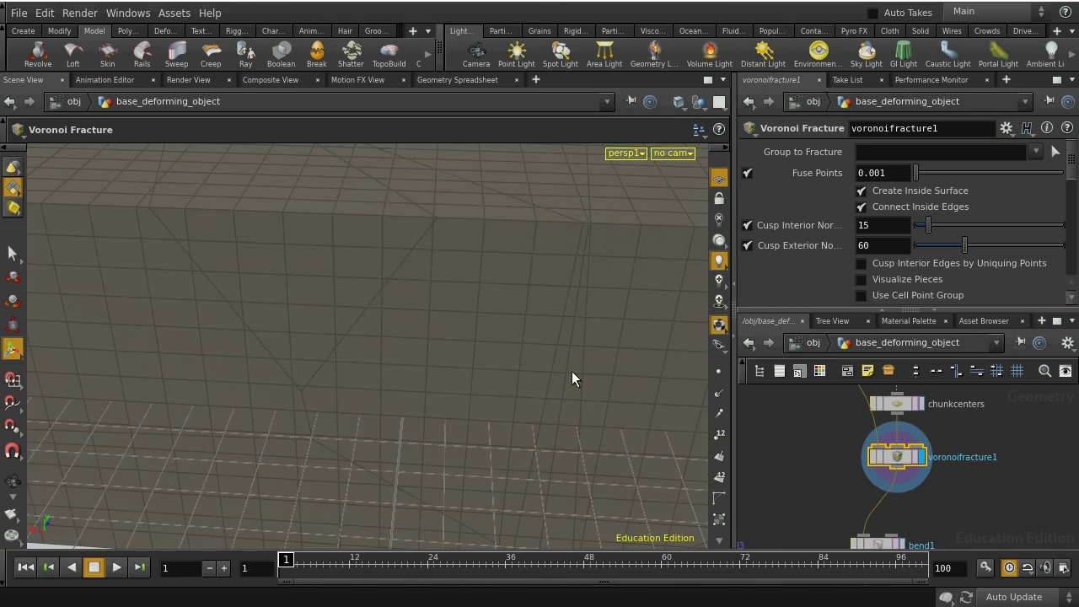
{"action": "mouse_move", "coordinate": [946, 447]}
{"action": "left_mouse_down"}
{"action": "mouse_move", "coordinate": [1003, 459]}
{"action": "mouse_move", "coordinate": [963, 459]}
{"action": "mouse_move", "coordinate": [979, 459]}
{"action": "left_mouse_up"}
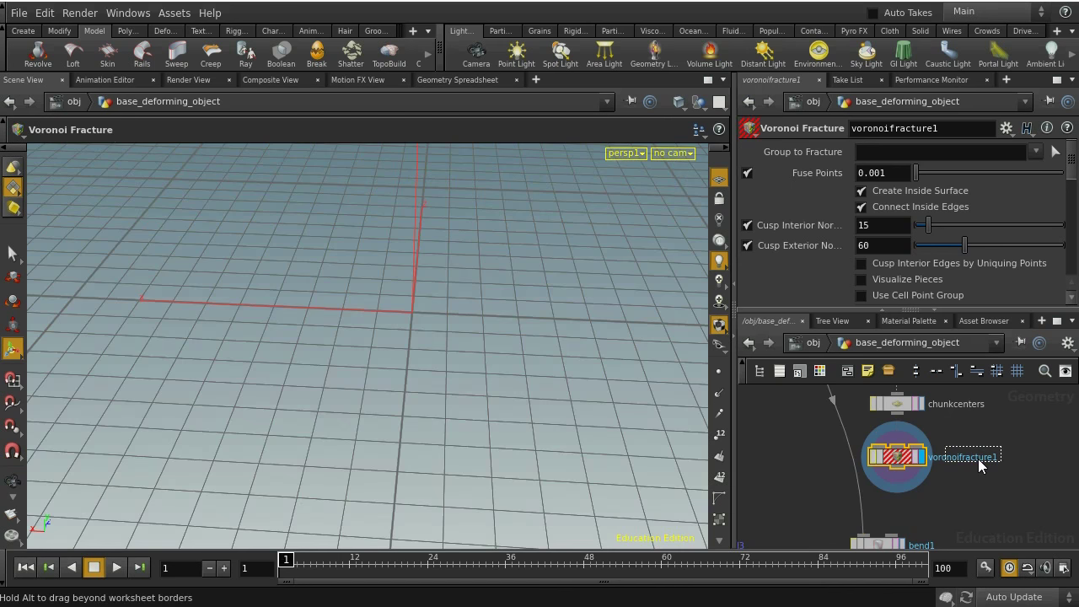
{"action": "left_click_drag", "start_coordinate": [890, 460], "coordinate": [943, 461]}
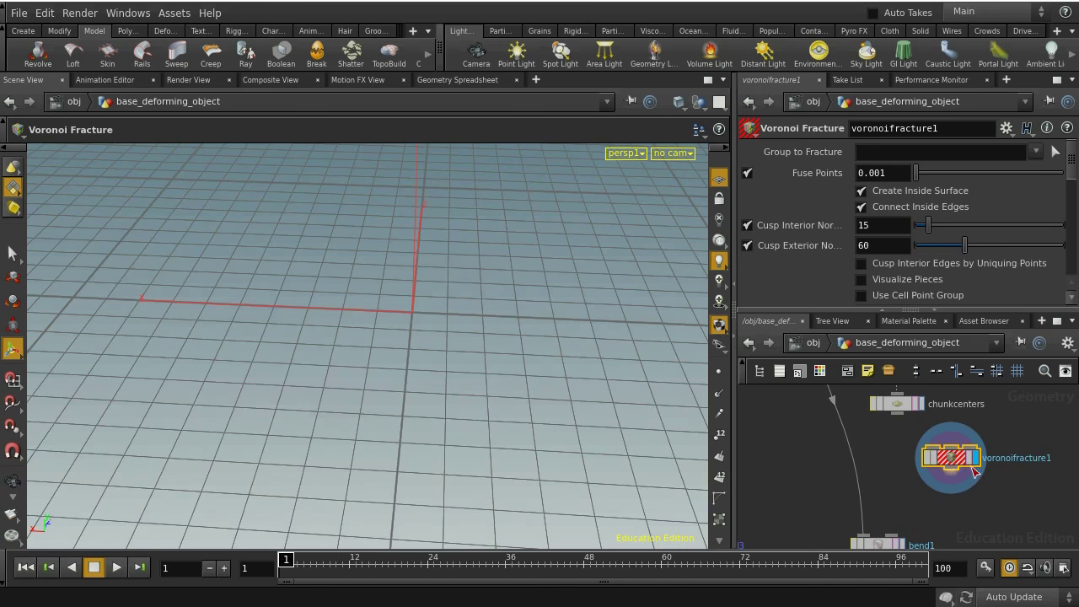
{"action": "key", "text": "ctrl+z"}
{"action": "key", "text": "ctrl+z"}
{"action": "left_click_drag", "start_coordinate": [945, 468], "coordinate": [867, 459]}
{"action": "middle_click_drag", "start_coordinate": [867, 459], "coordinate": [860, 432]}
{"action": "middle_click_drag", "start_coordinate": [970, 507], "coordinate": [970, 425]}
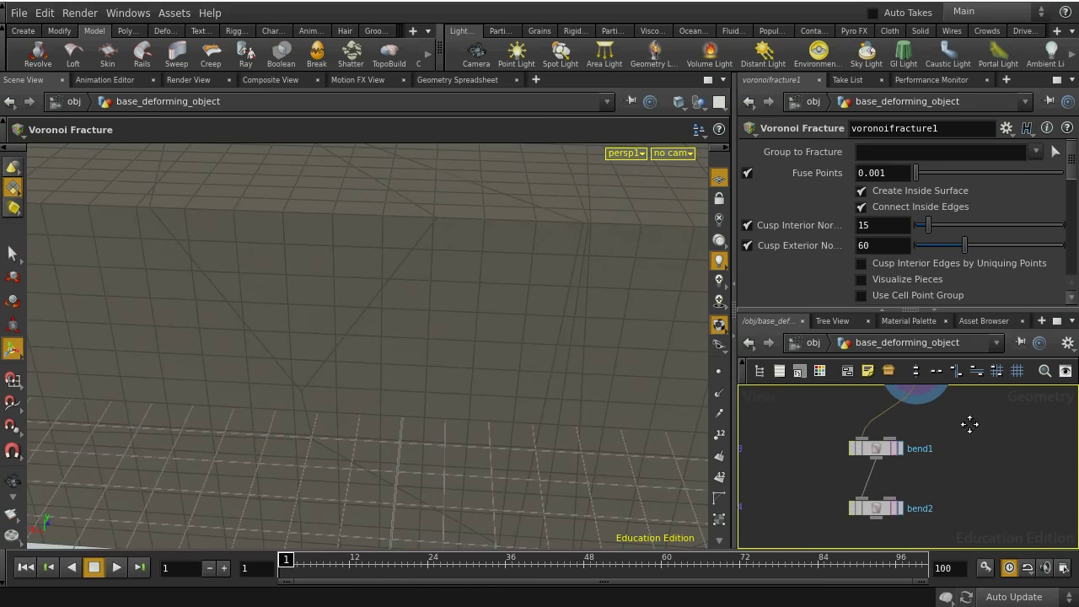
{"action": "middle_click_drag", "start_coordinate": [940, 484], "coordinate": [931, 551]}
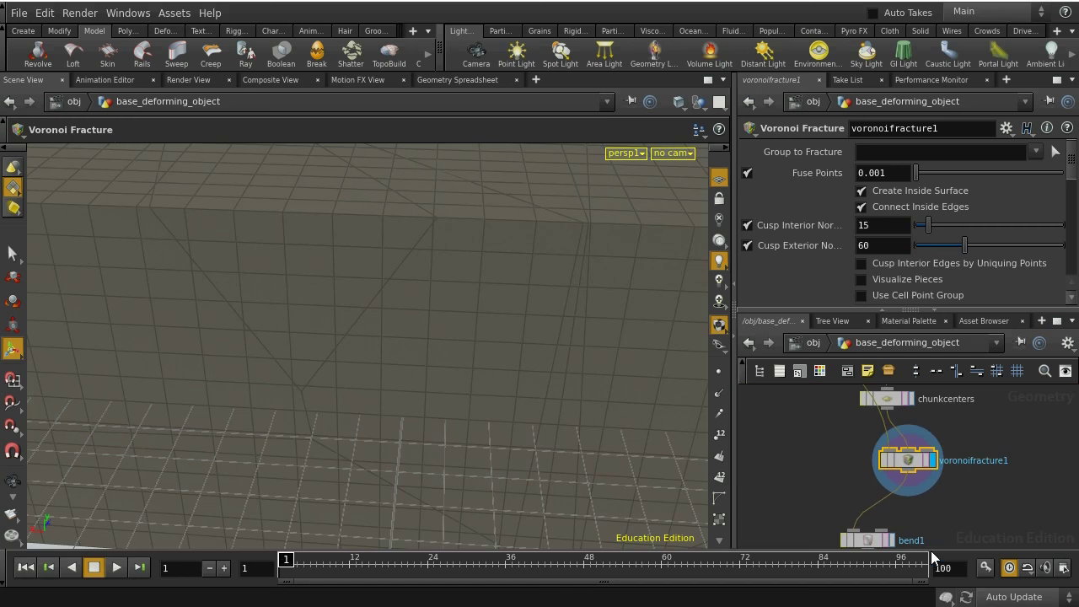
Place an Attribute Transfer node (attribtransfer1) beside voronoifracture1 via the ATT search
{"action": "key", "text": "Tab"}
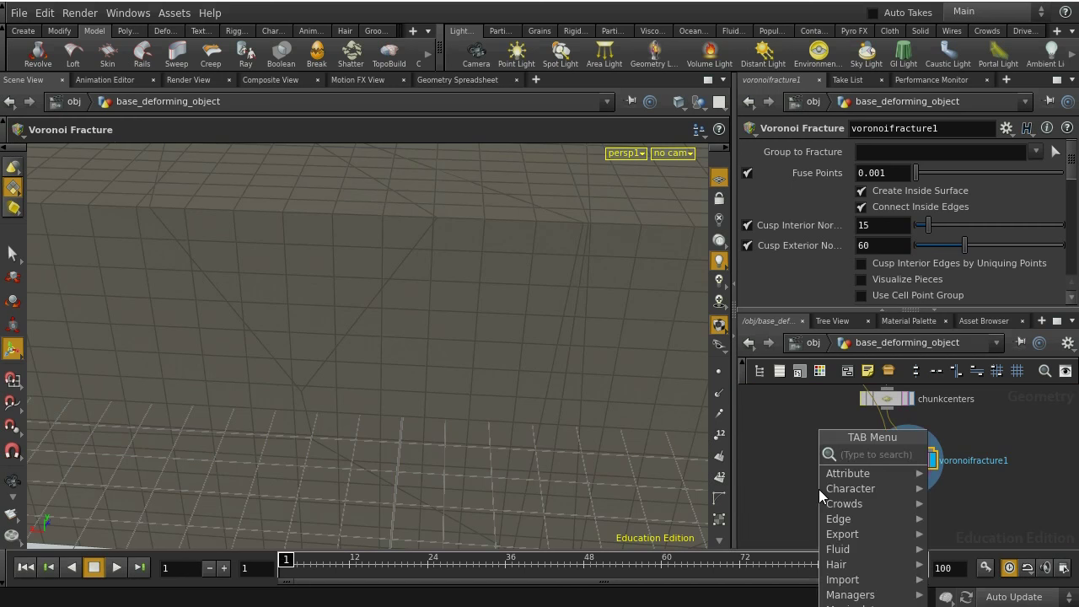
{"action": "type", "text": "ATT"}
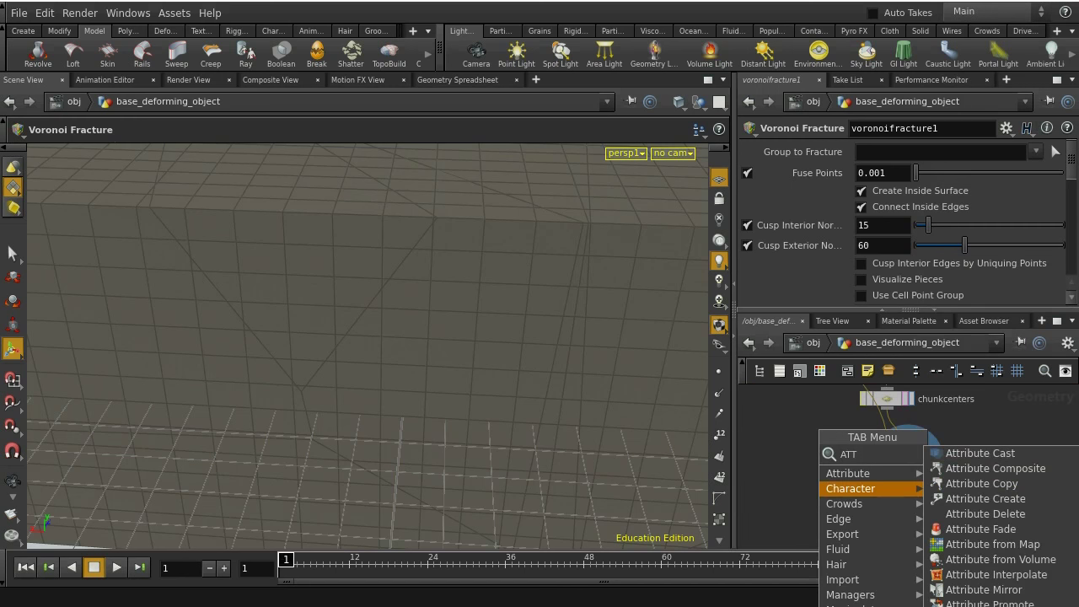
{"action": "left_click", "coordinate": [978, 591]}
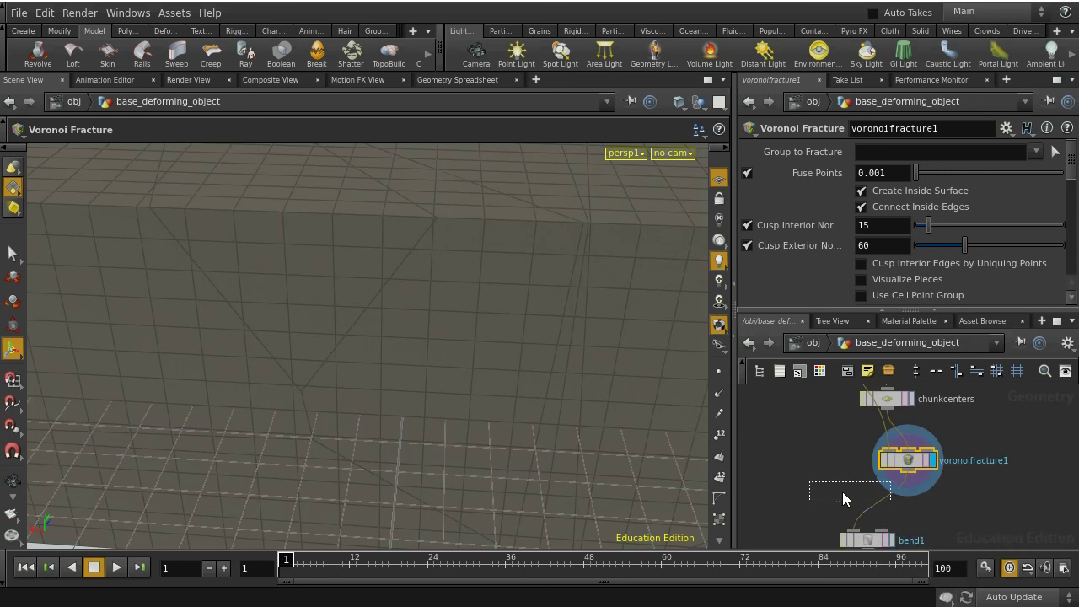
{"action": "left_click", "coordinate": [839, 492]}
{"action": "scroll", "coordinate": [910, 453], "scroll_direction": "down", "scroll_amount": 5}
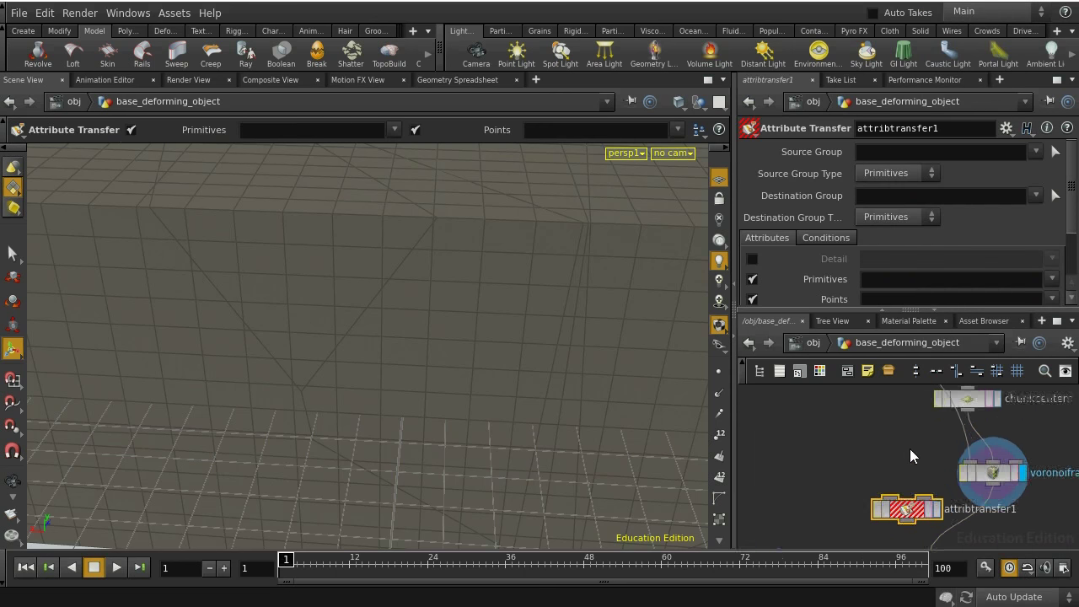
Maximize the network editor and wire FRACTURED into attribtransfer1's first input
{"action": "left_click", "coordinate": [1057, 321]}
{"action": "scroll", "coordinate": [468, 321], "scroll_direction": "up", "scroll_amount": 3}
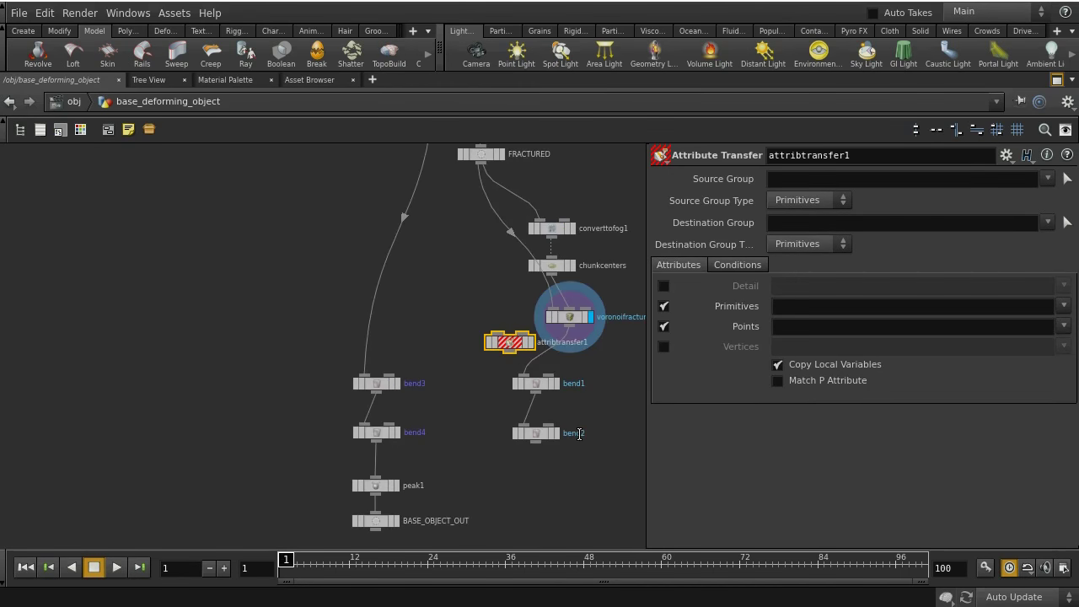
{"action": "scroll", "coordinate": [462, 312], "scroll_direction": "up", "scroll_amount": 2}
{"action": "mouse_move", "coordinate": [471, 203]}
{"action": "left_mouse_down"}
{"action": "mouse_move", "coordinate": [495, 389]}
{"action": "mouse_move", "coordinate": [469, 443]}
{"action": "mouse_move", "coordinate": [526, 445]}
{"action": "left_mouse_up"}
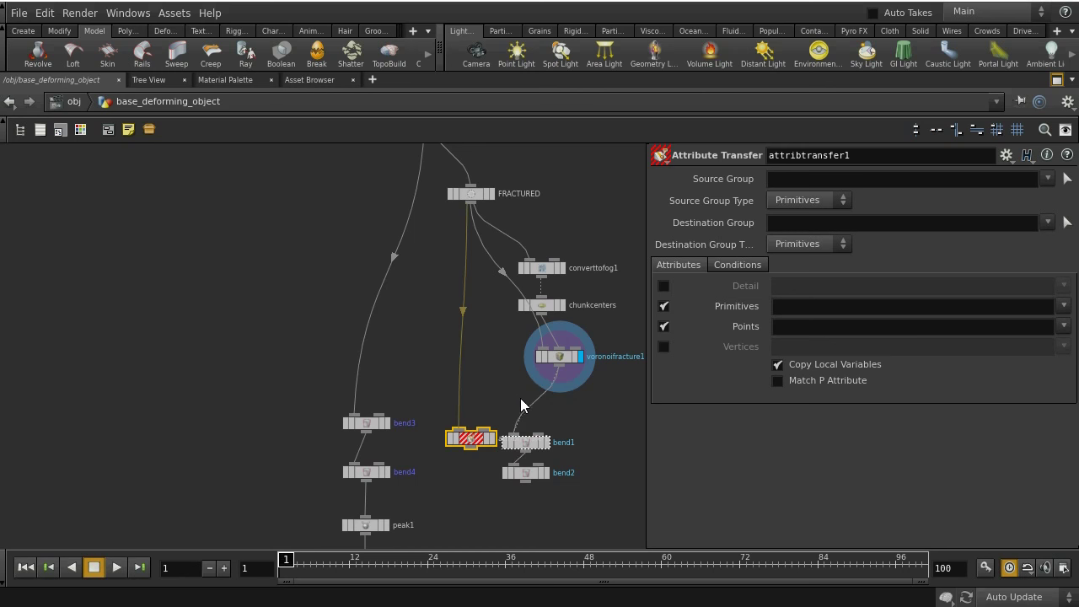
Shift the bend nodes down, feed attribtransfer1 into bend1, and wire voronoifracture1 as its second input
{"action": "left_click_drag", "start_coordinate": [503, 409], "coordinate": [549, 479]}
{"action": "left_click_drag", "start_coordinate": [527, 442], "coordinate": [506, 491]}
{"action": "left_click_drag", "start_coordinate": [473, 454], "coordinate": [471, 450]}
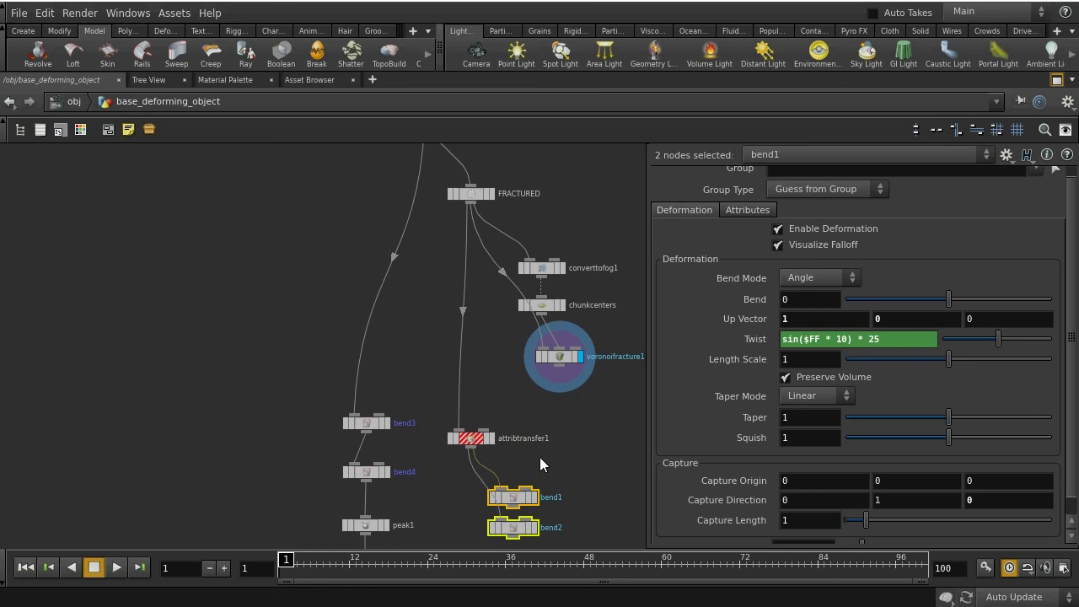
{"action": "key", "text": "ctrl+z"}
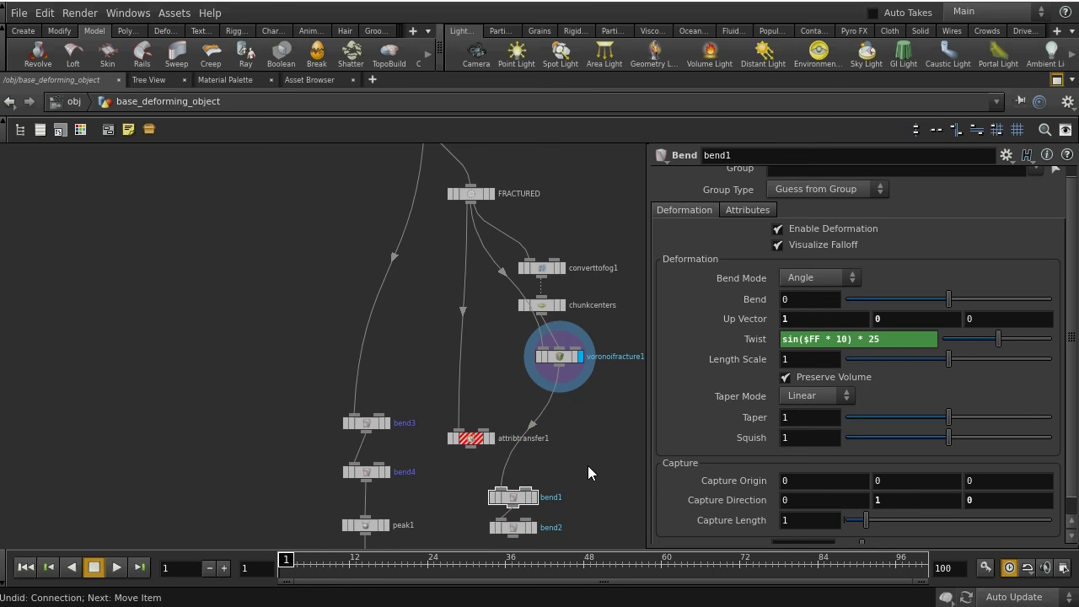
{"action": "middle_click_drag", "start_coordinate": [583, 462], "coordinate": [565, 385]}
{"action": "left_click", "coordinate": [498, 427]}
{"action": "left_click_drag", "start_coordinate": [456, 376], "coordinate": [485, 415]}
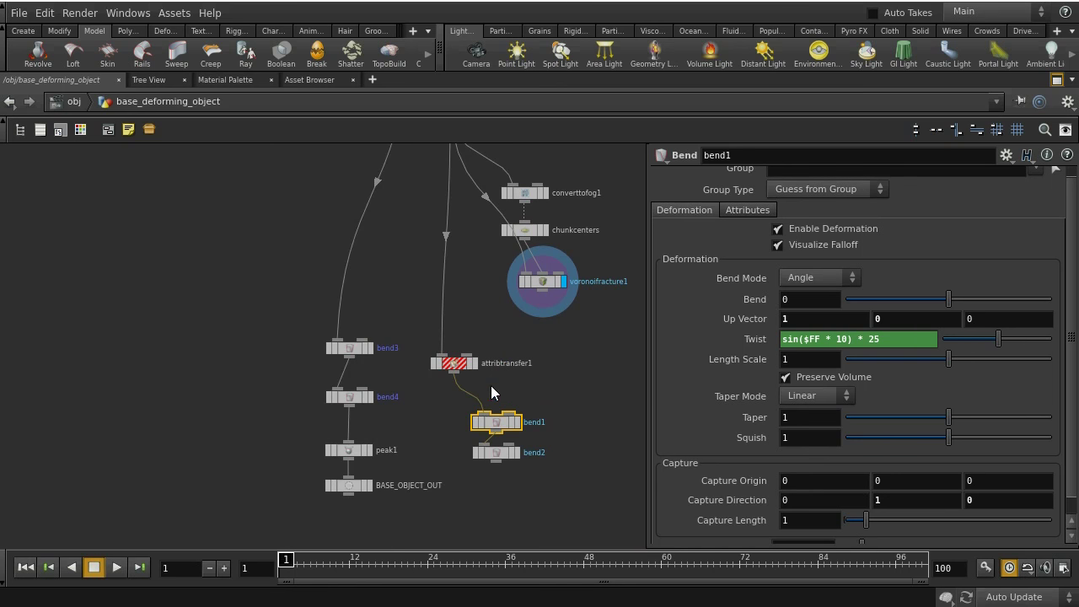
{"action": "left_click_drag", "start_coordinate": [544, 308], "coordinate": [544, 295]}
Display attribtransfer1 and transfer only the primitive 'name' attribute, with Points turned off
{"action": "left_click", "coordinate": [474, 362]}
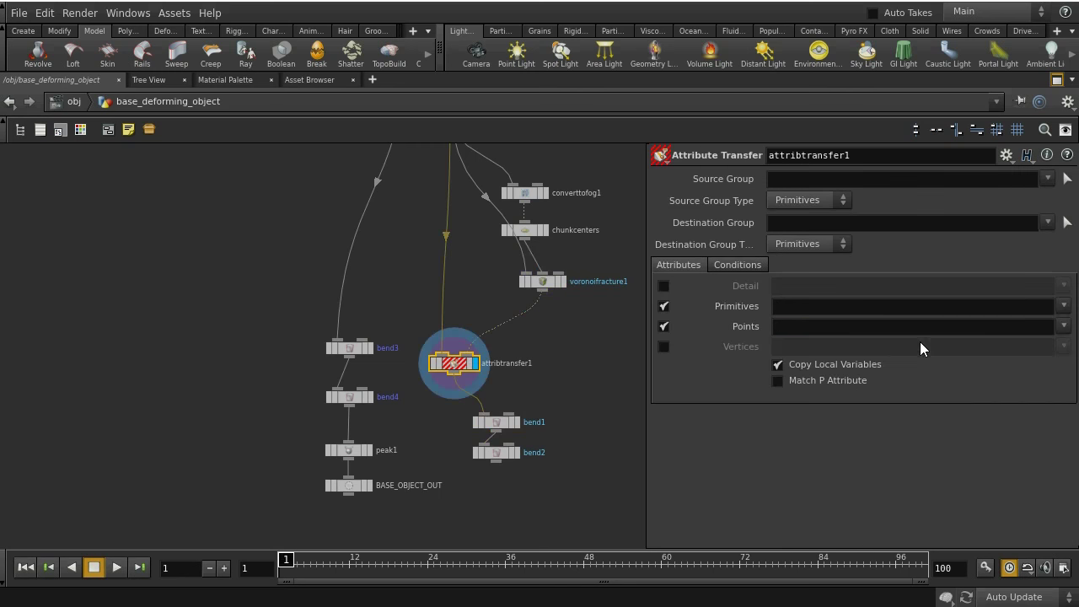
{"action": "left_click", "coordinate": [665, 326]}
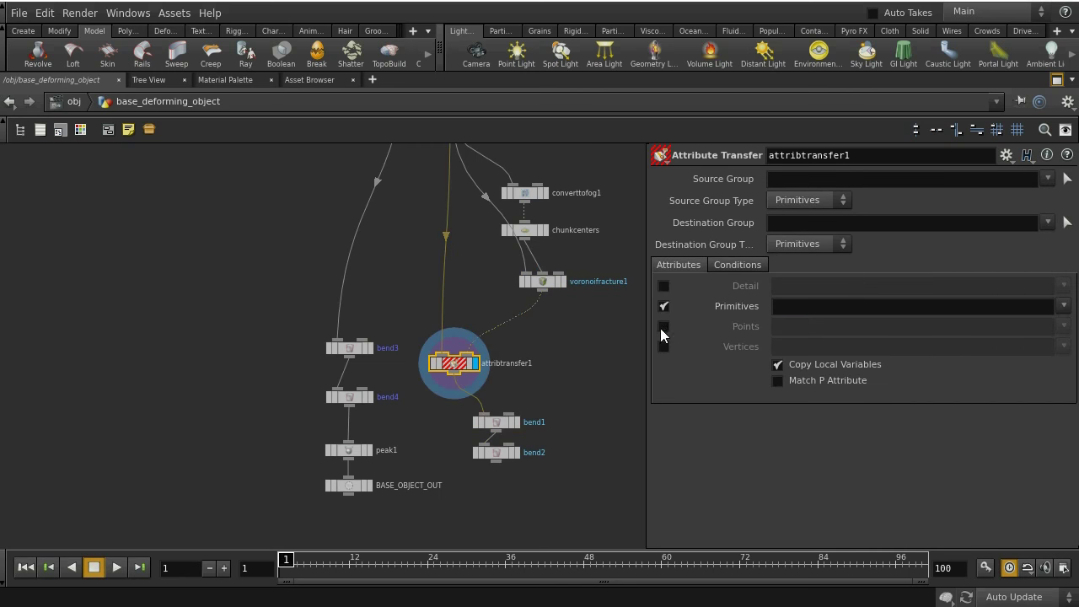
{"action": "left_click", "coordinate": [1068, 324]}
Check attribtransfer1's geometry info, then bring up voronoifracture1's parameters
{"action": "middle_click", "coordinate": [459, 369]}
{"action": "middle_click_drag", "start_coordinate": [459, 314], "coordinate": [453, 376]}
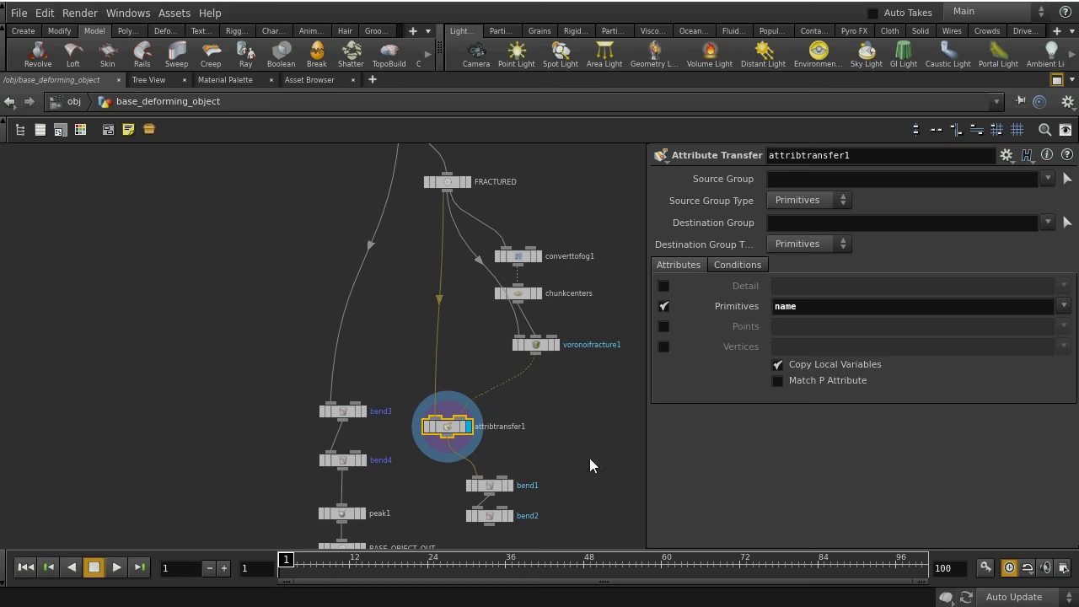
{"action": "left_click", "coordinate": [546, 347]}
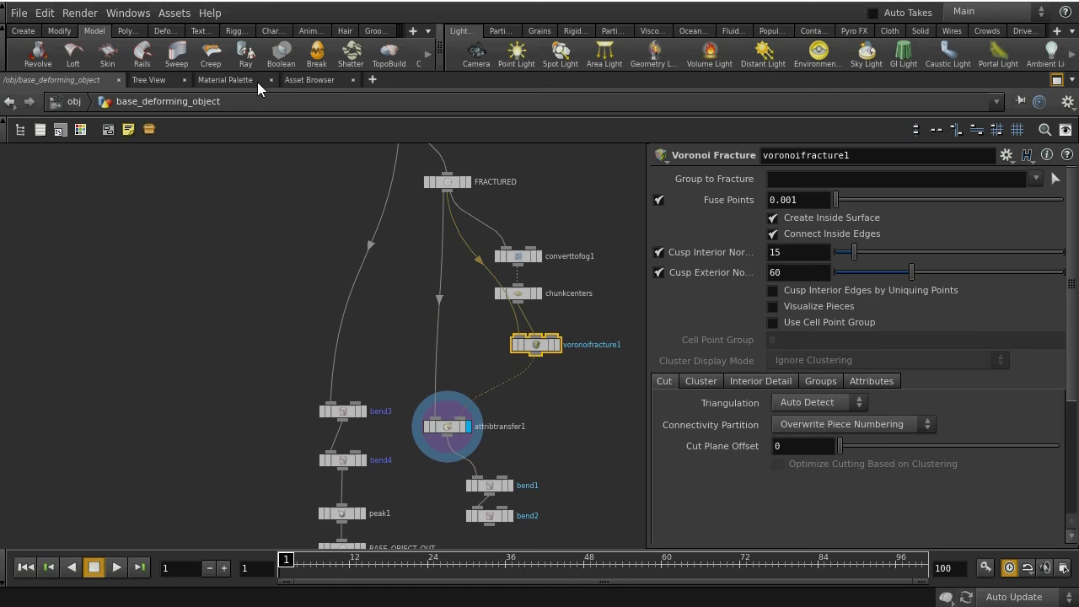
Display voronoifracture1 and list its primitive attributes in the Geometry Spreadsheet
{"action": "left_click", "coordinate": [558, 345]}
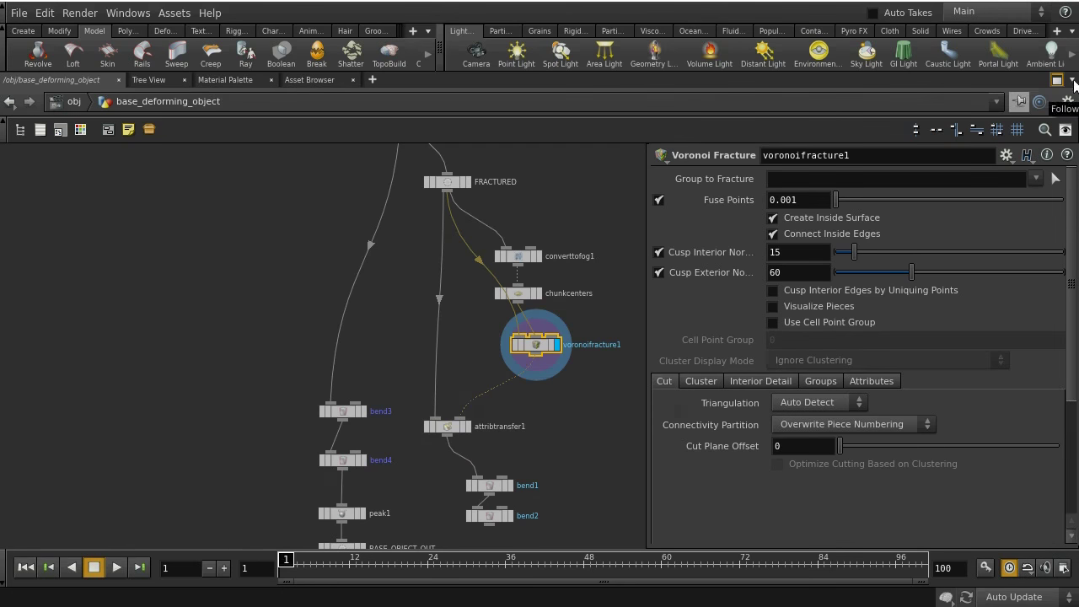
{"action": "left_click", "coordinate": [1058, 79]}
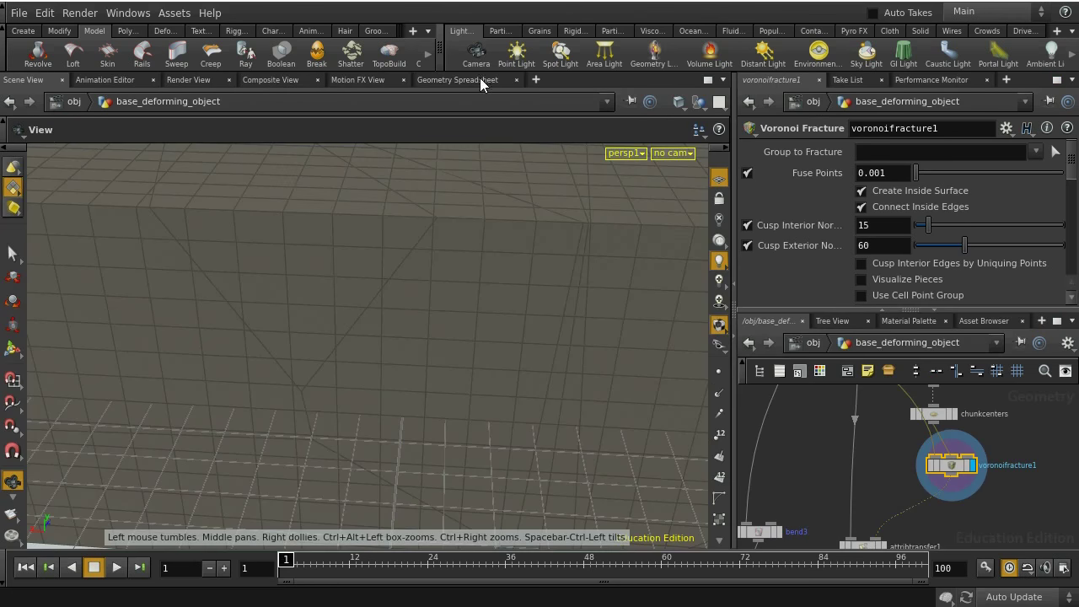
{"action": "left_click", "coordinate": [472, 79]}
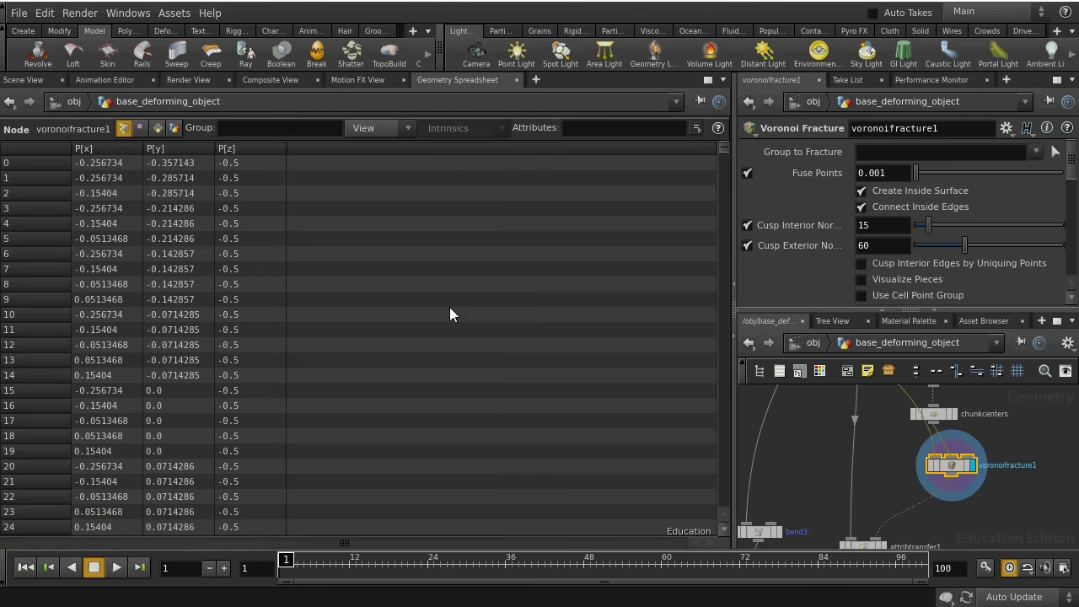
{"action": "left_click", "coordinate": [158, 128]}
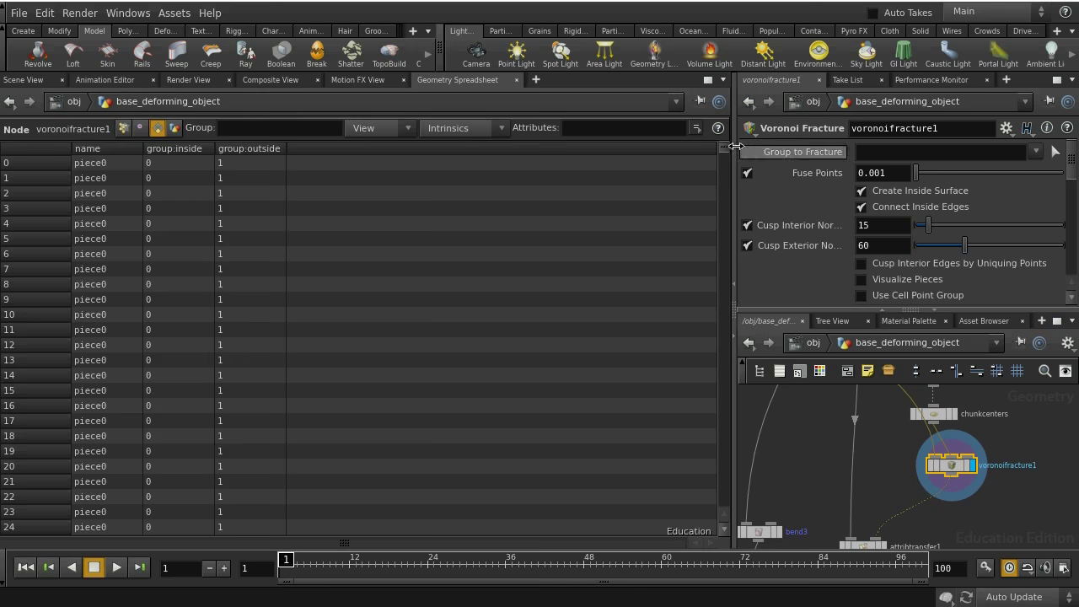
{"action": "left_click_drag", "start_coordinate": [725, 148], "coordinate": [749, 164]}
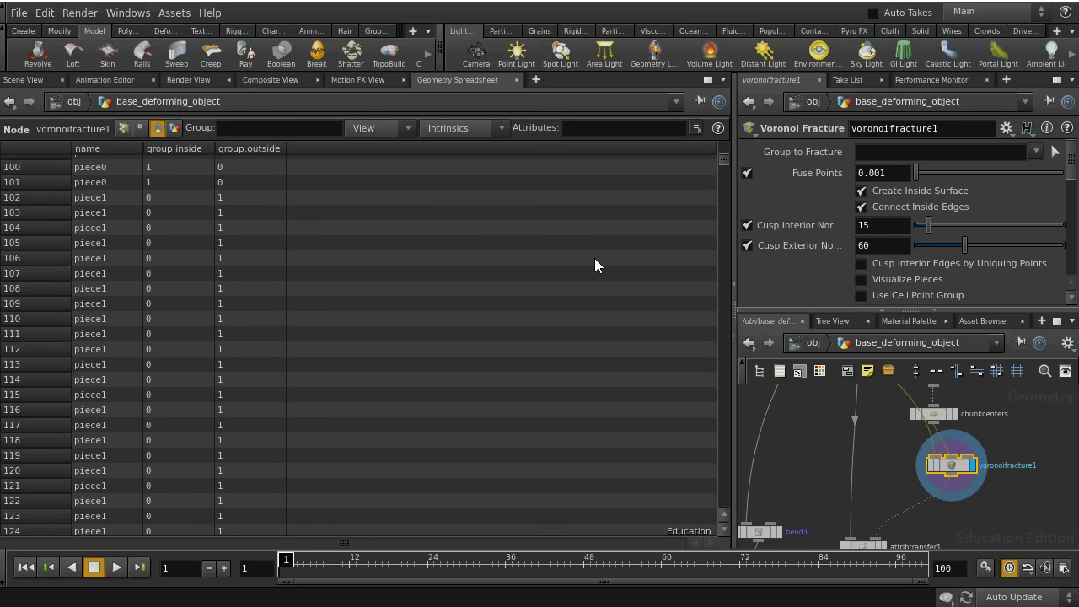
Display attribtransfer1 and confirm its primitives carry piece names like piece3, piece6, piece7
{"action": "middle_click_drag", "start_coordinate": [917, 533], "coordinate": [917, 453]}
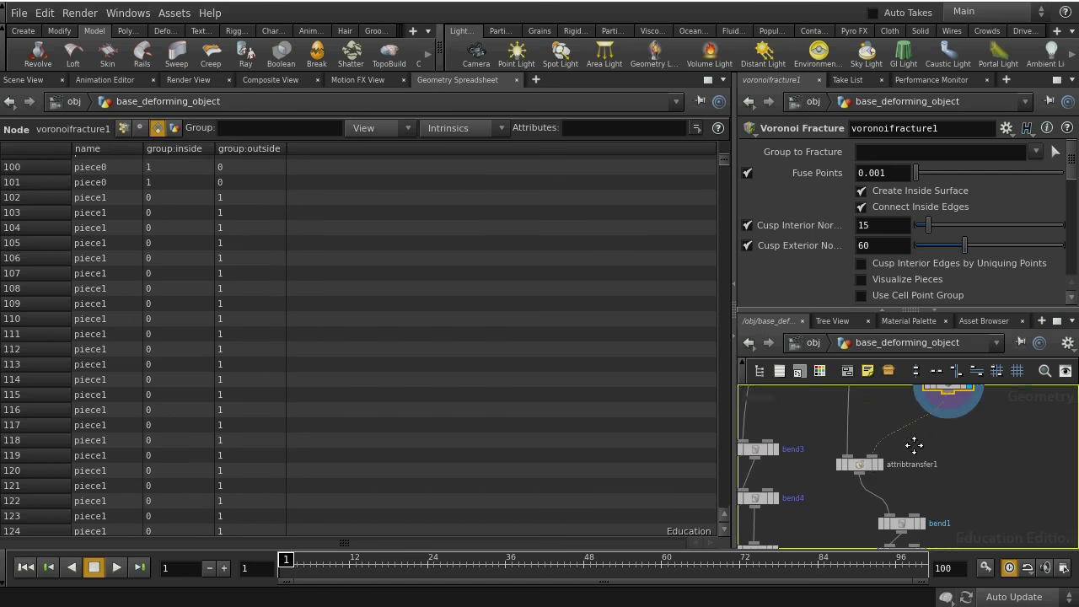
{"action": "left_click", "coordinate": [873, 465]}
{"action": "left_click", "coordinate": [880, 466]}
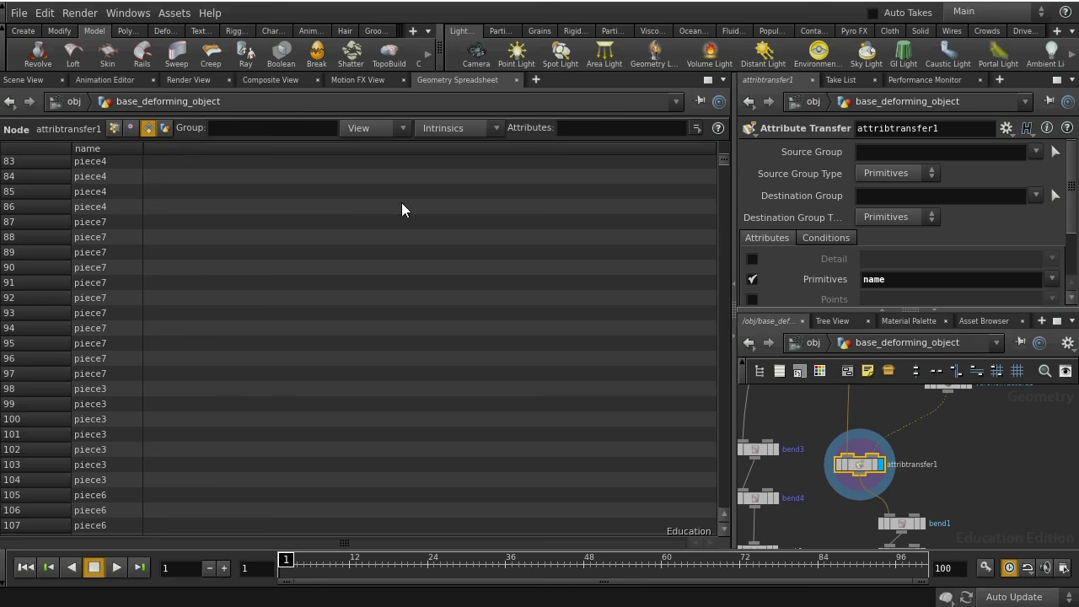
{"action": "left_click_drag", "start_coordinate": [725, 155], "coordinate": [737, 134]}
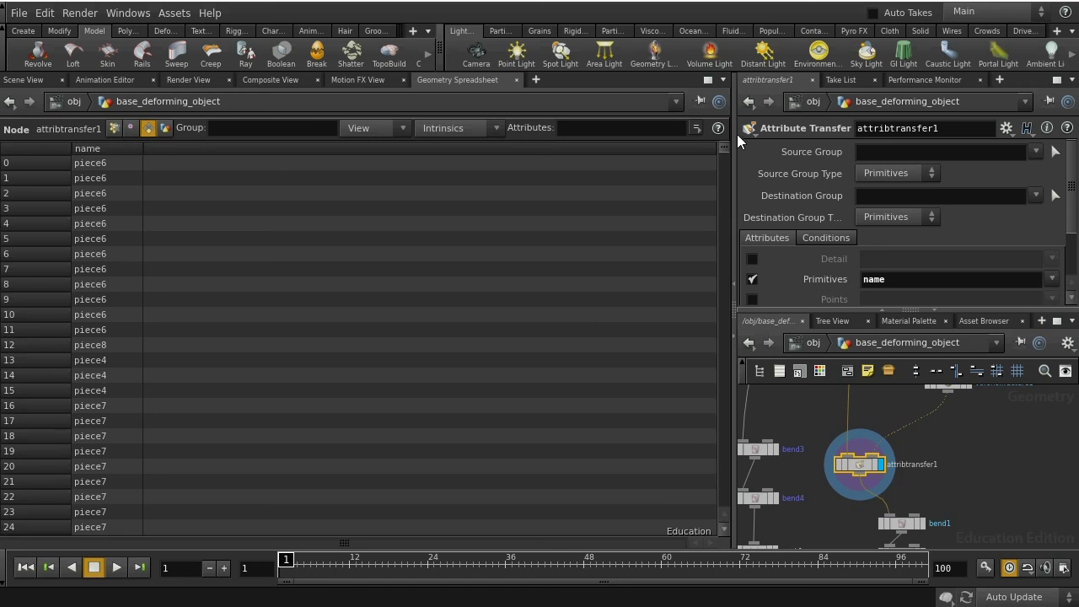
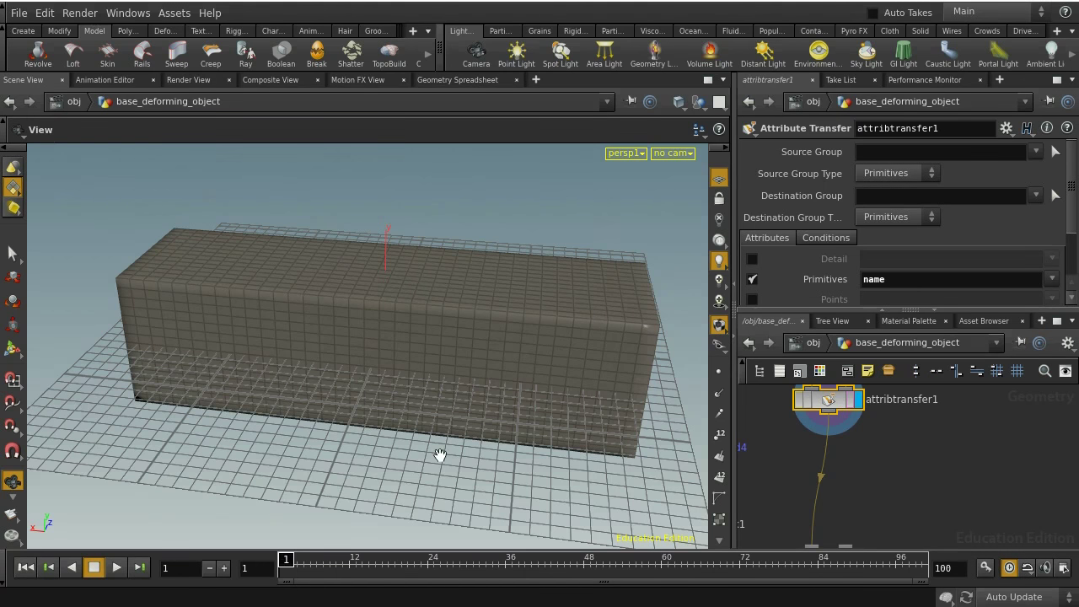
{"action": "left_click_drag", "start_coordinate": [446, 381], "coordinate": [451, 343]}
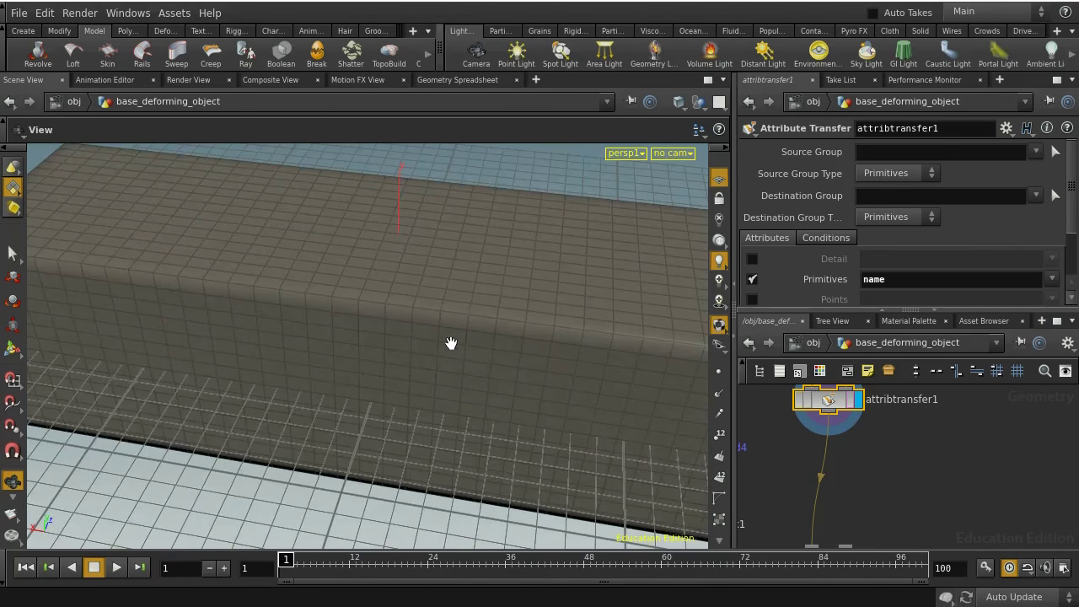
{"action": "left_click_drag", "start_coordinate": [478, 292], "coordinate": [480, 320]}
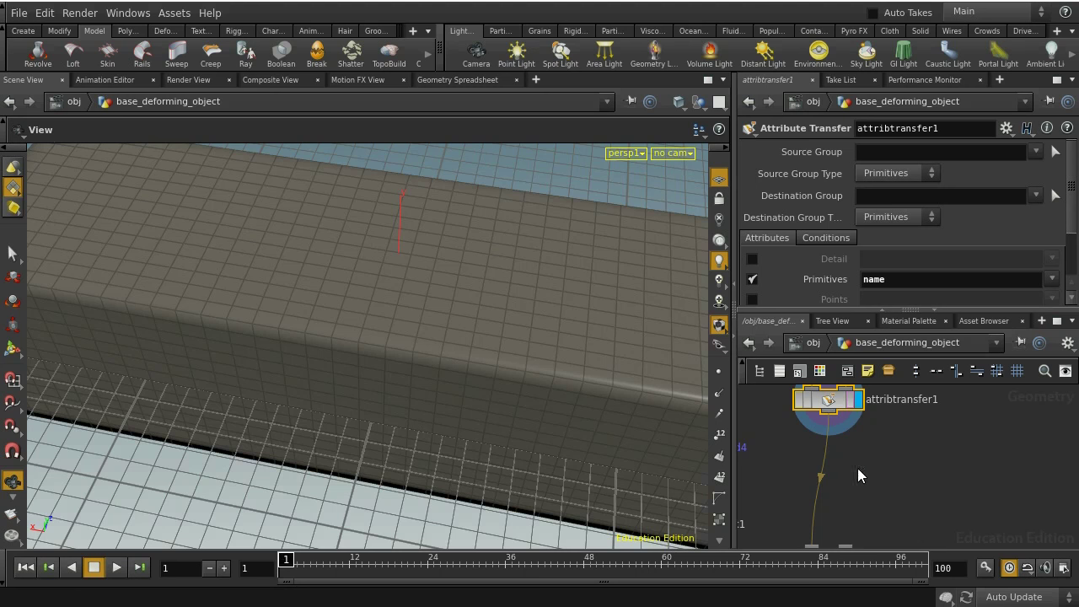
{"action": "middle_click_drag", "start_coordinate": [857, 454], "coordinate": [917, 476]}
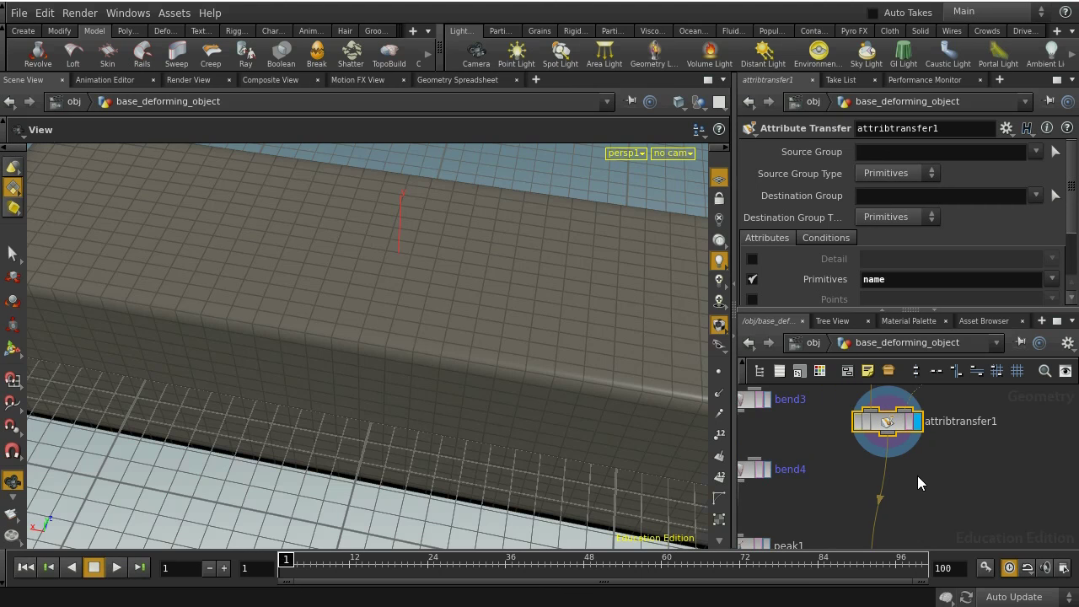
Add a Primitive Split below attribtransfer1 that splits by the name attribute, and display it
{"action": "key", "text": "Tab"}
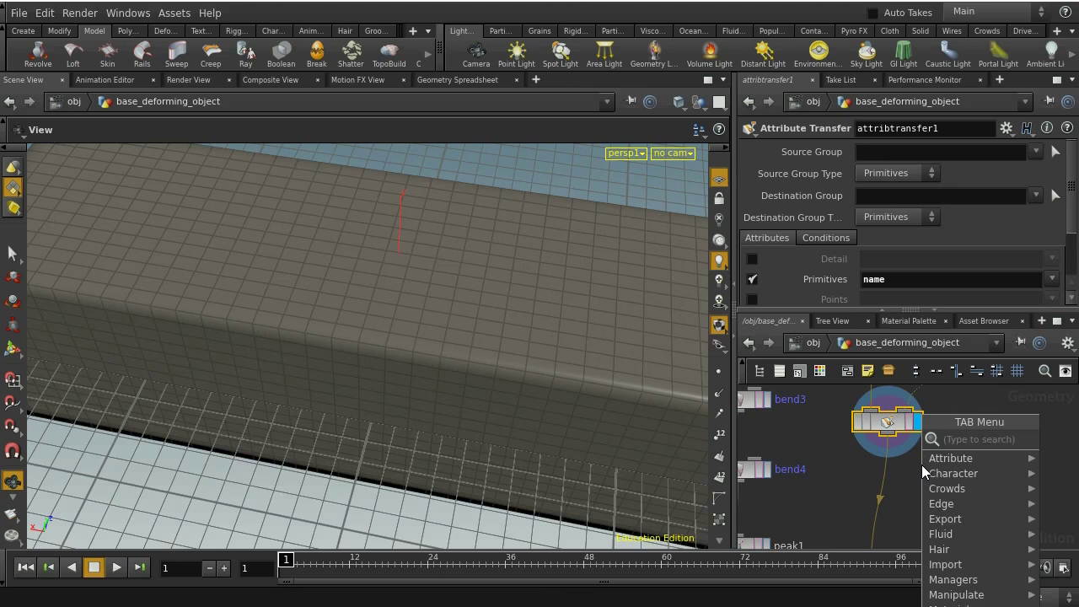
{"action": "type", "text": "PR"}
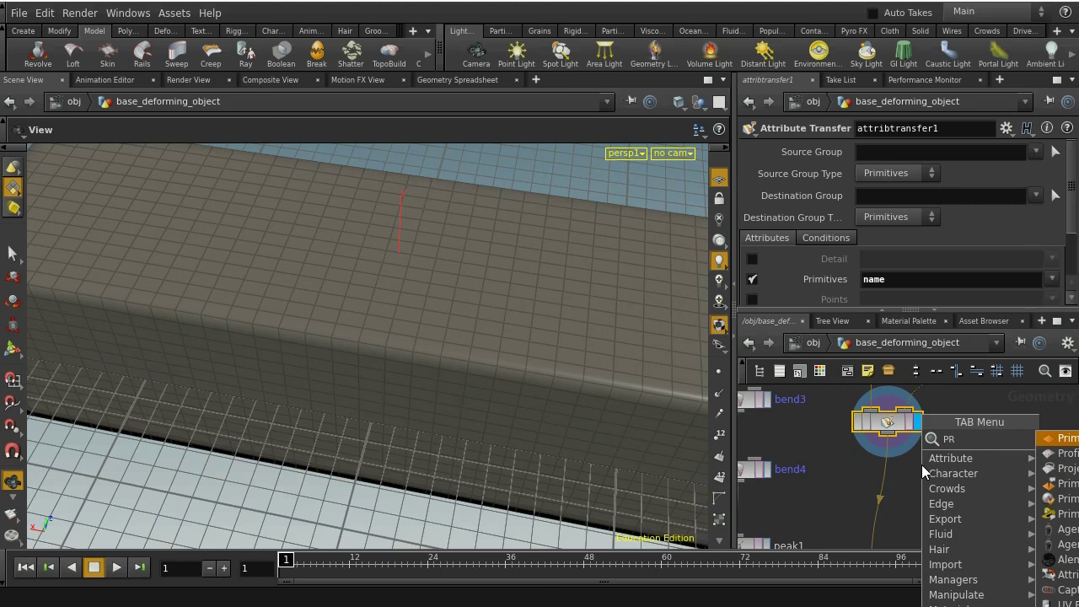
{"action": "key", "text": "Return"}
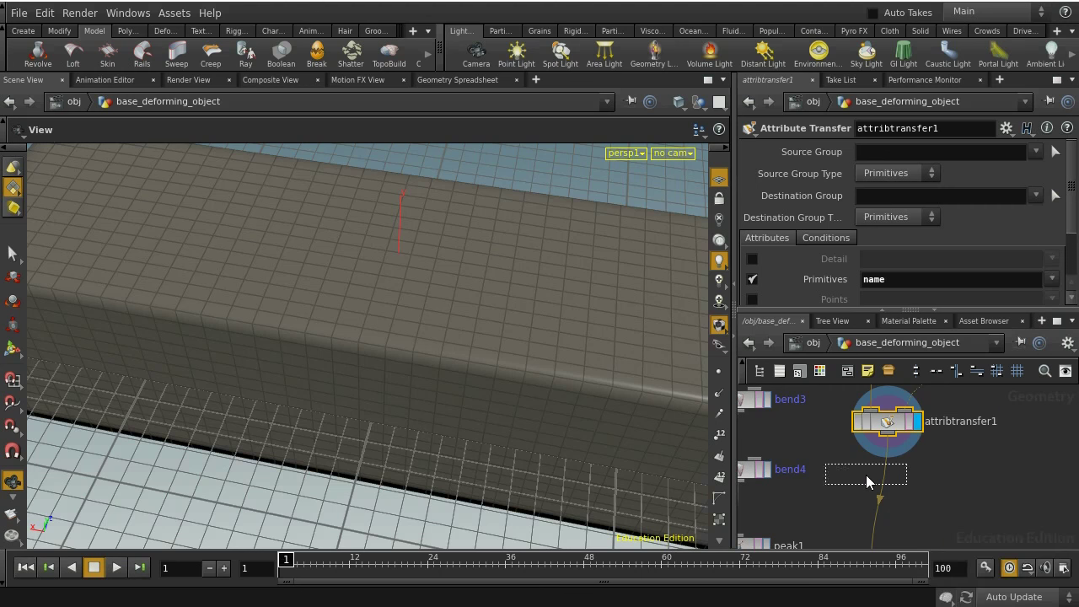
{"action": "left_click", "coordinate": [887, 481]}
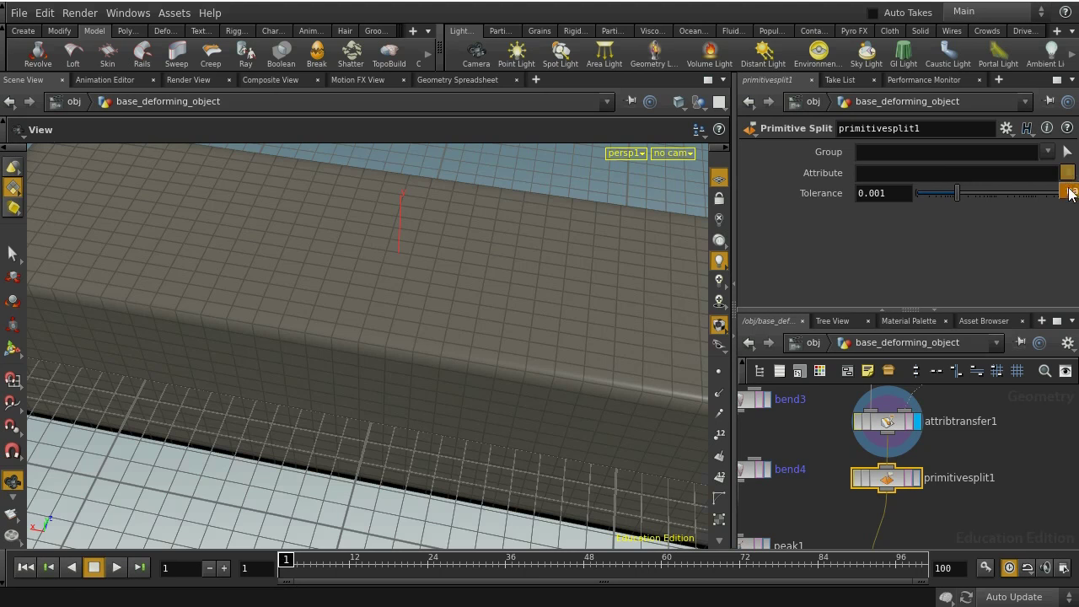
{"action": "left_click", "coordinate": [1067, 172]}
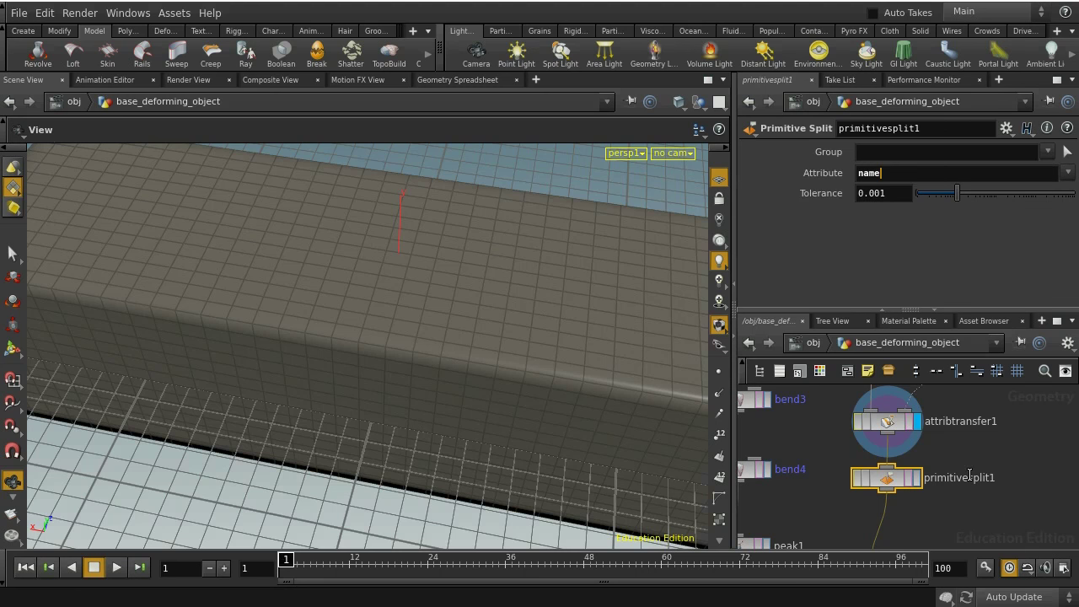
{"action": "scroll", "coordinate": [970, 475], "scroll_direction": "up", "scroll_amount": 2}
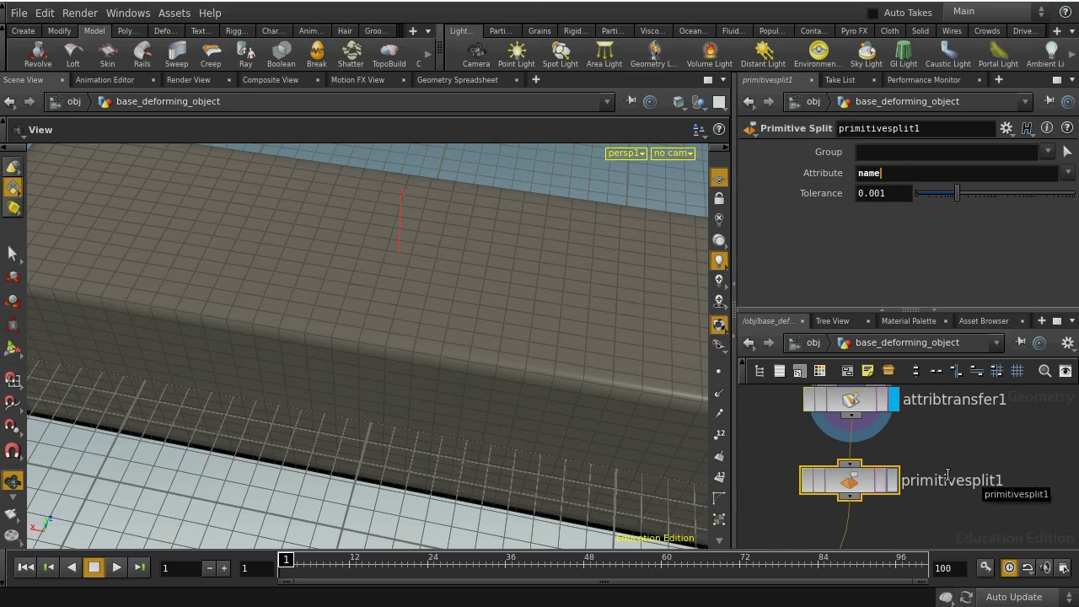
{"action": "left_click", "coordinate": [893, 482]}
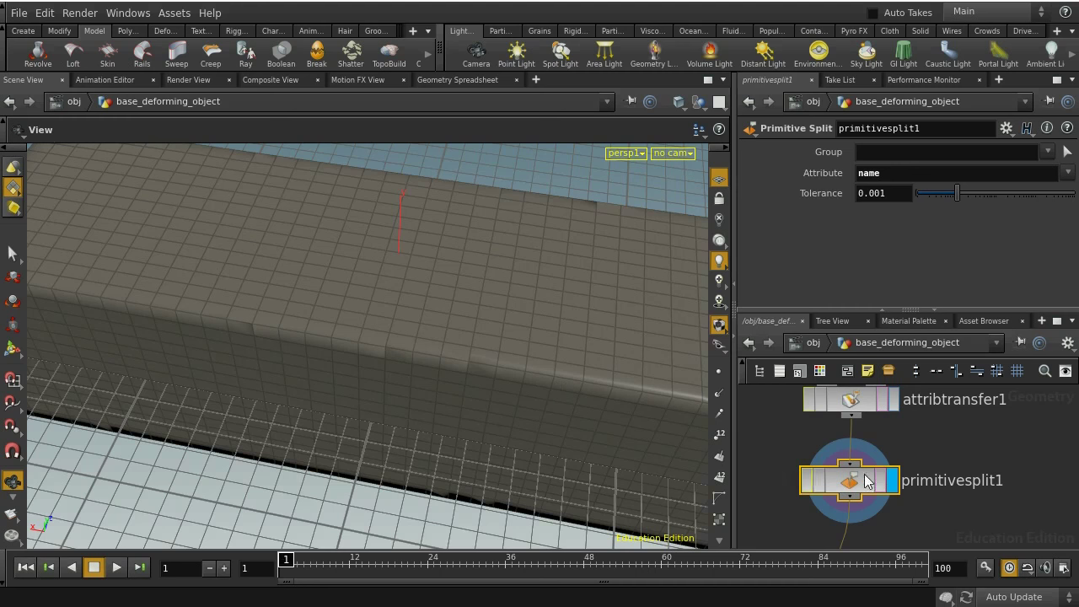
Inspect the geometry info of attribtransfer1 and primitivesplit1
{"action": "left_click", "coordinate": [857, 412]}
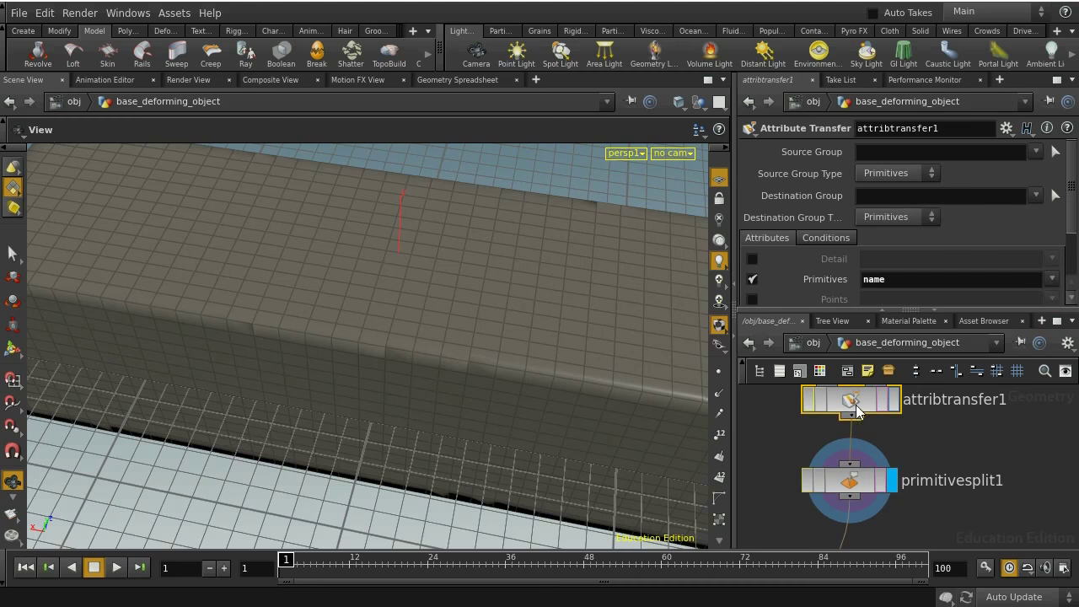
{"action": "middle_click_drag", "start_coordinate": [857, 411], "coordinate": [892, 567]}
{"action": "left_click", "coordinate": [855, 484]}
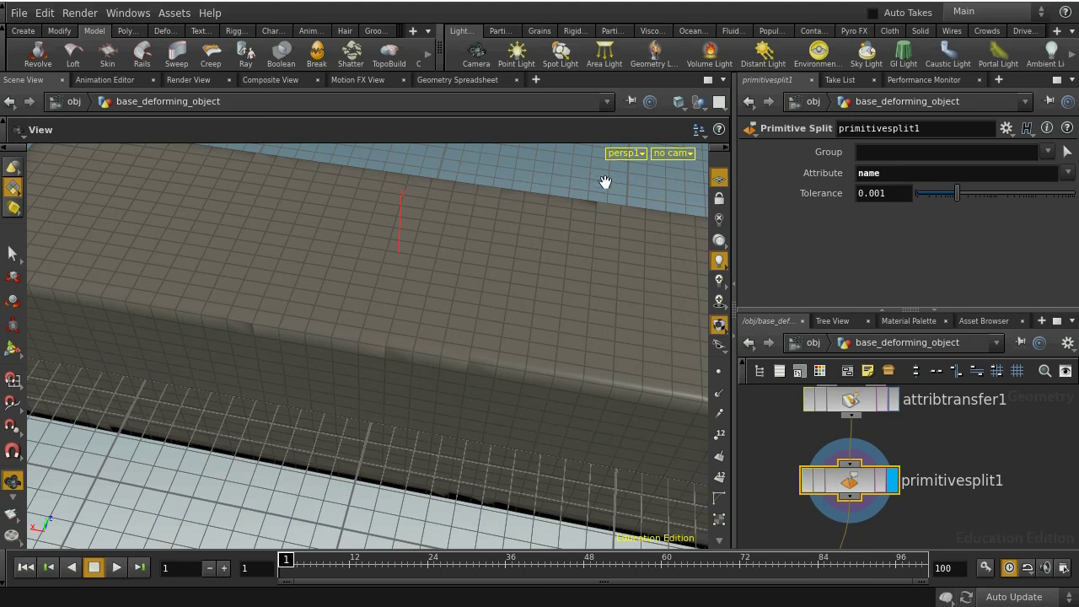
{"action": "scroll", "coordinate": [1007, 437], "scroll_direction": "down", "scroll_amount": 3}
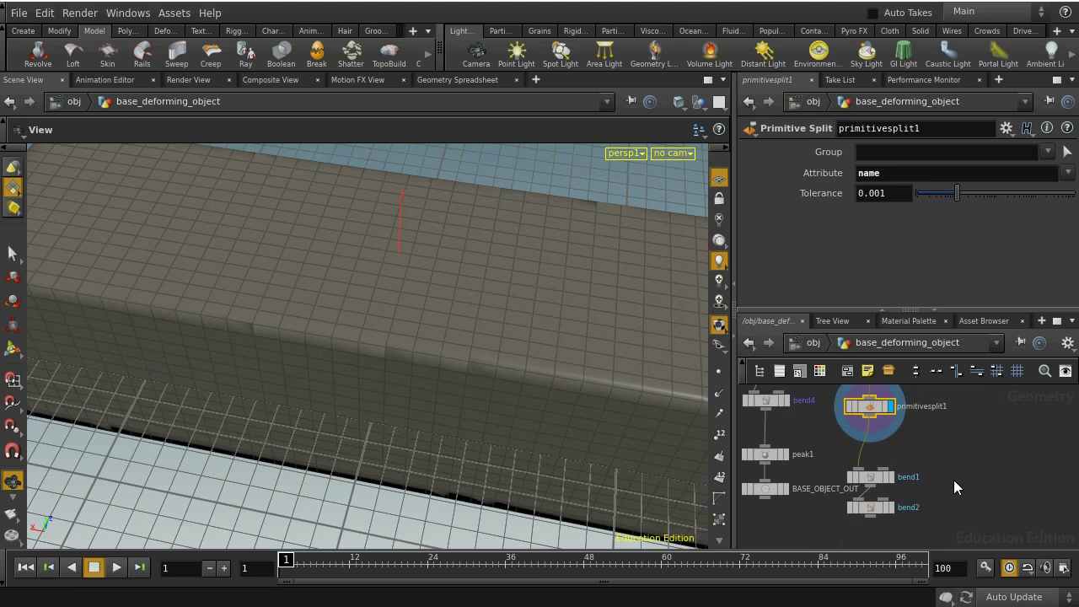
Display bend2's final result and scrub the timeline to watch the box bend
{"action": "left_click", "coordinate": [891, 512]}
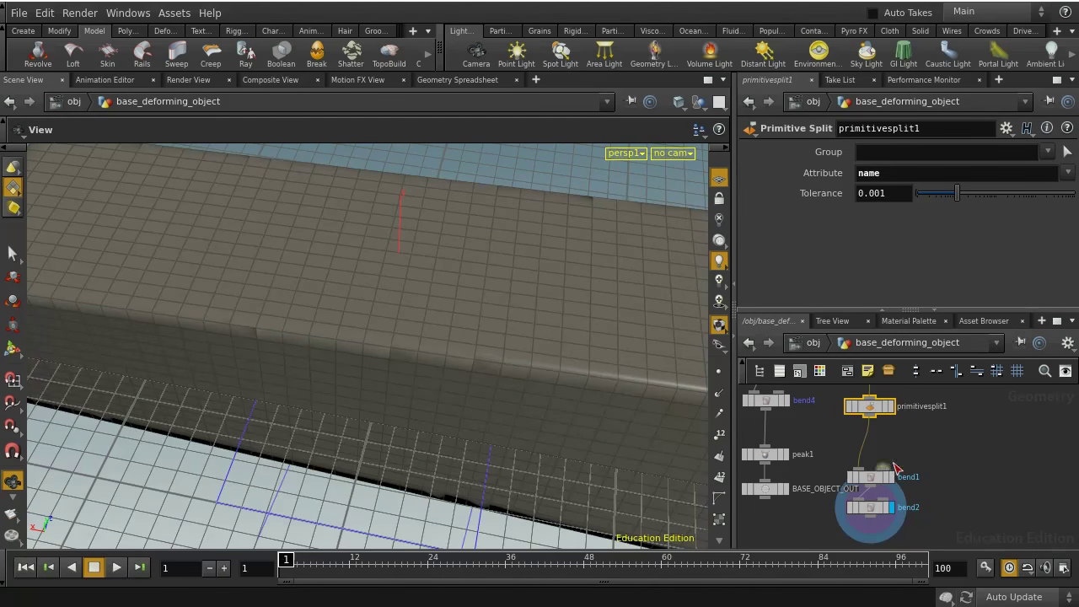
{"action": "scroll", "coordinate": [586, 348], "scroll_direction": "down", "scroll_amount": 6}
{"action": "left_click_drag", "start_coordinate": [586, 348], "coordinate": [518, 332]}
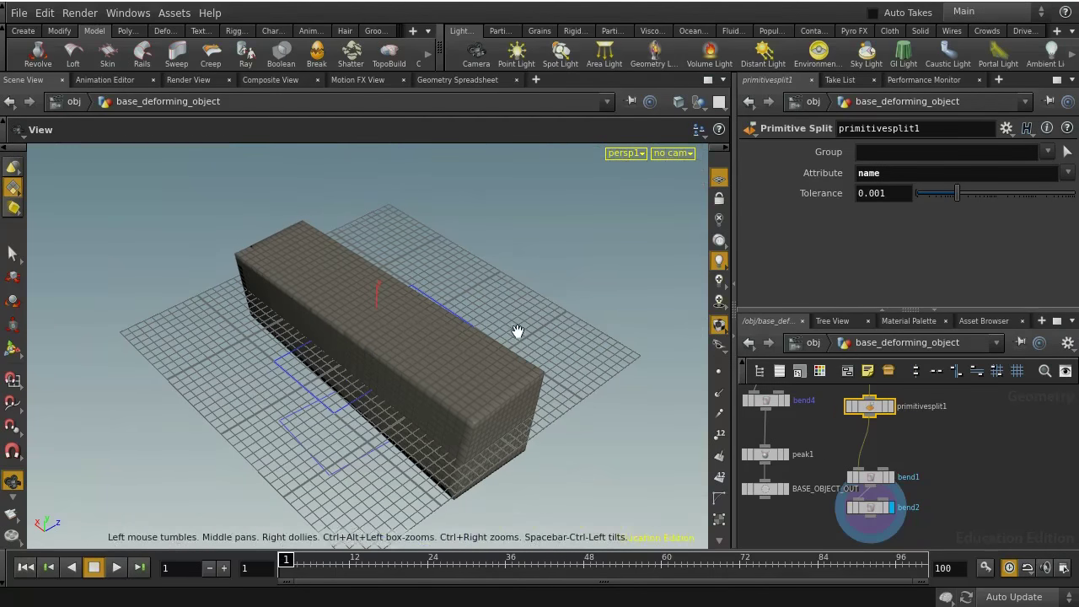
{"action": "mouse_move", "coordinate": [286, 563]}
{"action": "left_mouse_down"}
{"action": "mouse_move", "coordinate": [452, 563]}
{"action": "mouse_move", "coordinate": [286, 563]}
{"action": "left_mouse_up"}
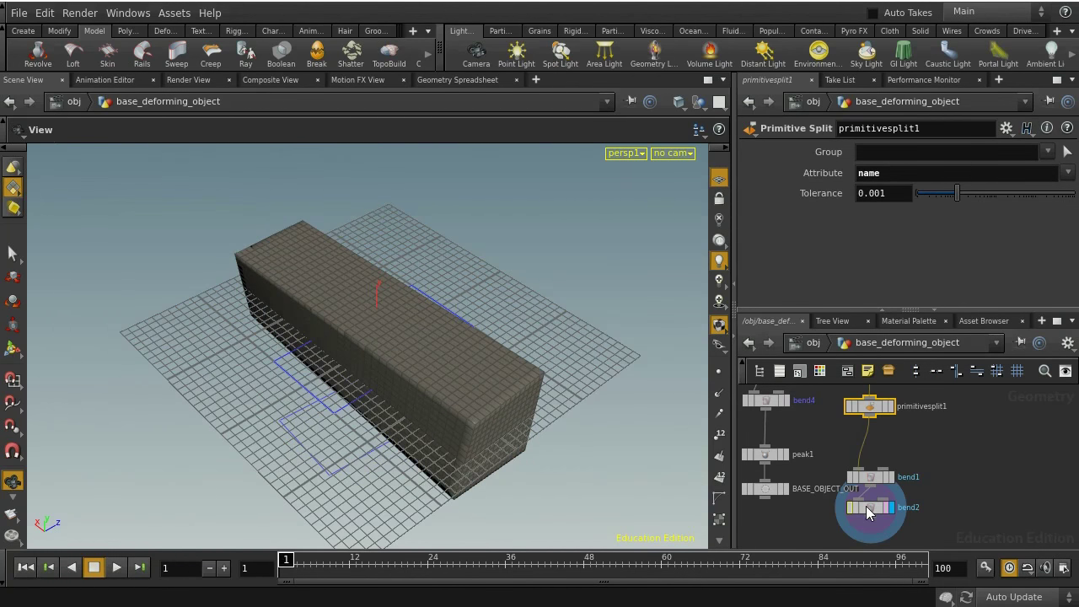
Select bend2 and start the Cloth Object tool from the Cloth shelf
{"action": "left_click", "coordinate": [866, 506]}
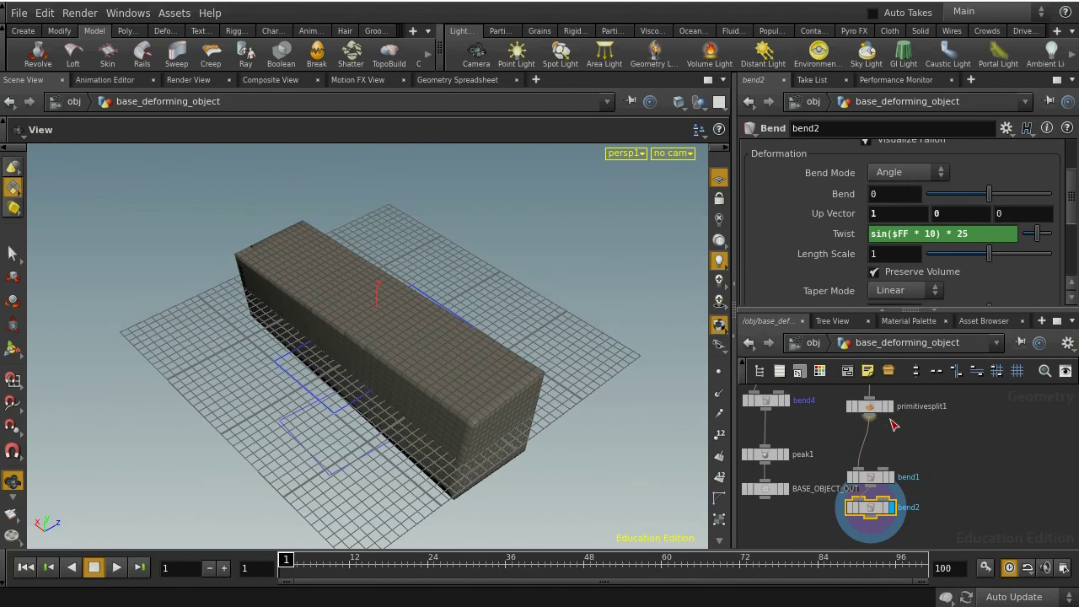
{"action": "left_click", "coordinate": [889, 30]}
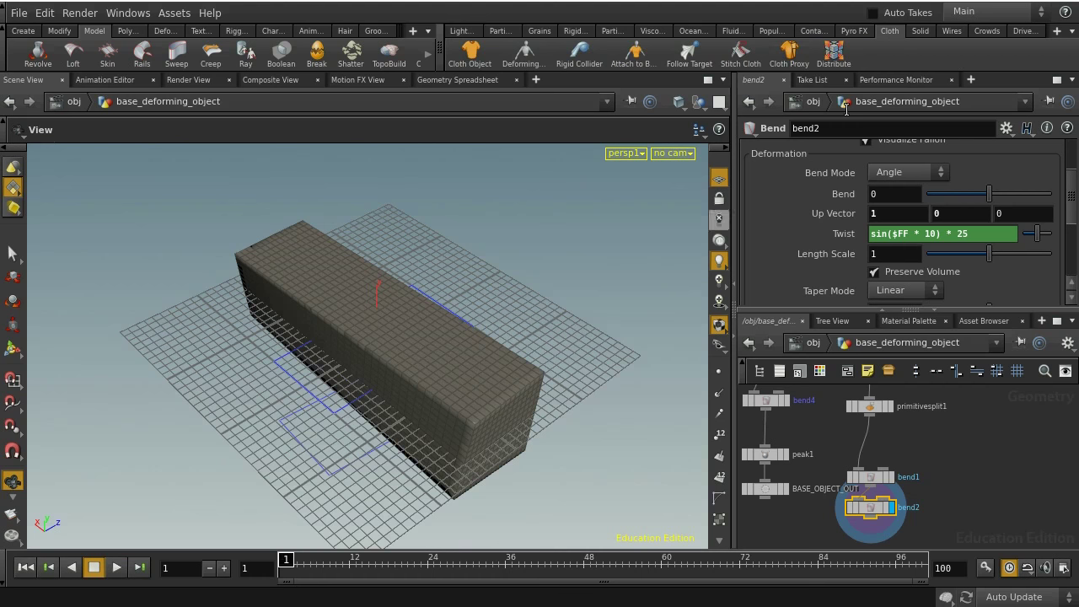
{"action": "left_click", "coordinate": [471, 57]}
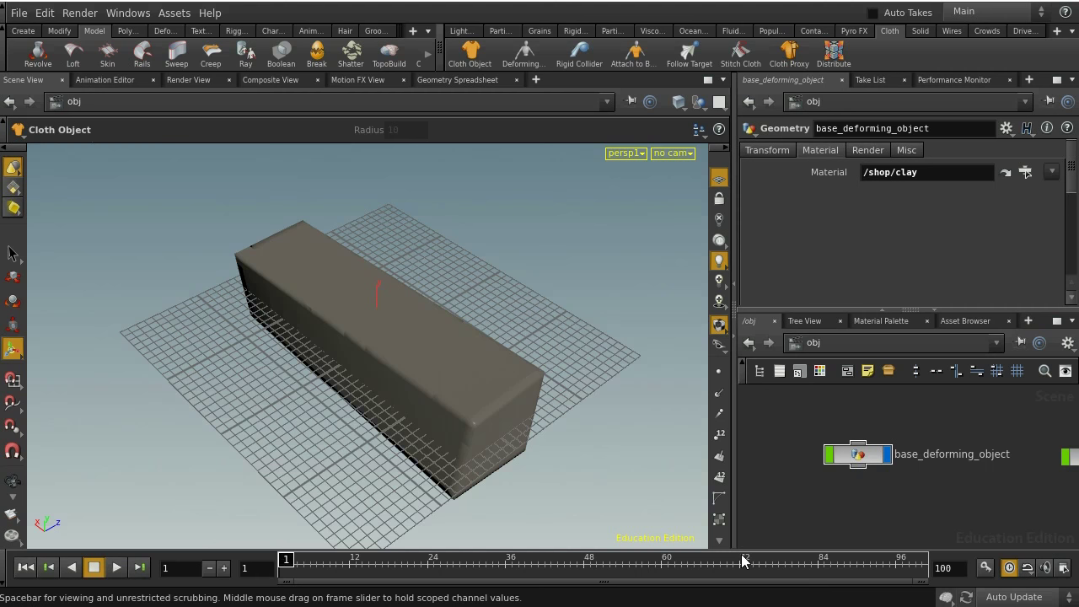
Pick the box and confirm the selection to convert it into a cloth object
{"action": "scroll", "coordinate": [901, 516], "scroll_direction": "down", "scroll_amount": 3}
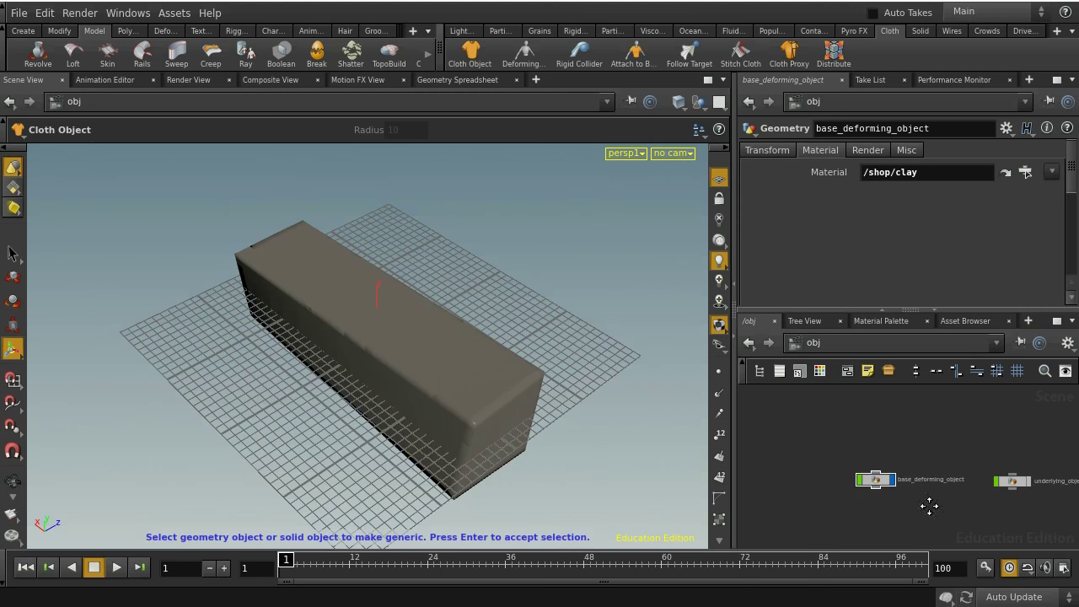
{"action": "middle_click_drag", "start_coordinate": [930, 506], "coordinate": [836, 460]}
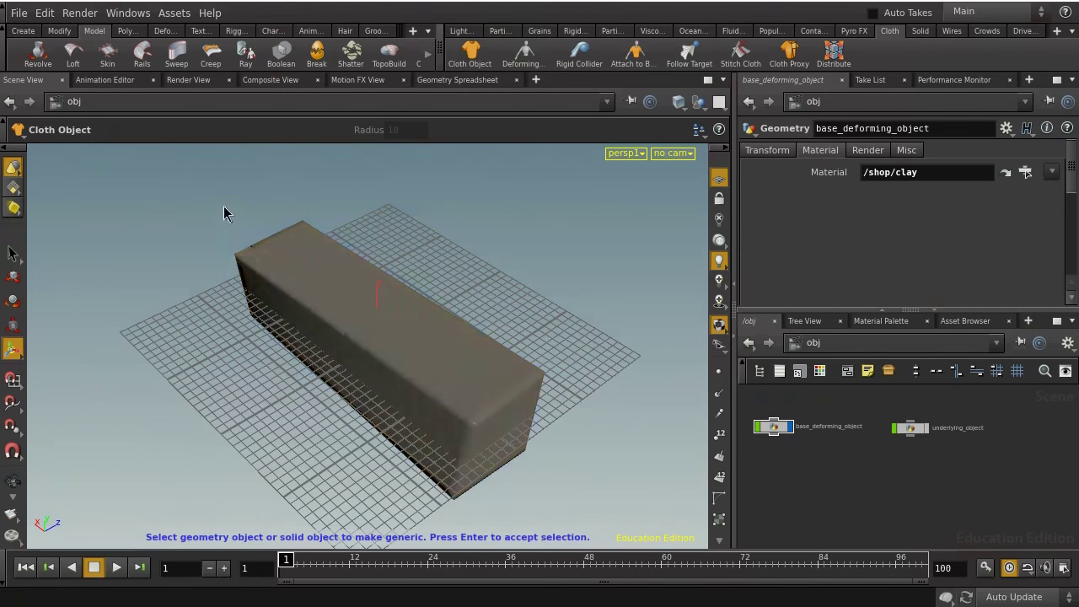
{"action": "left_click", "coordinate": [506, 445]}
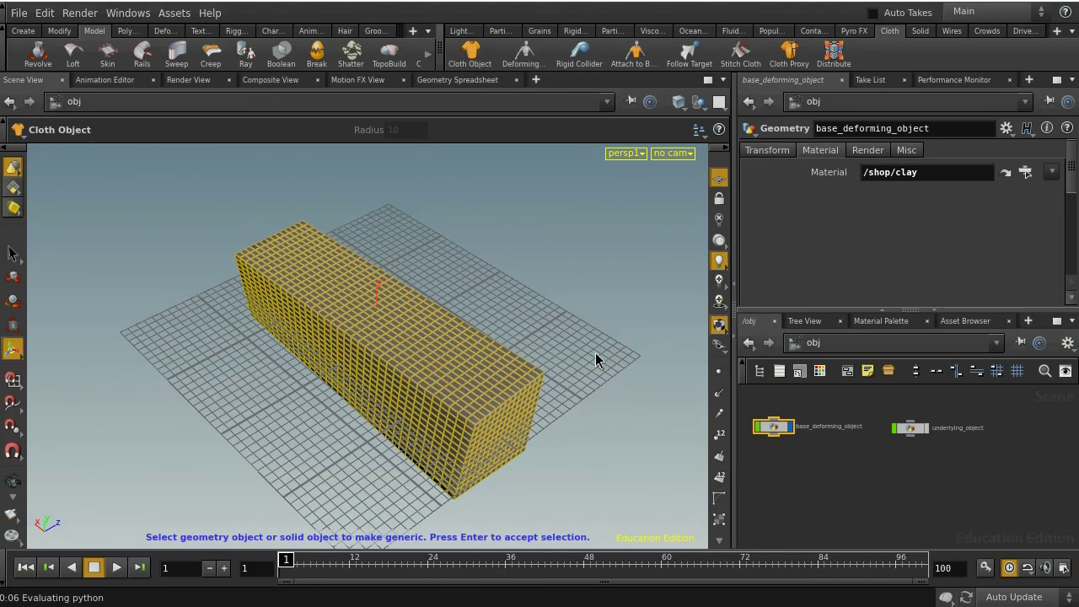
{"action": "key", "text": "Return"}
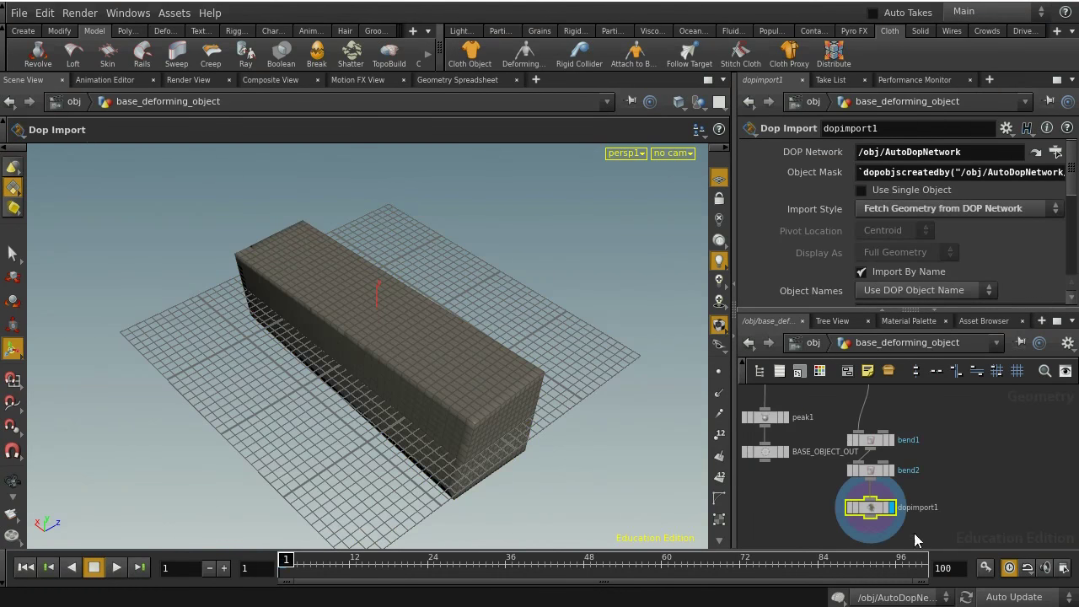
Return to the object level and dive into the new AutoDopNetwork
{"action": "left_click", "coordinate": [808, 342]}
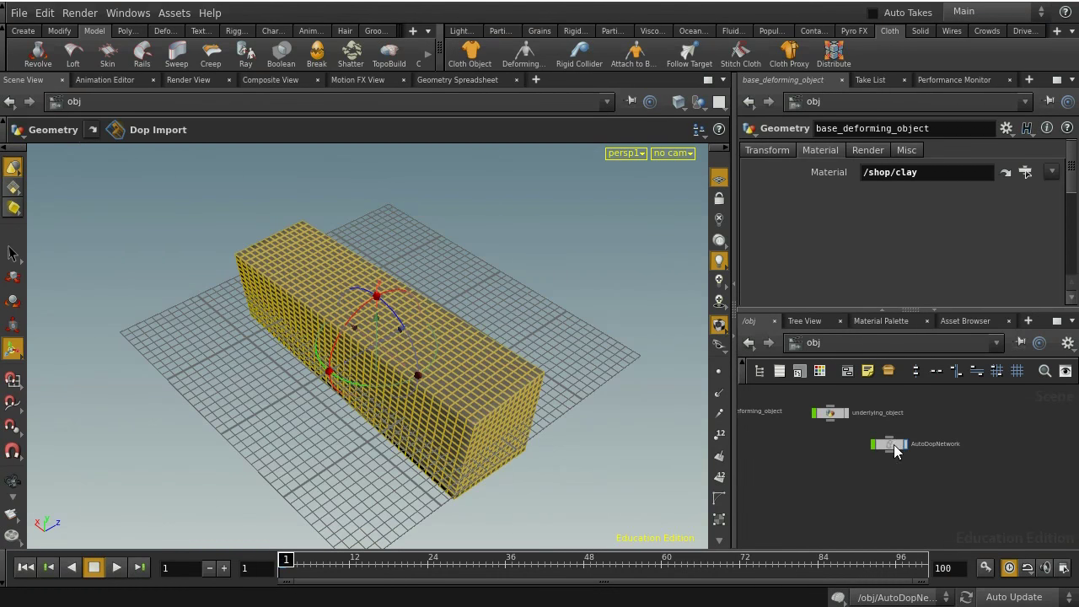
{"action": "left_click_drag", "start_coordinate": [897, 447], "coordinate": [844, 467]}
{"action": "double_click", "coordinate": [836, 460]}
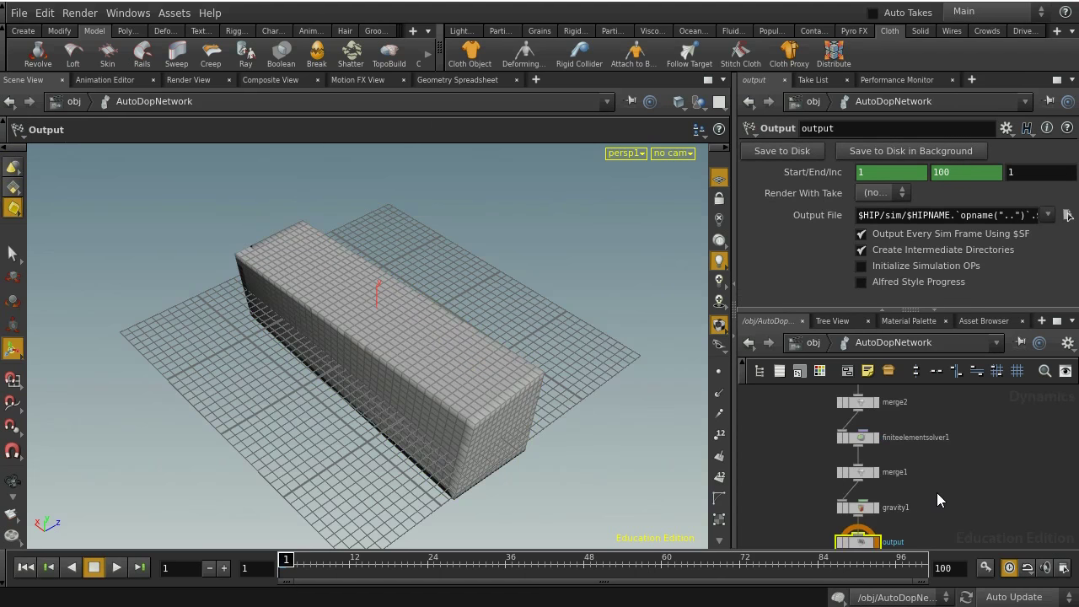
Inspect the cloth object and finite element solver, then play the simulation to frame 21
{"action": "middle_click_drag", "start_coordinate": [953, 413], "coordinate": [951, 472]}
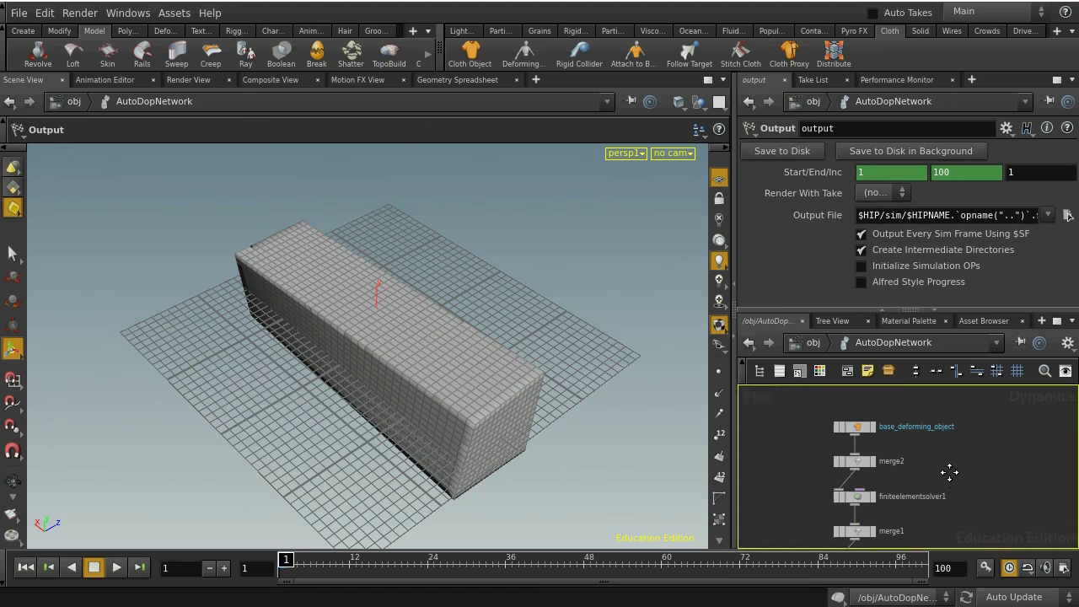
{"action": "left_click", "coordinate": [863, 430]}
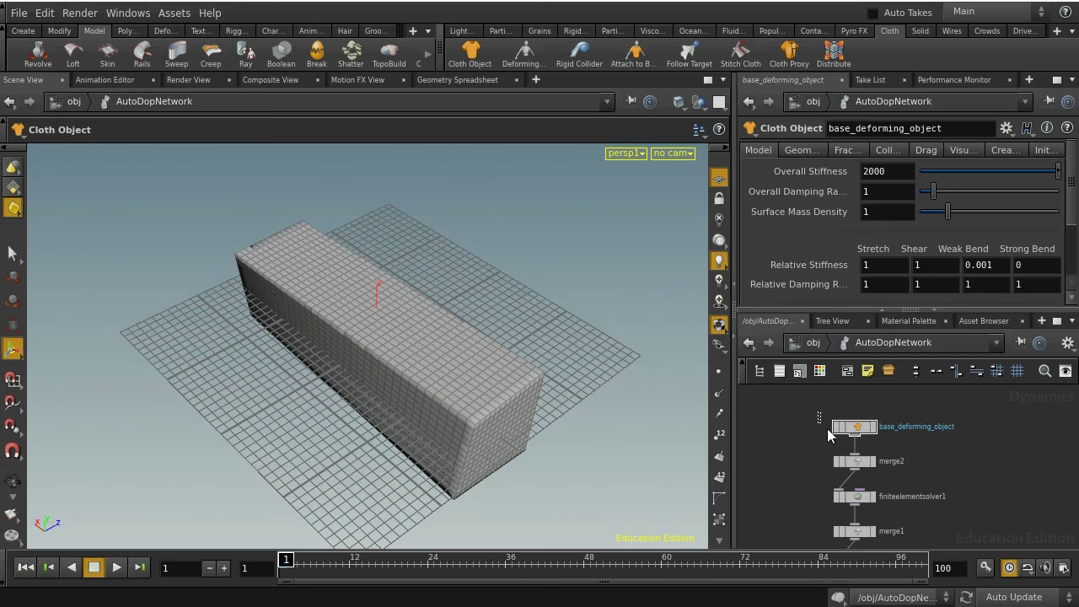
{"action": "middle_click_drag", "start_coordinate": [828, 502], "coordinate": [828, 474]}
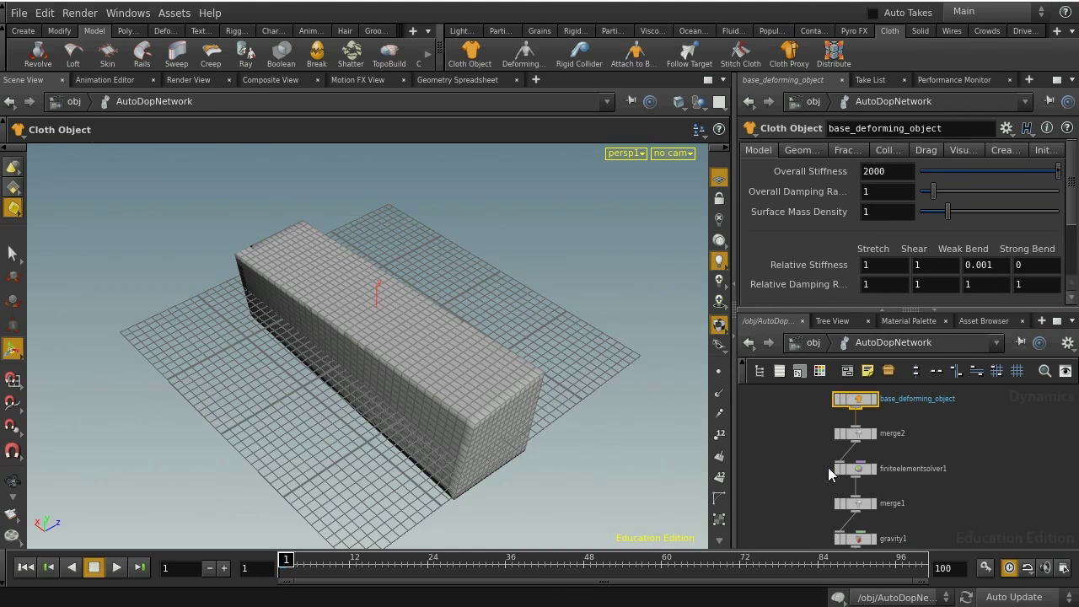
{"action": "left_click", "coordinate": [857, 469]}
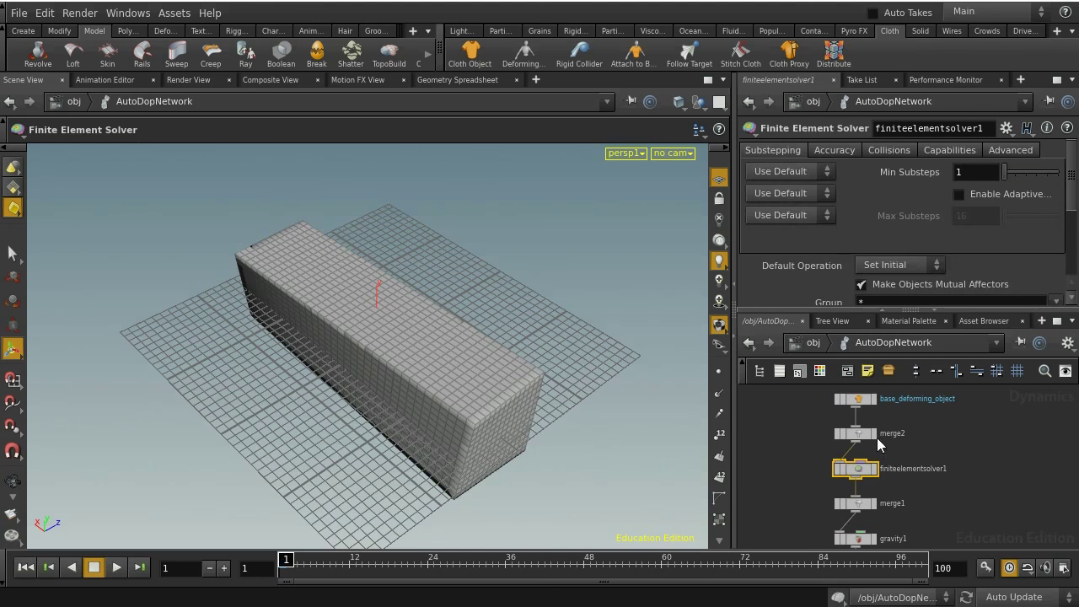
{"action": "left_click", "coordinate": [117, 568]}
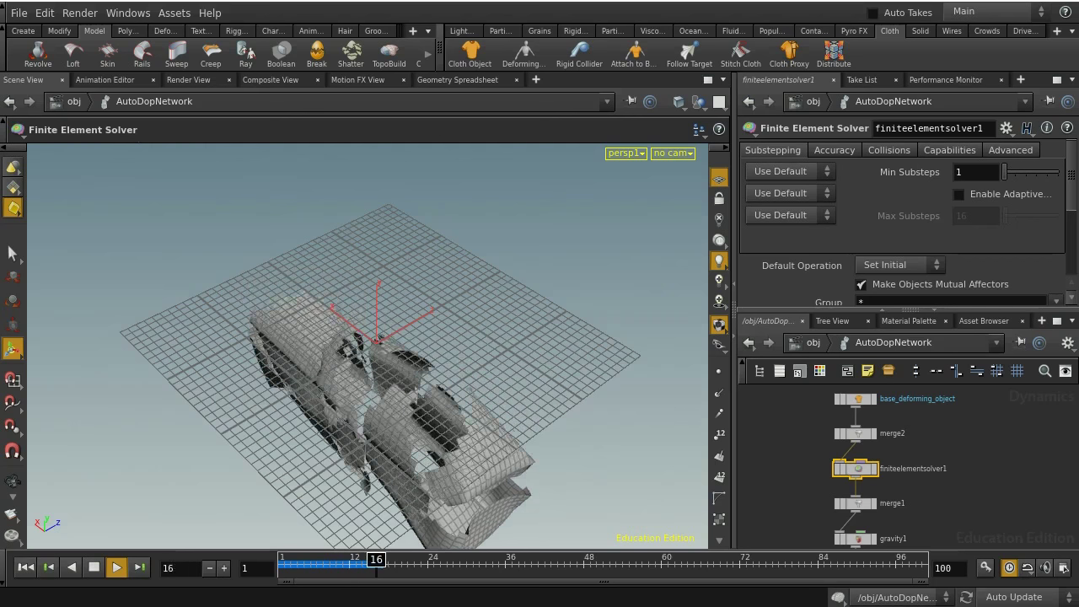
{"action": "left_click", "coordinate": [93, 568]}
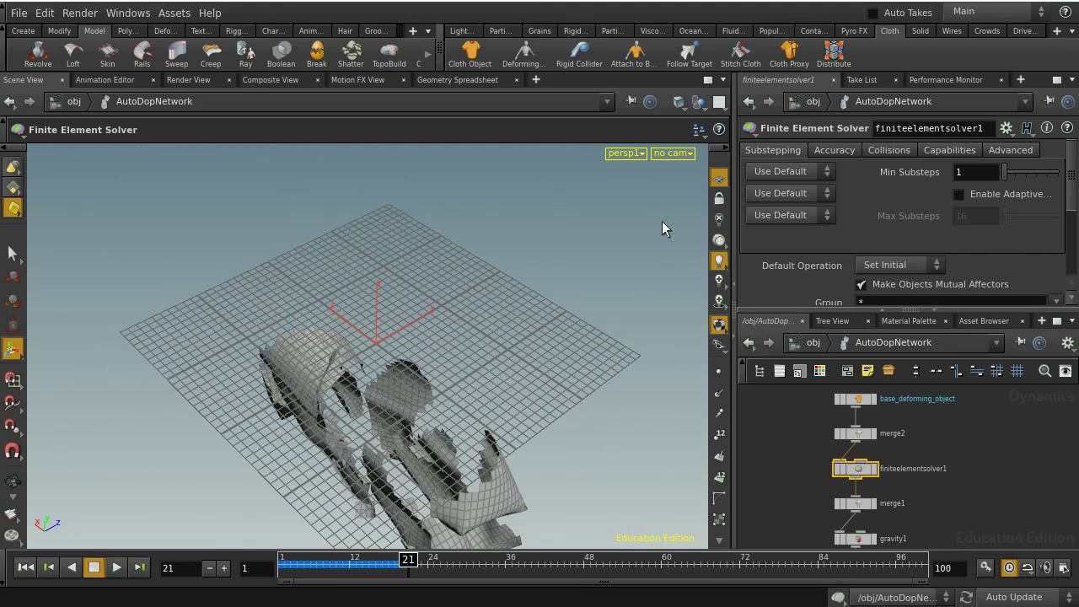
Hide the ground grid, orbit around the torn cloth pieces, and rewind to frame 12
{"action": "left_click", "coordinate": [719, 179]}
{"action": "key", "text": "Escape"}
{"action": "left_click_drag", "start_coordinate": [592, 400], "coordinate": [448, 506]}
{"action": "scroll", "coordinate": [441, 452], "scroll_direction": "up", "scroll_amount": 3}
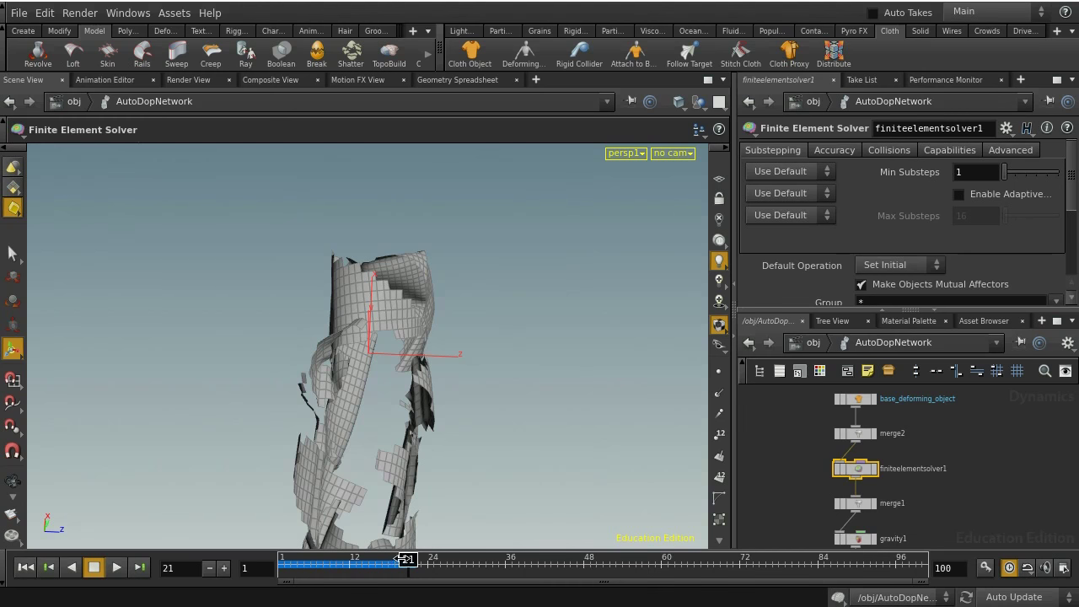
{"action": "left_click_drag", "start_coordinate": [406, 559], "coordinate": [283, 561]}
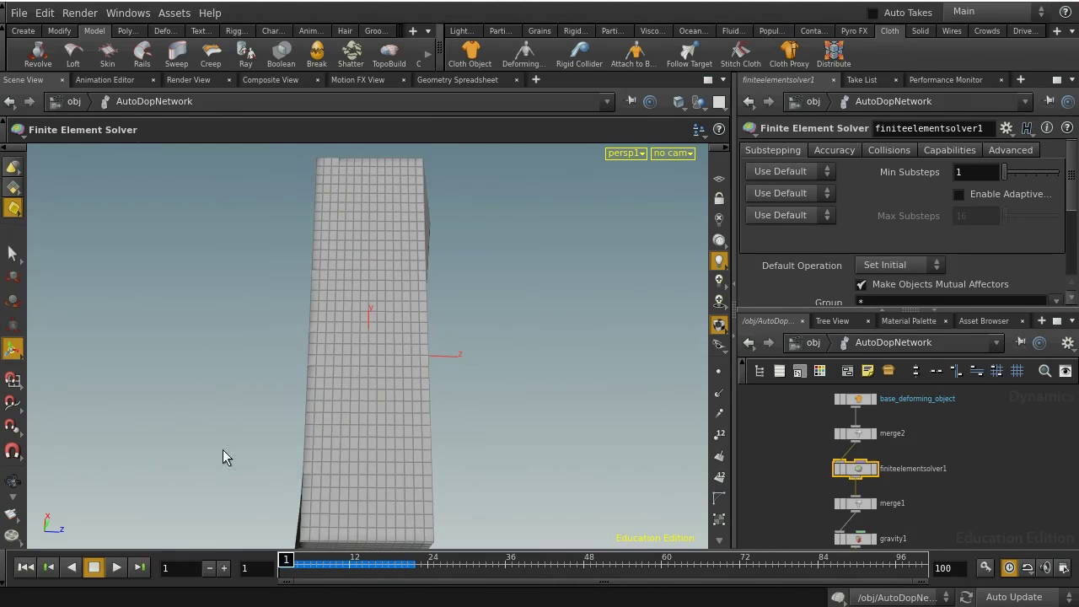
{"action": "left_click_drag", "start_coordinate": [226, 449], "coordinate": [291, 335]}
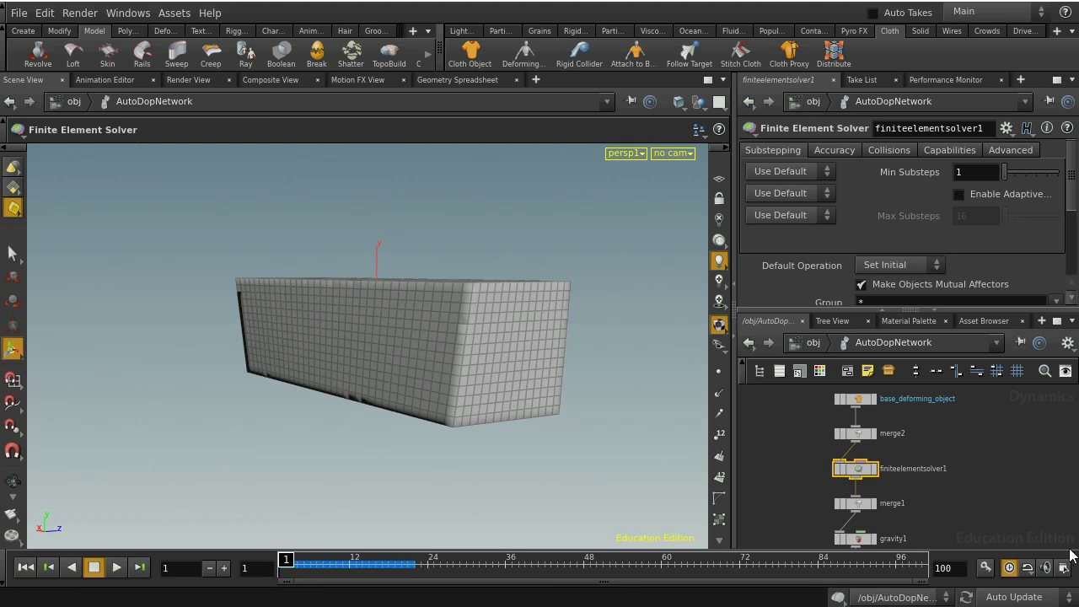
Bypass gravity1 so the cloth isn't pulled down, then return to the object level
{"action": "middle_click_drag", "start_coordinate": [985, 511], "coordinate": [987, 445]}
{"action": "left_click", "coordinate": [840, 487]}
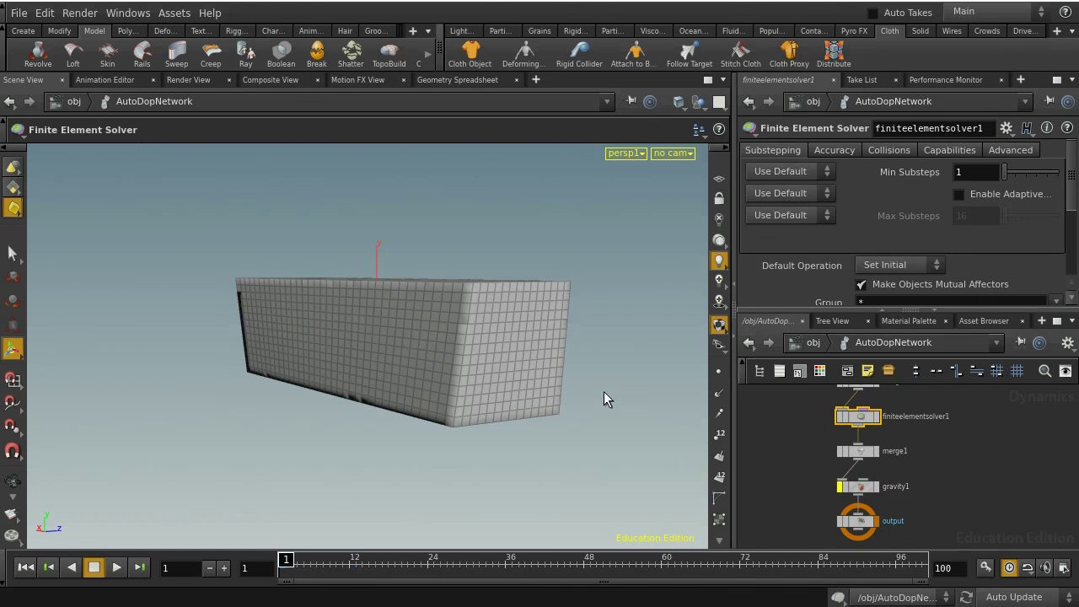
{"action": "left_click_drag", "start_coordinate": [603, 391], "coordinate": [602, 441]}
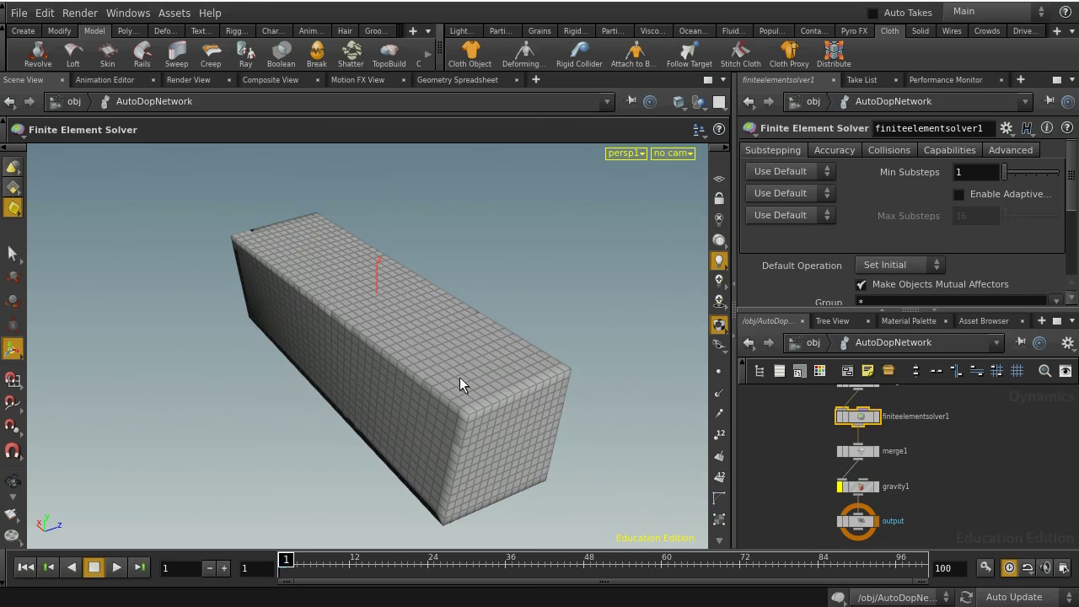
{"action": "left_click", "coordinate": [814, 342]}
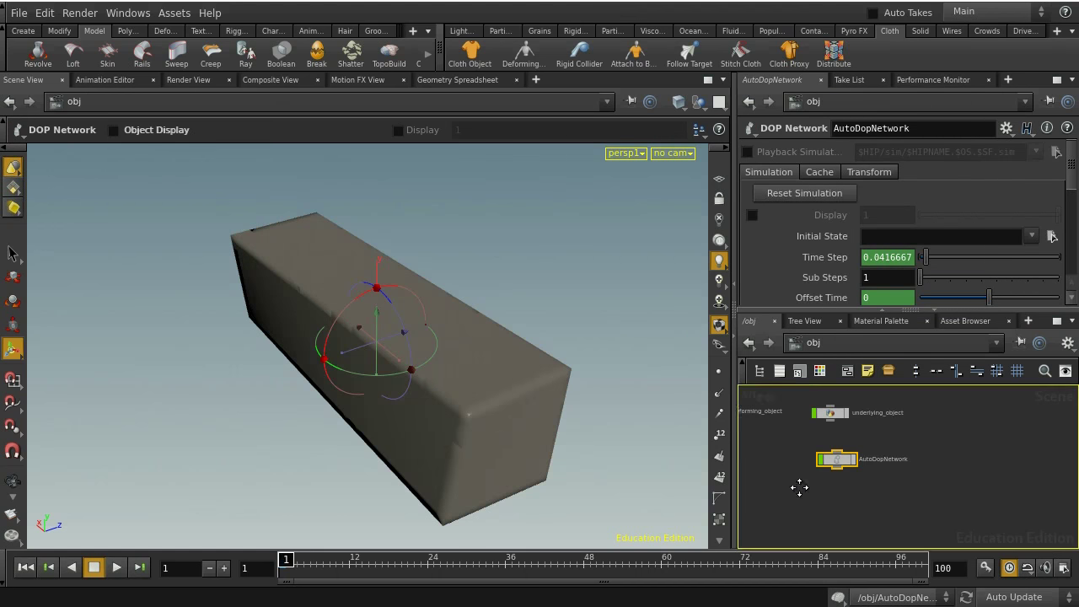
Go inside base_deforming_object and tidy the node layout below bend2
{"action": "middle_click_drag", "start_coordinate": [802, 489], "coordinate": [990, 481]}
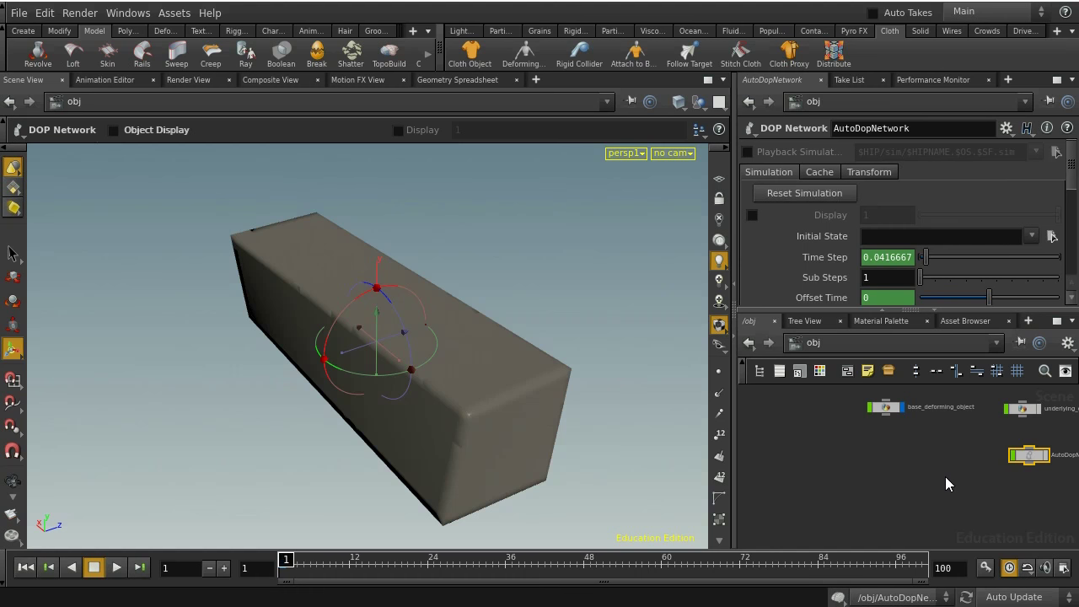
{"action": "scroll", "coordinate": [945, 477], "scroll_direction": "up", "scroll_amount": 2}
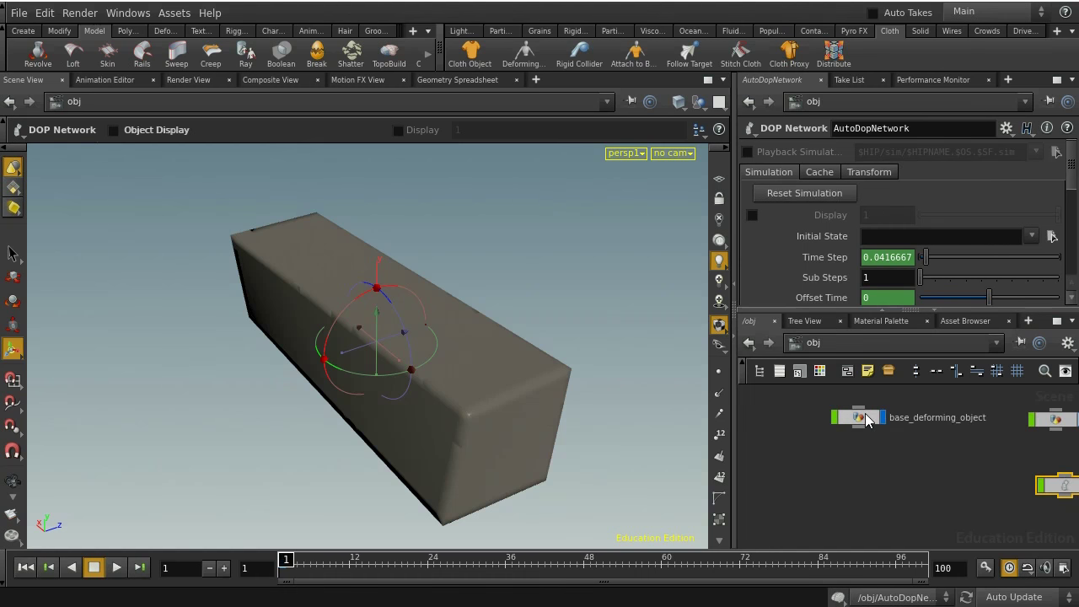
{"action": "double_click", "coordinate": [865, 413]}
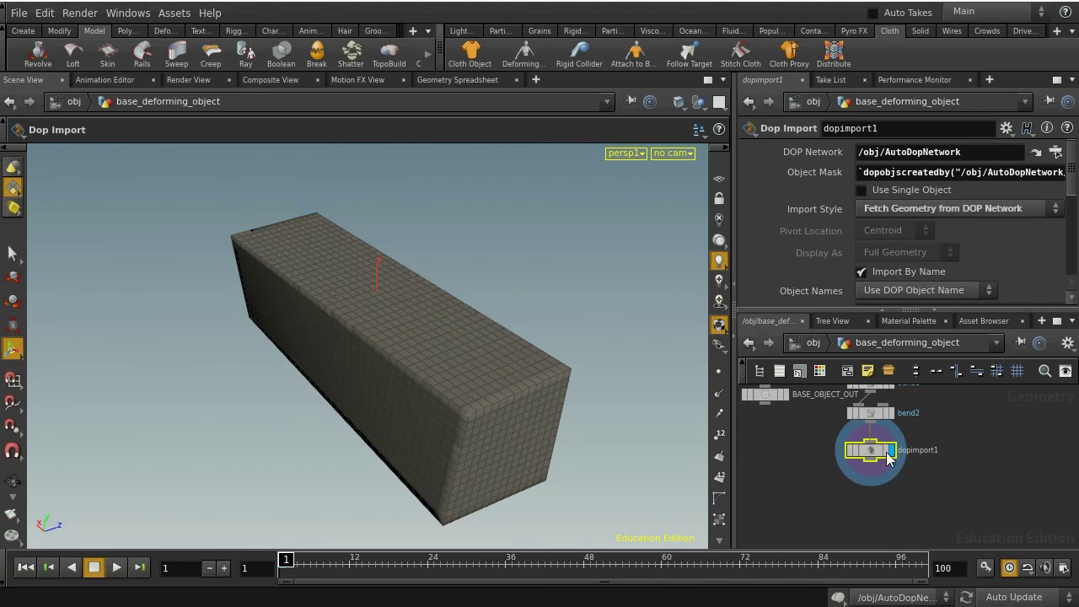
{"action": "key", "text": "l"}
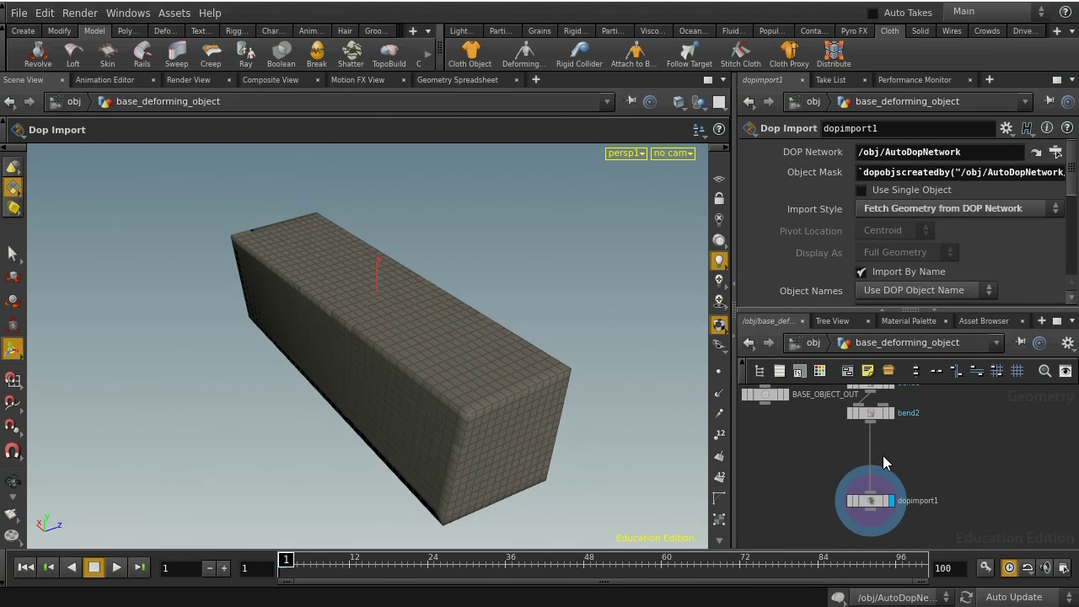
Add an Attribute Wrangle between bend2 and dopimport1 setting f@pintoanimation = 1
{"action": "key", "text": "Tab"}
{"action": "type", "text": "ATT"}
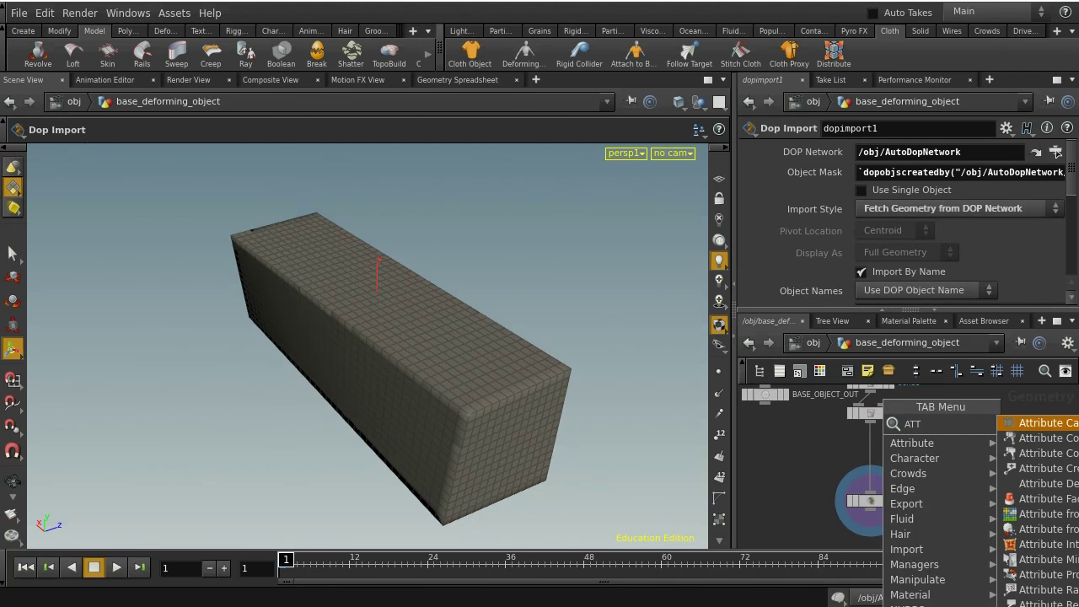
{"action": "key", "text": "Return"}
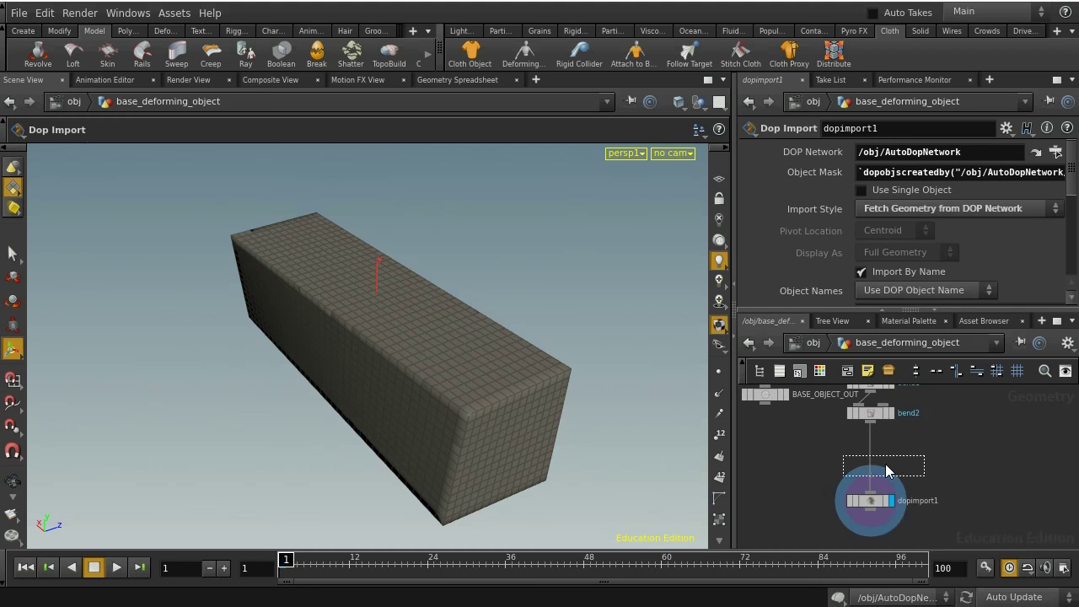
{"action": "left_click", "coordinate": [875, 456]}
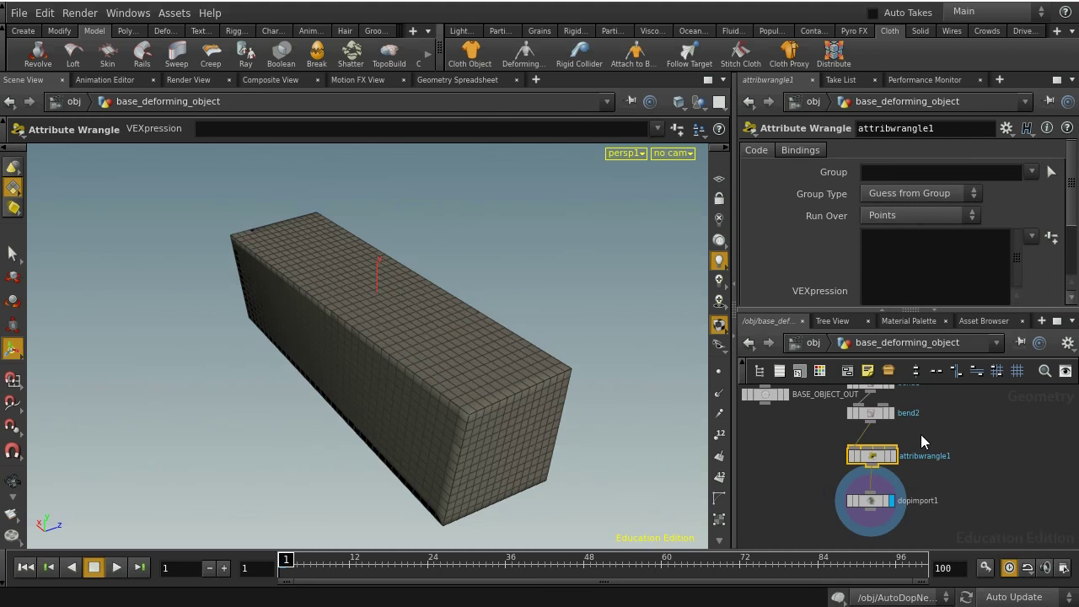
{"action": "left_click", "coordinate": [898, 238]}
{"action": "key", "text": "BackSpace"}
{"action": "key", "text": "BackSpace"}
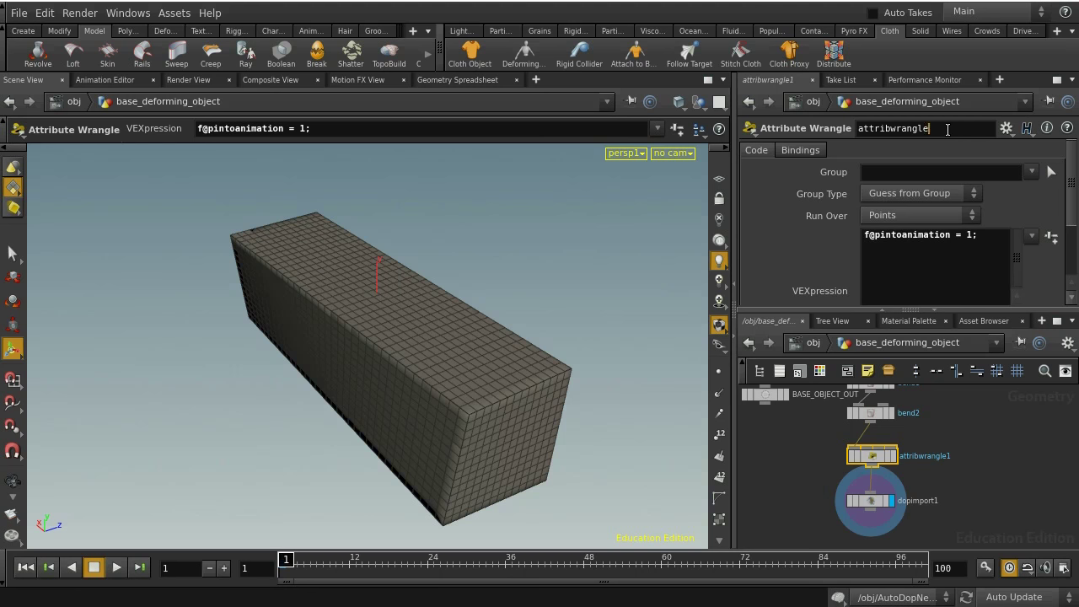
Rename the wrangle to attribwrangle_set_pinto_animation and return to the object level
{"action": "type", "text": "animation"}
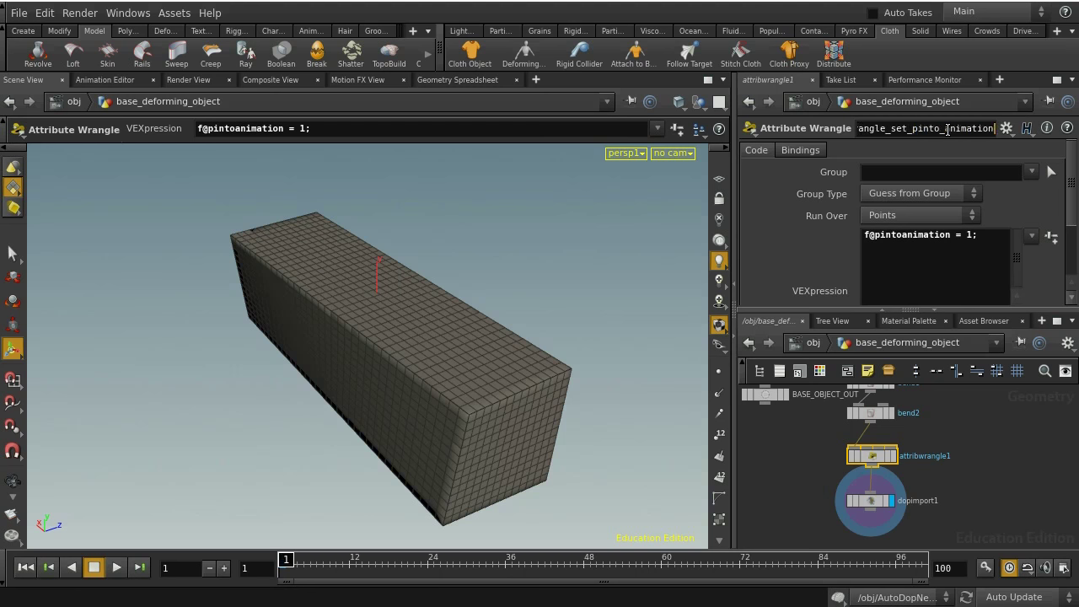
{"action": "key", "text": "Return"}
{"action": "right_click", "coordinate": [948, 129]}
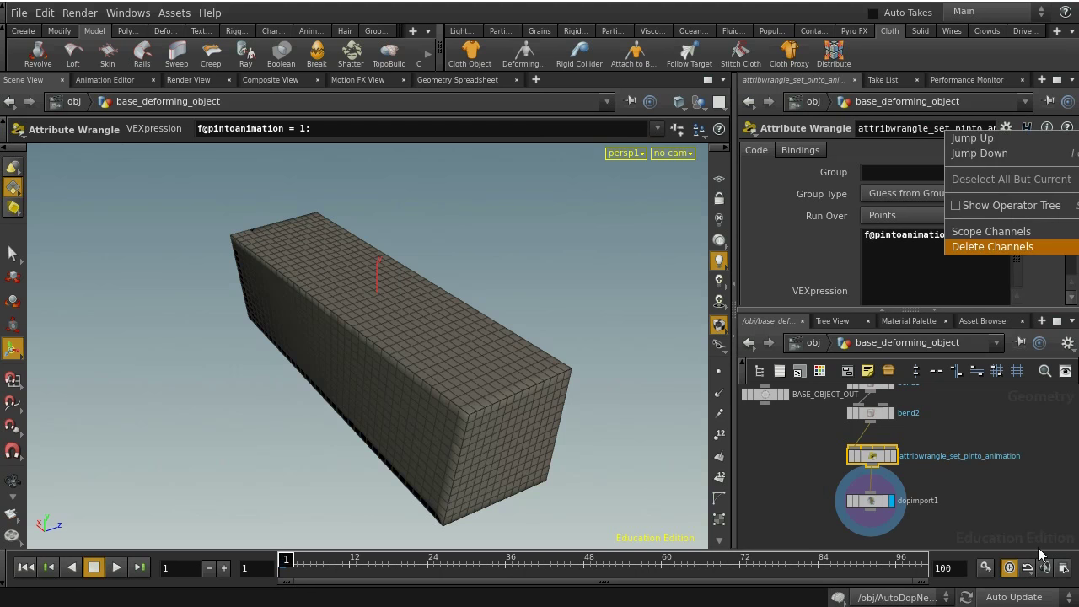
{"action": "left_click", "coordinate": [970, 501]}
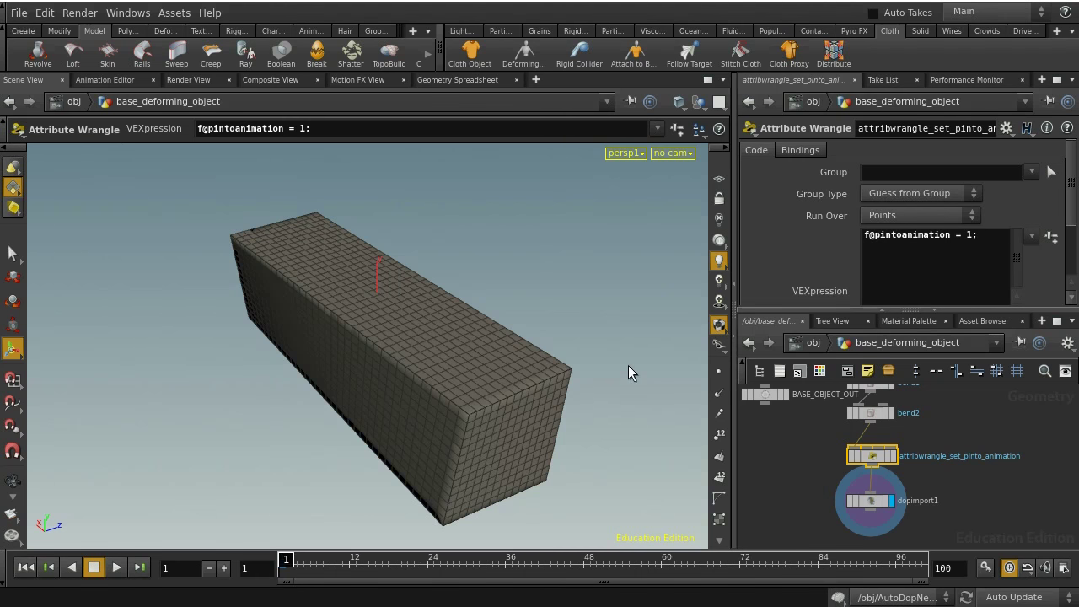
{"action": "left_click", "coordinate": [802, 344]}
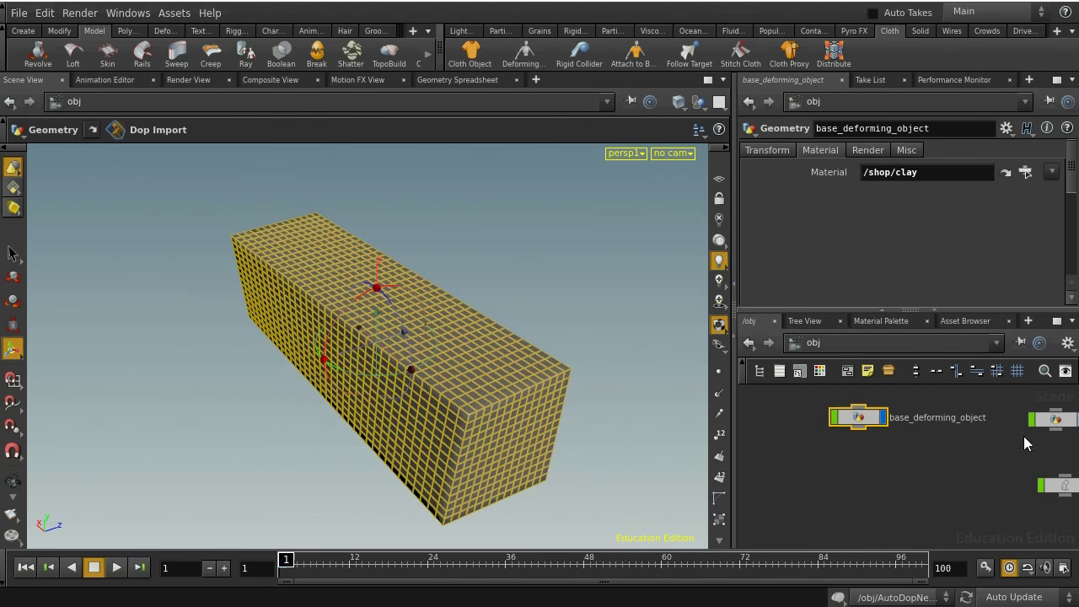
Inside AutoDopNetwork, play the simulation twice from frame 1 to check the box stays intact
{"action": "double_click", "coordinate": [1016, 447]}
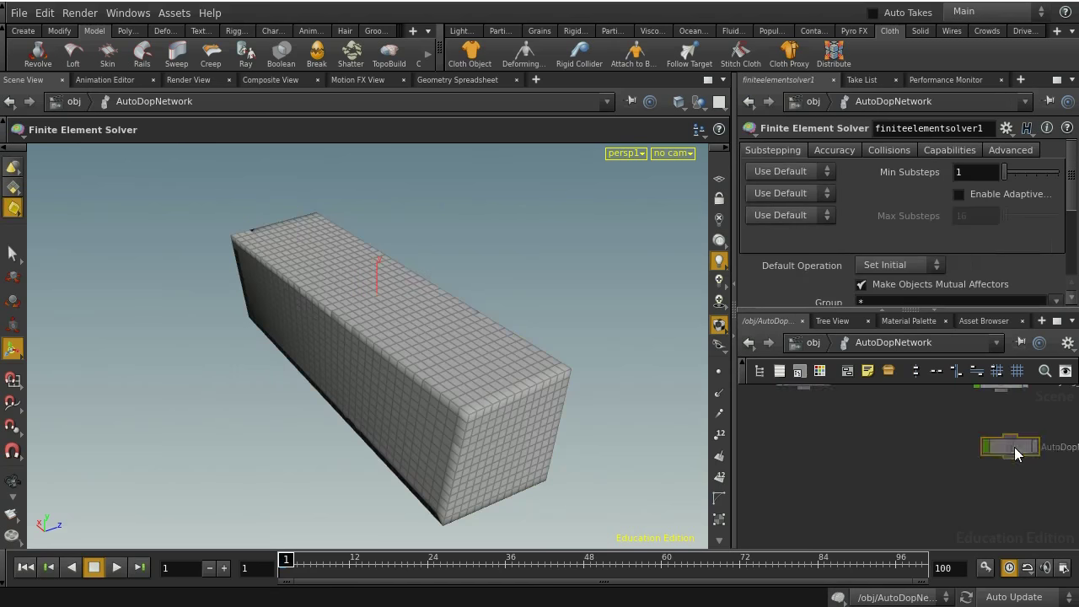
{"action": "left_click", "coordinate": [123, 572]}
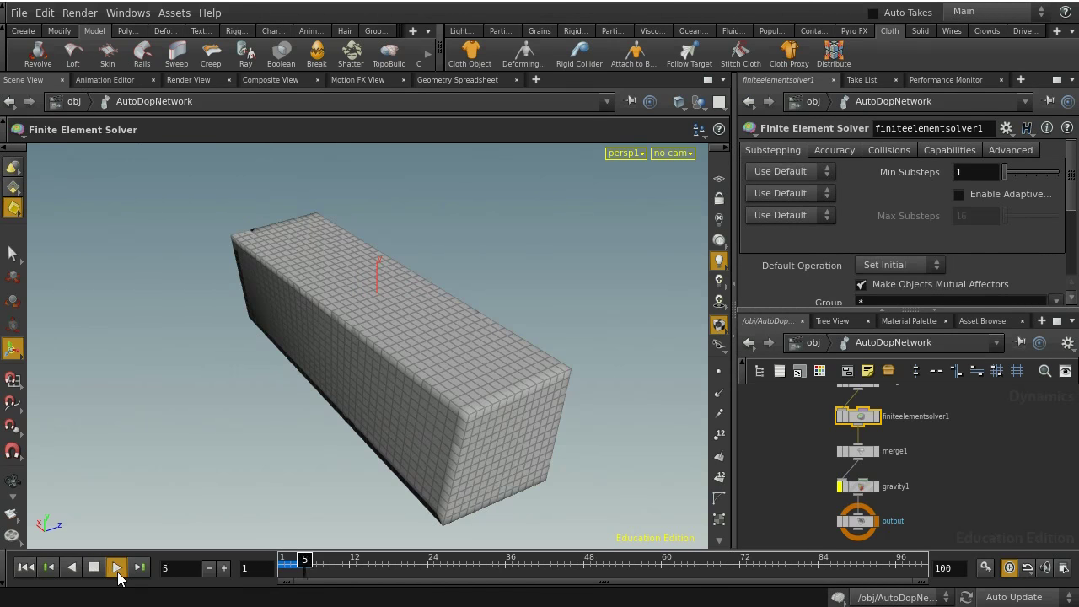
{"action": "left_click", "coordinate": [94, 568]}
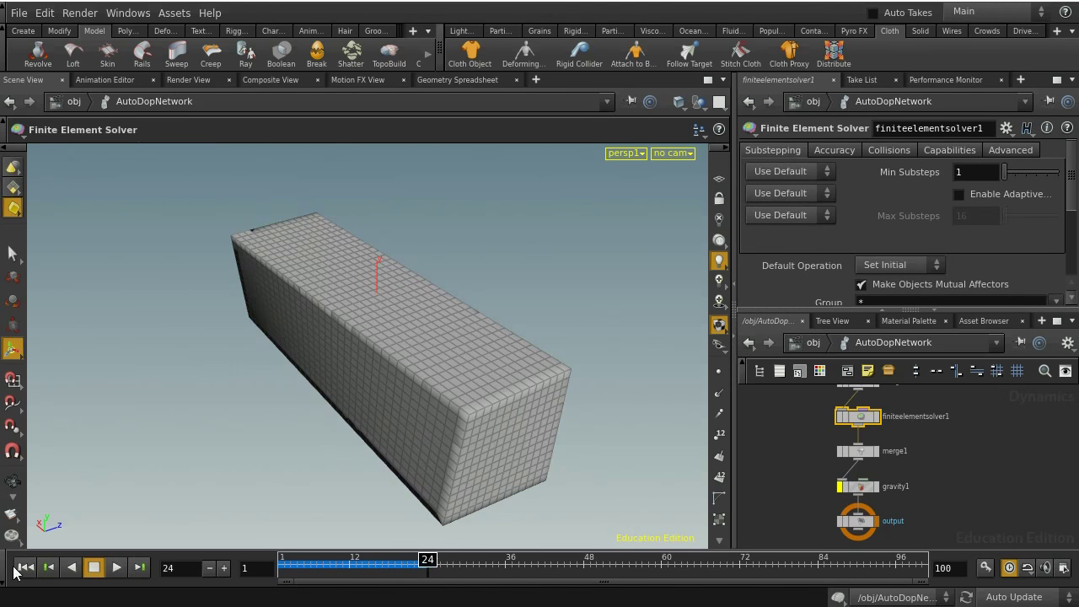
{"action": "left_click", "coordinate": [24, 567]}
{"action": "scroll", "coordinate": [909, 517], "scroll_direction": "up", "scroll_amount": 2}
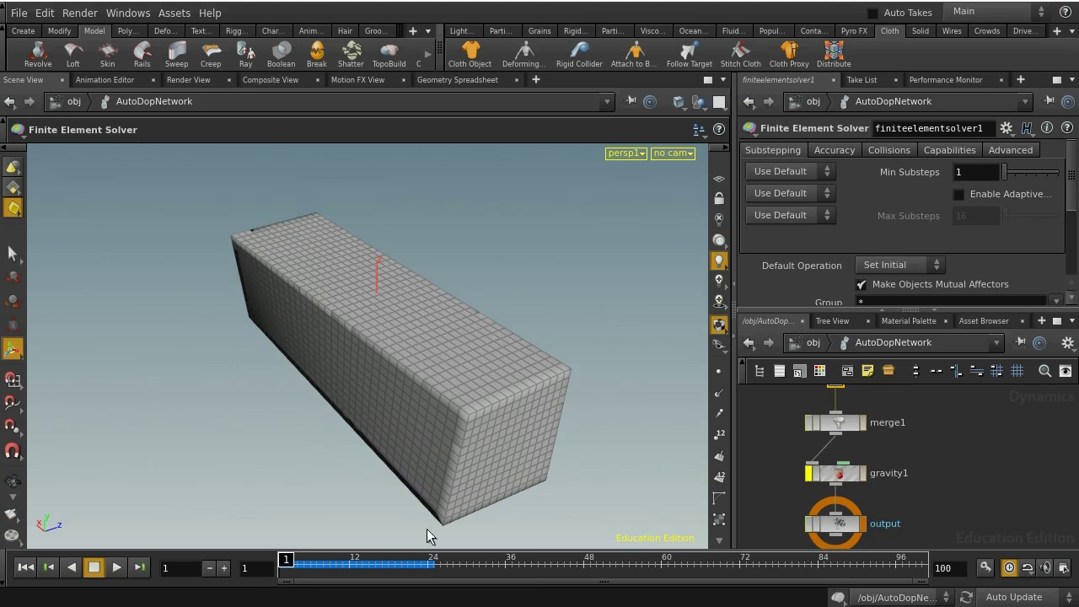
{"action": "left_click", "coordinate": [116, 567]}
{"action": "left_click", "coordinate": [93, 567]}
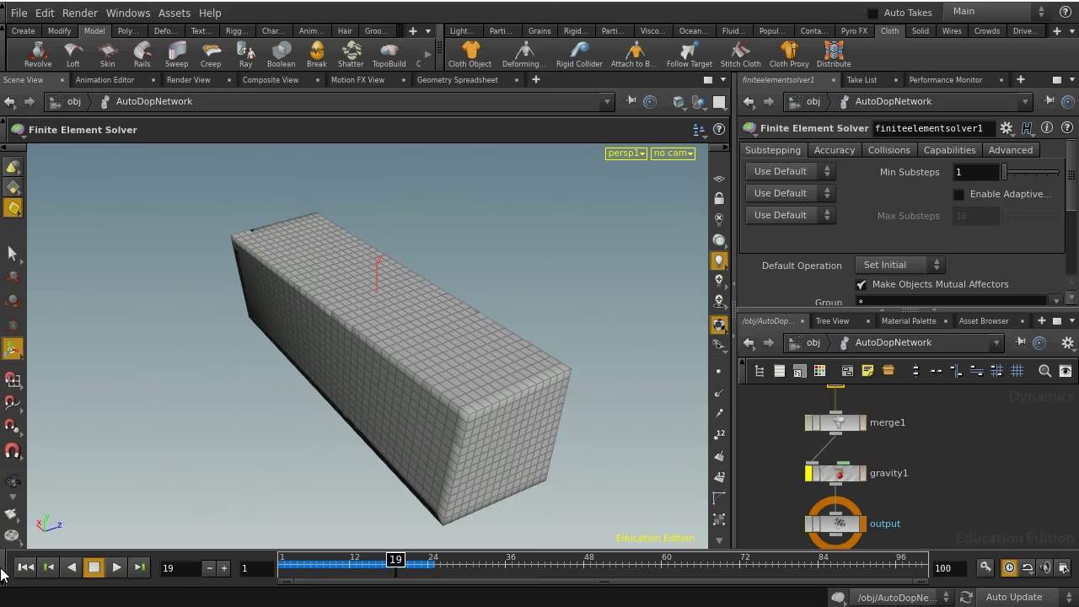
{"action": "left_click", "coordinate": [26, 568]}
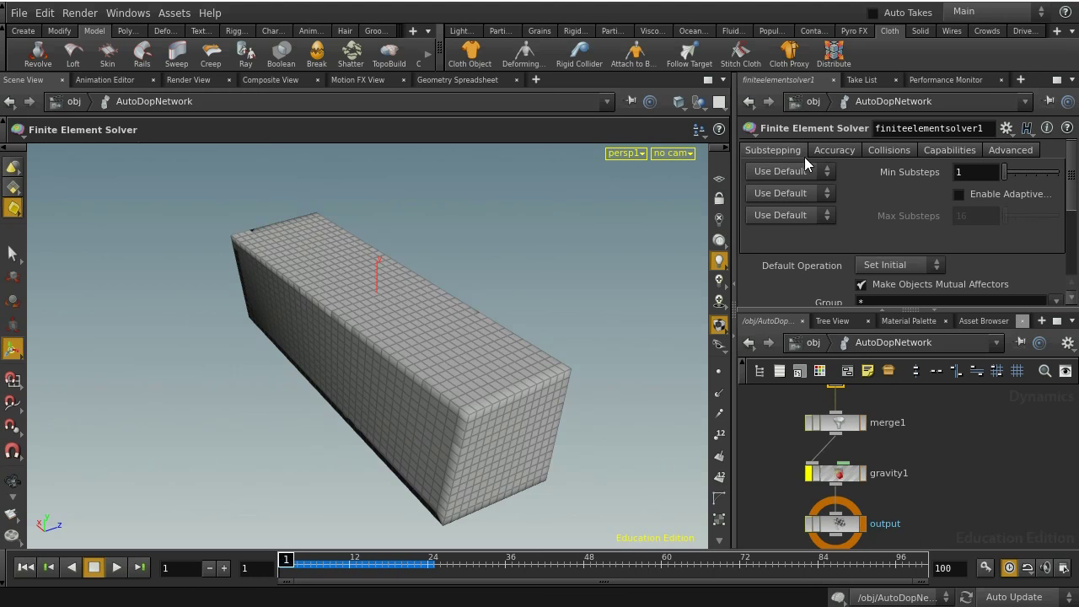
{"action": "middle_click_drag", "start_coordinate": [971, 478], "coordinate": [991, 599]}
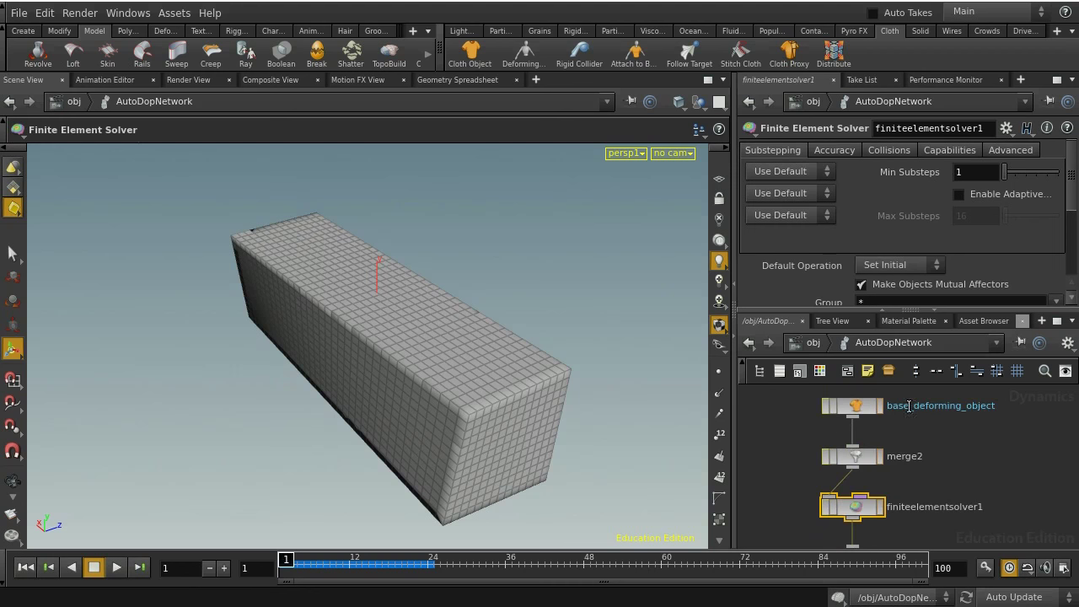
Enable Import Target Geometry in base_deforming_object's cloth Geometry settings
{"action": "left_click", "coordinate": [864, 407]}
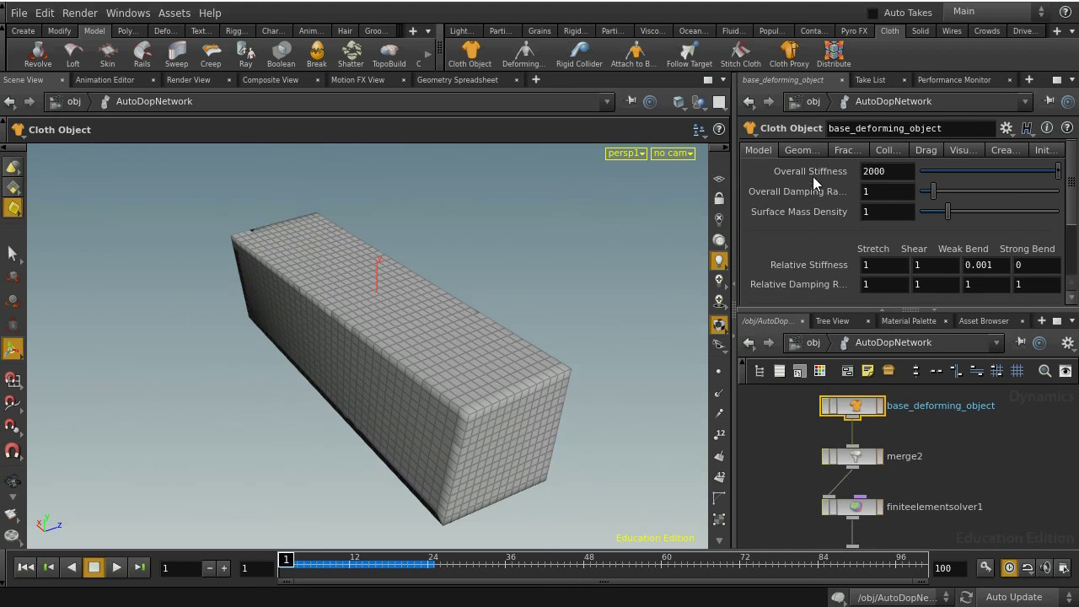
{"action": "left_click", "coordinate": [803, 151]}
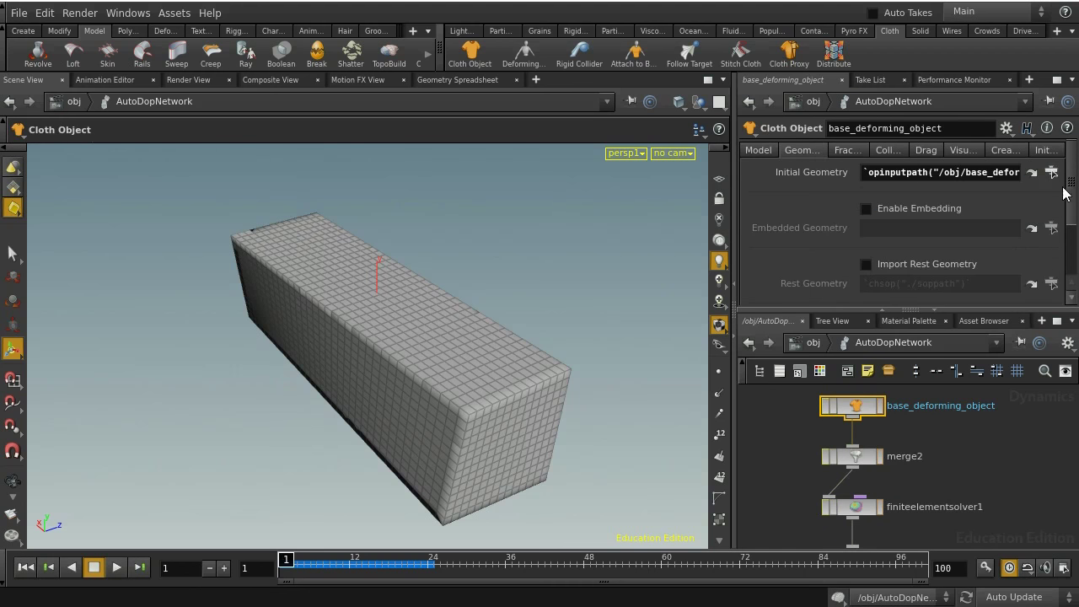
{"action": "scroll", "coordinate": [1065, 219], "scroll_direction": "down", "scroll_amount": 4}
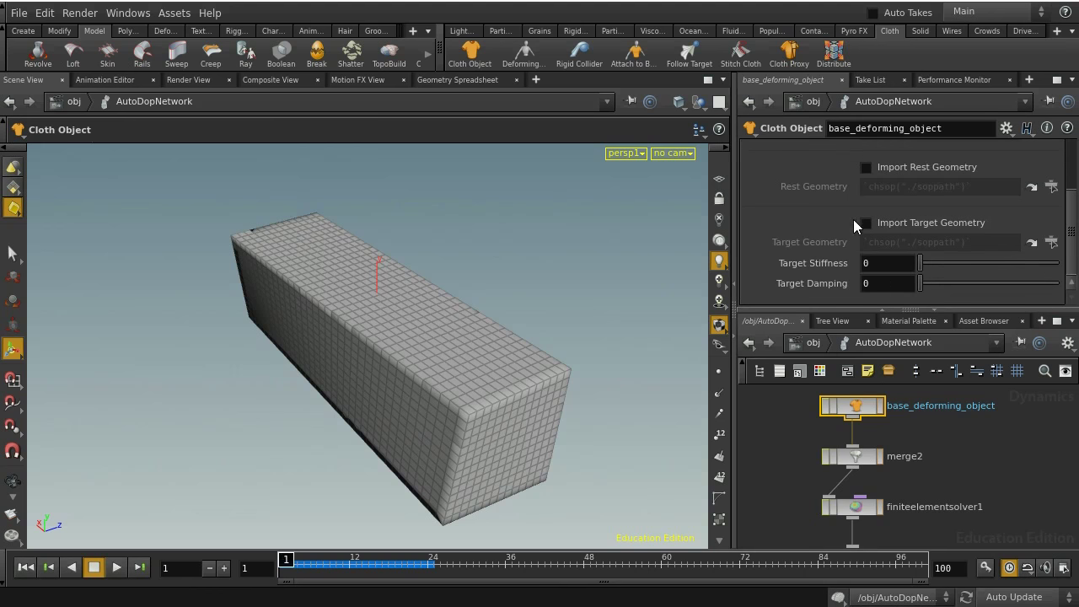
{"action": "left_click", "coordinate": [861, 222]}
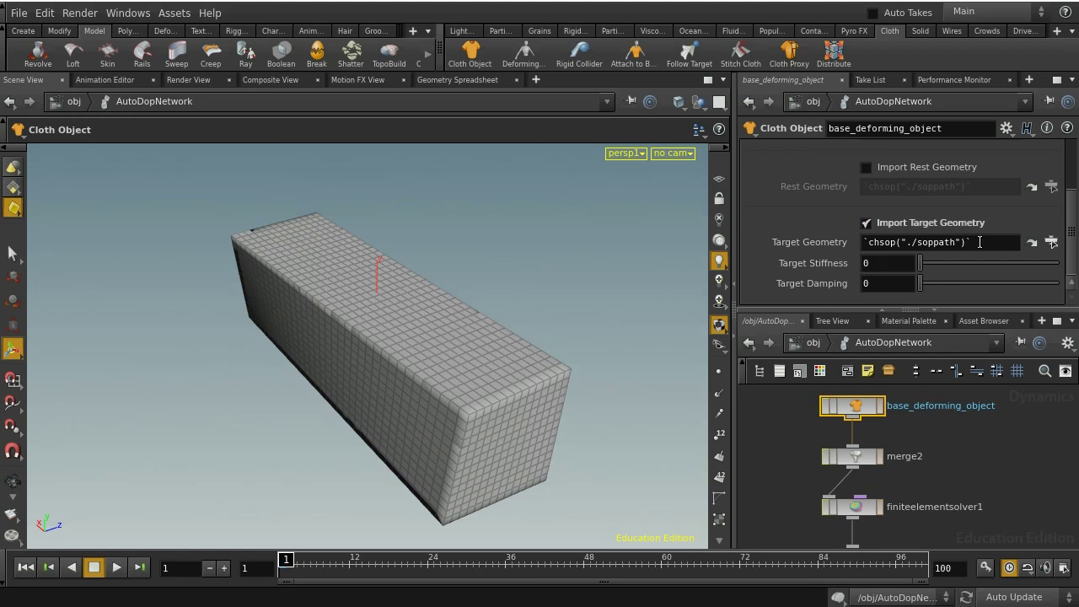
{"action": "scroll", "coordinate": [849, 199], "scroll_direction": "up", "scroll_amount": 4}
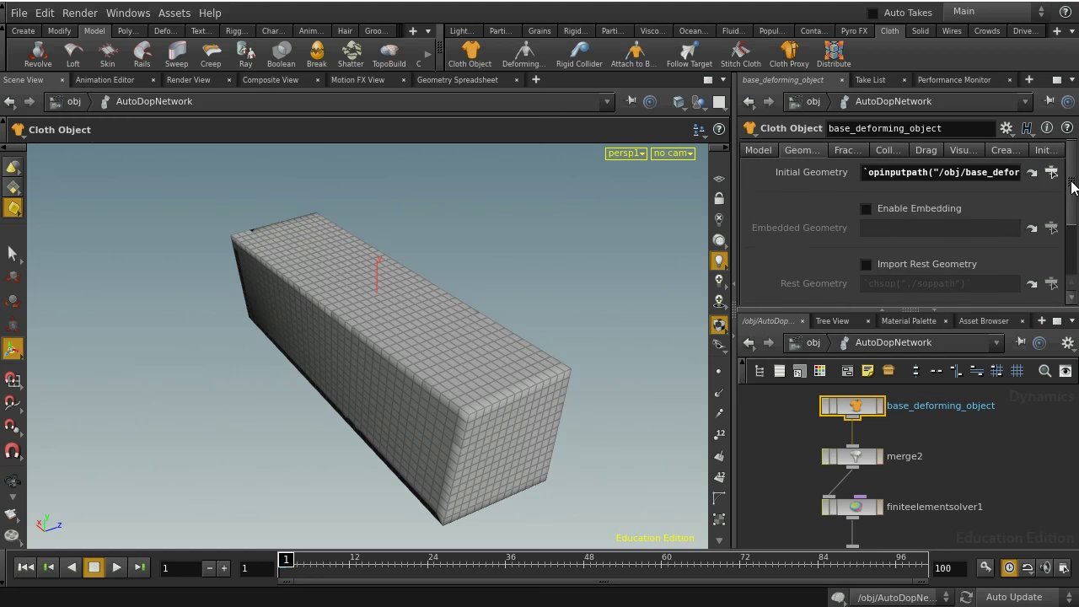
{"action": "left_click_drag", "start_coordinate": [1073, 187], "coordinate": [1073, 234]}
Play the simulation to about frame 96, then return to frame 1
{"action": "left_click", "coordinate": [118, 570]}
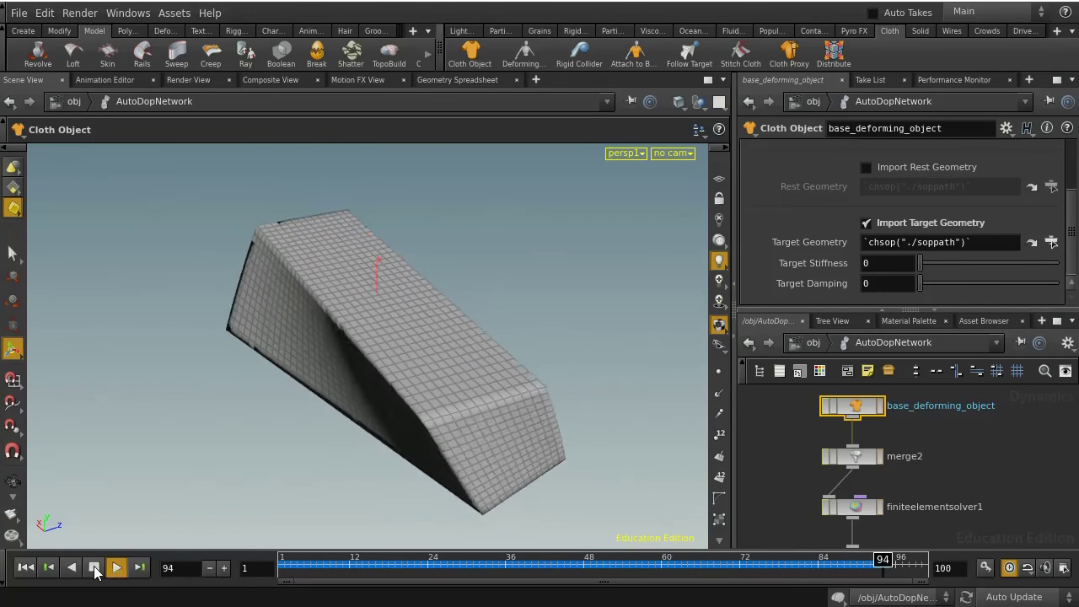
{"action": "left_click", "coordinate": [95, 567]}
{"action": "left_click", "coordinate": [26, 567]}
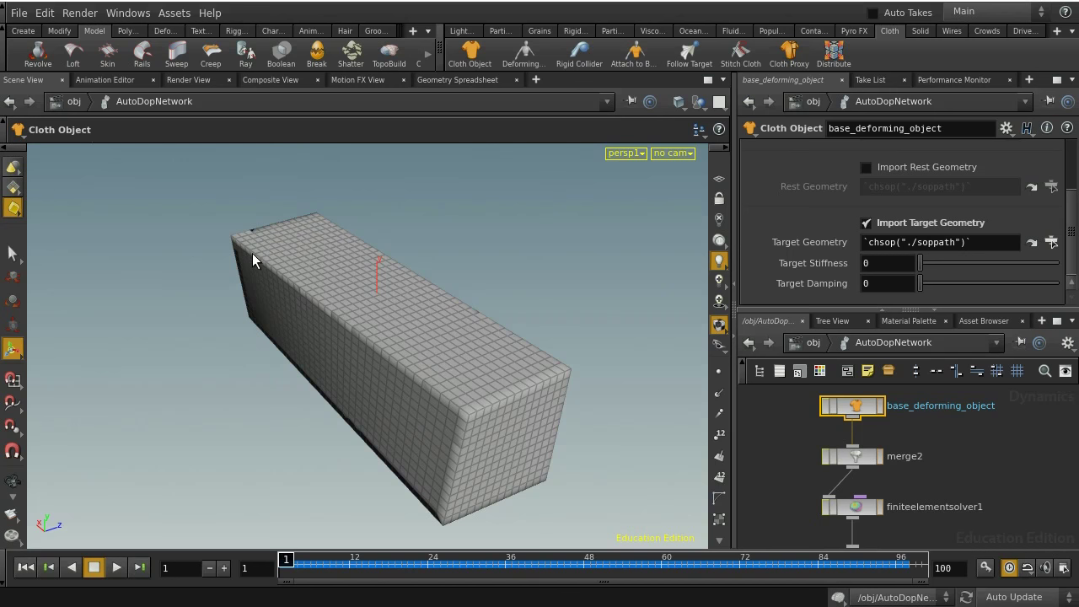
Pull finiteelementsolver1 out of the merge chain and make room in the network
{"action": "middle_click_drag", "start_coordinate": [898, 498], "coordinate": [902, 464]}
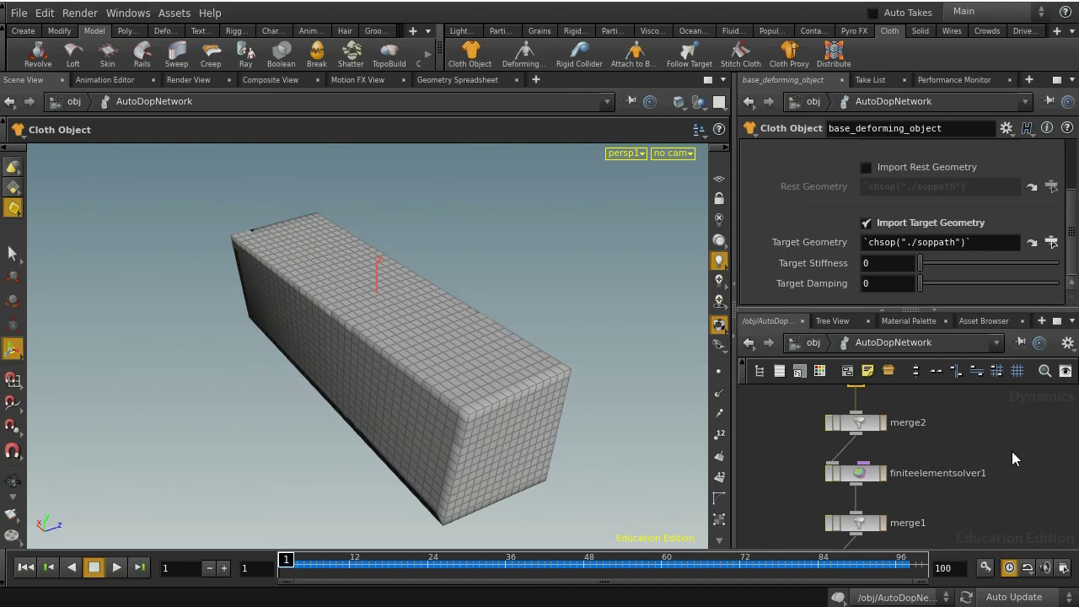
{"action": "middle_click_drag", "start_coordinate": [1012, 451], "coordinate": [1007, 493]}
{"action": "left_click", "coordinate": [863, 415]}
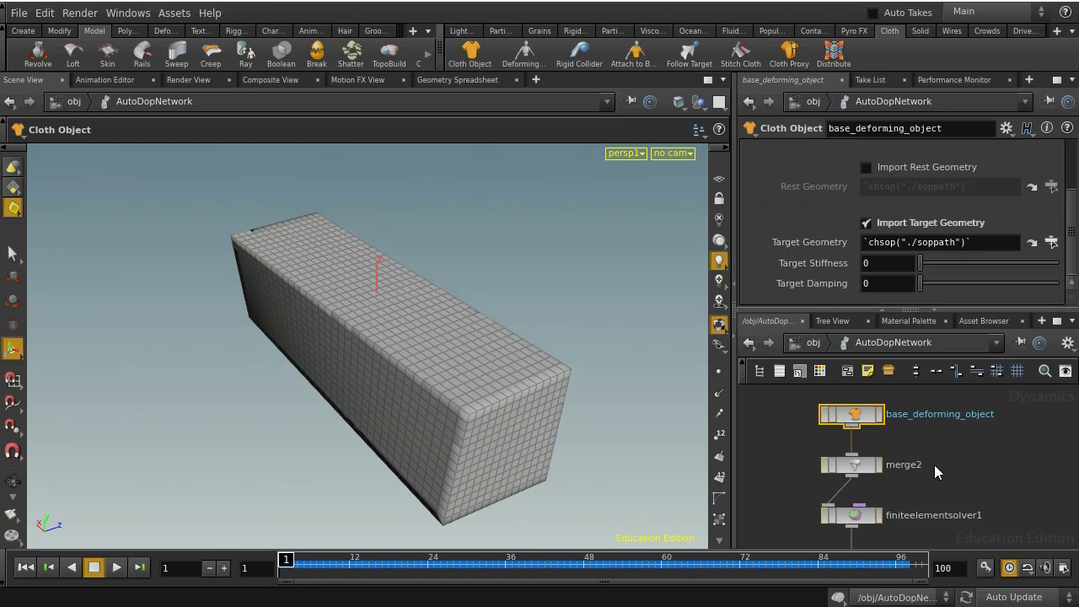
{"action": "middle_click_drag", "start_coordinate": [934, 465], "coordinate": [923, 423]}
{"action": "left_click_drag", "start_coordinate": [835, 481], "coordinate": [986, 453]}
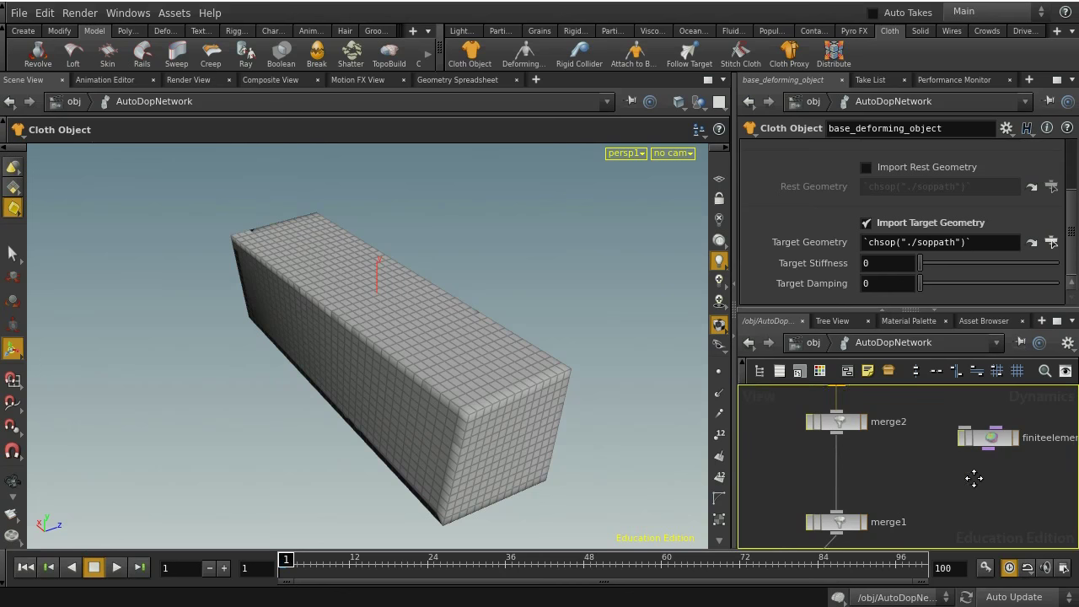
{"action": "middle_click_drag", "start_coordinate": [975, 478], "coordinate": [931, 471]}
{"action": "left_click", "coordinate": [926, 434]}
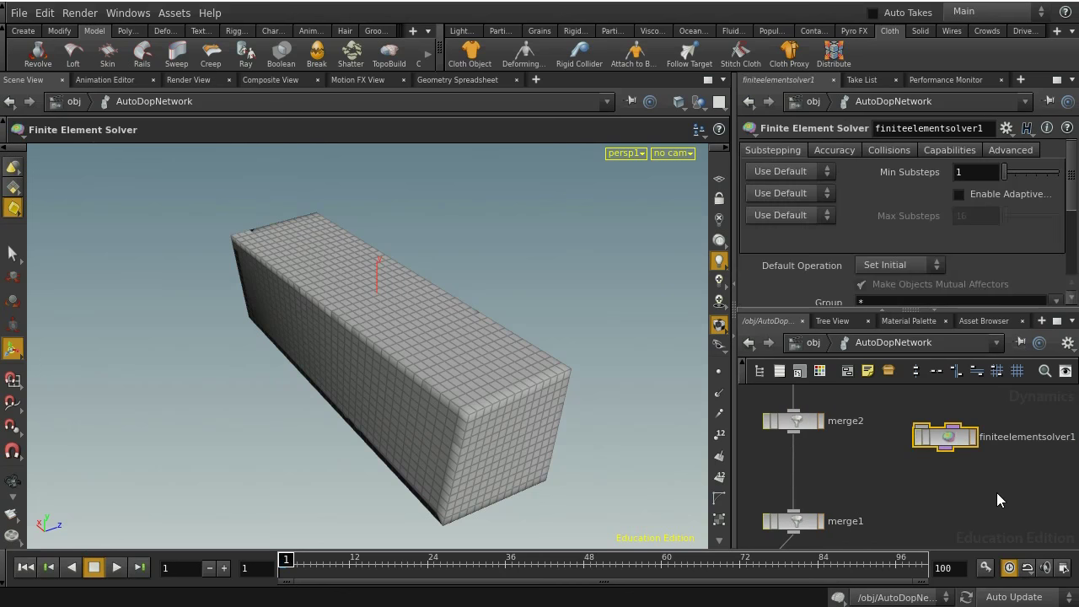
{"action": "middle_click_drag", "start_coordinate": [997, 492], "coordinate": [982, 476]}
Add a SOP Solver (sopsolver1) and a Multiple Solver (multisolver1) to the network
{"action": "key", "text": "Tab"}
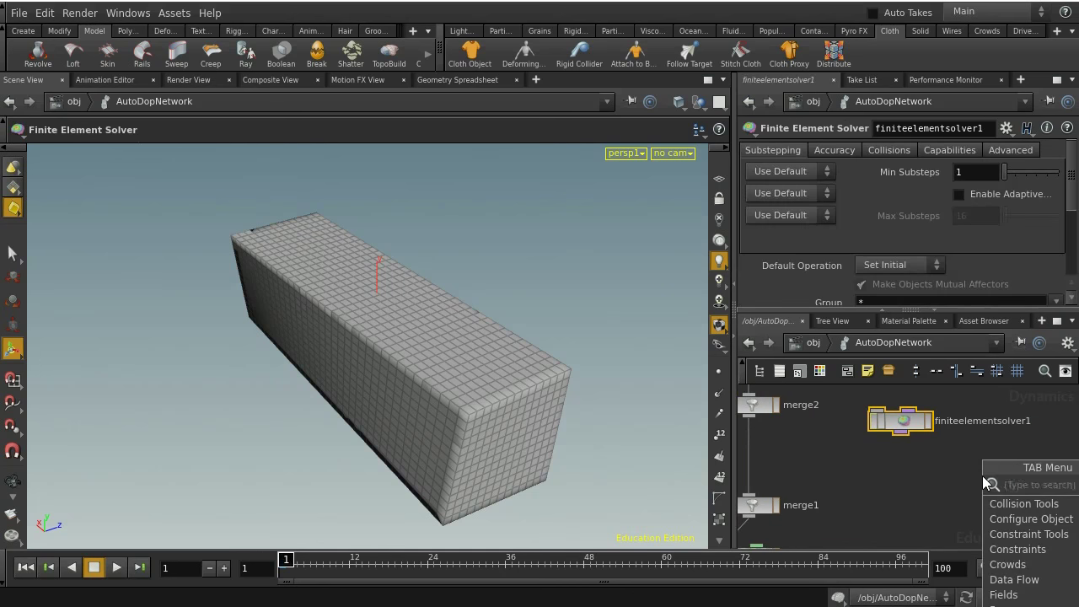
{"action": "type", "text": "sop"}
{"action": "key", "text": "Return"}
{"action": "left_click", "coordinate": [1017, 458]}
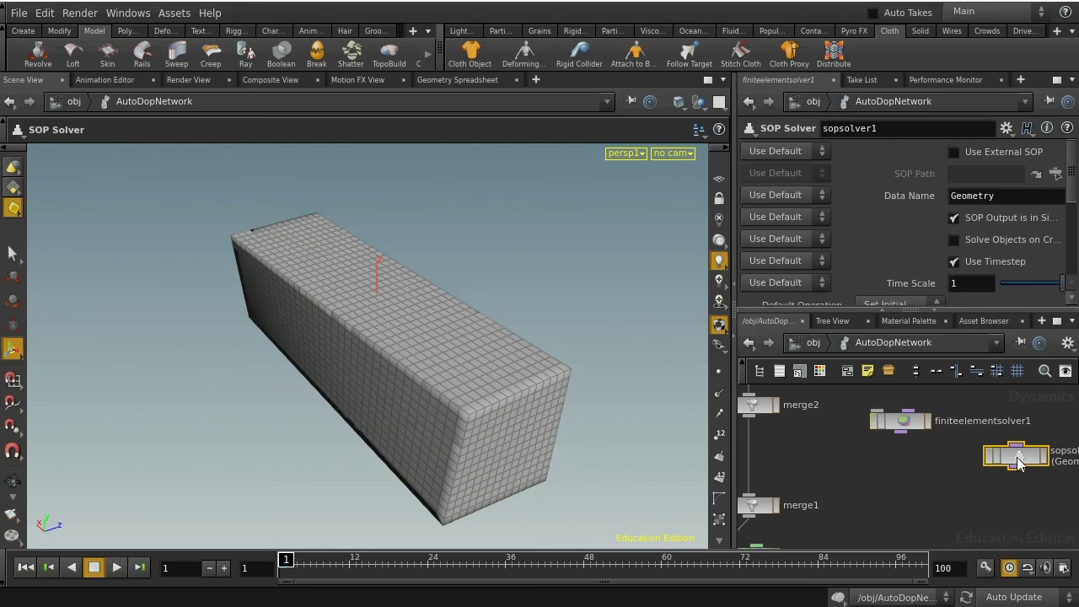
{"action": "key", "text": "Tab"}
{"action": "type", "text": "m"}
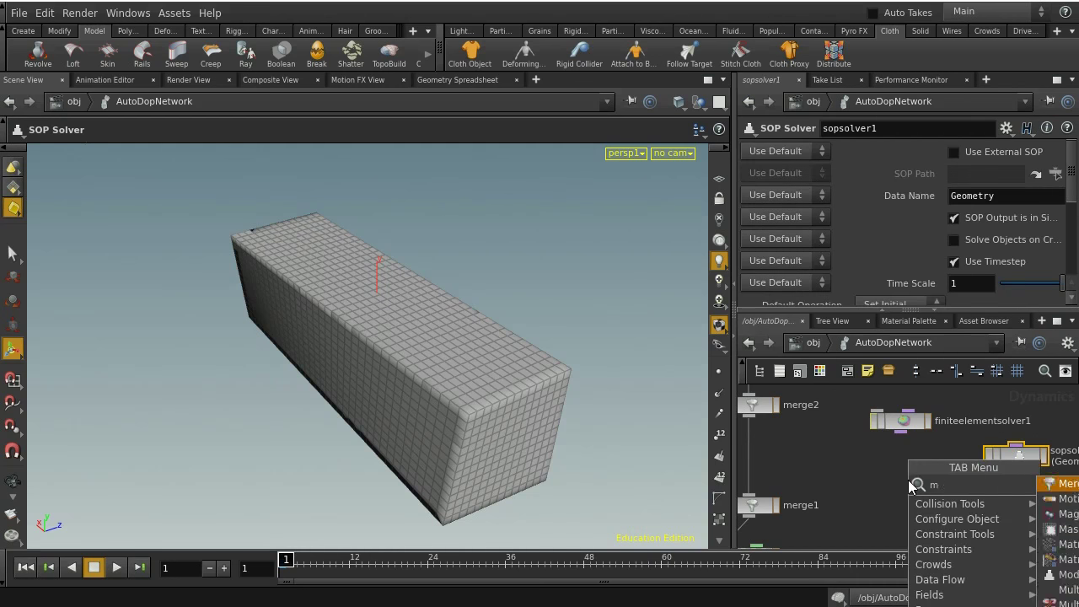
{"action": "type", "text": "ult"}
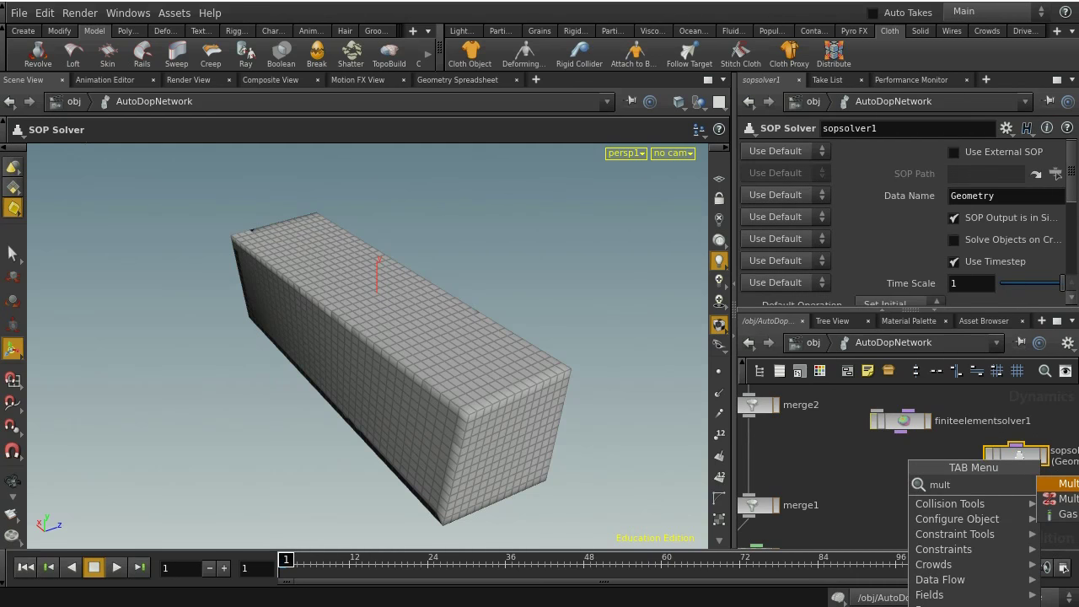
{"action": "left_click", "coordinate": [1061, 500]}
{"action": "left_click", "coordinate": [880, 495]}
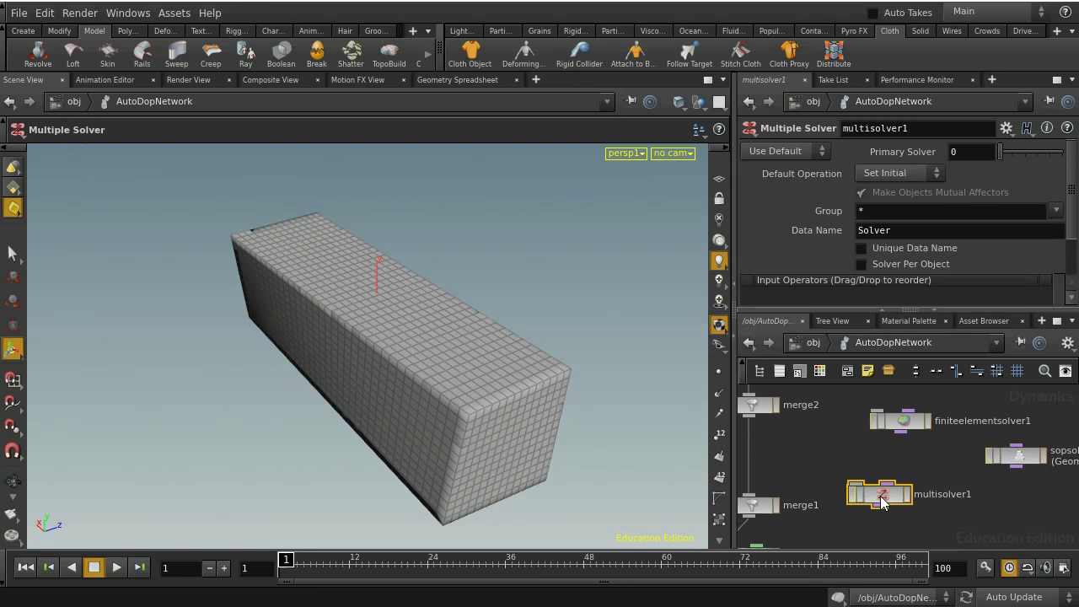
Wire merge2, finiteelementsolver1 and sopsolver1 into multisolver1
{"action": "left_click_drag", "start_coordinate": [859, 487], "coordinate": [754, 416]}
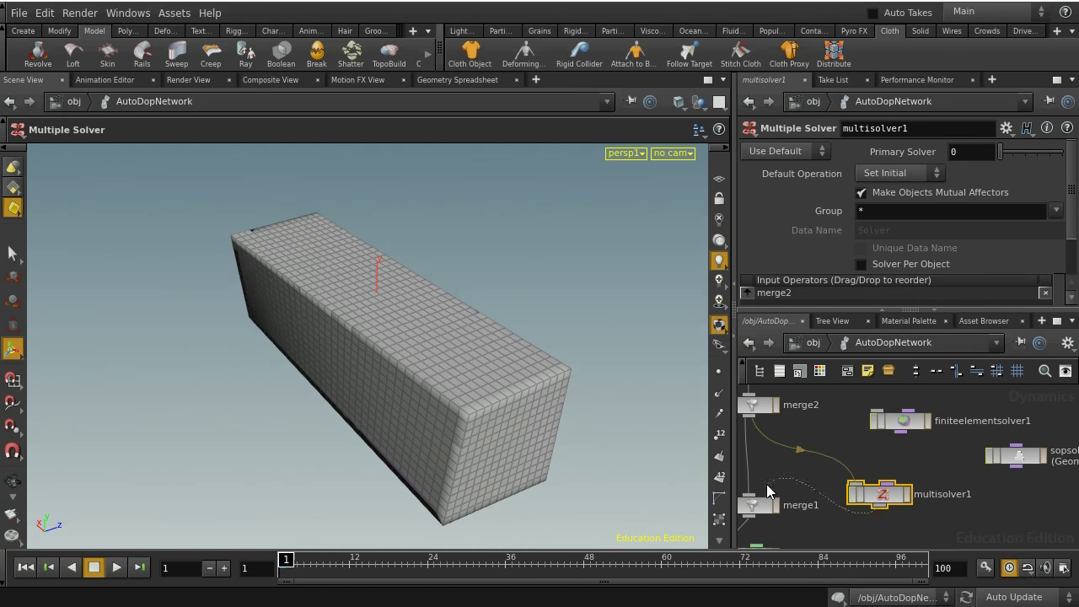
{"action": "left_click_drag", "start_coordinate": [754, 499], "coordinate": [902, 433]}
{"action": "left_click_drag", "start_coordinate": [894, 482], "coordinate": [1018, 471]}
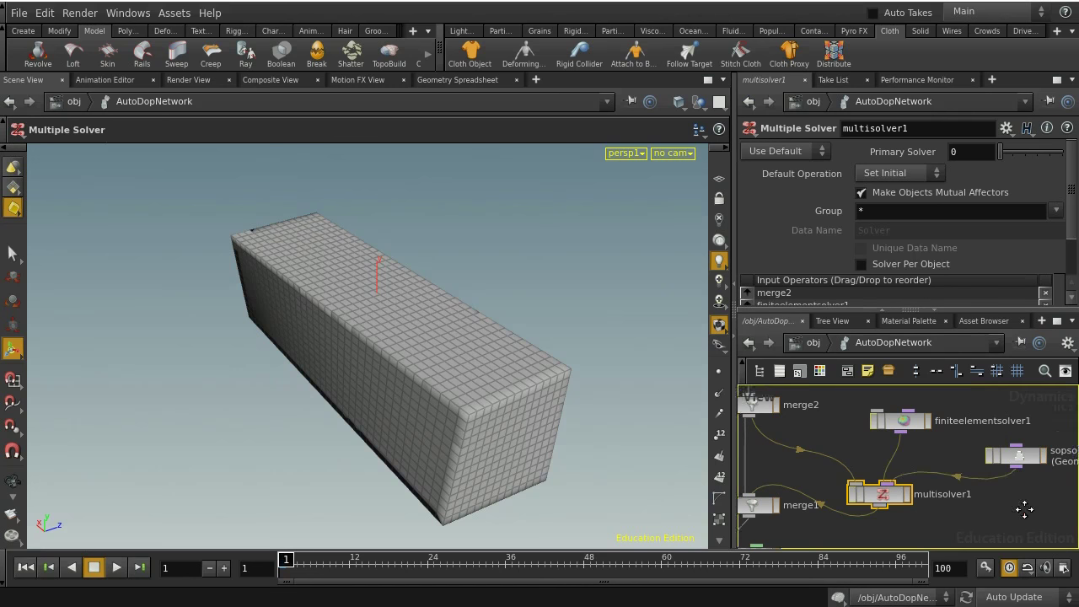
{"action": "middle_click_drag", "start_coordinate": [1025, 514], "coordinate": [987, 491]}
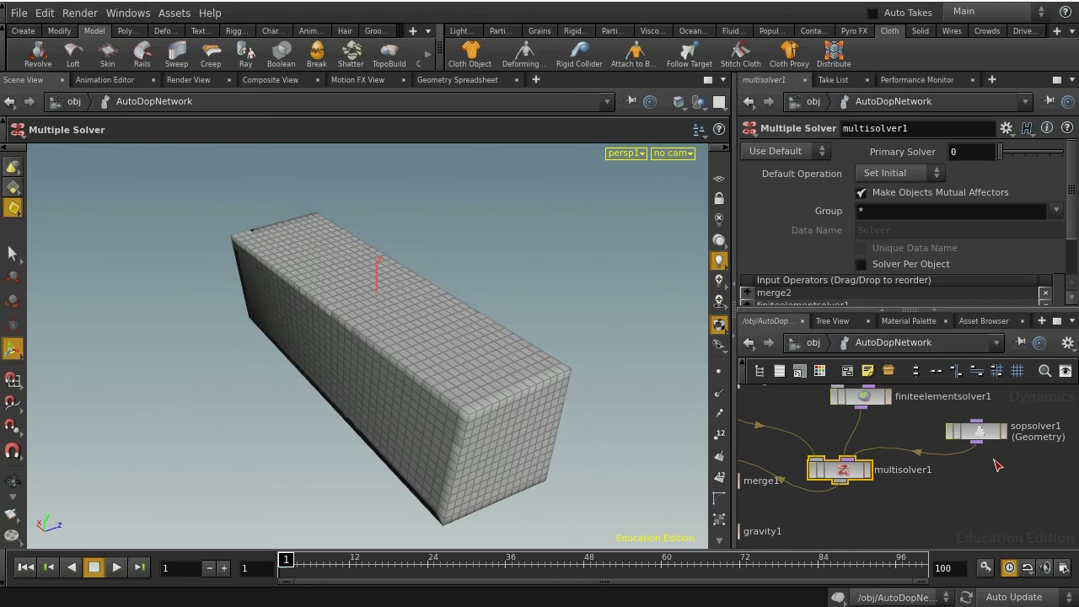
Show base_deforming_object's Geometry point data, including P and baseP, in the Geometry Spreadsheet
{"action": "left_click", "coordinate": [477, 80]}
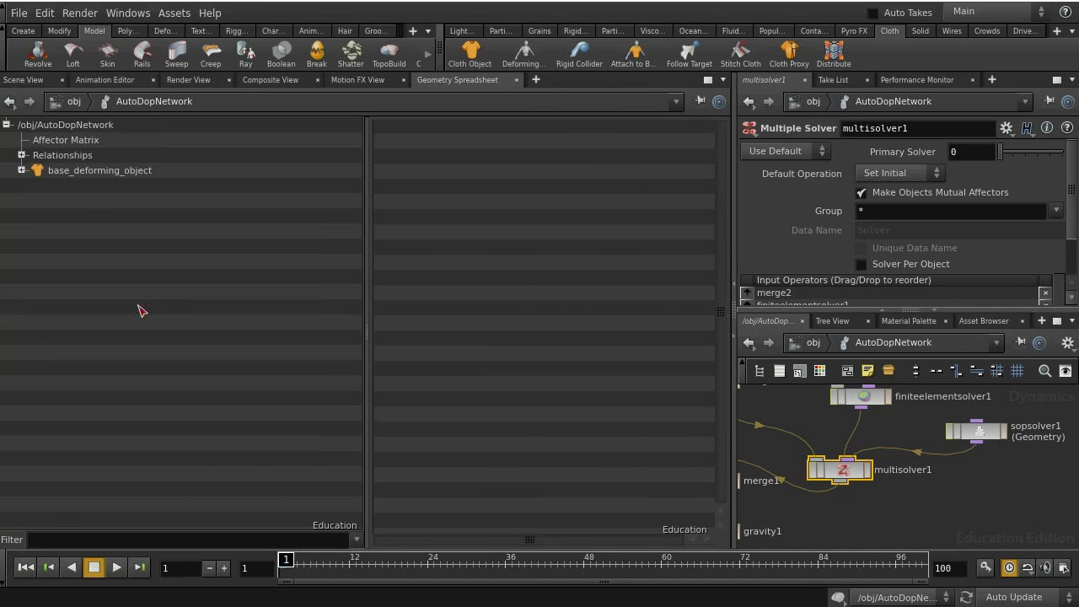
{"action": "left_click", "coordinate": [21, 170]}
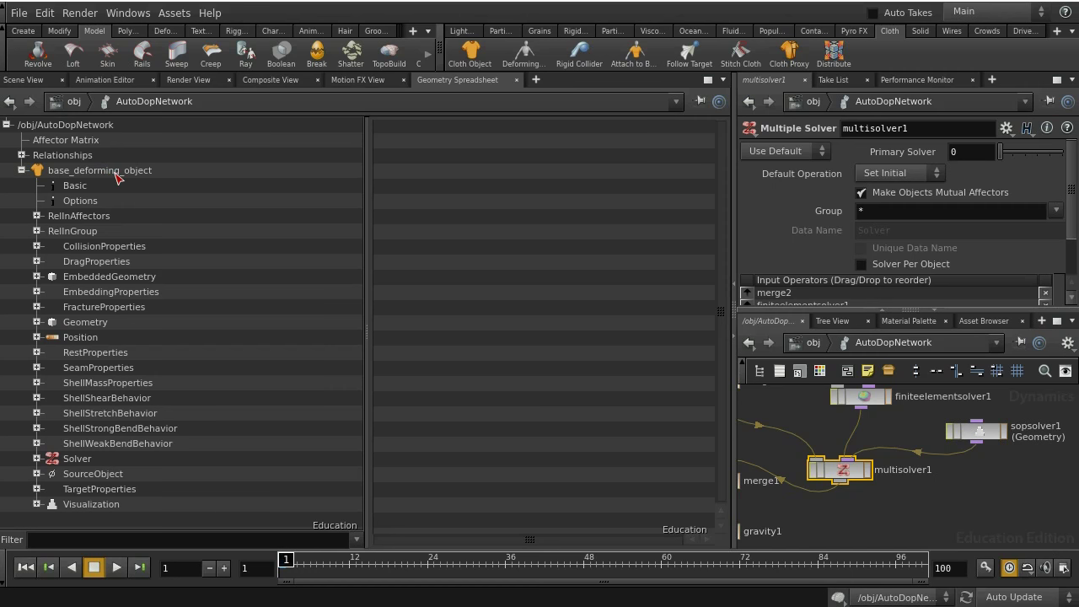
{"action": "left_click", "coordinate": [95, 325]}
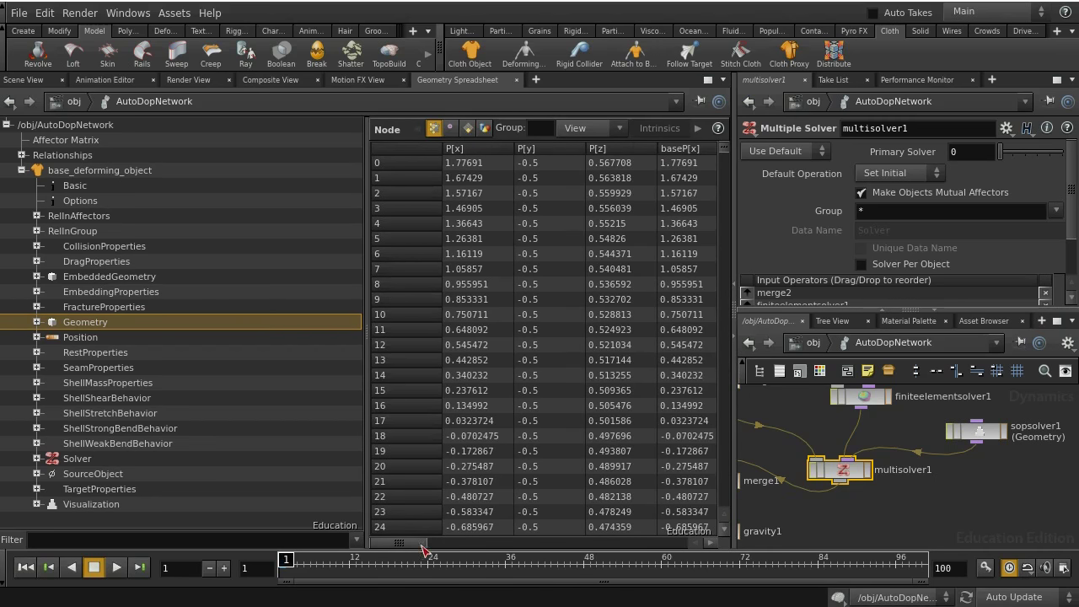
{"action": "mouse_move", "coordinate": [425, 550]}
{"action": "left_mouse_down"}
{"action": "mouse_move", "coordinate": [603, 546]}
{"action": "mouse_move", "coordinate": [689, 530]}
{"action": "mouse_move", "coordinate": [497, 535]}
{"action": "mouse_move", "coordinate": [447, 544]}
{"action": "mouse_move", "coordinate": [499, 558]}
{"action": "mouse_move", "coordinate": [412, 558]}
{"action": "left_mouse_up"}
Dive into sopsolver1, frame the dop_geometry node, and switch back to the Scene View
{"action": "double_click", "coordinate": [985, 435]}
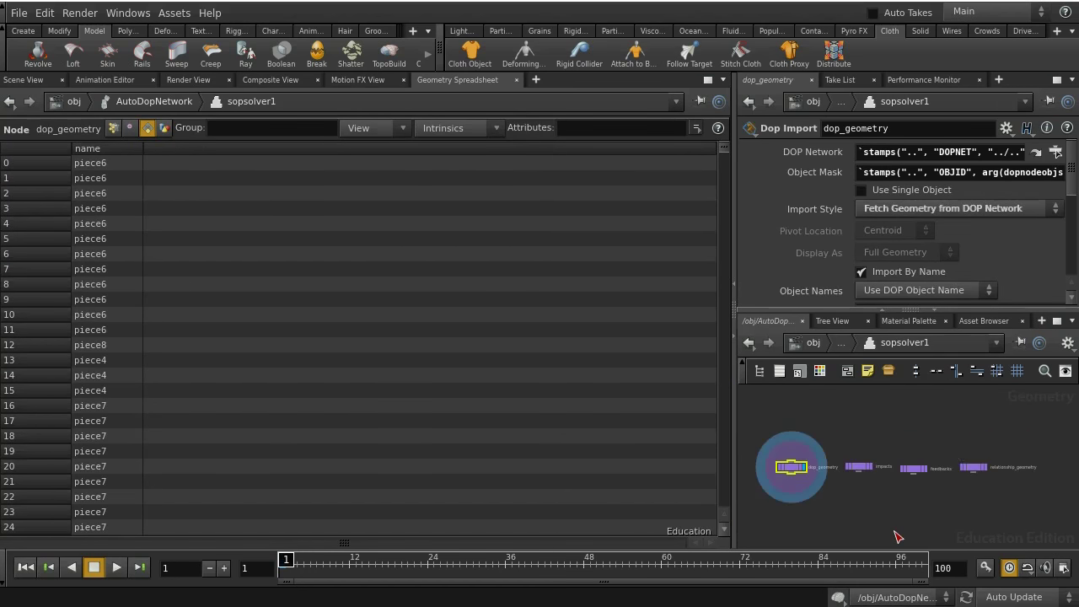
{"action": "scroll", "coordinate": [897, 537], "scroll_direction": "up", "scroll_amount": 2}
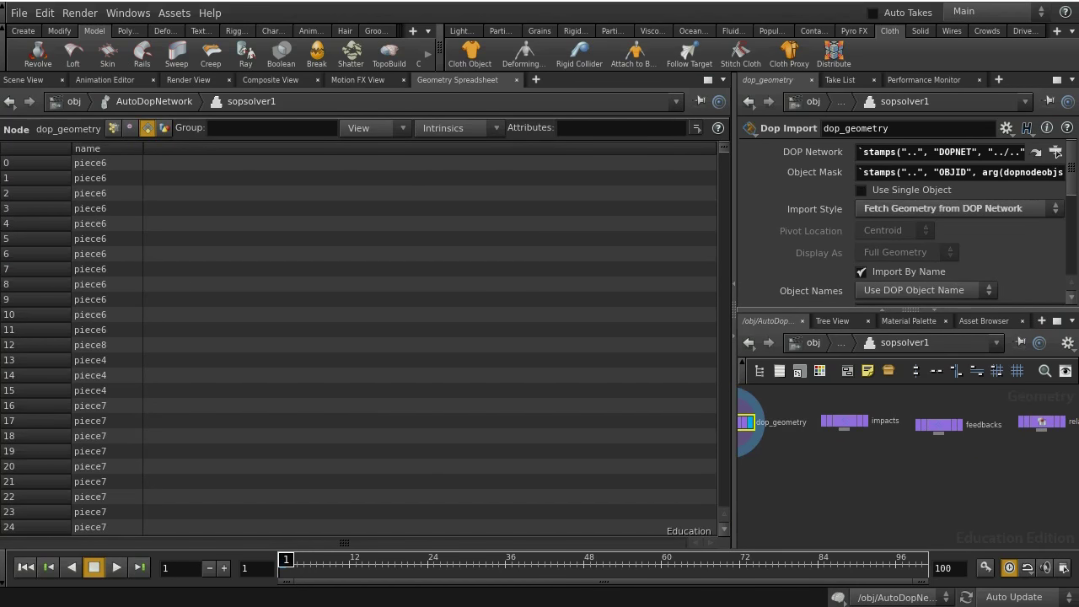
{"action": "middle_click_drag", "start_coordinate": [886, 465], "coordinate": [1071, 455]}
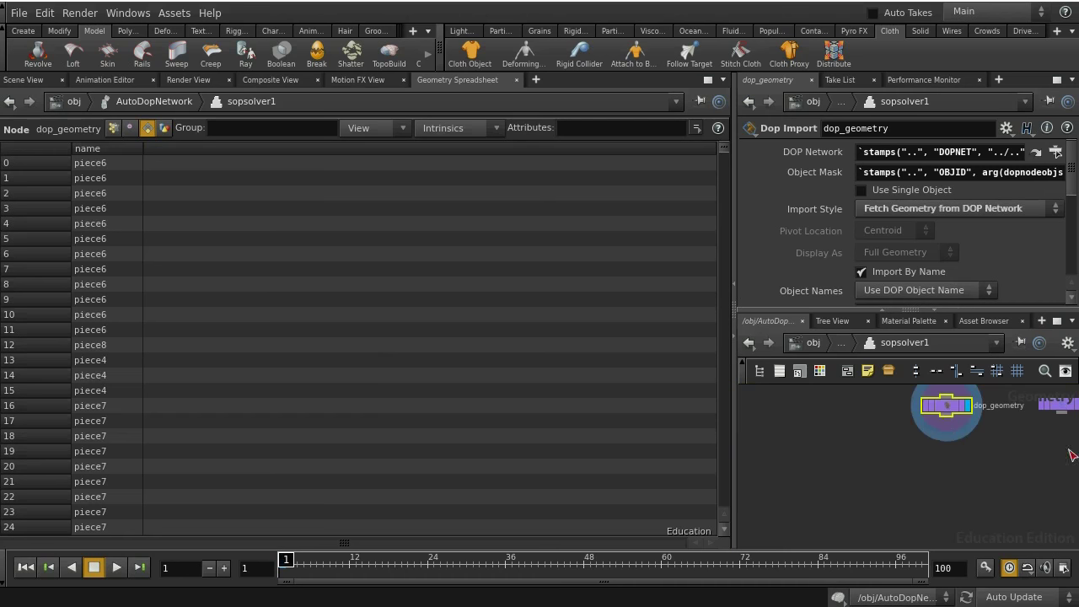
{"action": "scroll", "coordinate": [936, 487], "scroll_direction": "up", "scroll_amount": 2}
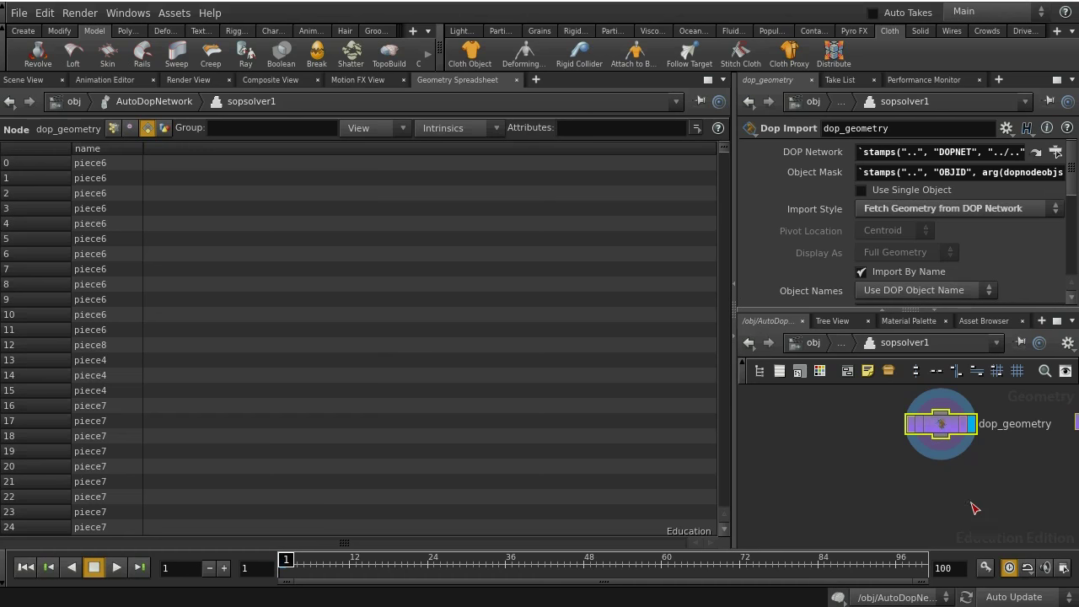
{"action": "middle_click_drag", "start_coordinate": [969, 515], "coordinate": [963, 460]}
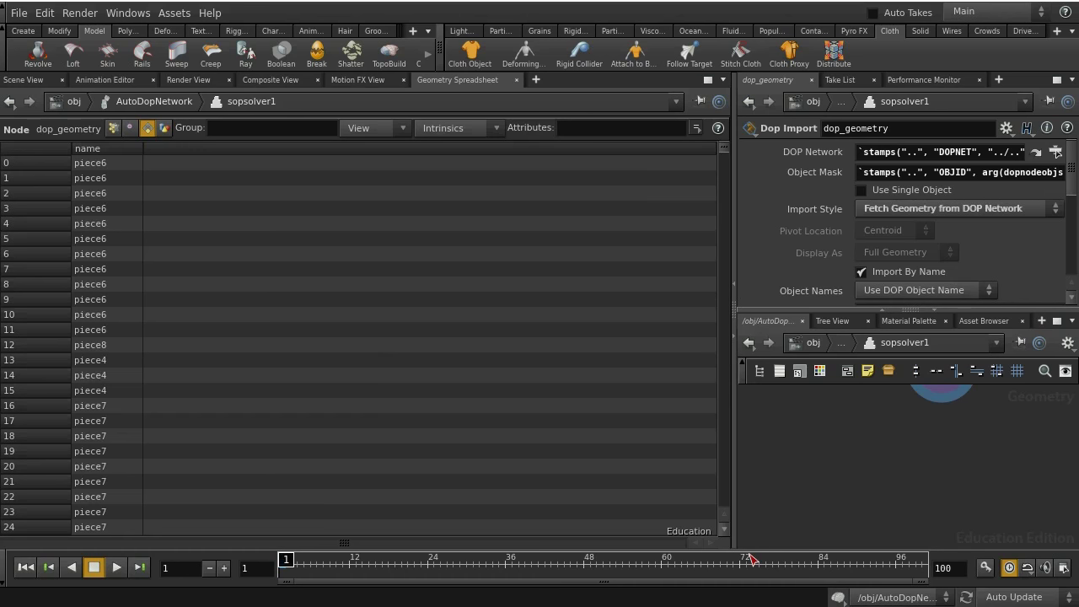
{"action": "key", "text": "h"}
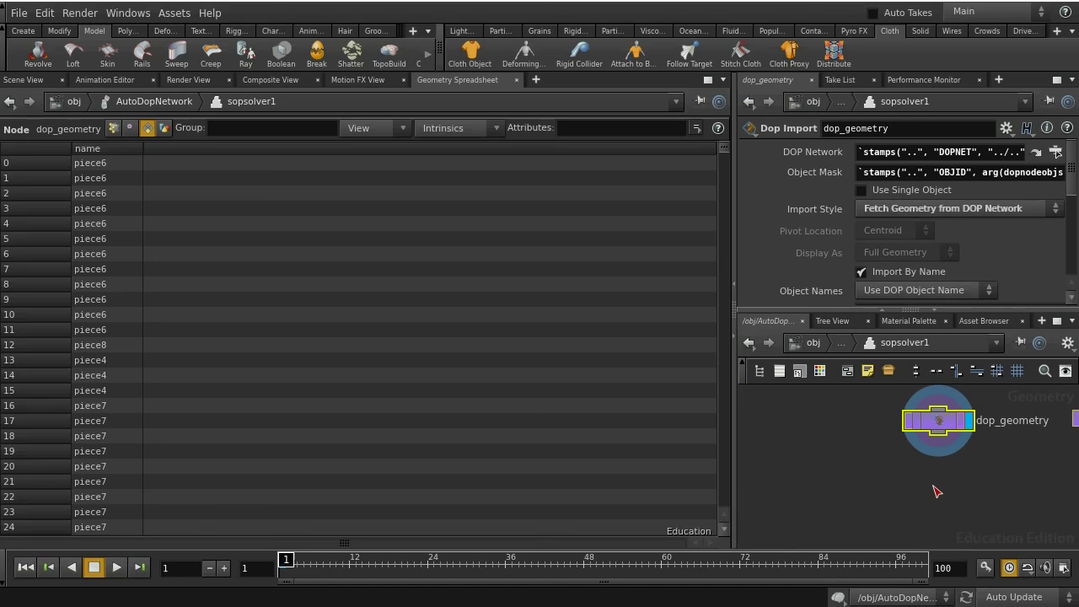
{"action": "middle_click_drag", "start_coordinate": [935, 487], "coordinate": [923, 457]}
{"action": "left_click", "coordinate": [31, 80]}
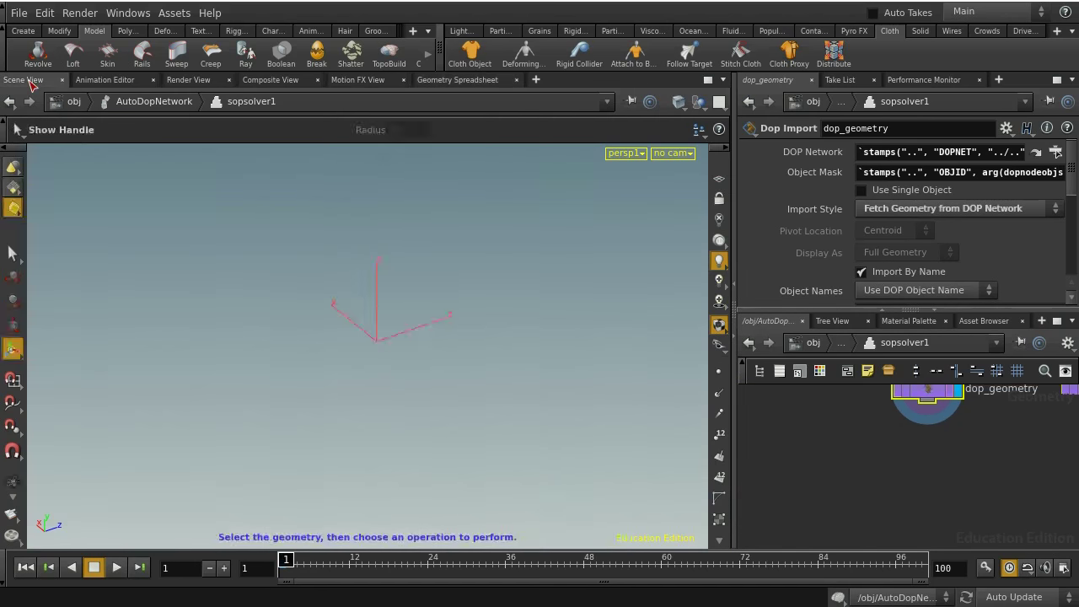
Add a Group node named group1 below dop_geometry, wire it in, and make it the displayed node
{"action": "left_click_drag", "start_coordinate": [655, 469], "coordinate": [607, 422]}
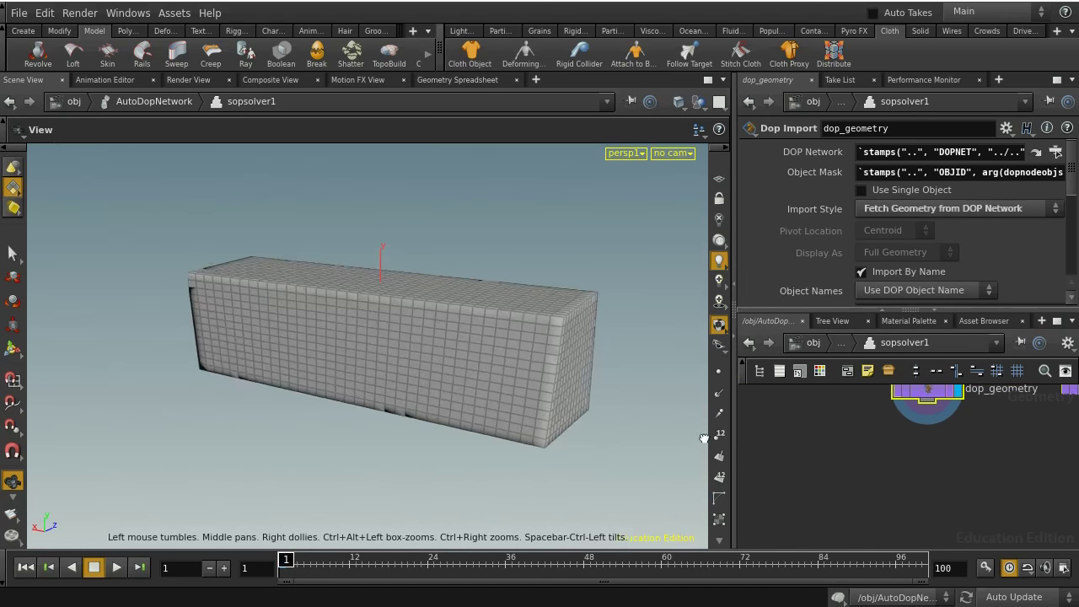
{"action": "key", "text": "Tab"}
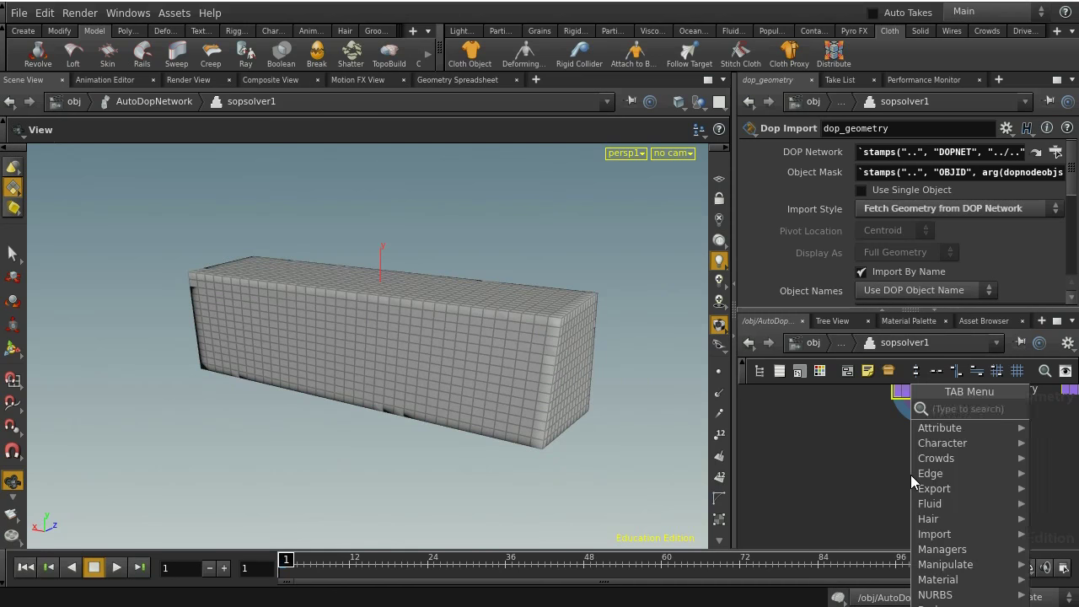
{"action": "type", "text": "gr"}
{"action": "left_click", "coordinate": [1063, 423]}
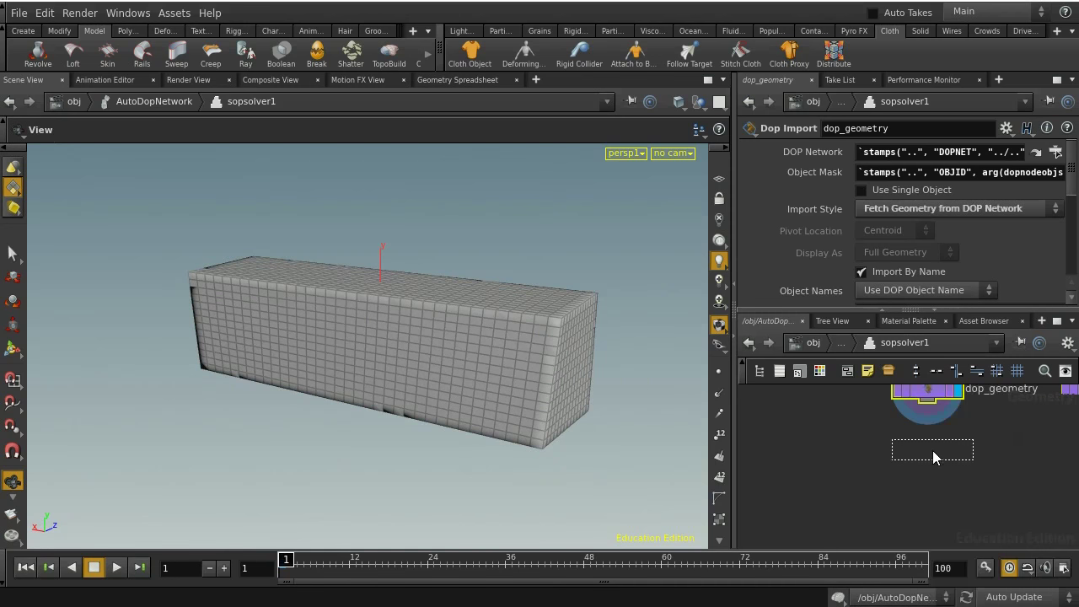
{"action": "left_click", "coordinate": [924, 450]}
{"action": "left_click_drag", "start_coordinate": [927, 411], "coordinate": [931, 461]}
{"action": "left_click", "coordinate": [958, 450]}
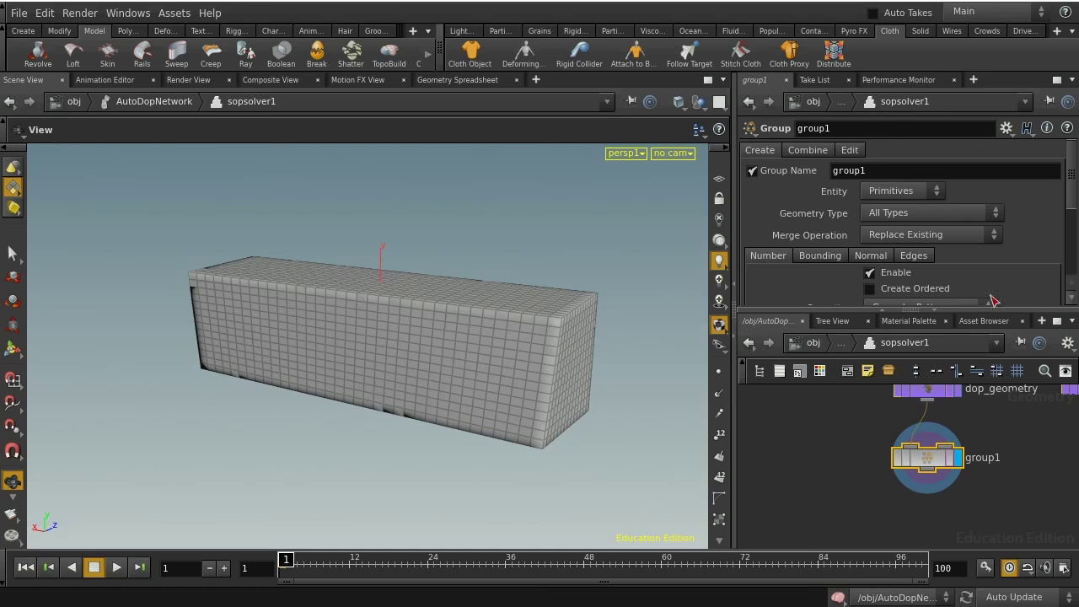
Switch group1 from pattern-based grouping to bounding-box grouping
{"action": "left_click_drag", "start_coordinate": [1071, 196], "coordinate": [1070, 221]}
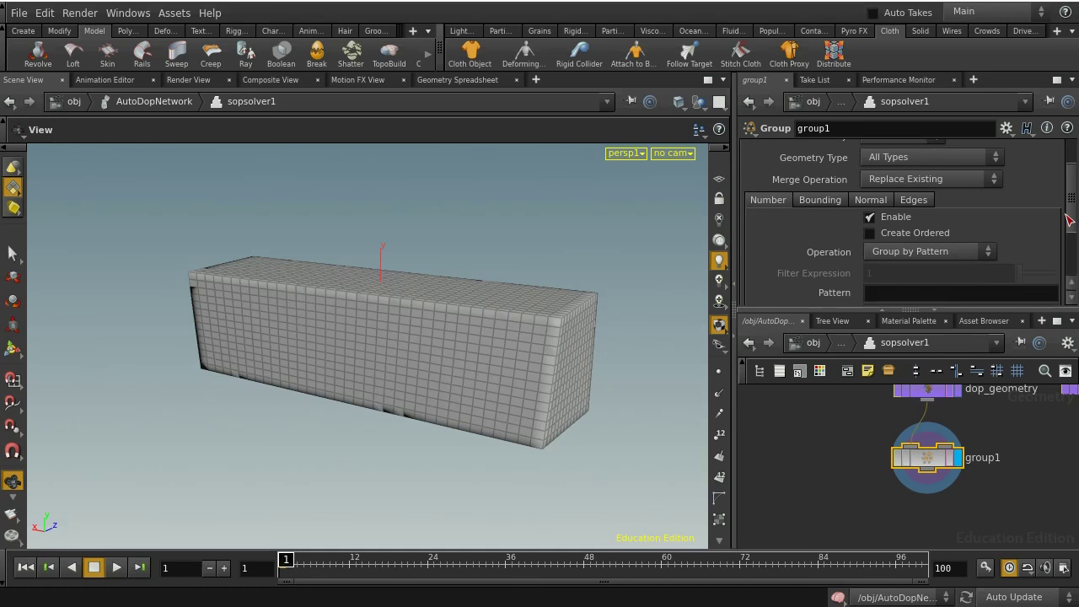
{"action": "left_click", "coordinate": [877, 220]}
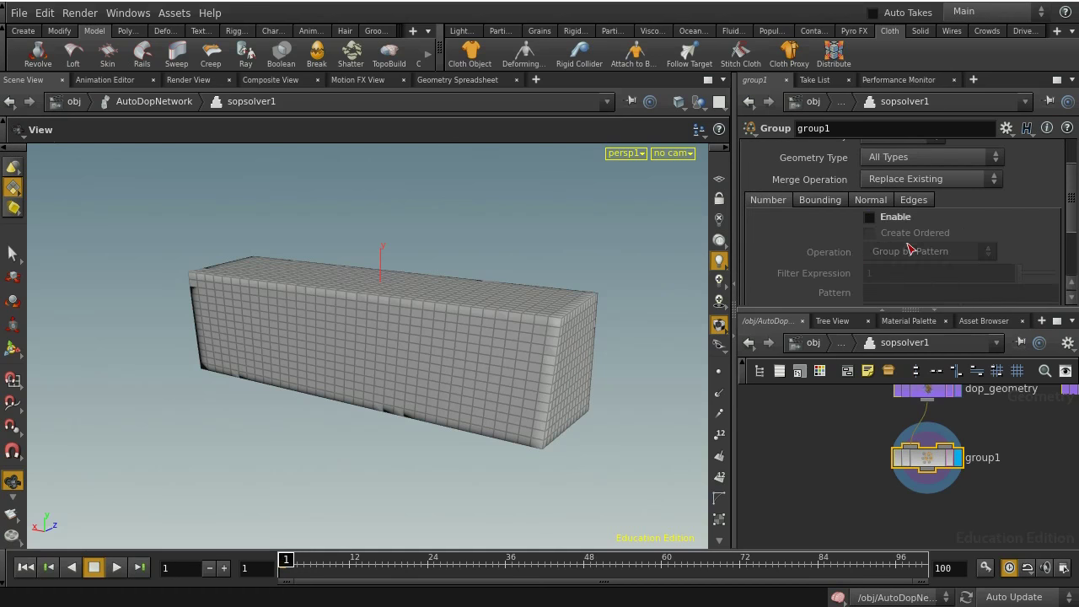
{"action": "left_click", "coordinate": [808, 208]}
{"action": "left_click", "coordinate": [871, 220]}
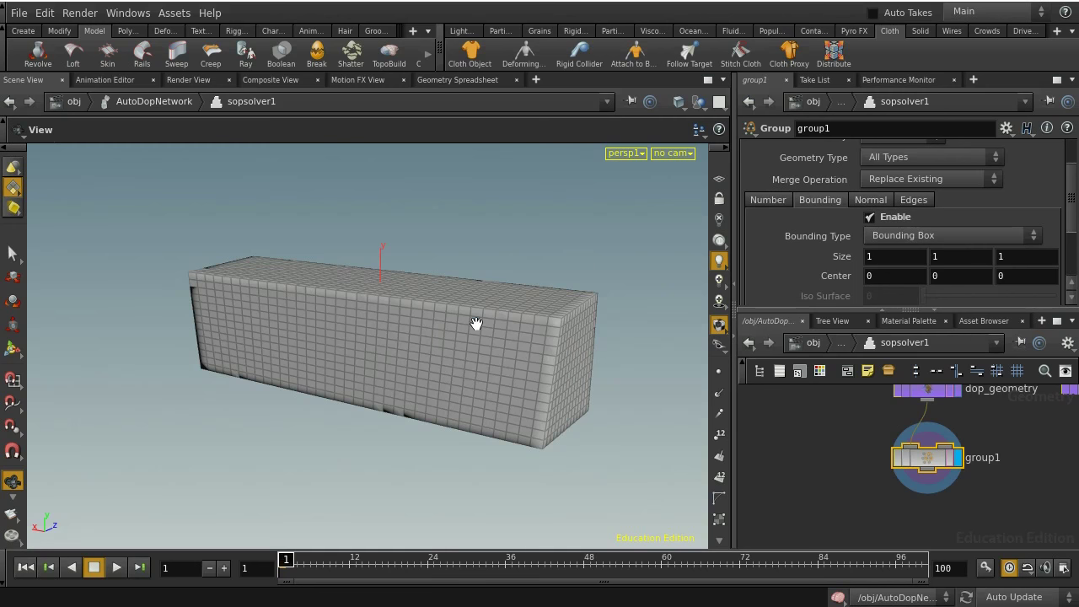
Enlarge group1's bounding box to size 1.7, move it past the box's right end, and keyframe its Center at frame 1
{"action": "key", "text": "w"}
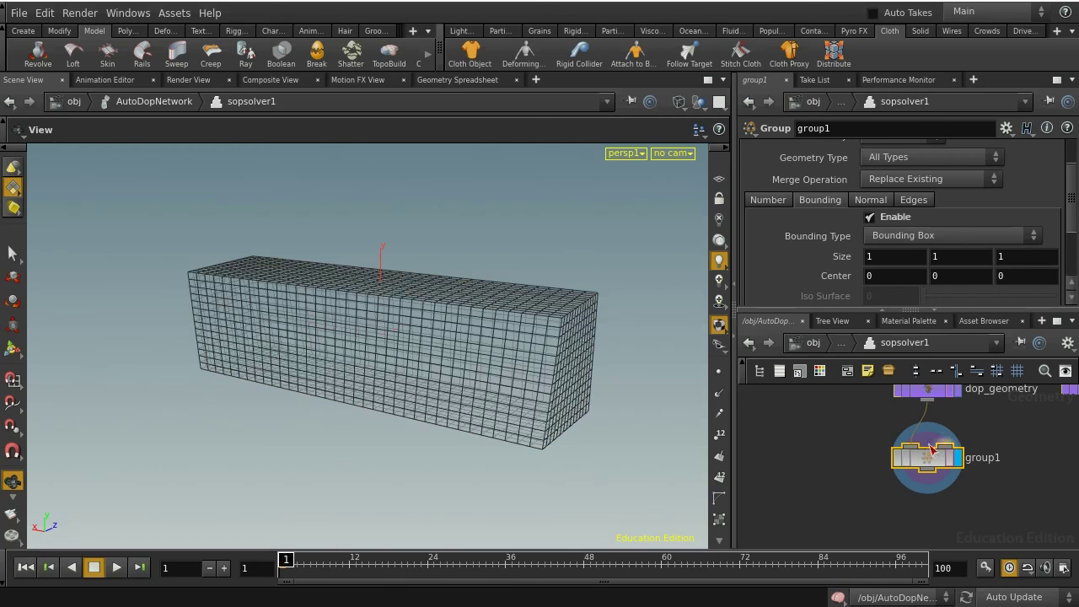
{"action": "key", "text": "Return"}
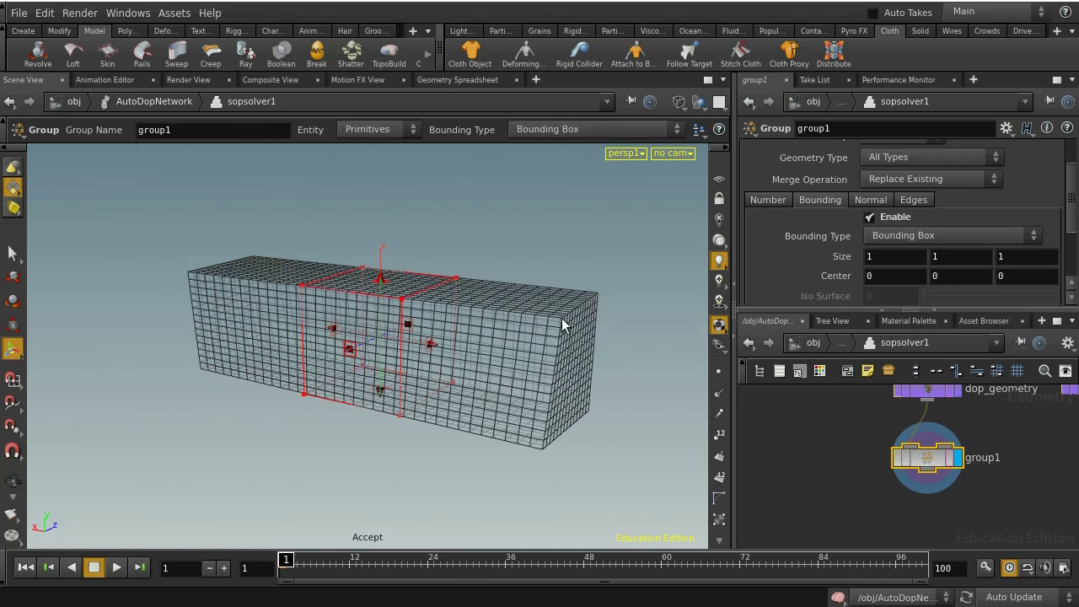
{"action": "mouse_move", "coordinate": [532, 352]}
{"action": "left_mouse_down"}
{"action": "mouse_move", "coordinate": [554, 374]}
{"action": "mouse_move", "coordinate": [546, 353]}
{"action": "left_mouse_up"}
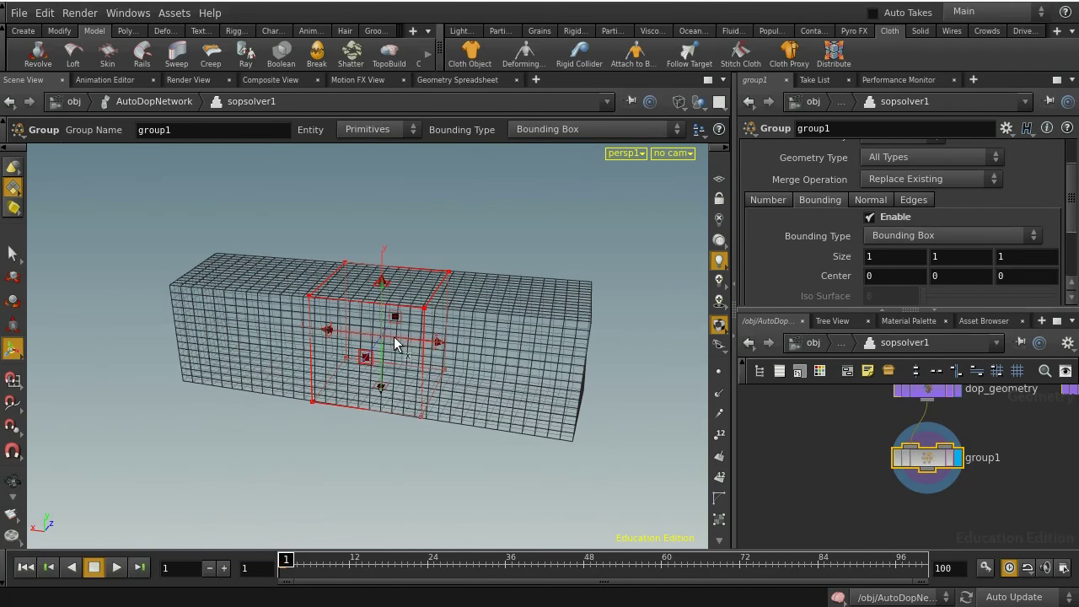
{"action": "middle_click_drag", "start_coordinate": [857, 266], "coordinate": [886, 262]}
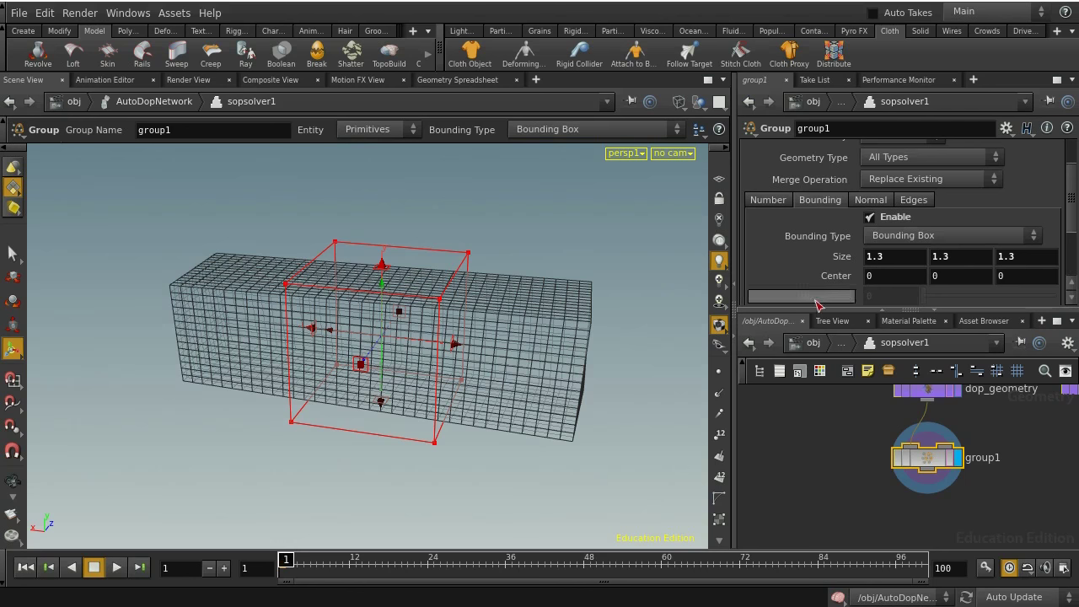
{"action": "middle_click_drag", "start_coordinate": [844, 255], "coordinate": [885, 262]}
{"action": "left_click_drag", "start_coordinate": [411, 356], "coordinate": [761, 382]}
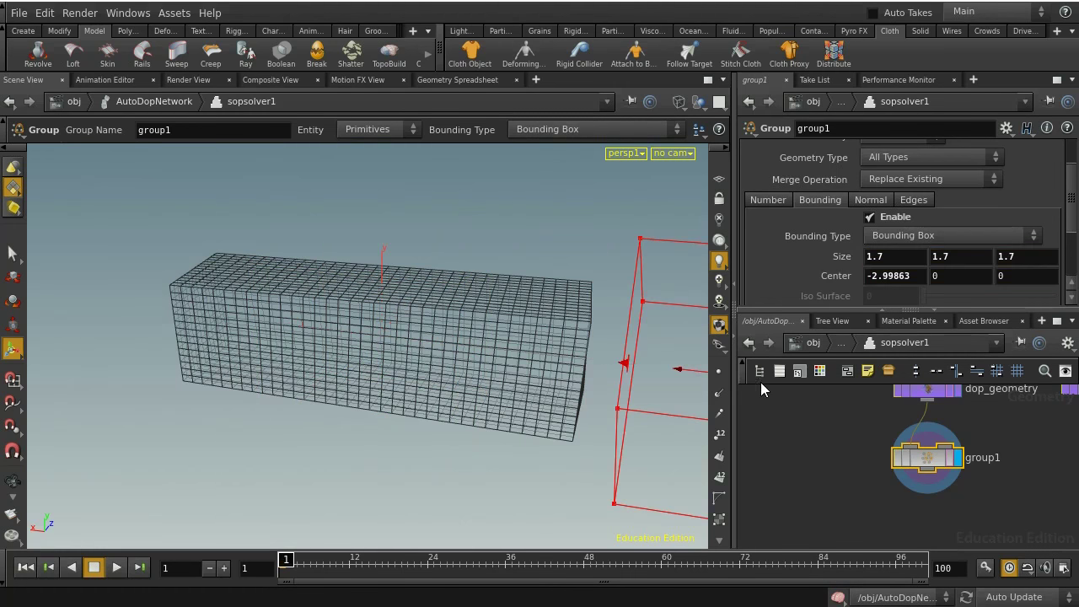
{"action": "left_click", "coordinate": [825, 280], "text": "alt"}
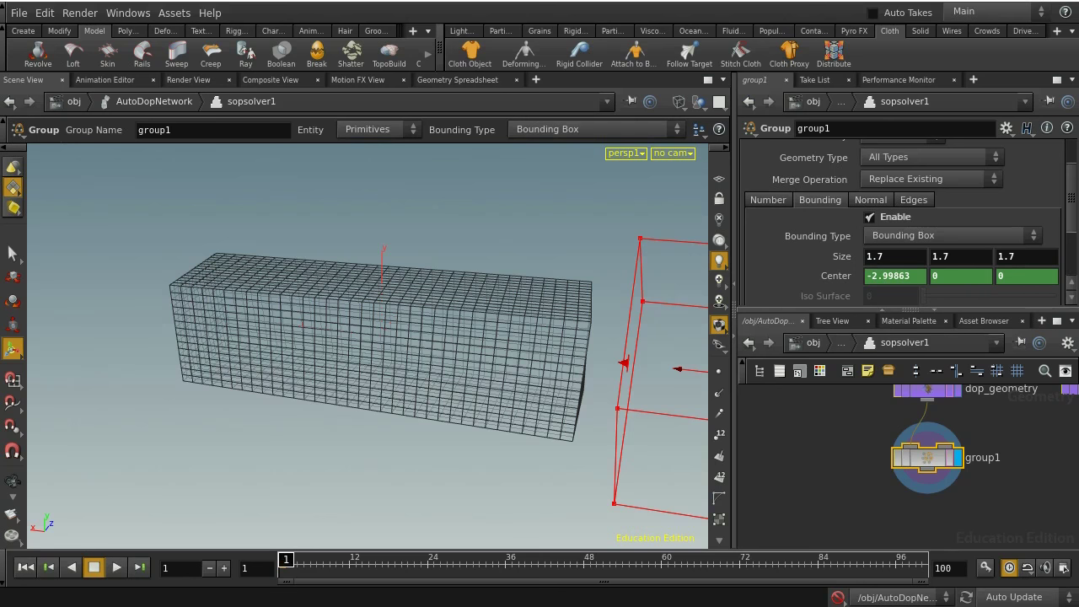
At frame 100 move the bounding box over the left end and key its Center, then re-enable simulation
{"action": "left_click", "coordinate": [928, 563]}
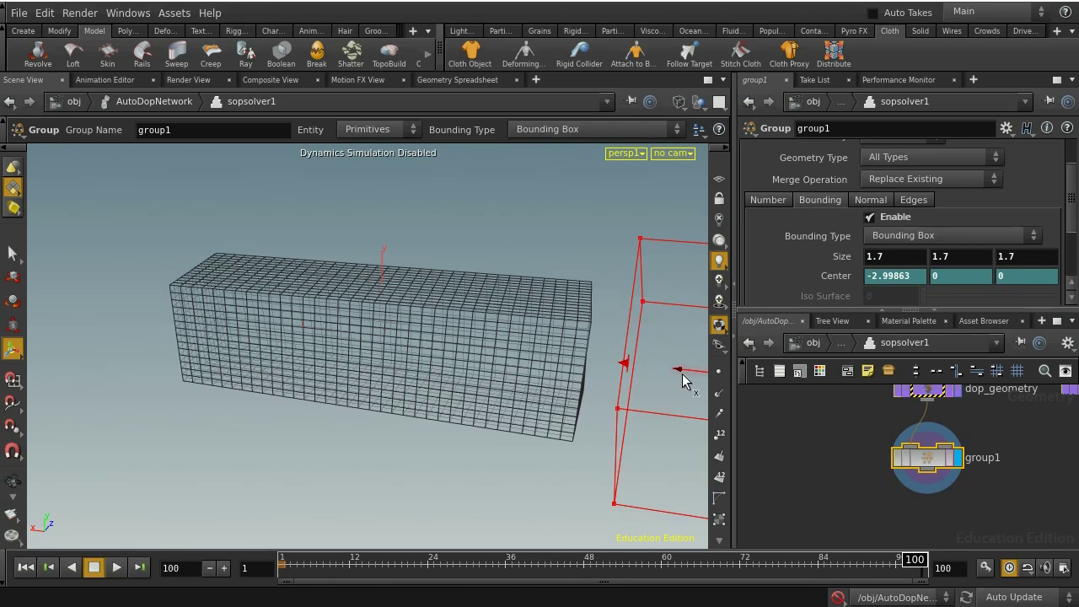
{"action": "left_click_drag", "start_coordinate": [685, 377], "coordinate": [80, 310]}
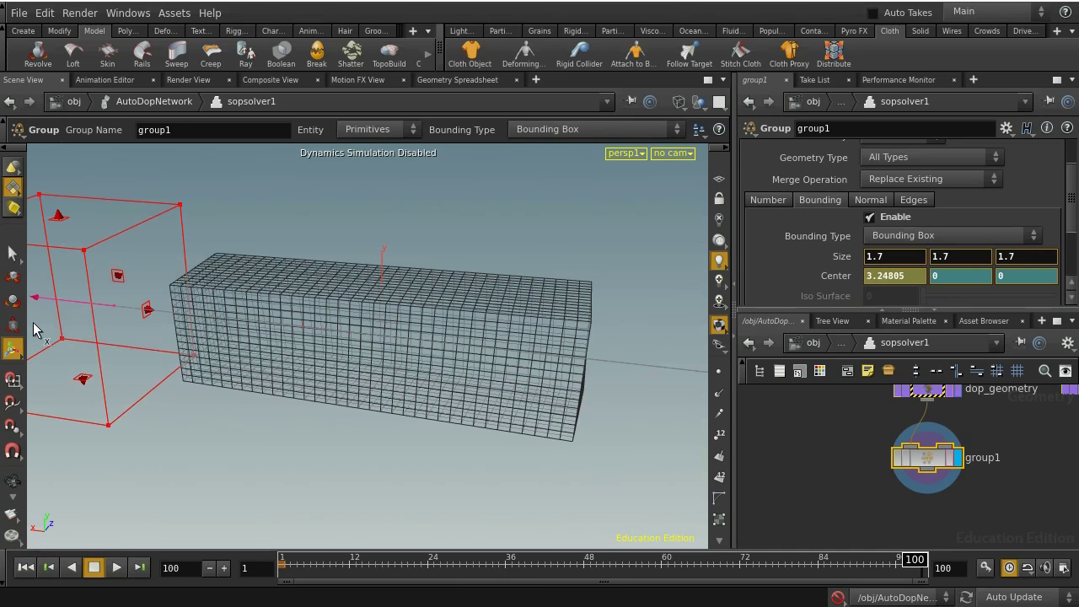
{"action": "left_click", "coordinate": [840, 279], "text": "alt"}
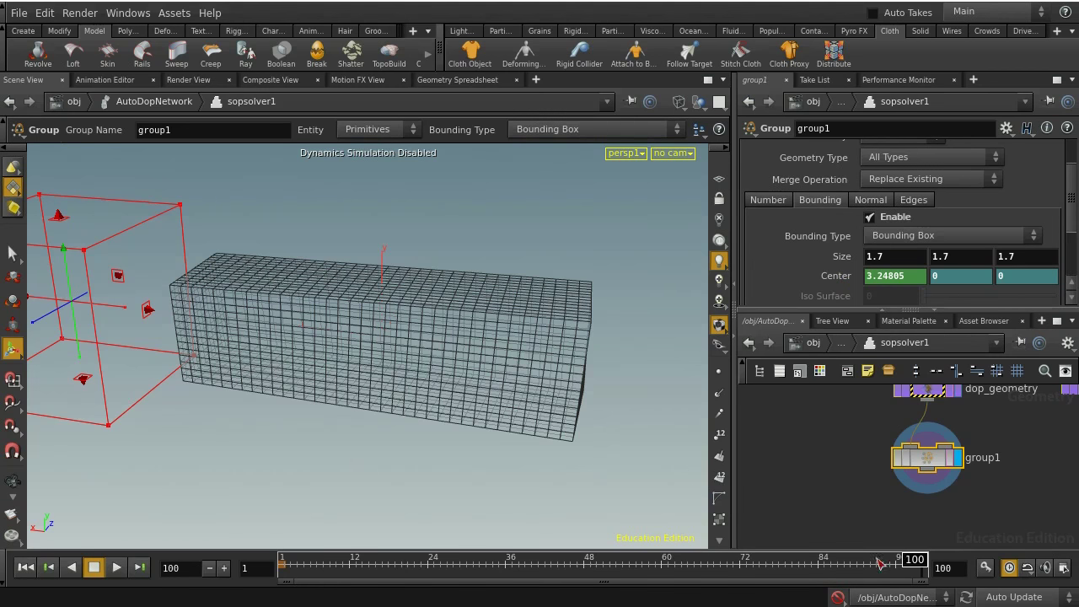
{"action": "left_click_drag", "start_coordinate": [911, 559], "coordinate": [286, 563]}
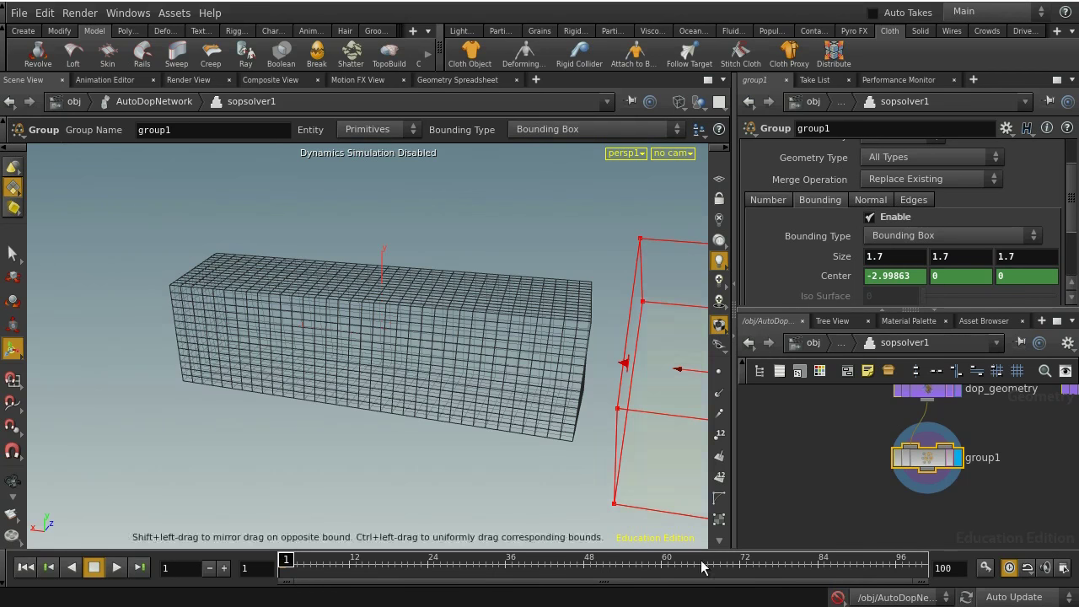
{"action": "left_click", "coordinate": [838, 597]}
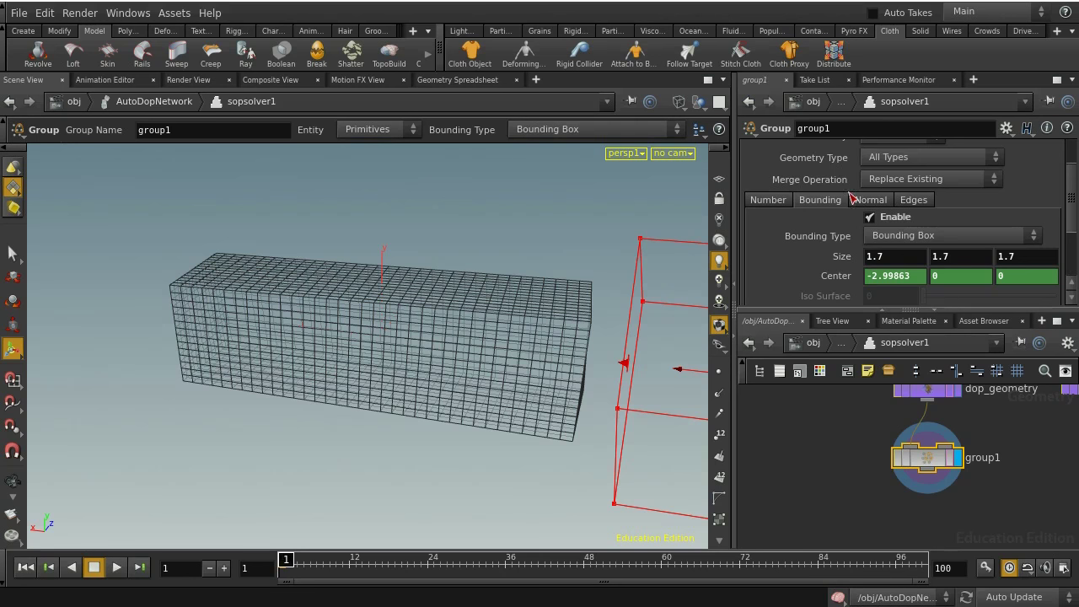
{"action": "scroll", "coordinate": [1071, 216], "scroll_direction": "up", "scroll_amount": 3}
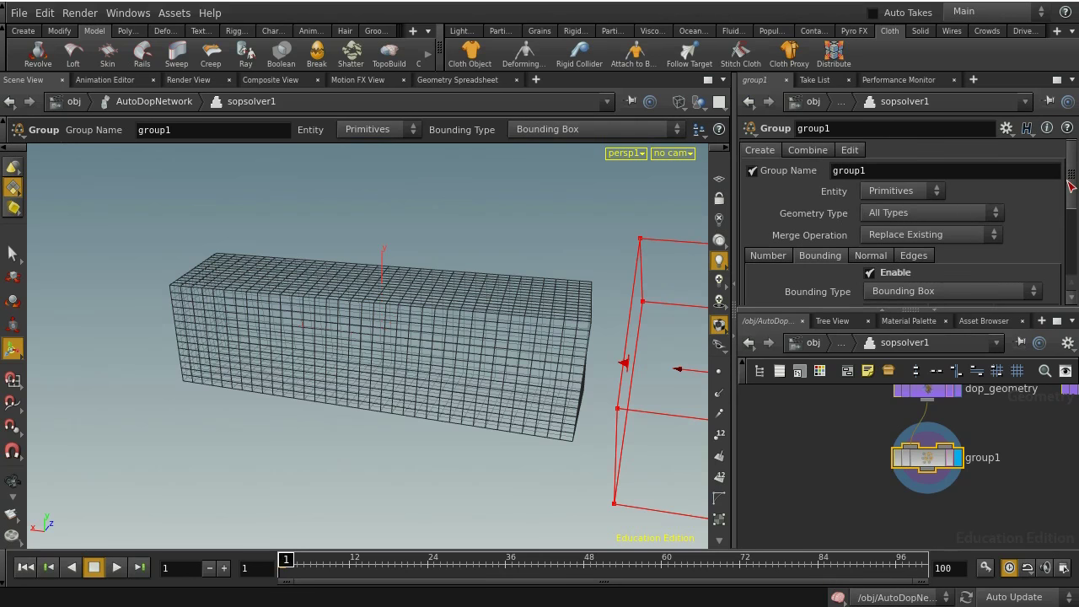
Change group1's entity type from primitives to Points
{"action": "left_click", "coordinate": [911, 192]}
{"action": "left_click", "coordinate": [899, 224]}
{"action": "middle_click_drag", "start_coordinate": [986, 504], "coordinate": [991, 462]}
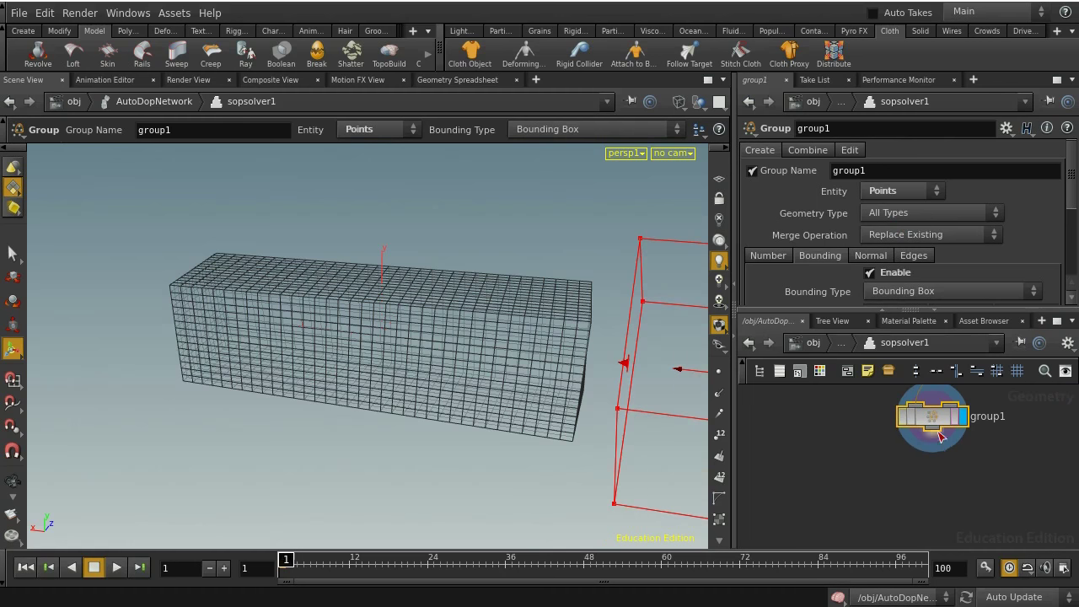
Add an Attribute Wrangle below group1, restricted to group1, setting f@pintoanimation = 0;
{"action": "key", "text": "Tab"}
{"action": "type", "text": "att"}
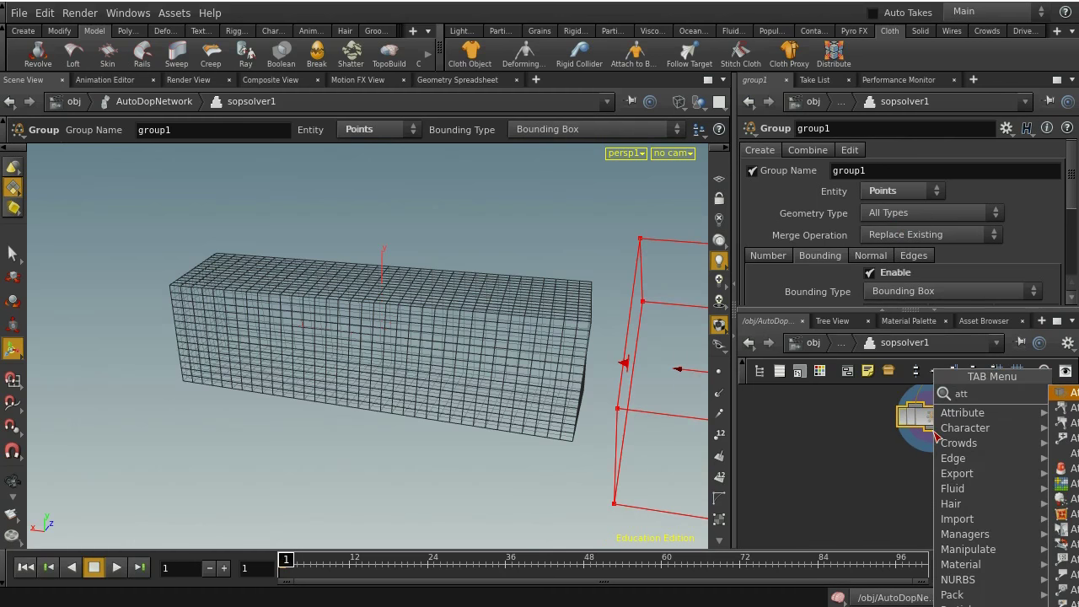
{"action": "key", "text": "Escape"}
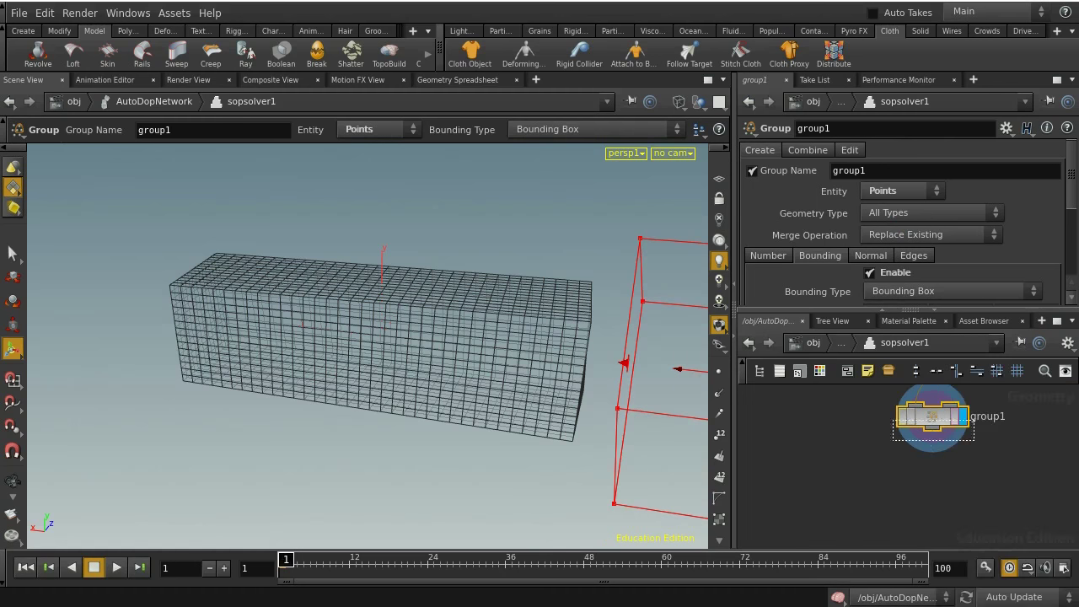
{"action": "left_click", "coordinate": [939, 480]}
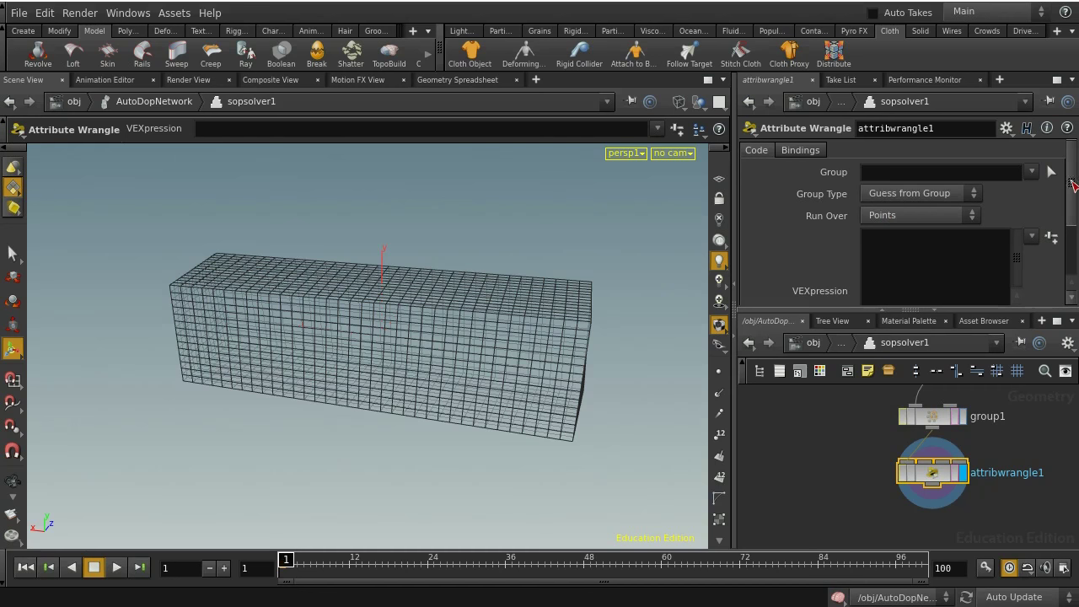
{"action": "left_click", "coordinate": [1033, 173]}
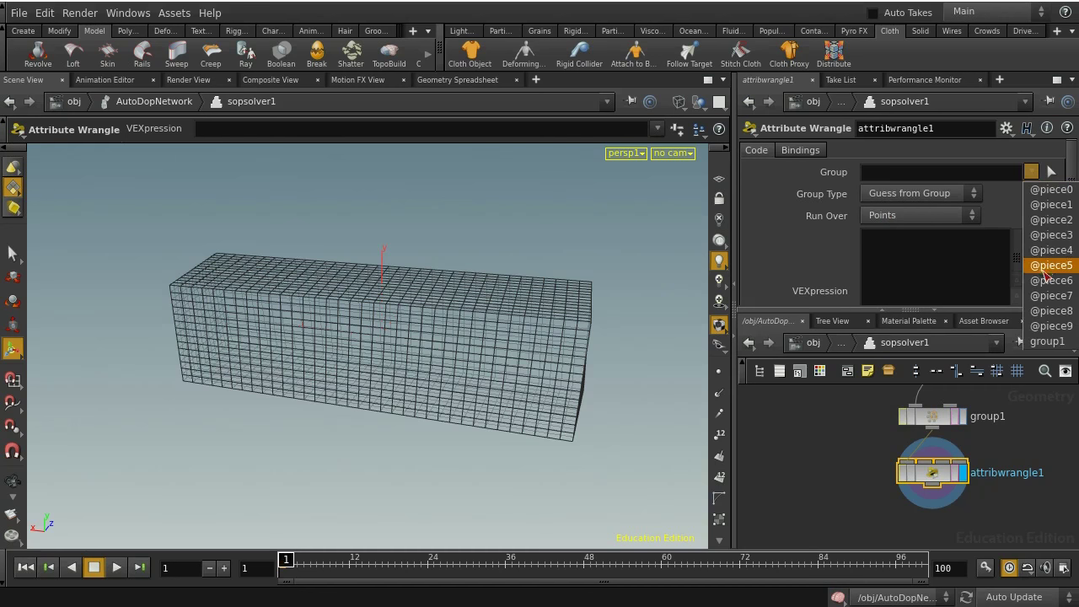
{"action": "left_click", "coordinate": [1048, 341]}
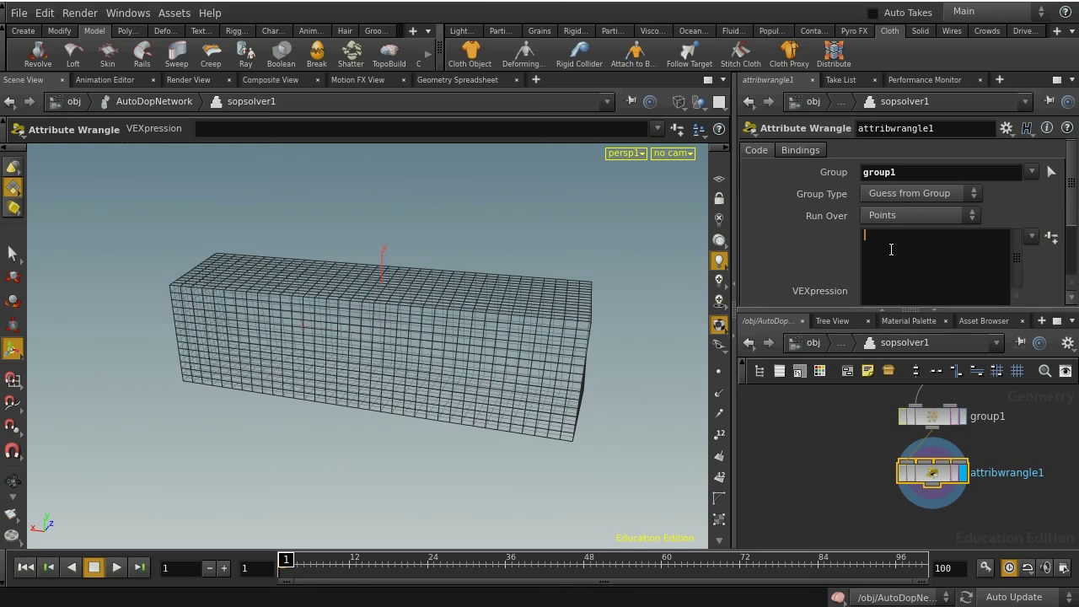
{"action": "type", "text": "@pintoanimation = 0;"}
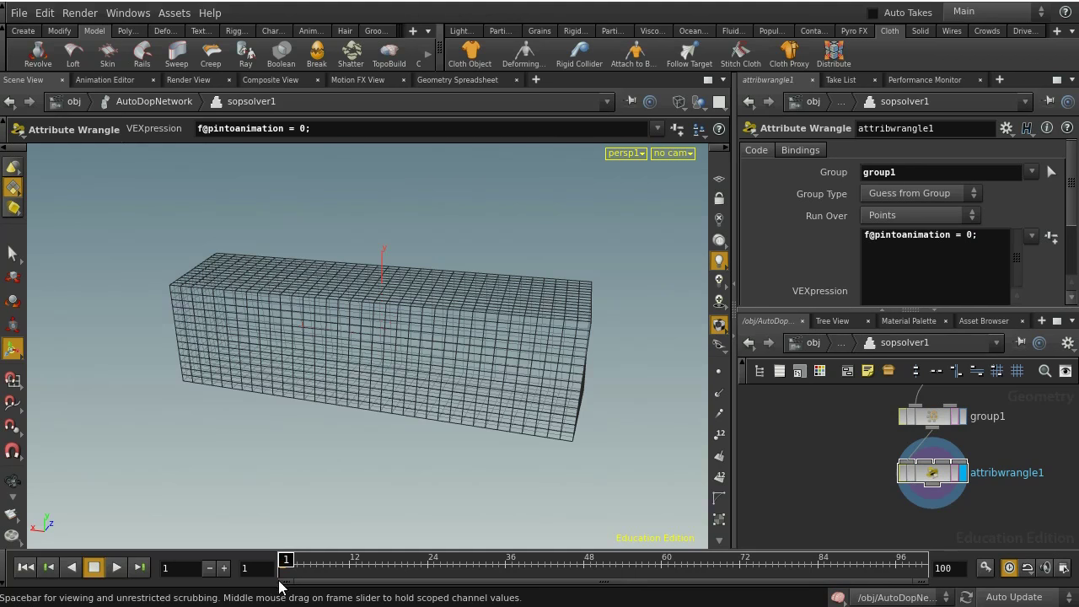
Play the simulation in AutoDopNetwork to watch the box tear, rewind to frame 1, and return to obj
{"action": "left_click", "coordinate": [895, 356]}
{"action": "middle_click_drag", "start_coordinate": [940, 546], "coordinate": [983, 480]}
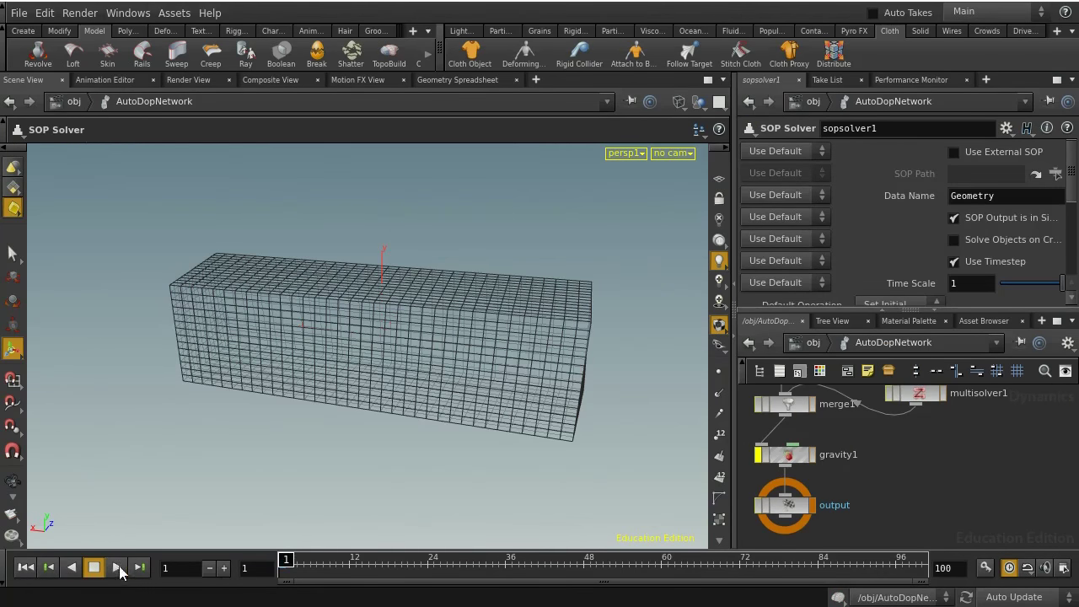
{"action": "left_click", "coordinate": [116, 567]}
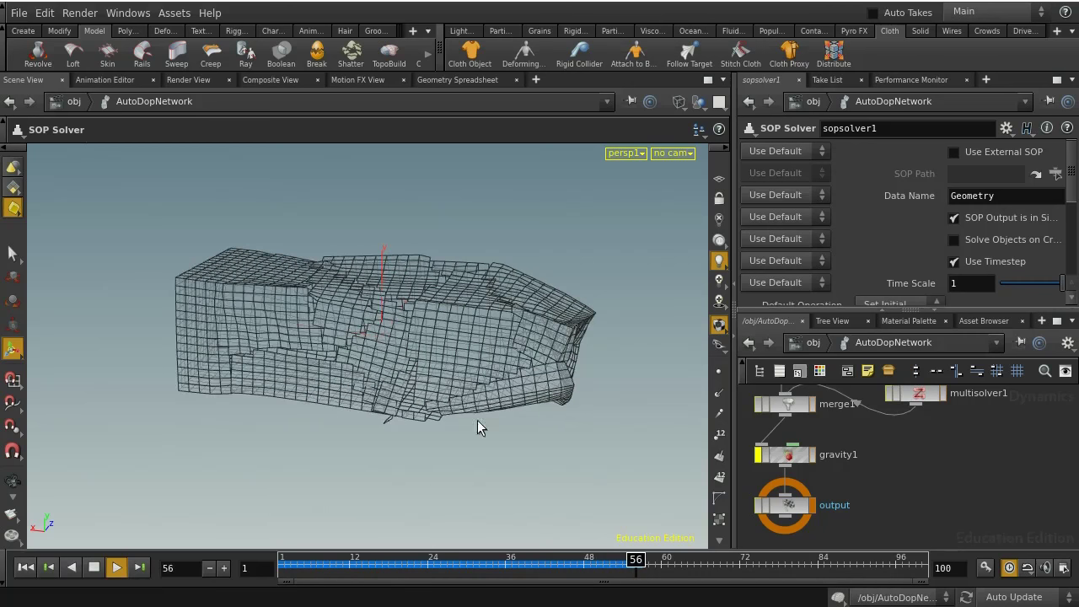
{"action": "left_click", "coordinate": [93, 568]}
{"action": "left_click", "coordinate": [27, 567]}
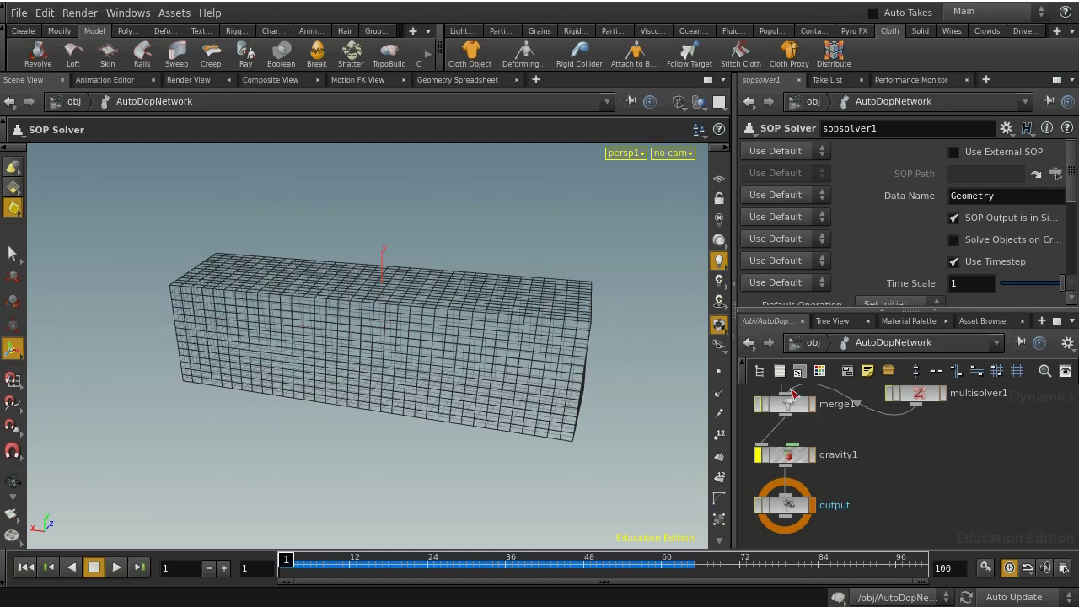
{"action": "left_click", "coordinate": [812, 342]}
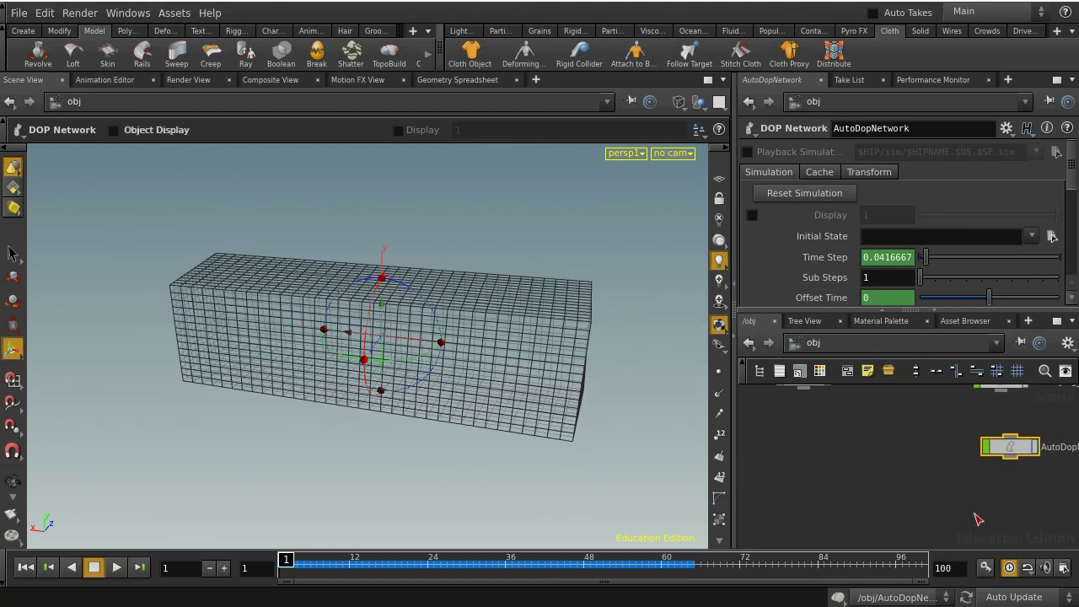
Search the node menu for a metaball, then cancel without adding anything
{"action": "key", "text": "h"}
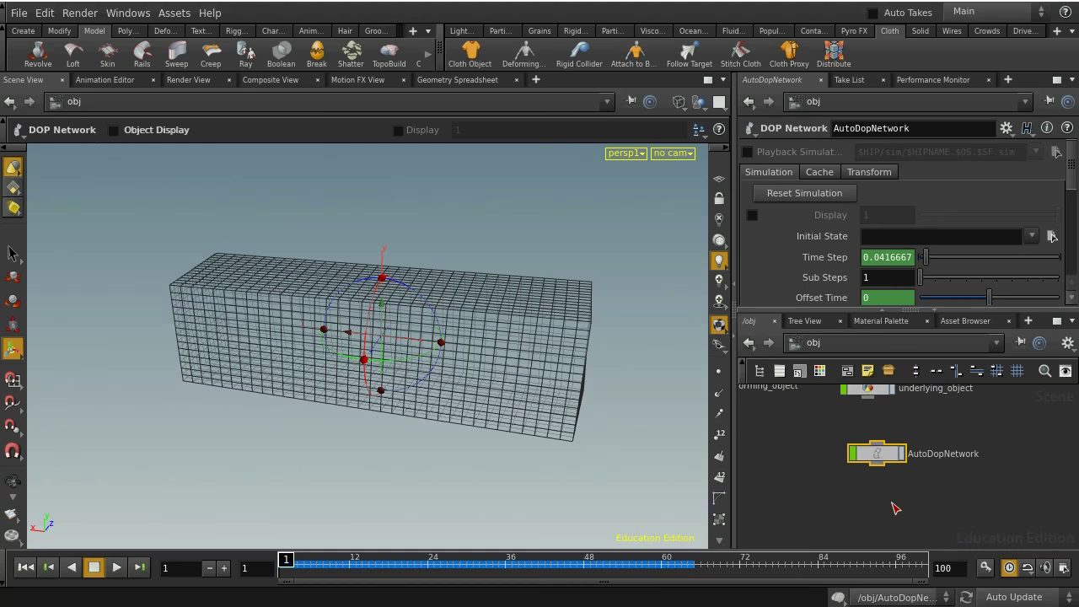
{"action": "key", "text": "Tab"}
{"action": "type", "text": "met"}
{"action": "middle_click_drag", "start_coordinate": [998, 489], "coordinate": [930, 481]}
{"action": "key", "text": "Tab"}
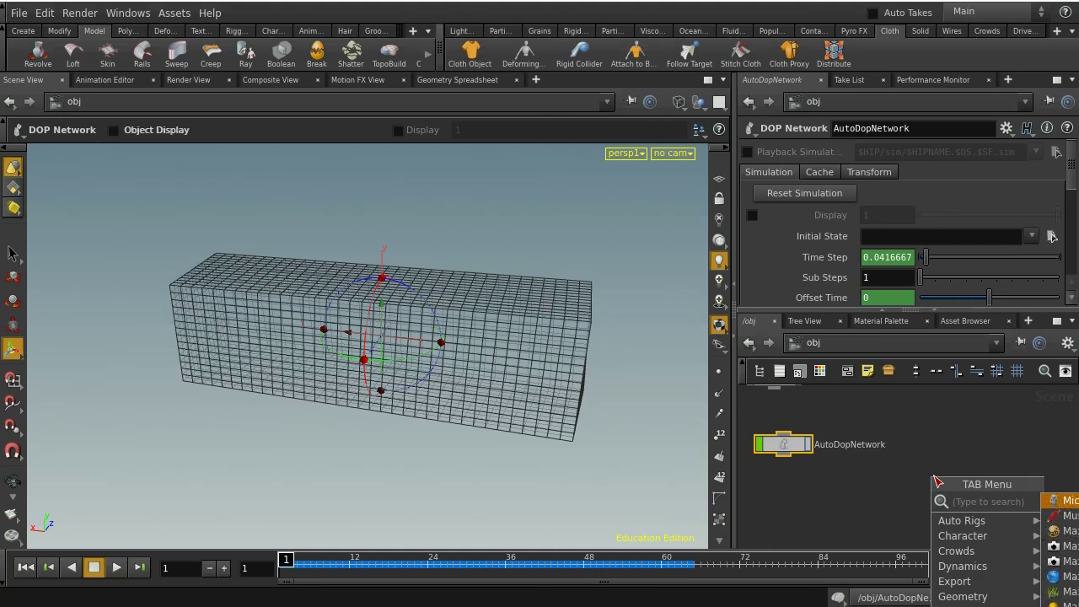
{"action": "type", "text": "me"}
{"action": "key", "text": "Escape"}
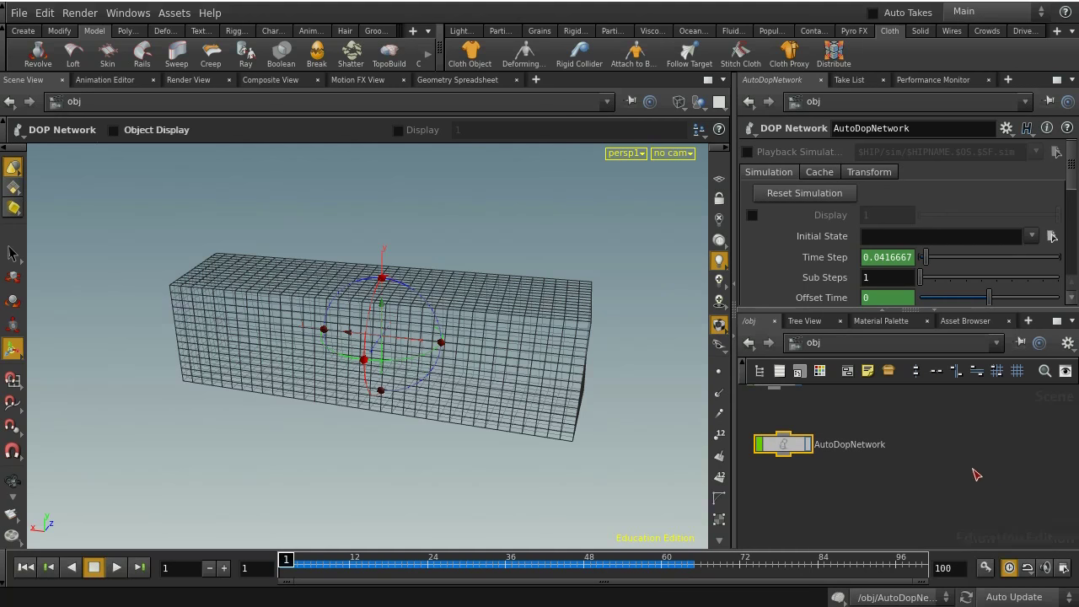
{"action": "middle_click_drag", "start_coordinate": [949, 460], "coordinate": [972, 447]}
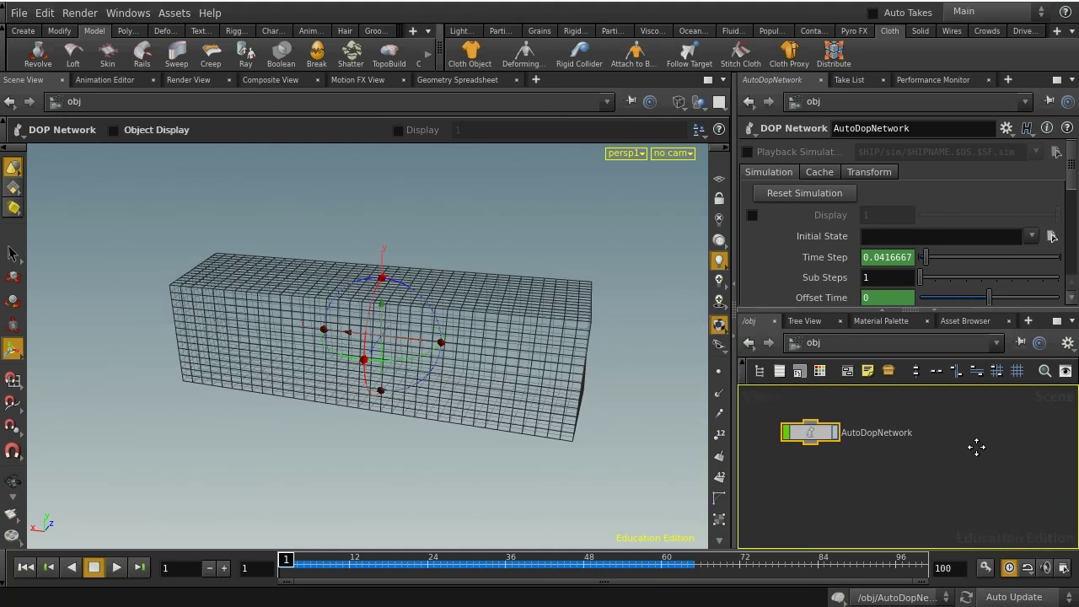
Create metaball_object1 at the origin using the Create shelf's Metaball tool
{"action": "left_click", "coordinate": [29, 31]}
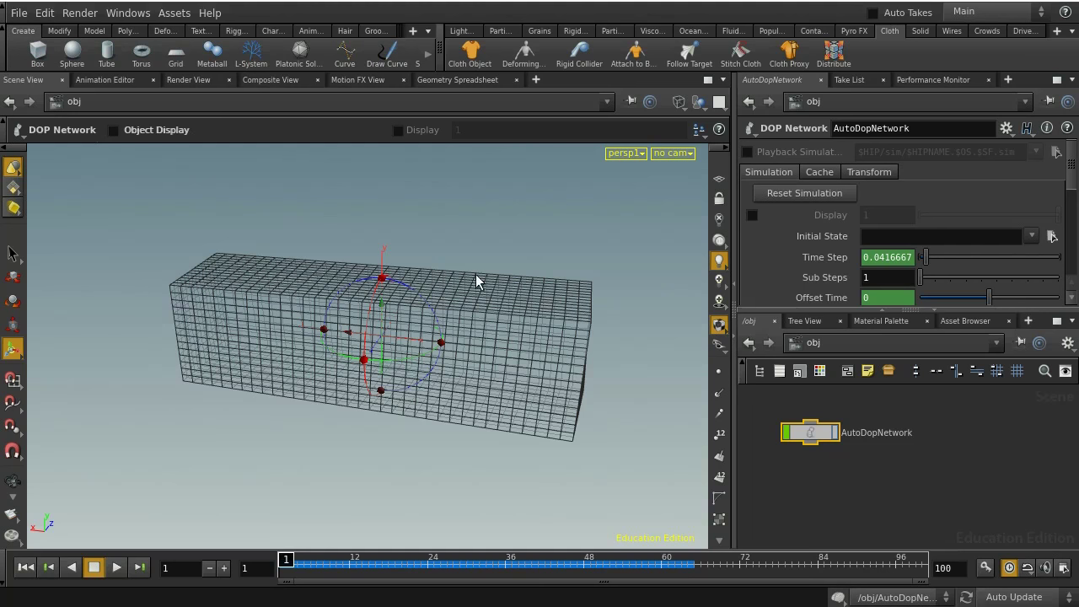
{"action": "left_click", "coordinate": [427, 53]}
{"action": "left_click", "coordinate": [428, 55]}
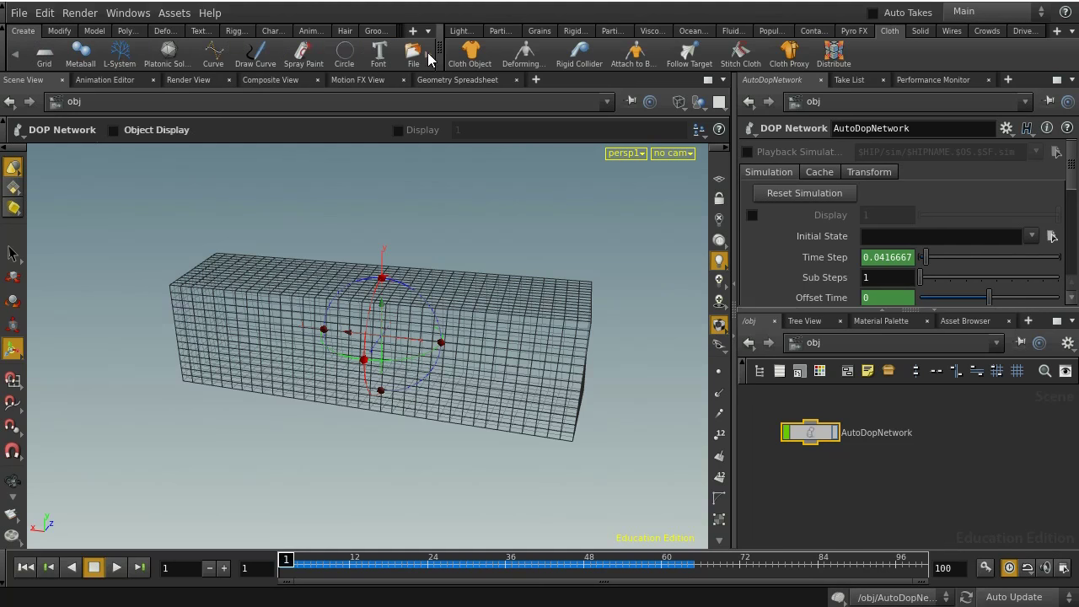
{"action": "left_click", "coordinate": [428, 56]}
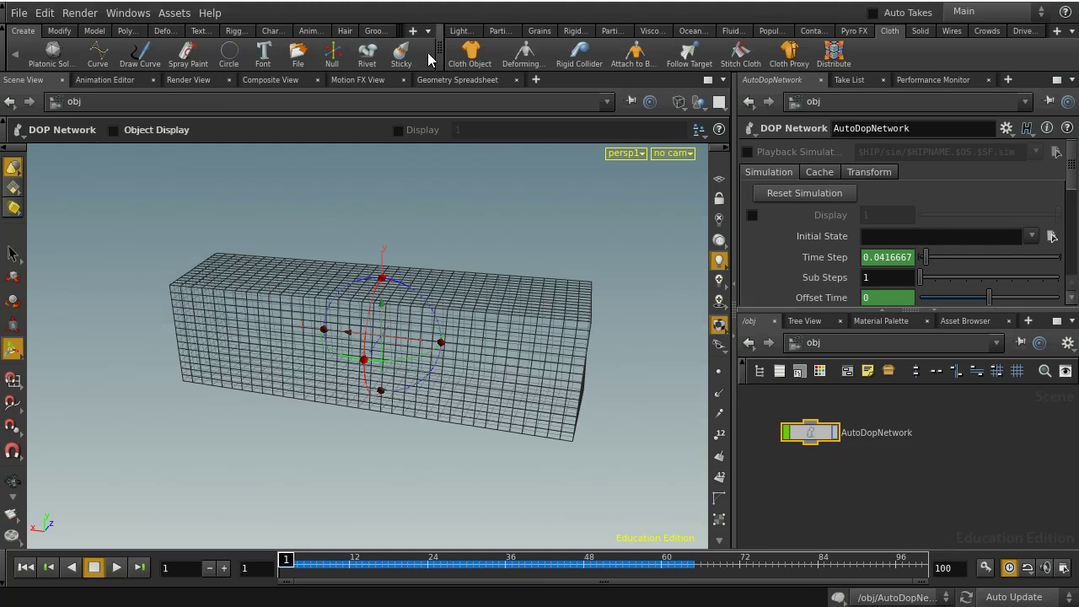
{"action": "left_click", "coordinate": [16, 53]}
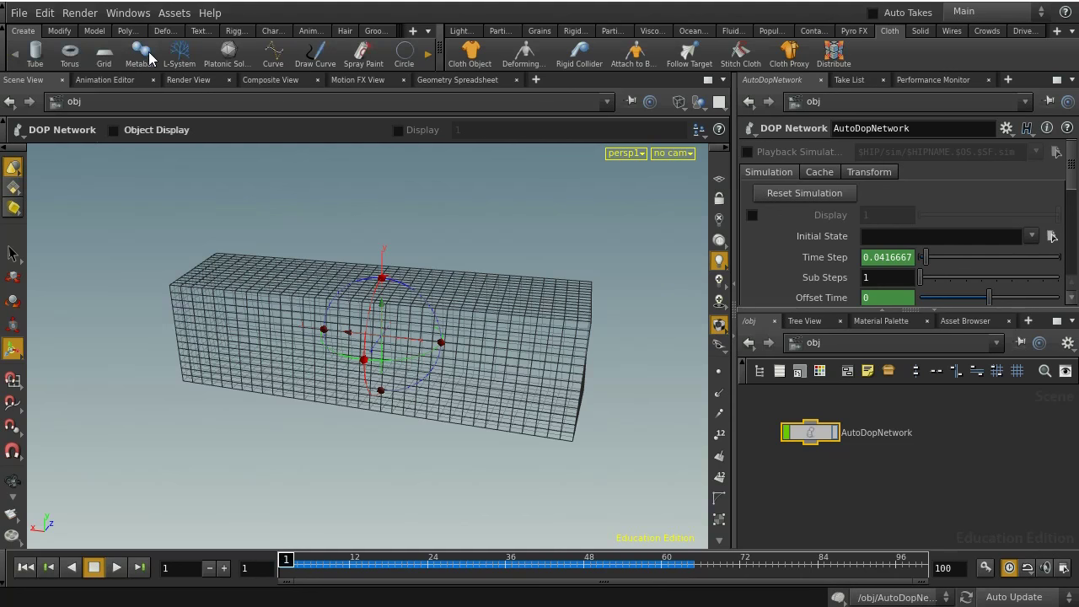
{"action": "left_click", "coordinate": [149, 52]}
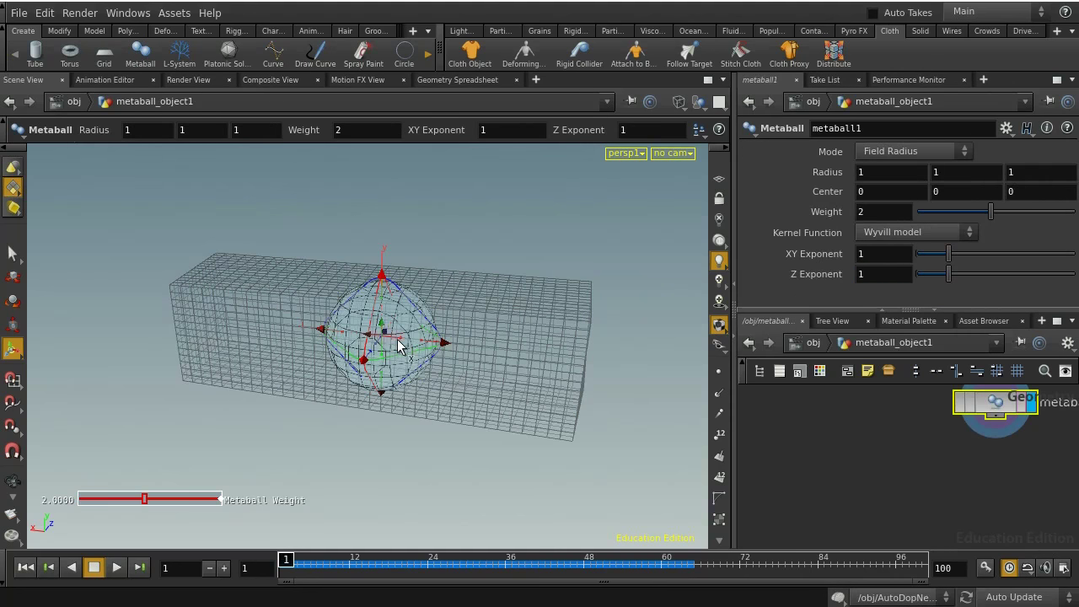
Move the metaball toward one end of the box and flatten it into a thin disc
{"action": "left_click_drag", "start_coordinate": [398, 344], "coordinate": [510, 359]}
{"action": "left_click_drag", "start_coordinate": [549, 323], "coordinate": [689, 329]}
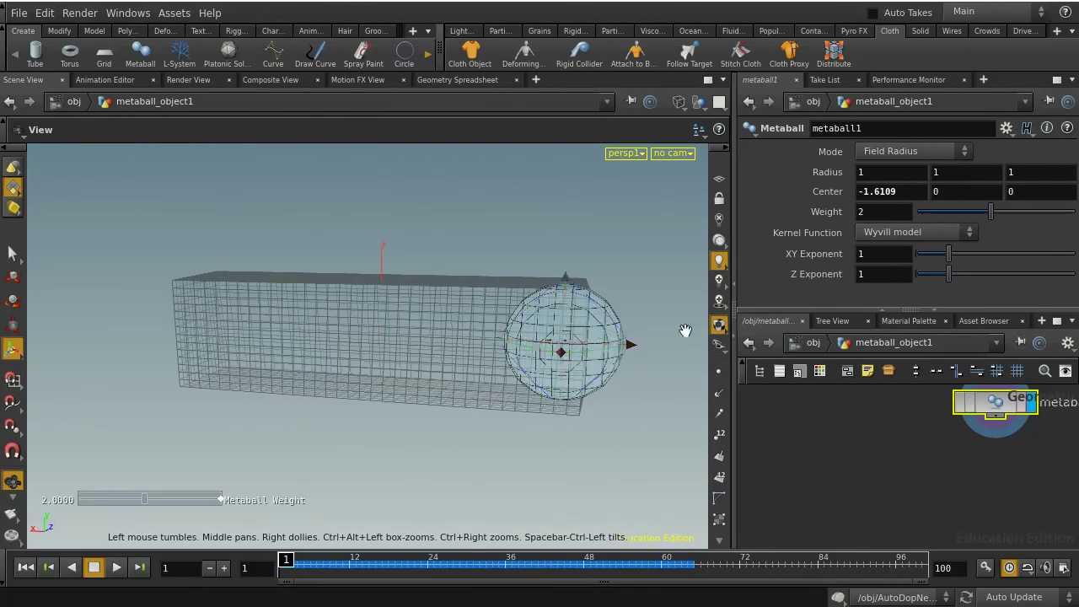
{"action": "left_click_drag", "start_coordinate": [622, 344], "coordinate": [585, 349]}
{"action": "key", "text": "Escape"}
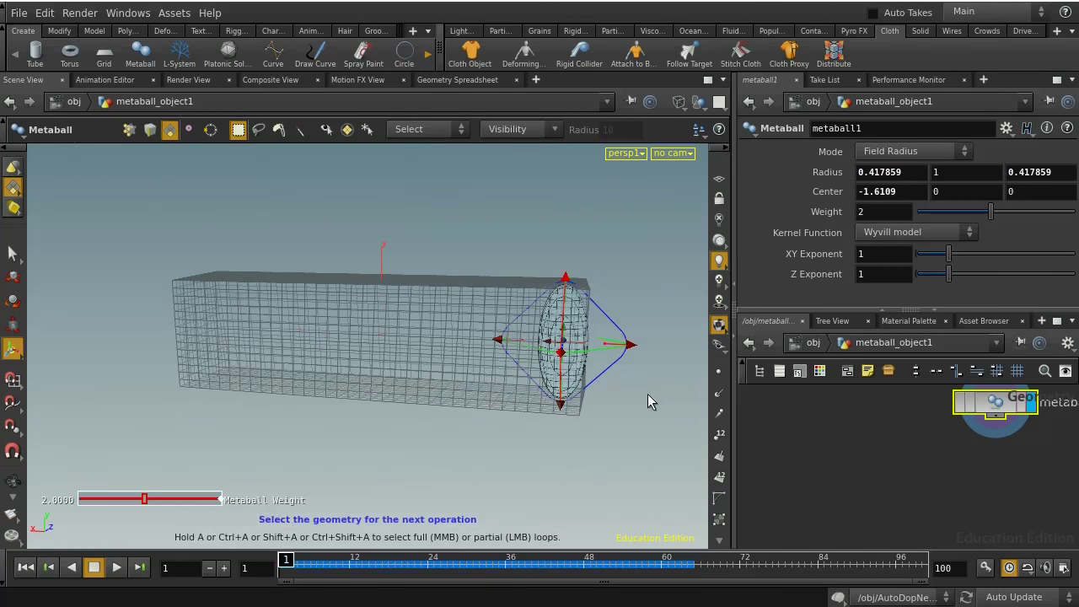
{"action": "left_click_drag", "start_coordinate": [648, 394], "coordinate": [490, 419]}
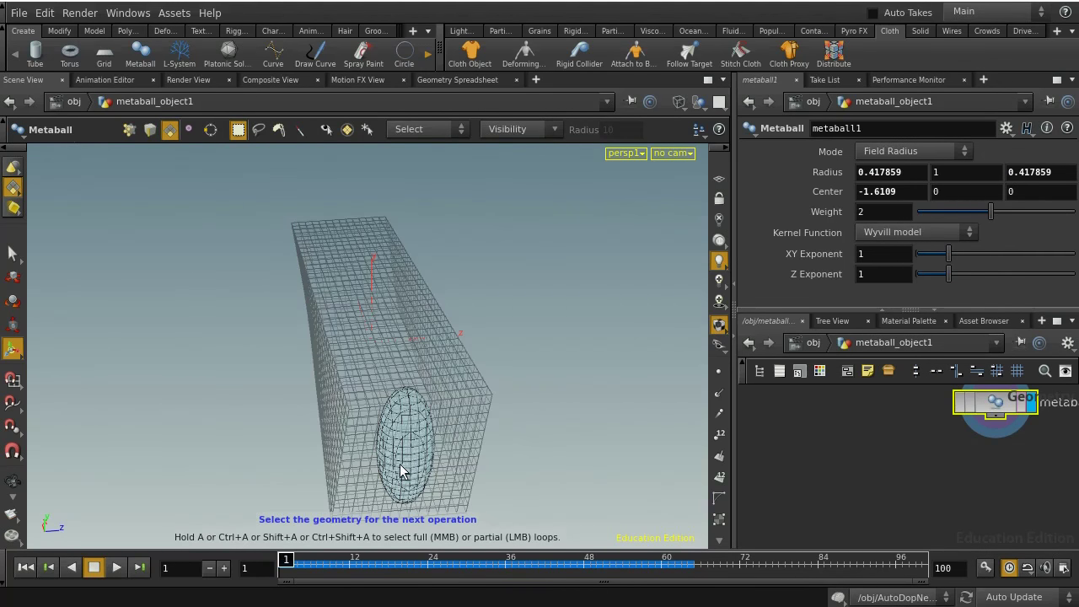
Enlarge the disc's Y and Z radii to about 1.79 and 1.74, checking it side-on
{"action": "left_click", "coordinate": [470, 449]}
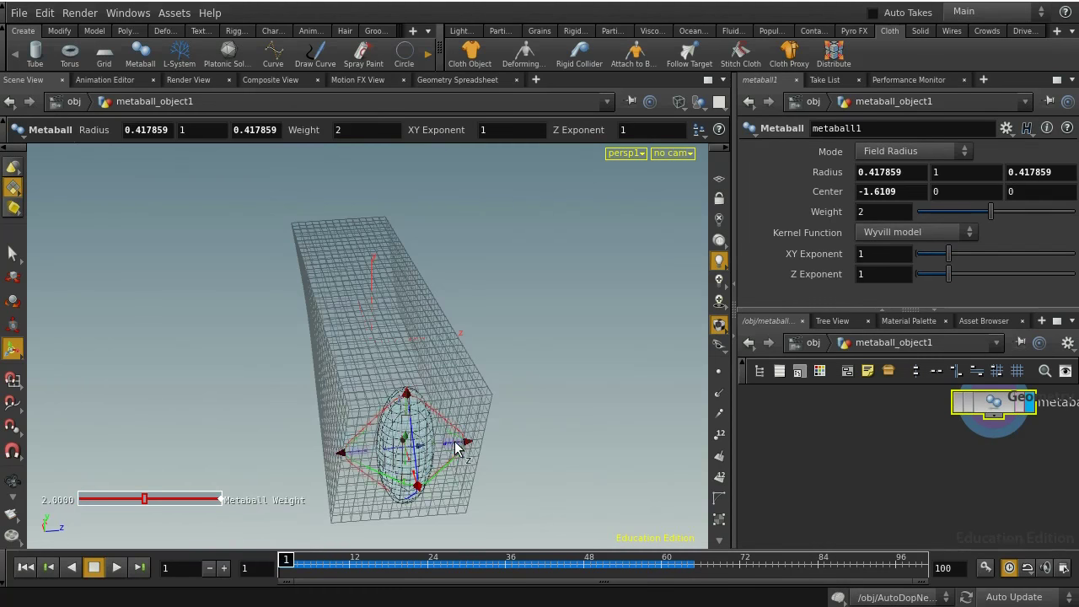
{"action": "left_click_drag", "start_coordinate": [460, 438], "coordinate": [520, 447]}
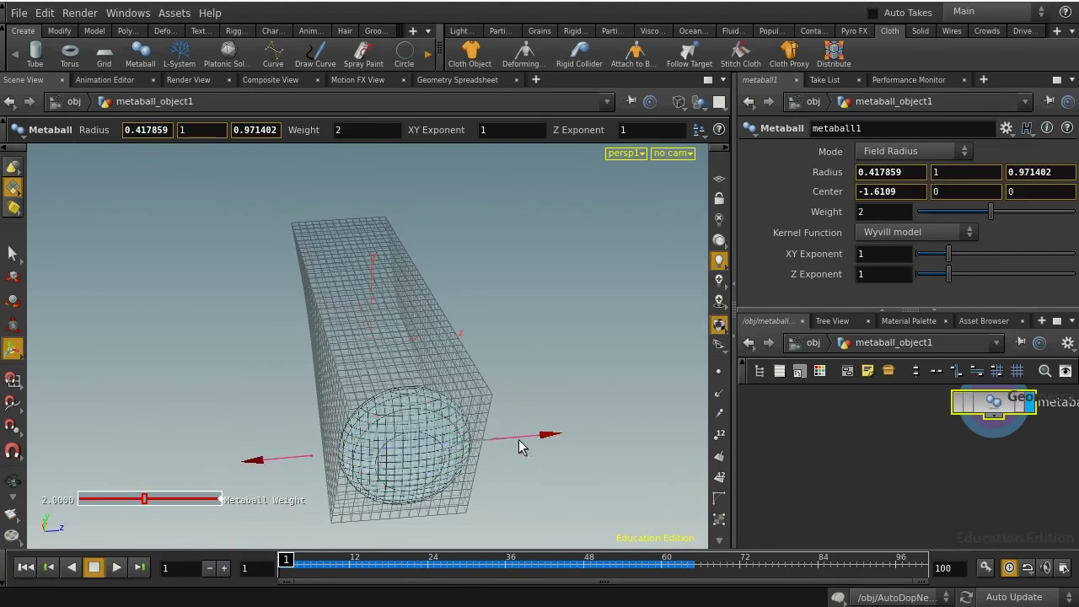
{"action": "left_click_drag", "start_coordinate": [445, 422], "coordinate": [498, 412]}
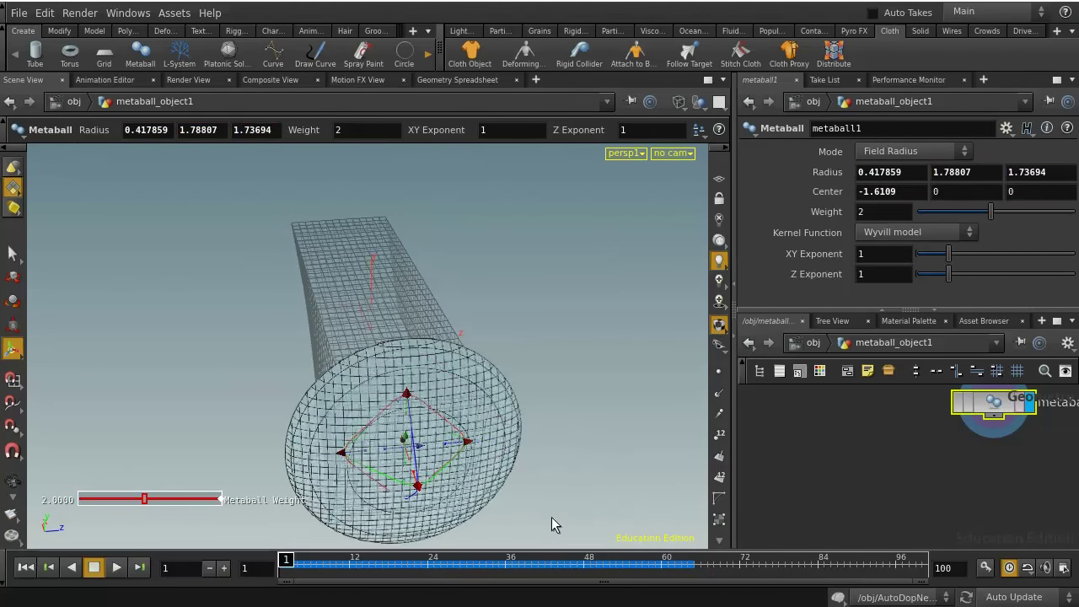
{"action": "key", "text": "space"}
{"action": "left_click_drag", "start_coordinate": [547, 478], "coordinate": [590, 442]}
{"action": "key", "text": "space"}
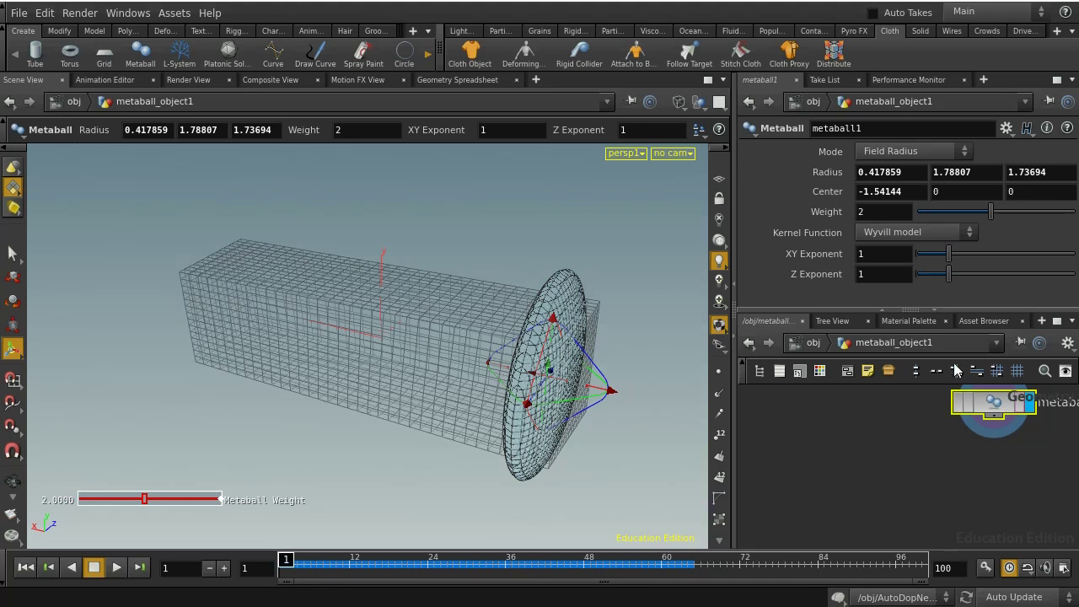
{"action": "left_click", "coordinate": [1025, 31]}
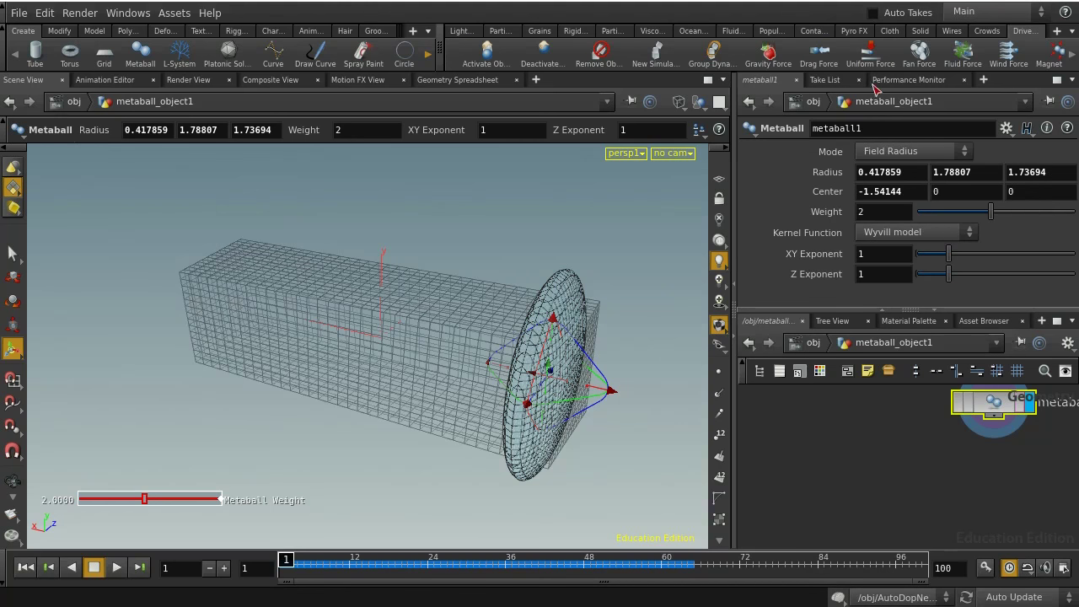
Create a Magnet Force acting on the box, with the metaball disc as the magnet
{"action": "left_click", "coordinate": [1061, 57]}
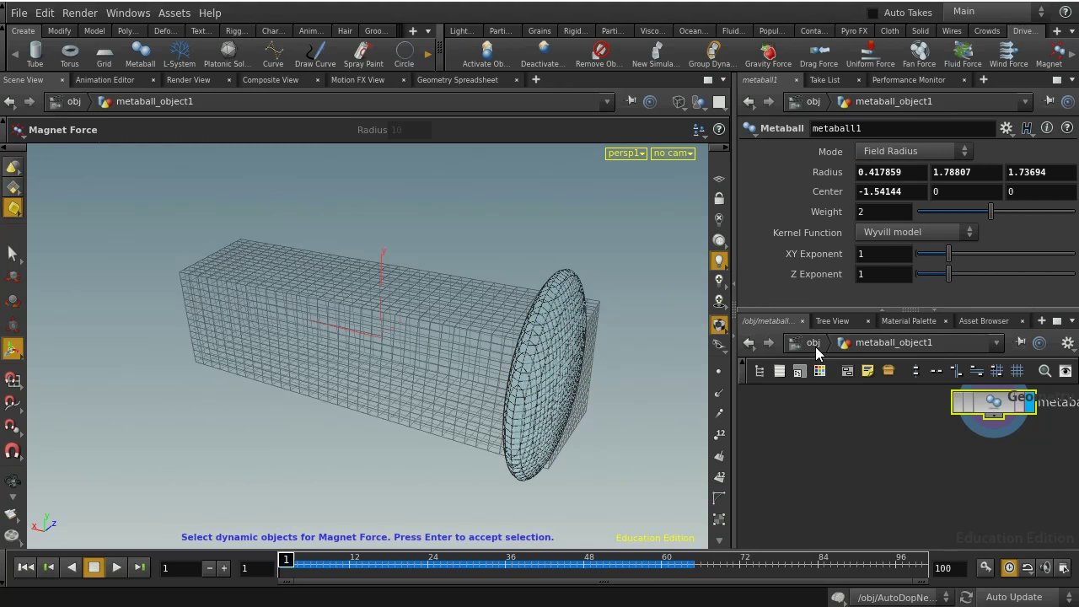
{"action": "key", "text": "Return"}
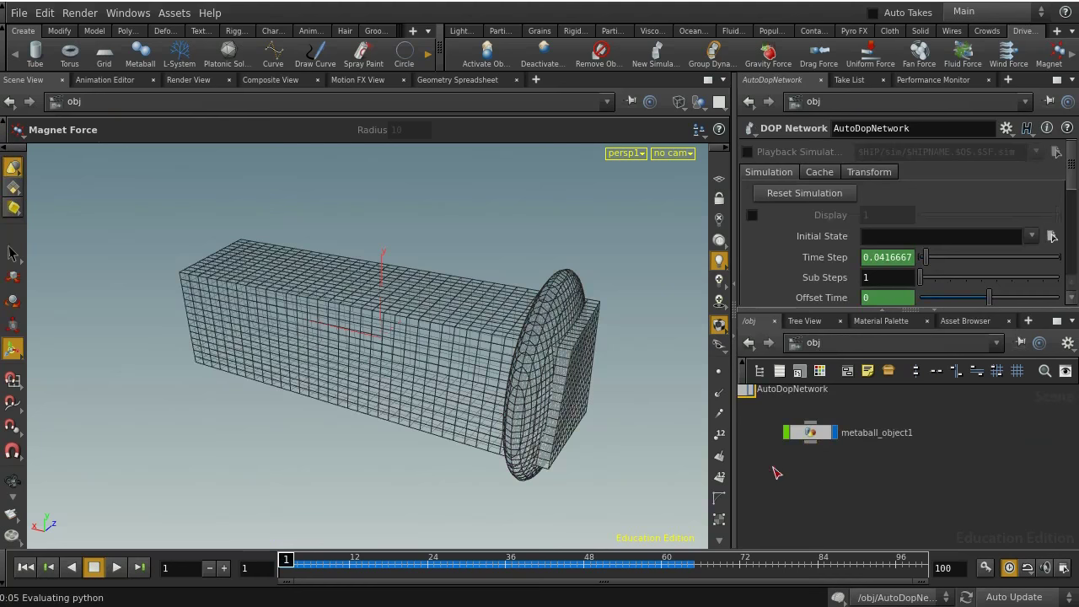
{"action": "left_click_drag", "start_coordinate": [183, 169], "coordinate": [375, 450]}
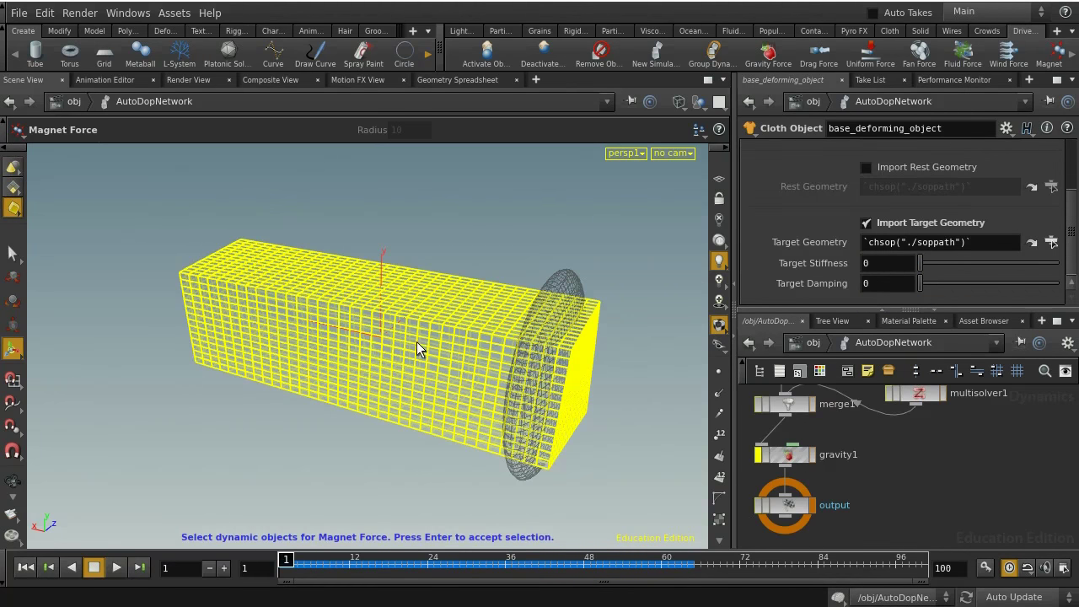
{"action": "key", "text": "Return"}
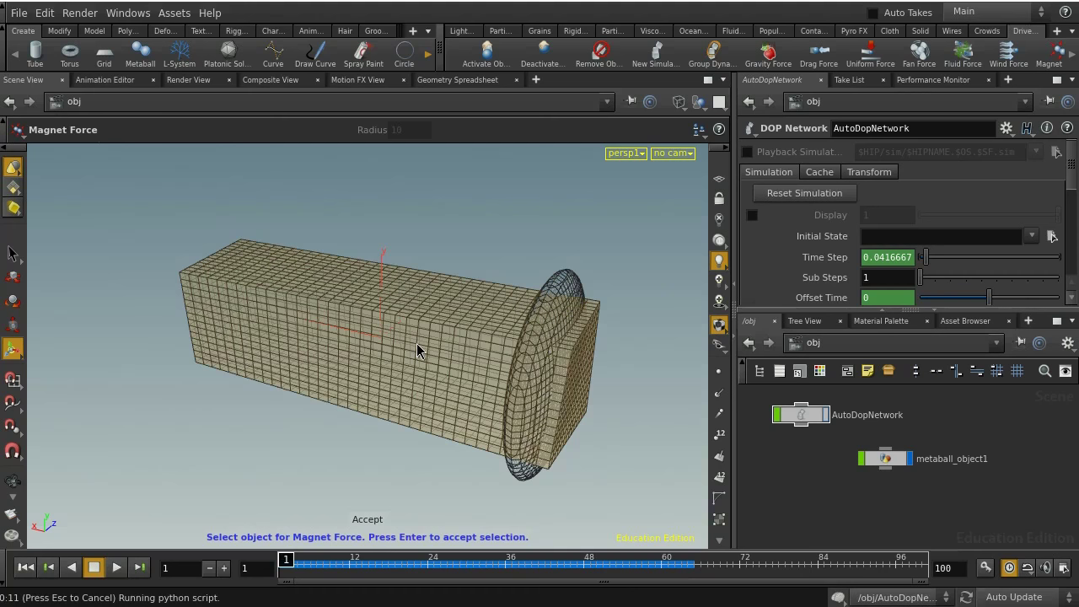
{"action": "left_click", "coordinate": [554, 320]}
{"action": "key", "text": "Return"}
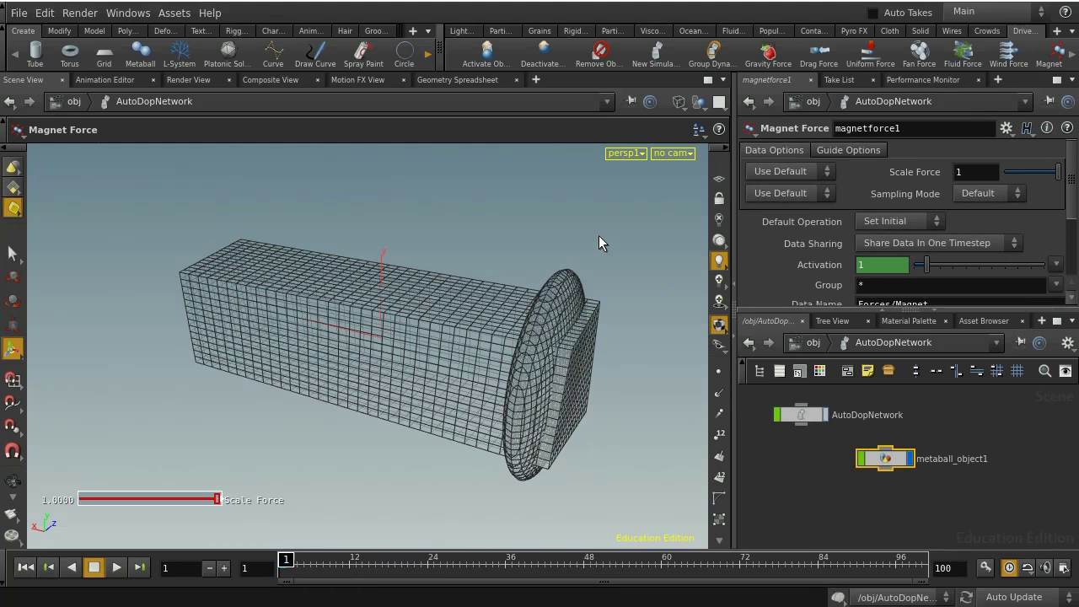
Set magnetforce1's Scale Force to -10 and turn off Show Guide Geometry
{"action": "left_click_drag", "start_coordinate": [882, 457], "coordinate": [928, 410]}
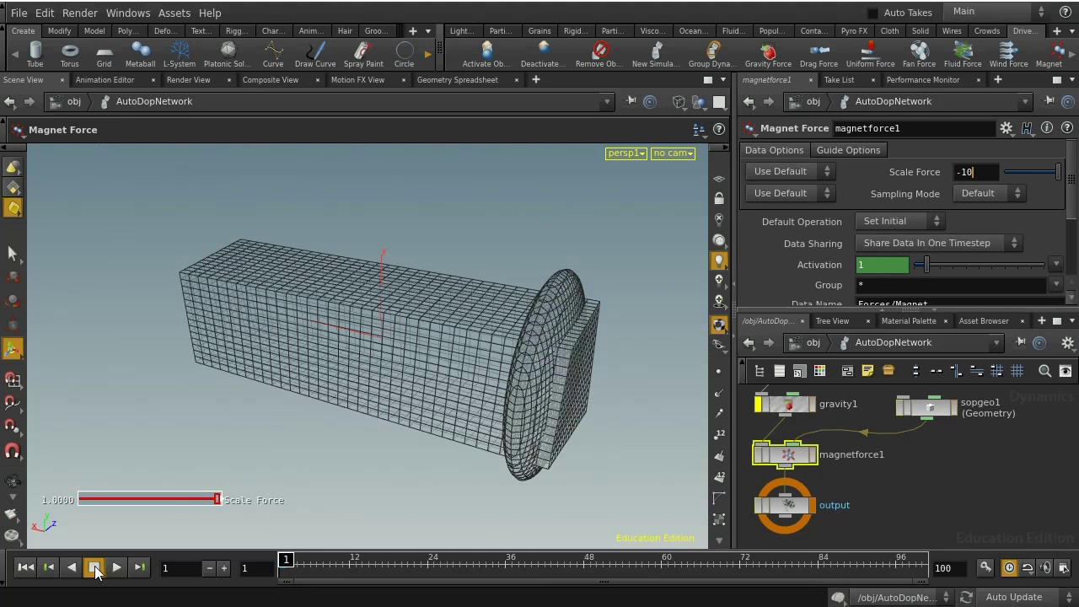
{"action": "left_click", "coordinate": [94, 568]}
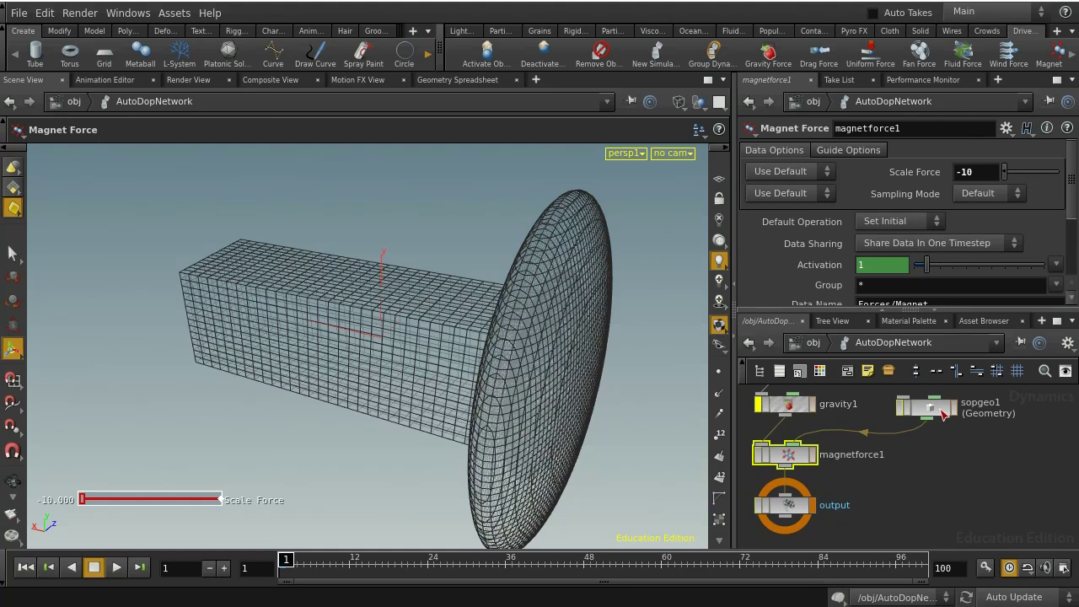
{"action": "left_click_drag", "start_coordinate": [1074, 202], "coordinate": [1065, 253]}
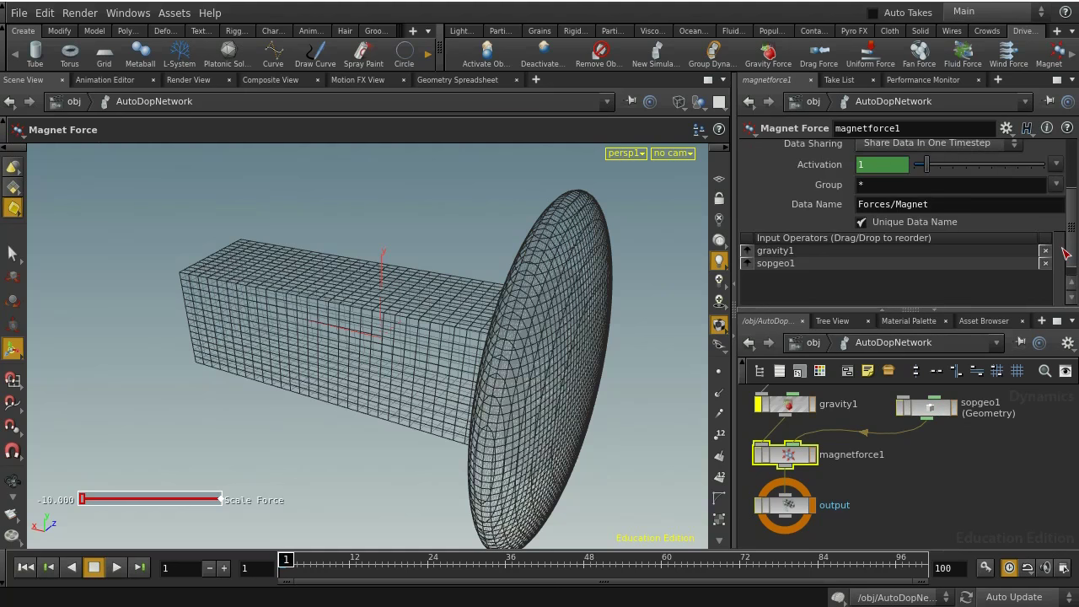
{"action": "scroll", "coordinate": [909, 177], "scroll_direction": "up", "scroll_amount": 4}
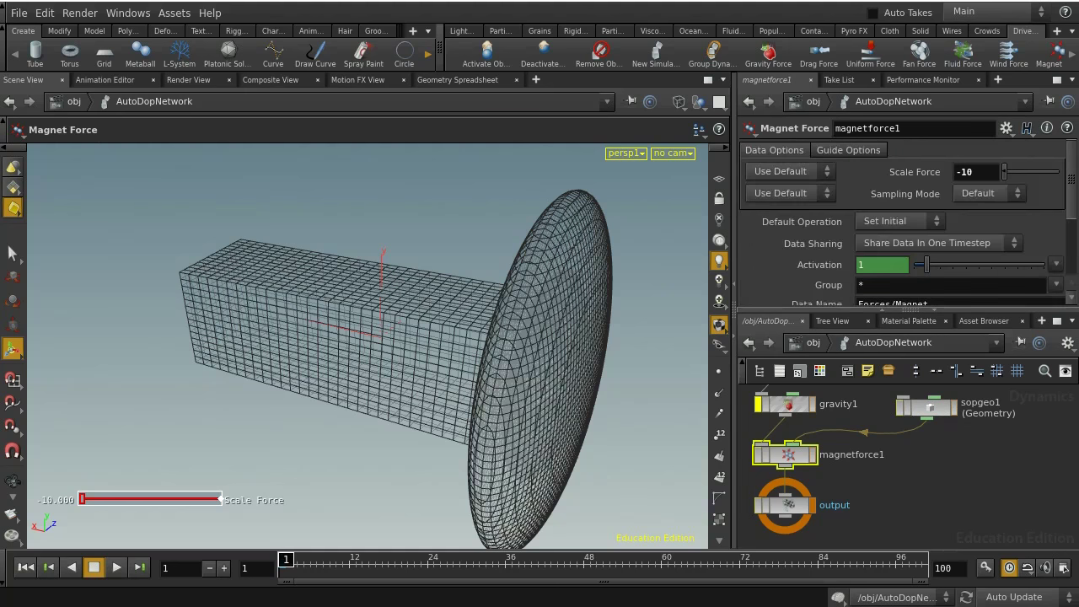
{"action": "left_click", "coordinate": [839, 152]}
{"action": "left_click", "coordinate": [867, 169]}
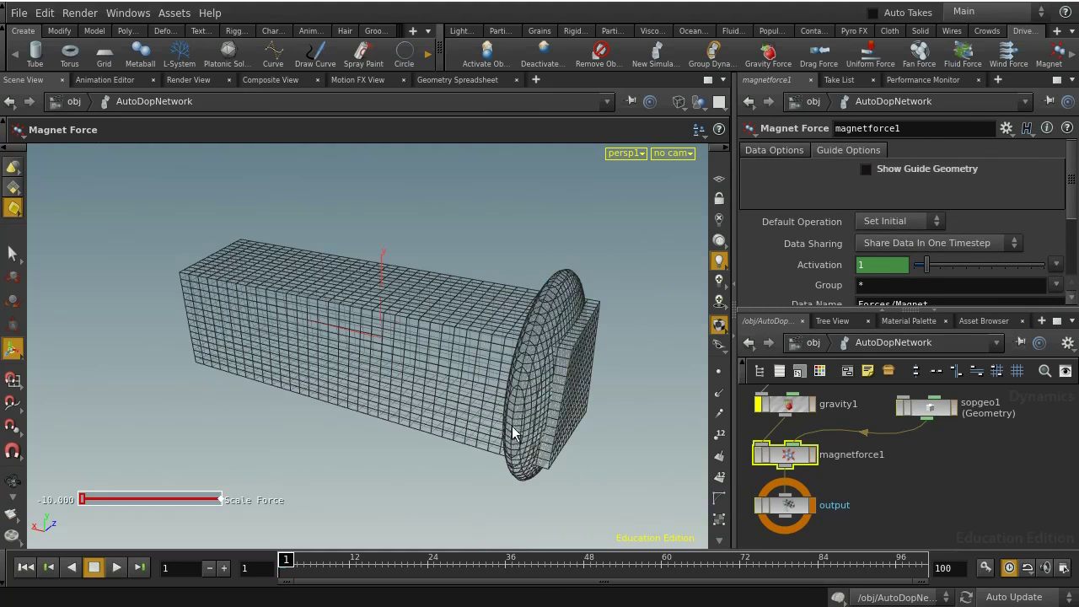
Inspect metaball_object1 at the object level, then return inside AutoDopNetwork
{"action": "left_click", "coordinate": [810, 343]}
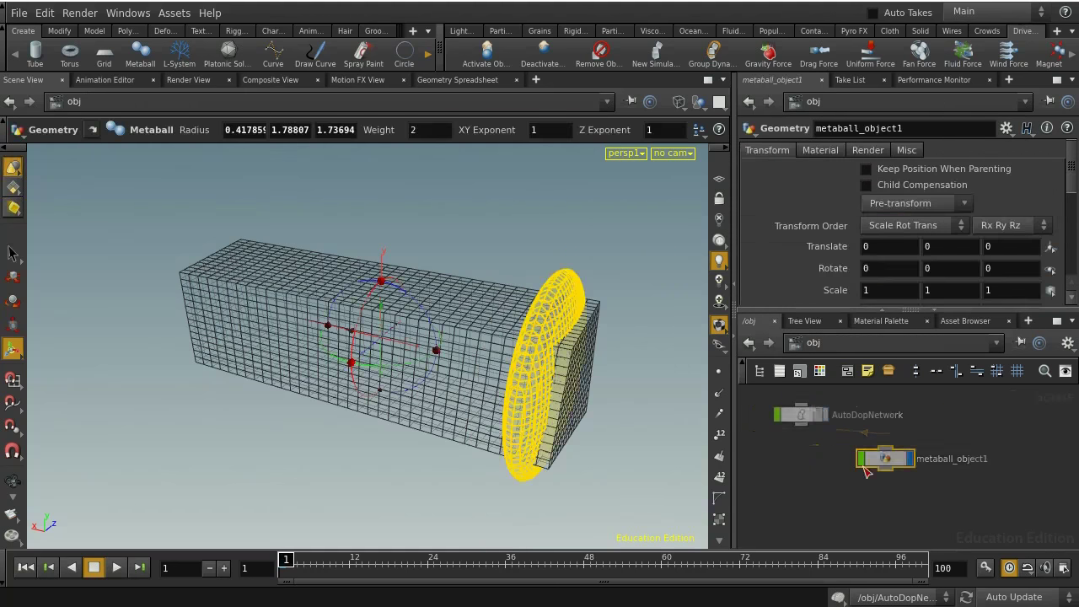
{"action": "left_click", "coordinate": [914, 459]}
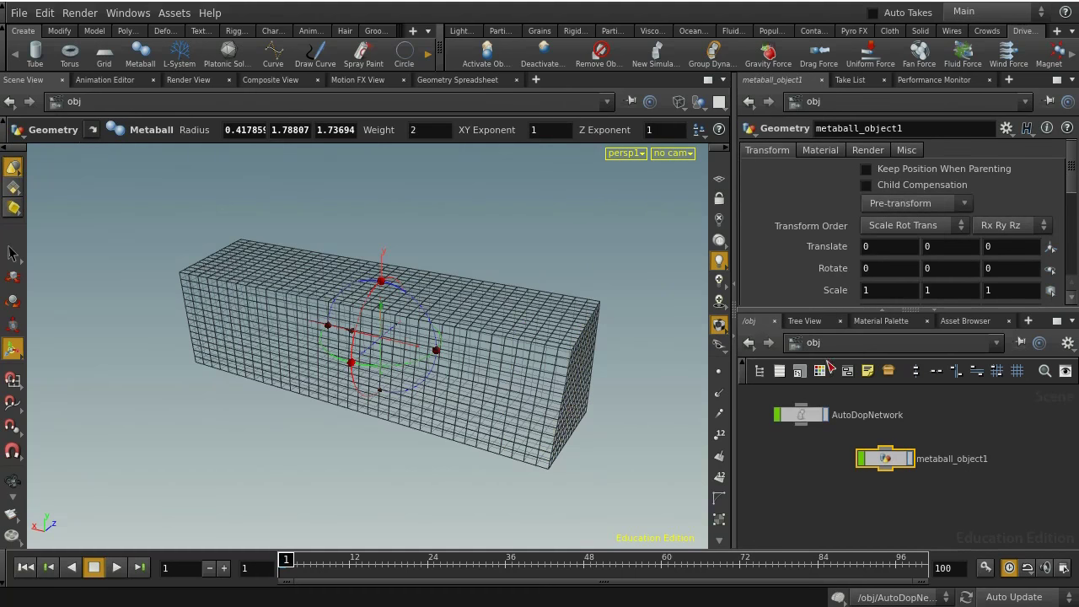
{"action": "double_click", "coordinate": [805, 415]}
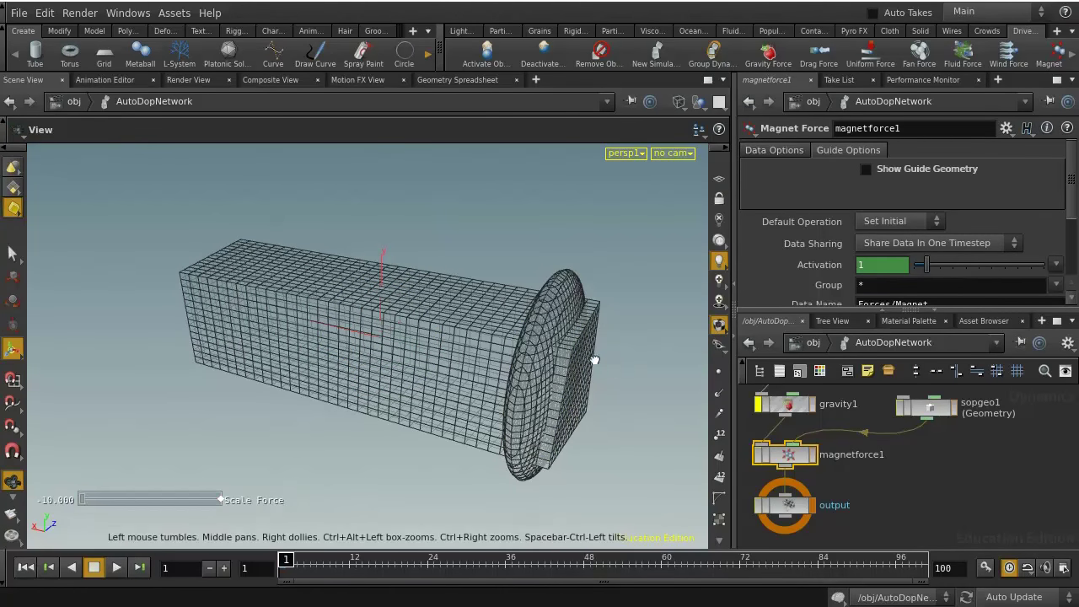
{"action": "left_click_drag", "start_coordinate": [608, 359], "coordinate": [610, 320], "text": "alt"}
Play the simulation to frame 54, orbit around the torn box, and return to /obj
{"action": "left_click", "coordinate": [118, 568]}
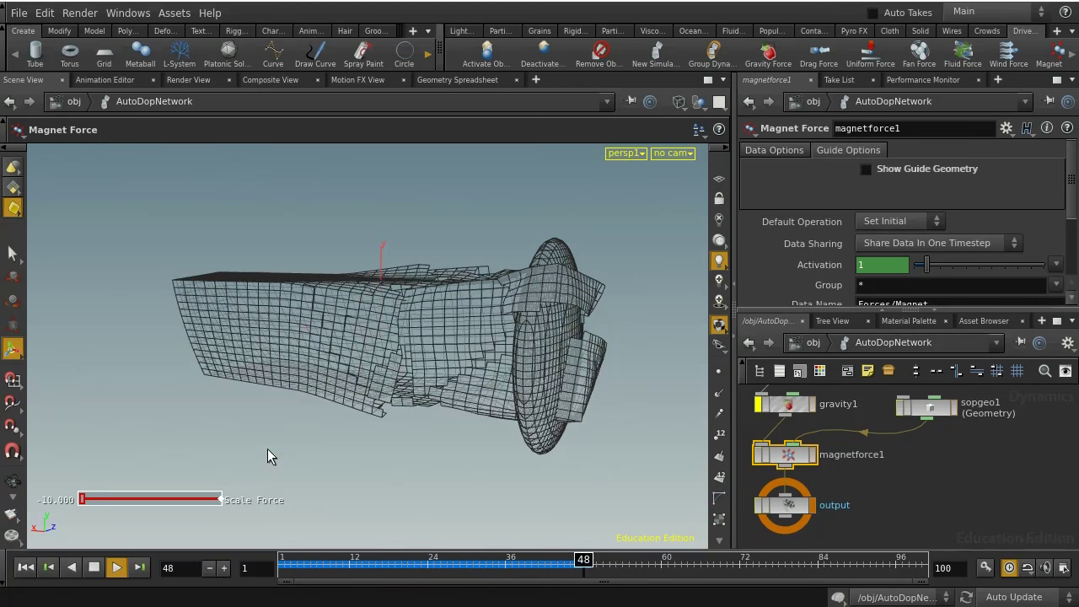
{"action": "left_click", "coordinate": [93, 568]}
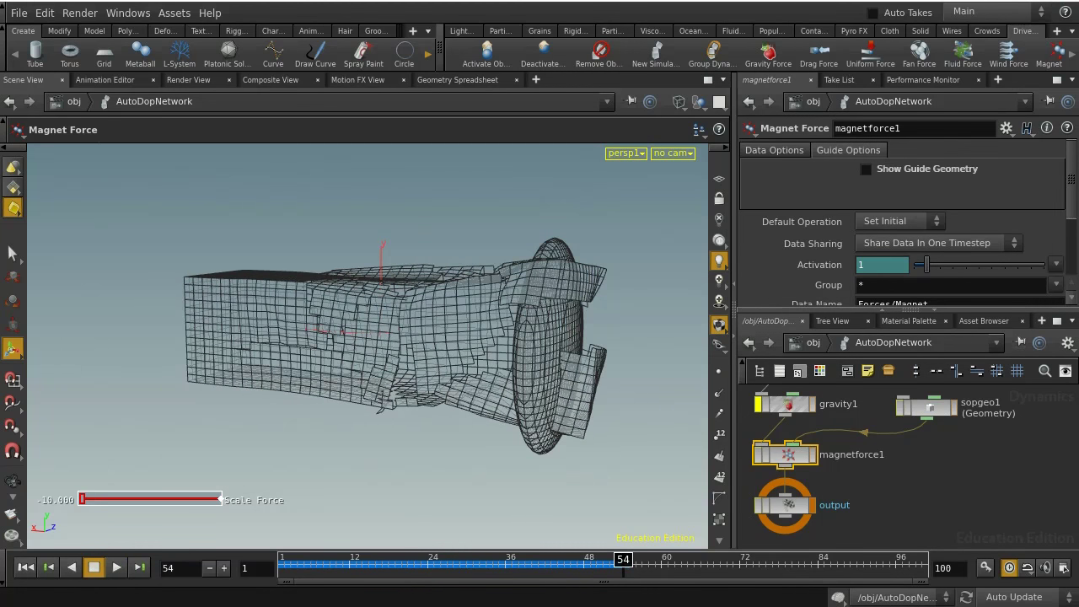
{"action": "key", "text": "Escape"}
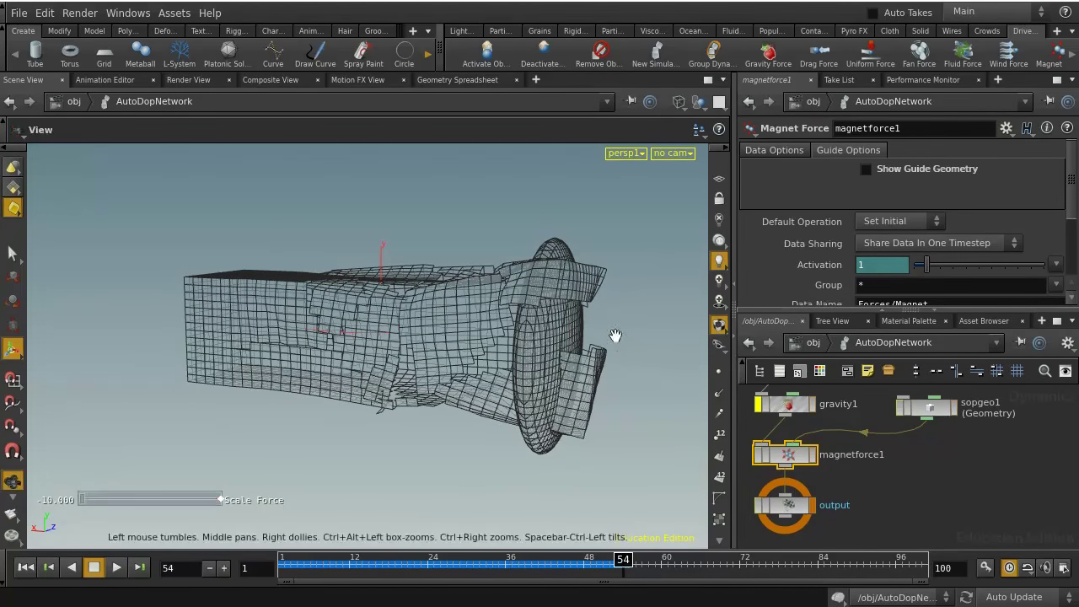
{"action": "left_click_drag", "start_coordinate": [616, 337], "coordinate": [603, 409]}
{"action": "key", "text": "Return"}
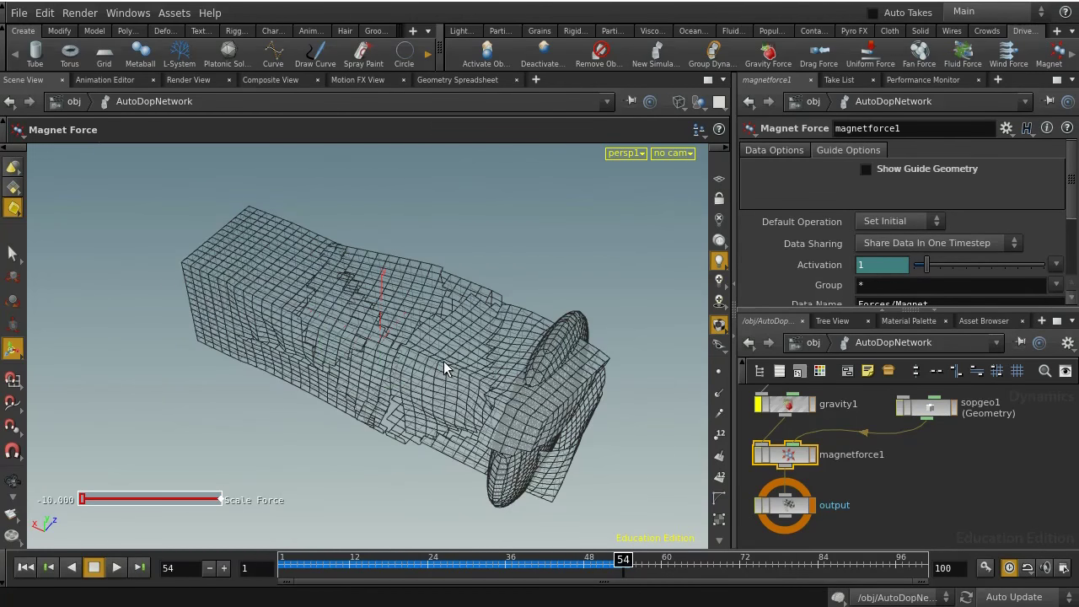
{"action": "left_click", "coordinate": [813, 343]}
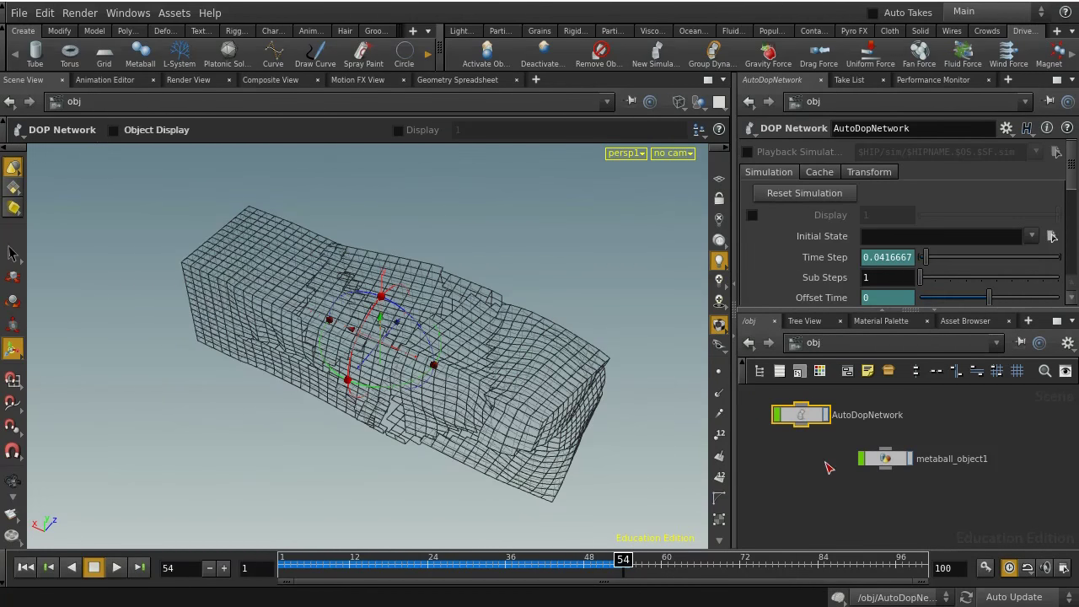
Open base_deforming_object and locate the converttofog1 and chunkcenters fracture nodes
{"action": "middle_click_drag", "start_coordinate": [873, 489], "coordinate": [967, 528]}
{"action": "middle_click_drag", "start_coordinate": [806, 456], "coordinate": [949, 496]}
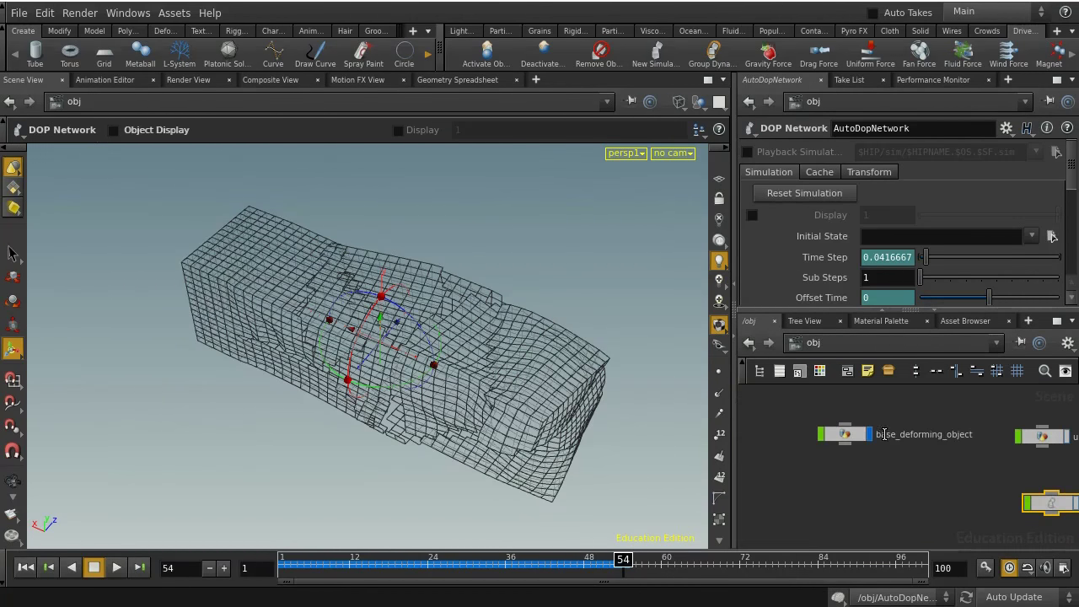
{"action": "double_click", "coordinate": [861, 437]}
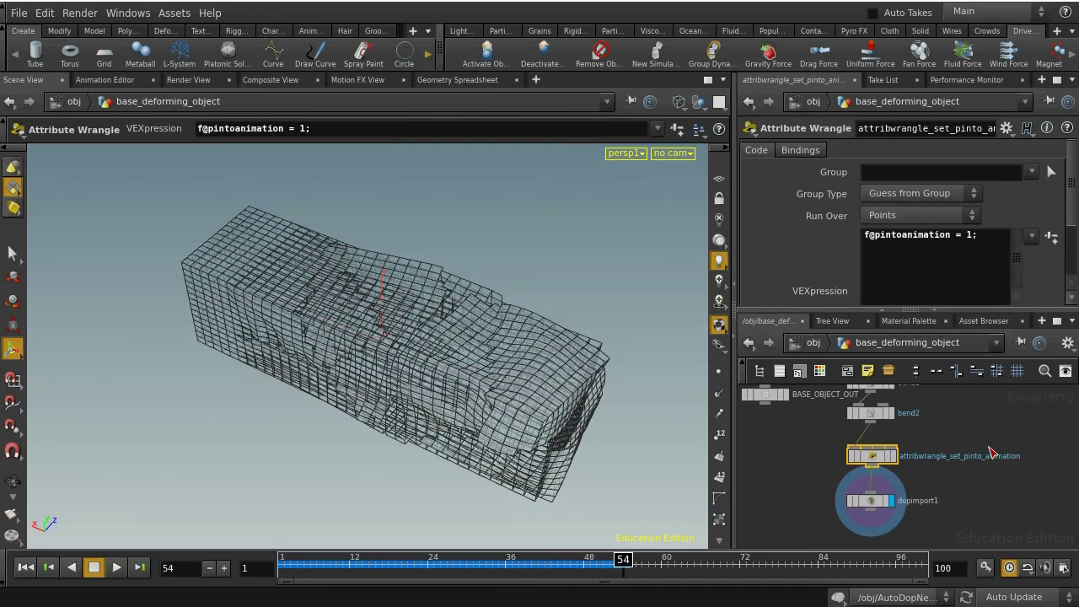
{"action": "middle_click_drag", "start_coordinate": [976, 496], "coordinate": [959, 518]}
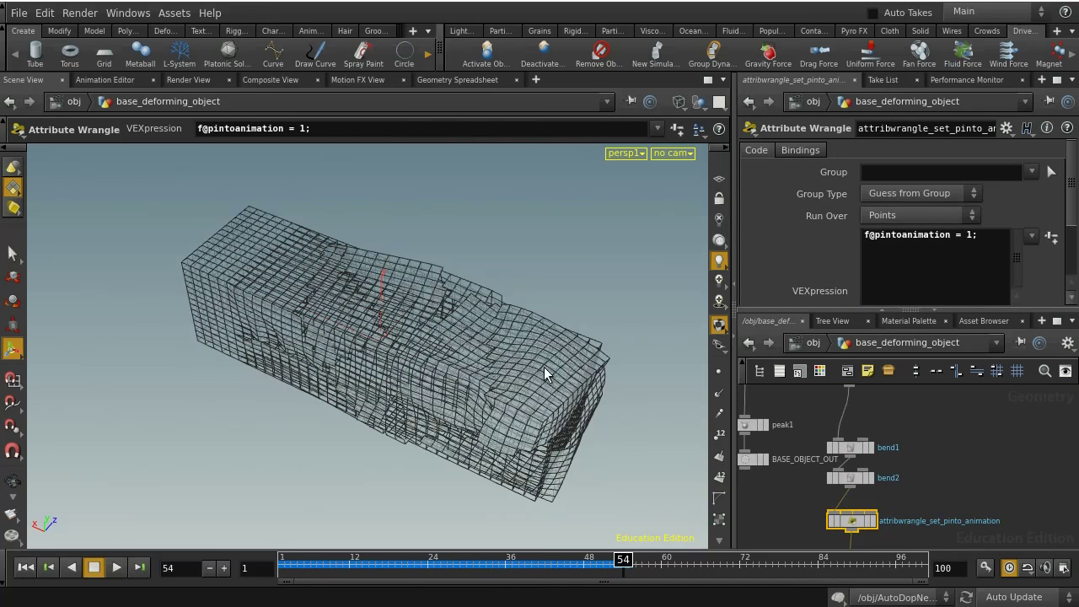
{"action": "middle_click_drag", "start_coordinate": [951, 445], "coordinate": [943, 511]}
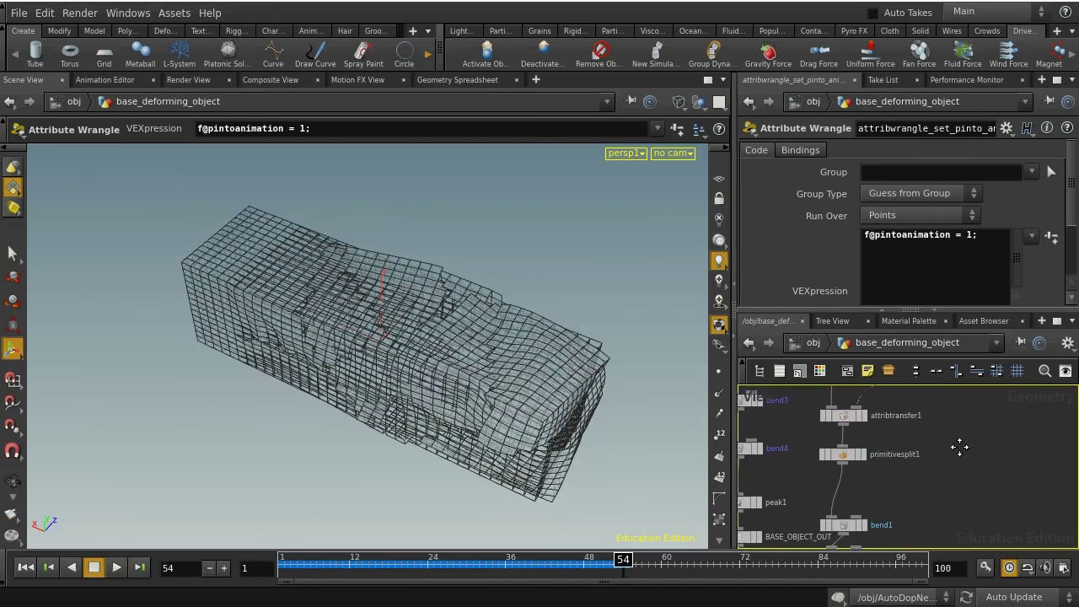
{"action": "middle_click_drag", "start_coordinate": [956, 448], "coordinate": [952, 537]}
{"action": "middle_click_drag", "start_coordinate": [979, 434], "coordinate": [978, 492]}
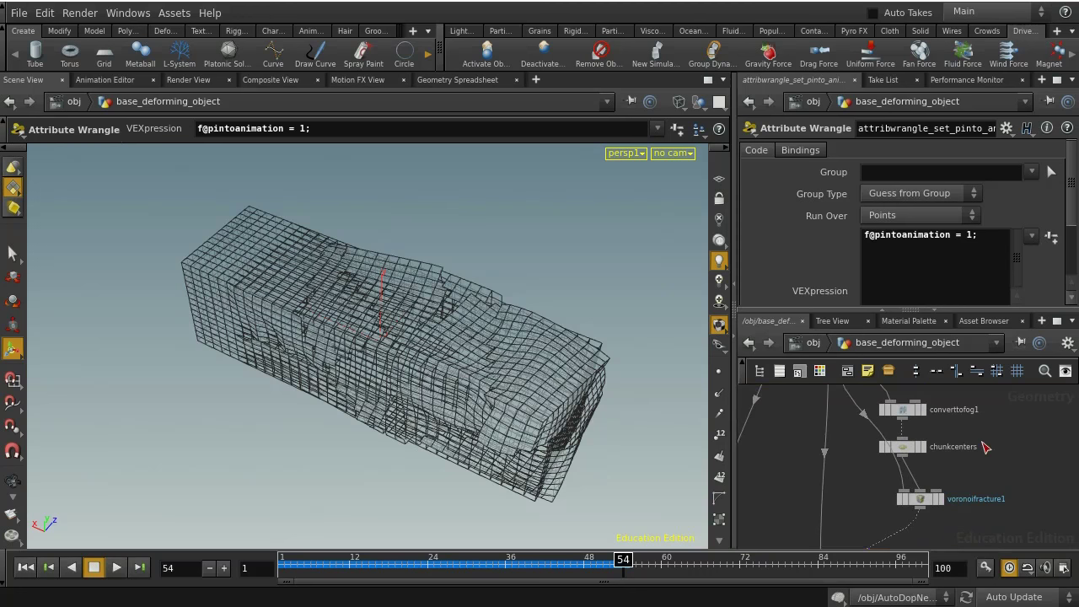
{"action": "middle_click_drag", "start_coordinate": [985, 446], "coordinate": [987, 471]}
{"action": "left_click", "coordinate": [909, 435]}
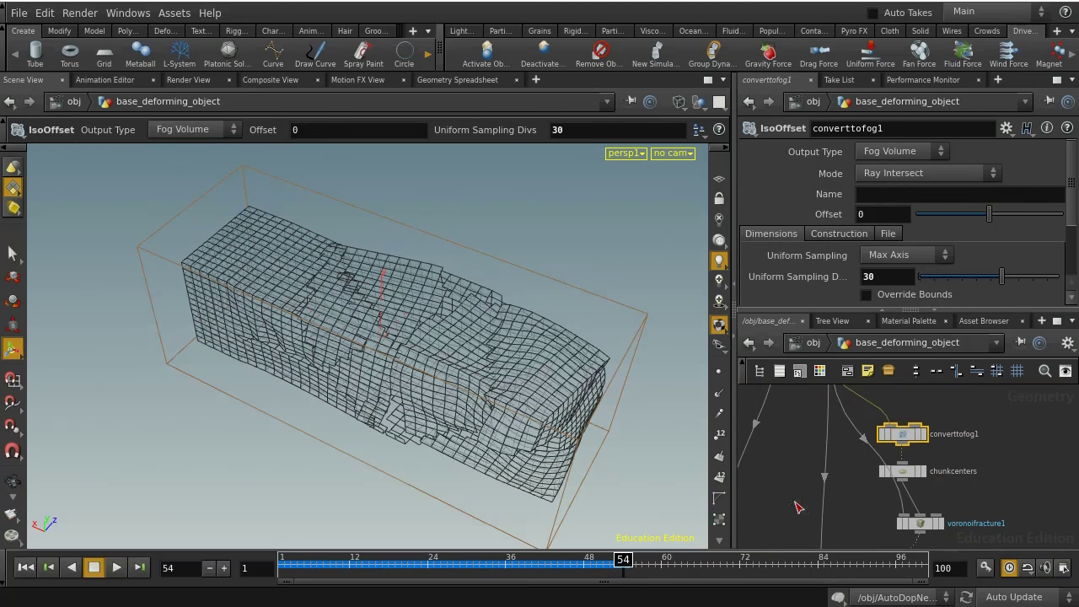
Rewind to frame 1, set chunkcenters' Force Total Count to 200, and go back to obj
{"action": "left_click", "coordinate": [25, 566]}
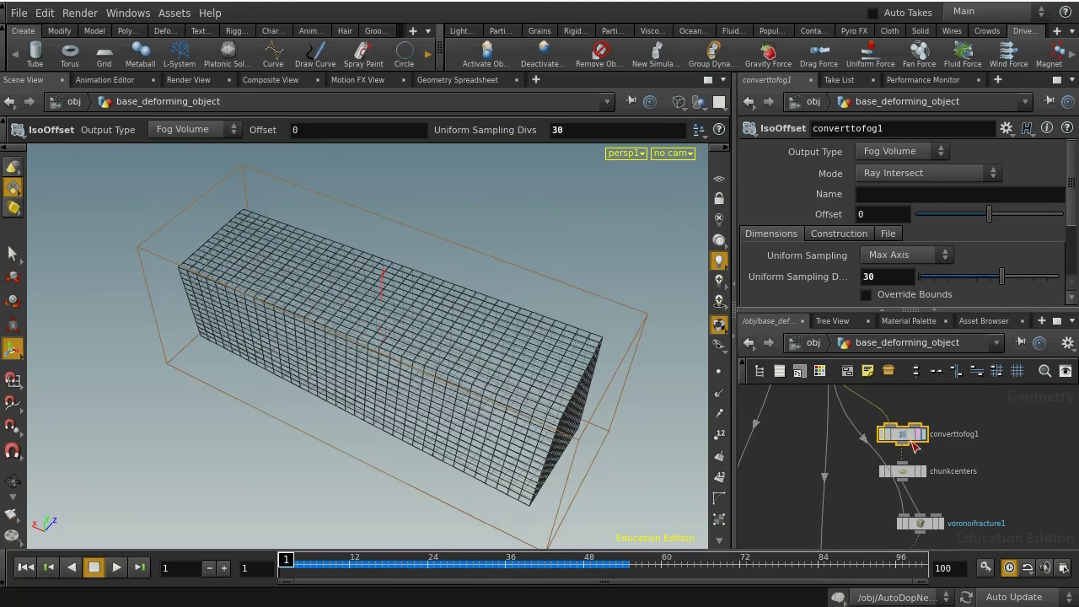
{"action": "left_click_drag", "start_coordinate": [908, 401], "coordinate": [998, 471]}
{"action": "left_click", "coordinate": [942, 465]}
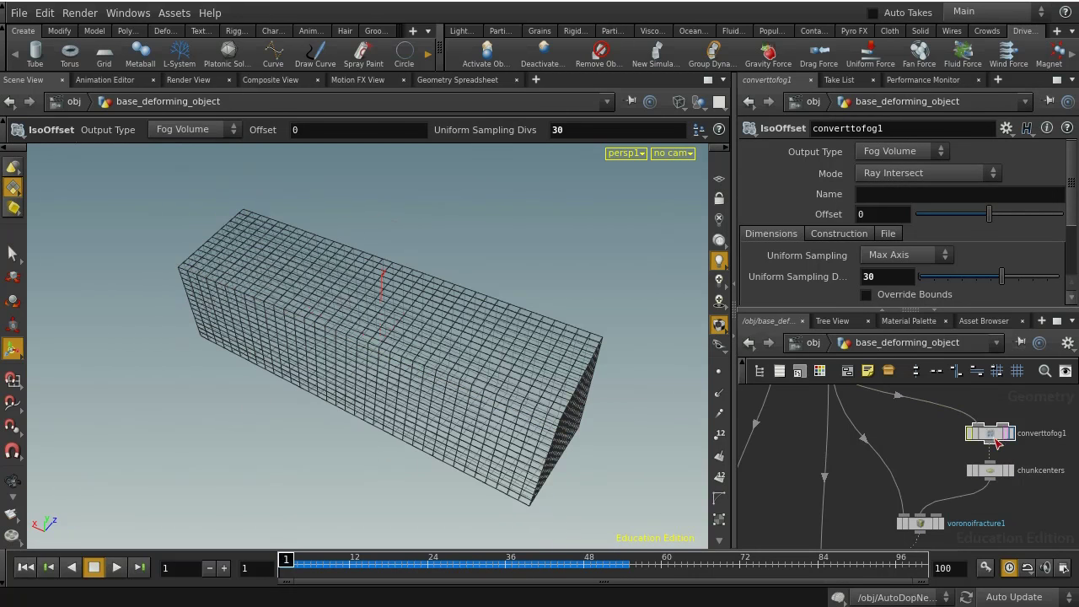
{"action": "left_click", "coordinate": [995, 434]}
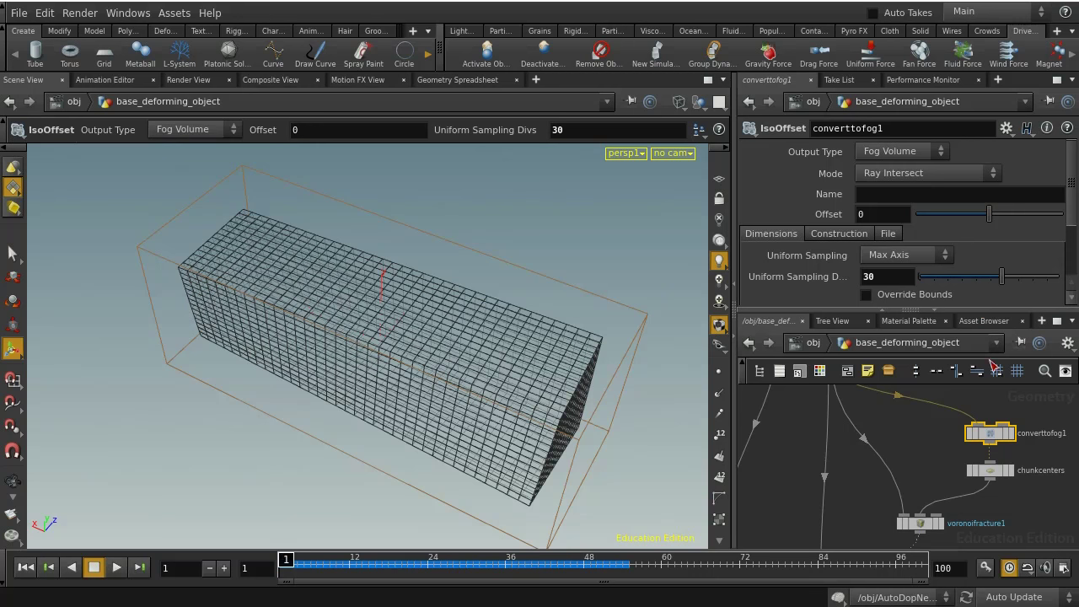
{"action": "left_click", "coordinate": [988, 469]}
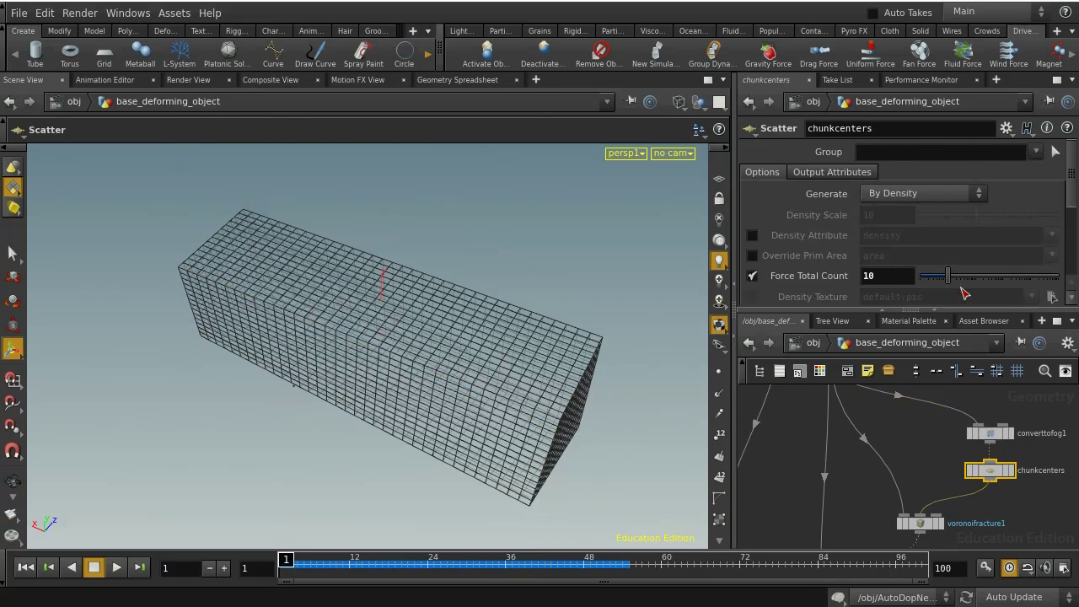
{"action": "left_click", "coordinate": [893, 276]}
{"action": "double_click", "coordinate": [894, 277]}
{"action": "key", "text": "Return"}
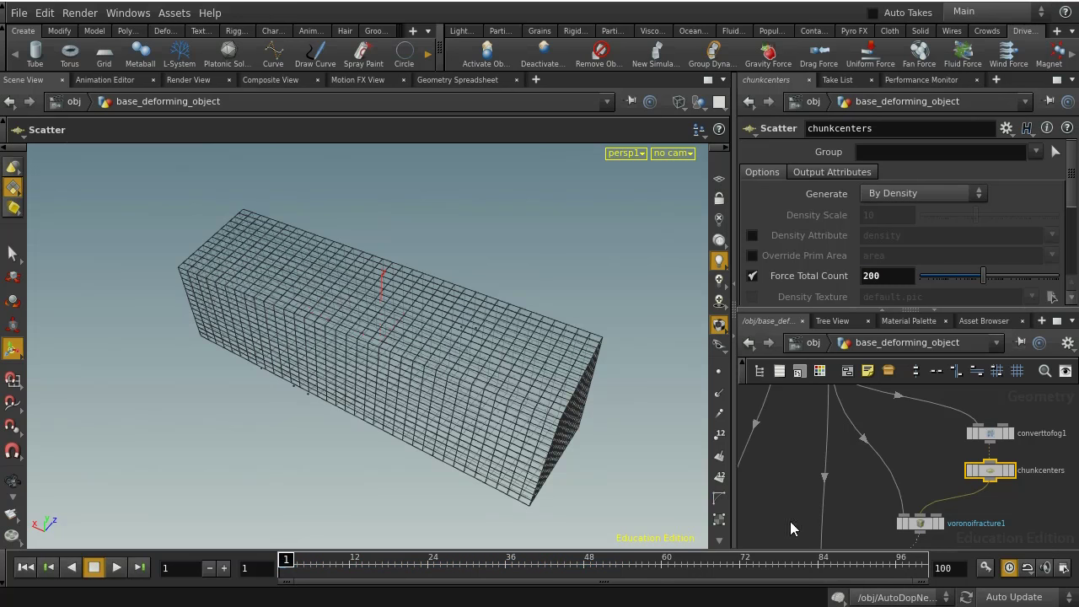
{"action": "middle_click_drag", "start_coordinate": [886, 515], "coordinate": [923, 422]}
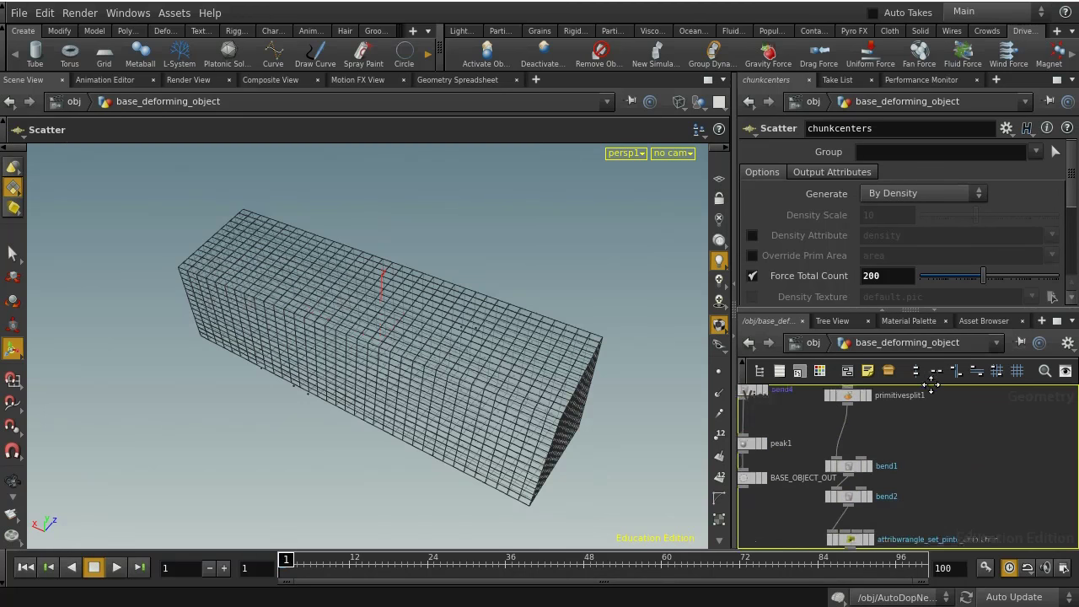
{"action": "mouse_move", "coordinate": [925, 459]}
{"action": "middle_mouse_down"}
{"action": "mouse_move", "coordinate": [925, 419]}
{"action": "mouse_move", "coordinate": [919, 457]}
{"action": "middle_mouse_up"}
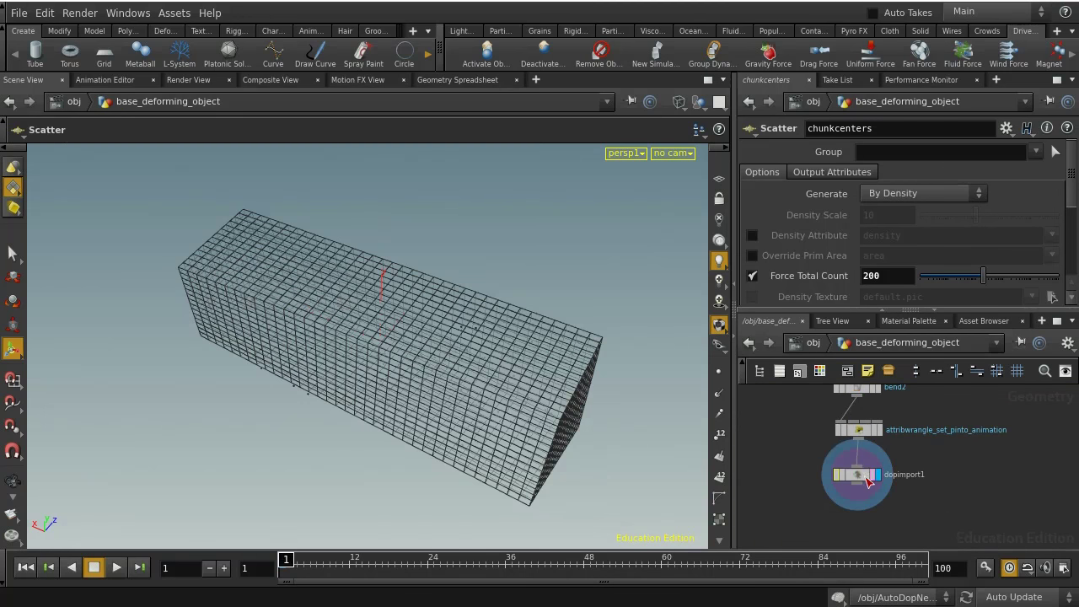
{"action": "left_click", "coordinate": [813, 342]}
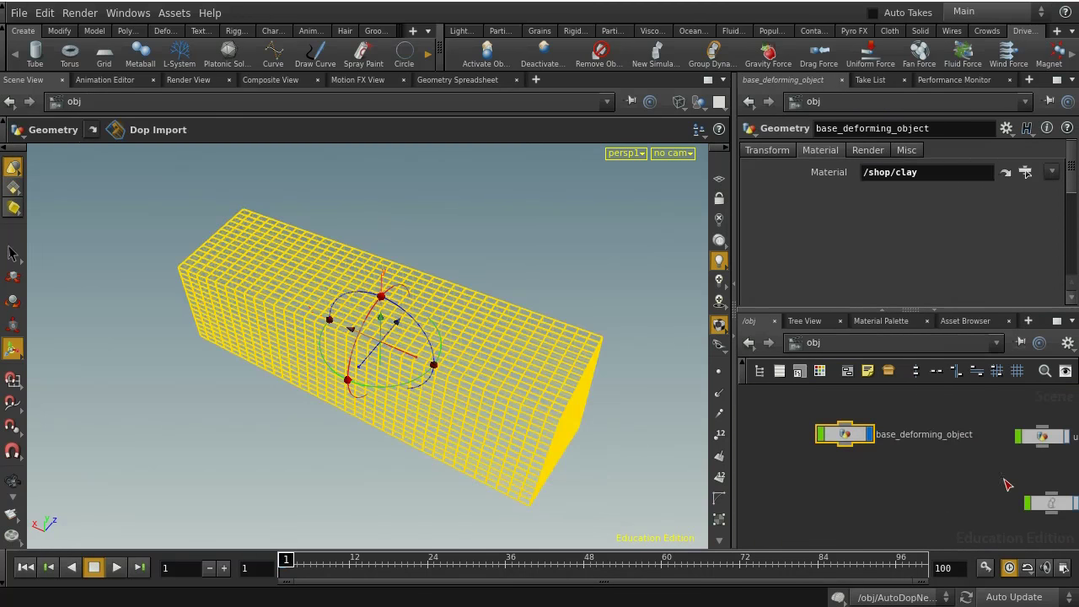
Enter the AutoDopNetwork and play the simulation, stopping near frame 51 to inspect the torn box
{"action": "double_click", "coordinate": [852, 474]}
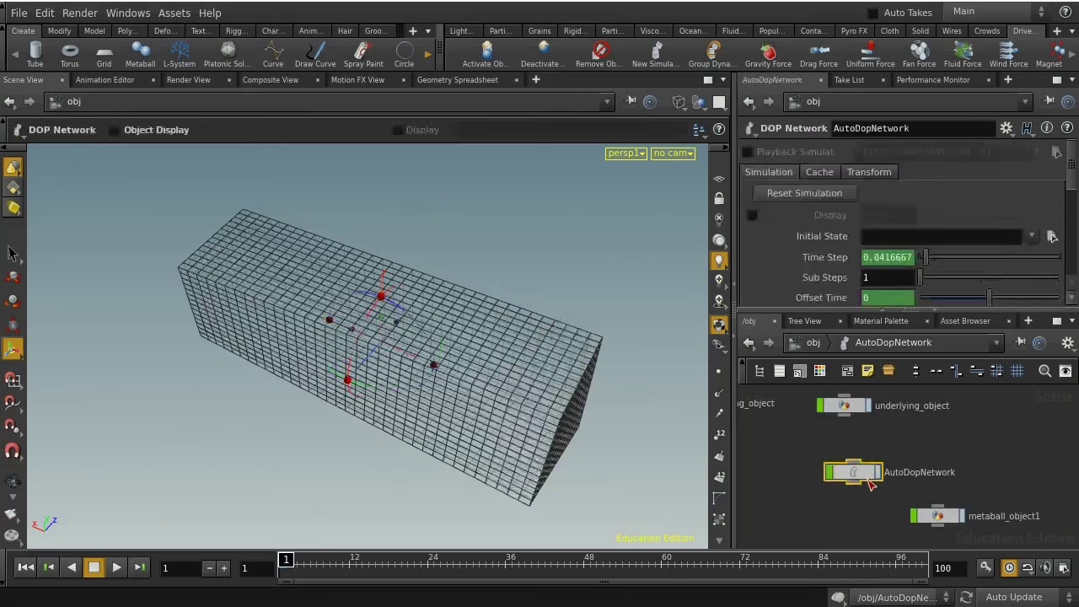
{"action": "left_click", "coordinate": [116, 567]}
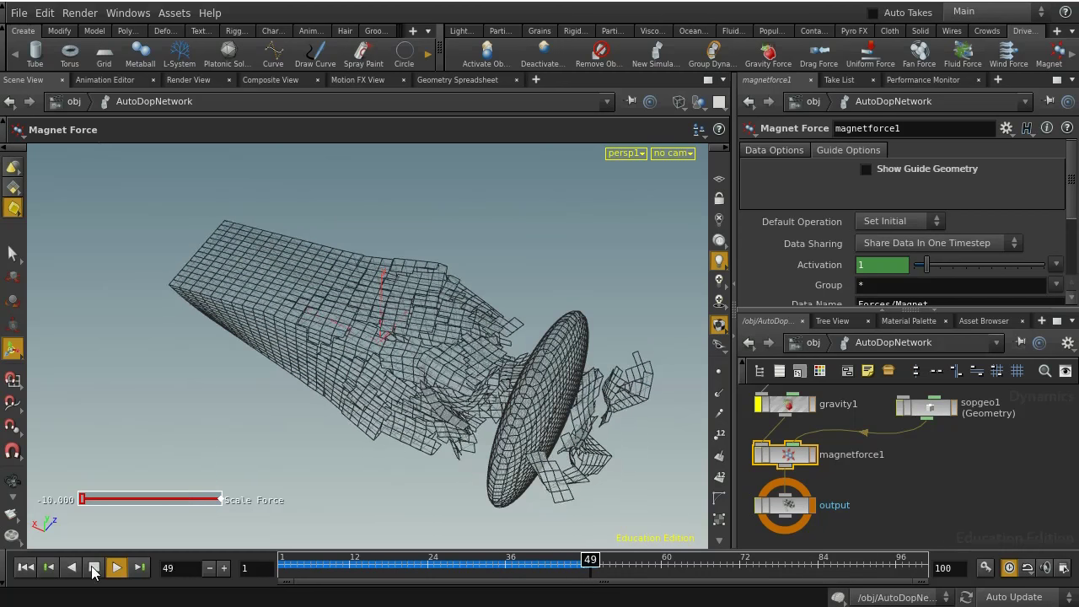
{"action": "left_click", "coordinate": [95, 568]}
{"action": "key", "text": "Escape"}
{"action": "left_click_drag", "start_coordinate": [429, 258], "coordinate": [485, 244]}
{"action": "key", "text": "Return"}
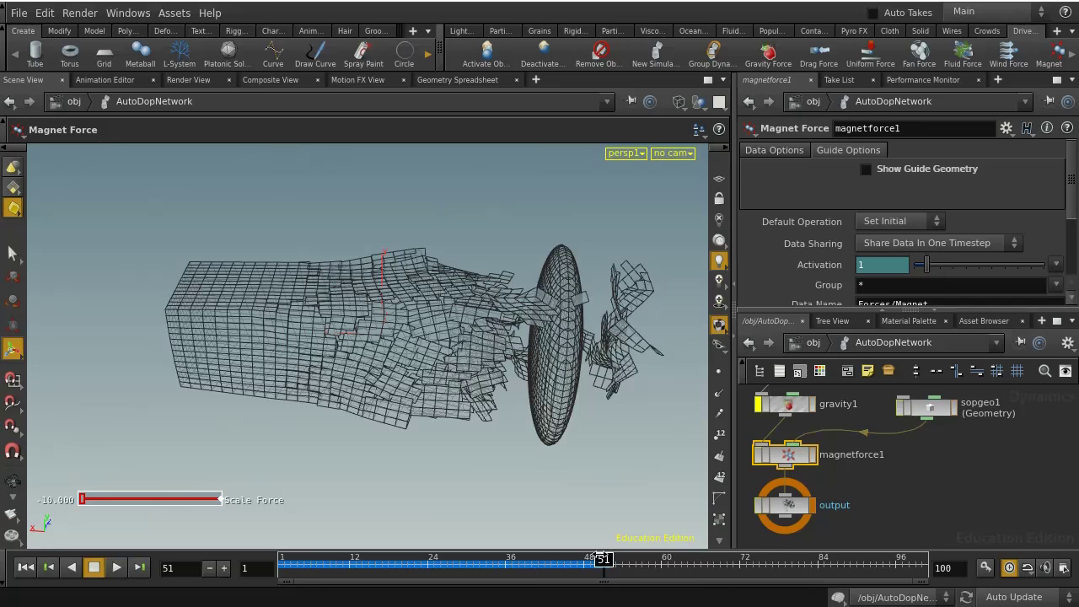
Scrub the timeline, settle on frame 50, and show magnetforce1's Data Options settings
{"action": "left_click_drag", "start_coordinate": [604, 559], "coordinate": [272, 557]}
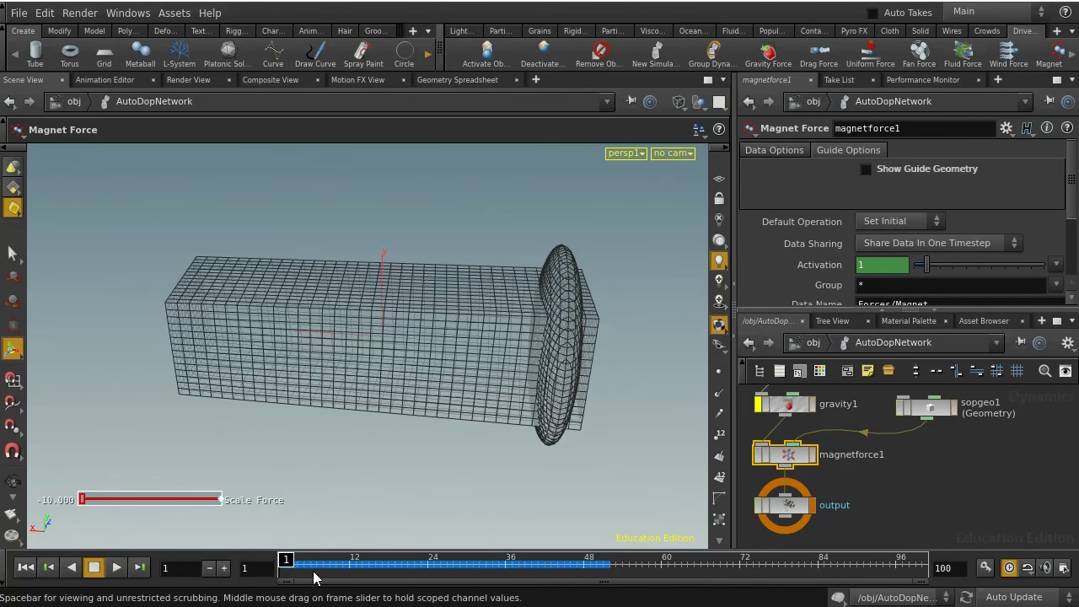
{"action": "left_click_drag", "start_coordinate": [306, 559], "coordinate": [596, 562]}
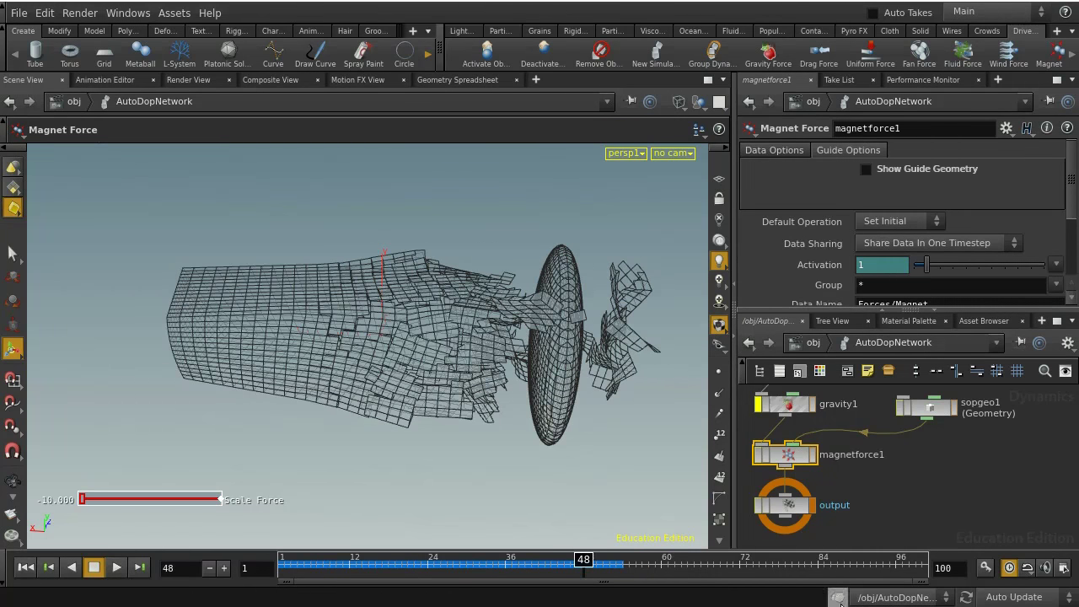
{"action": "double_click", "coordinate": [180, 568]}
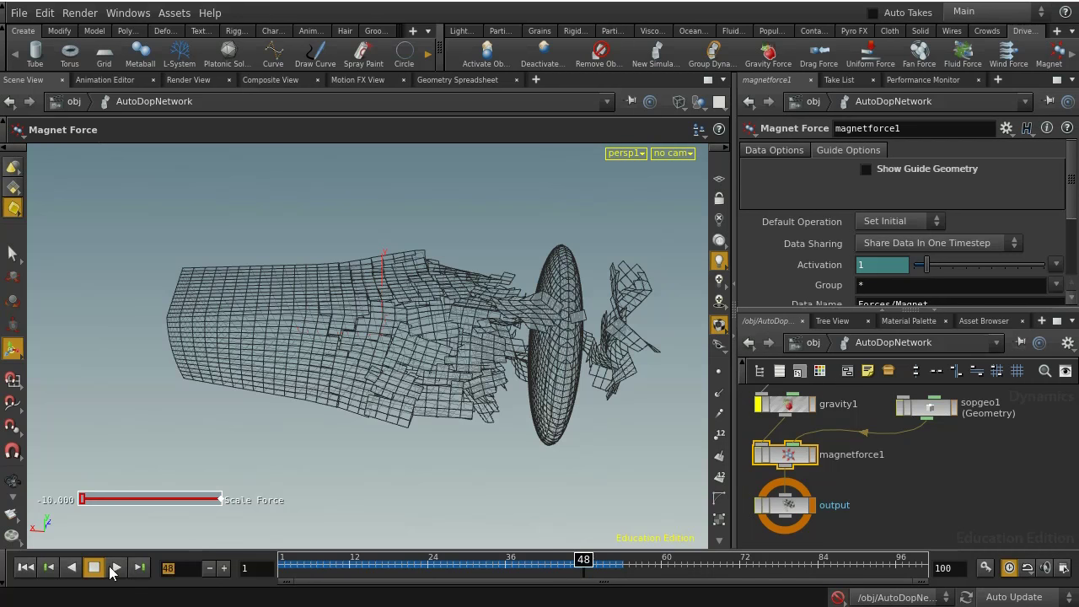
{"action": "type", "text": "50"}
{"action": "key", "text": "Return"}
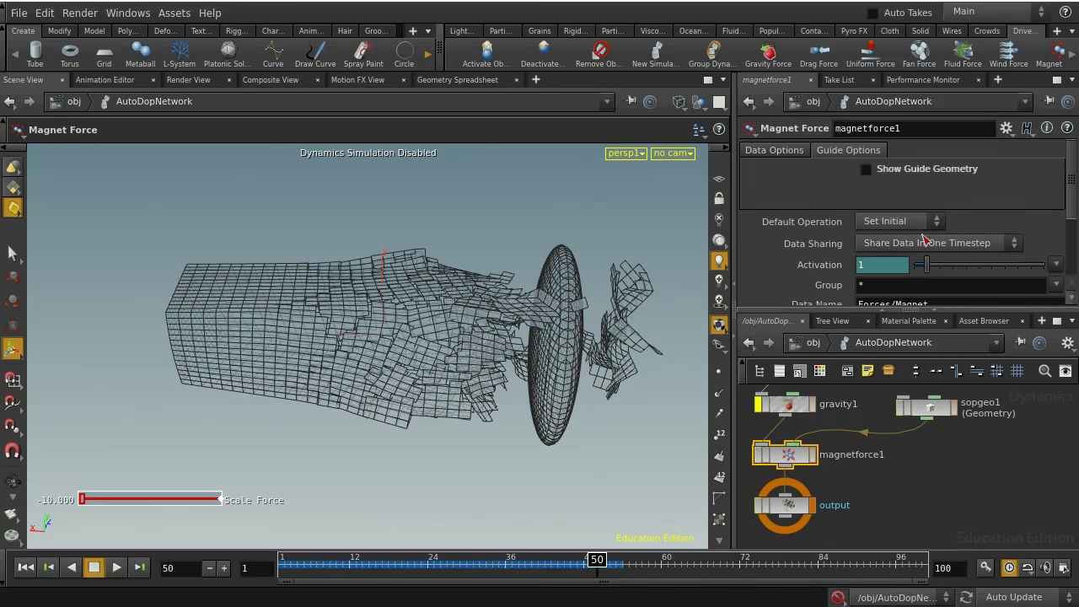
{"action": "left_click", "coordinate": [762, 152]}
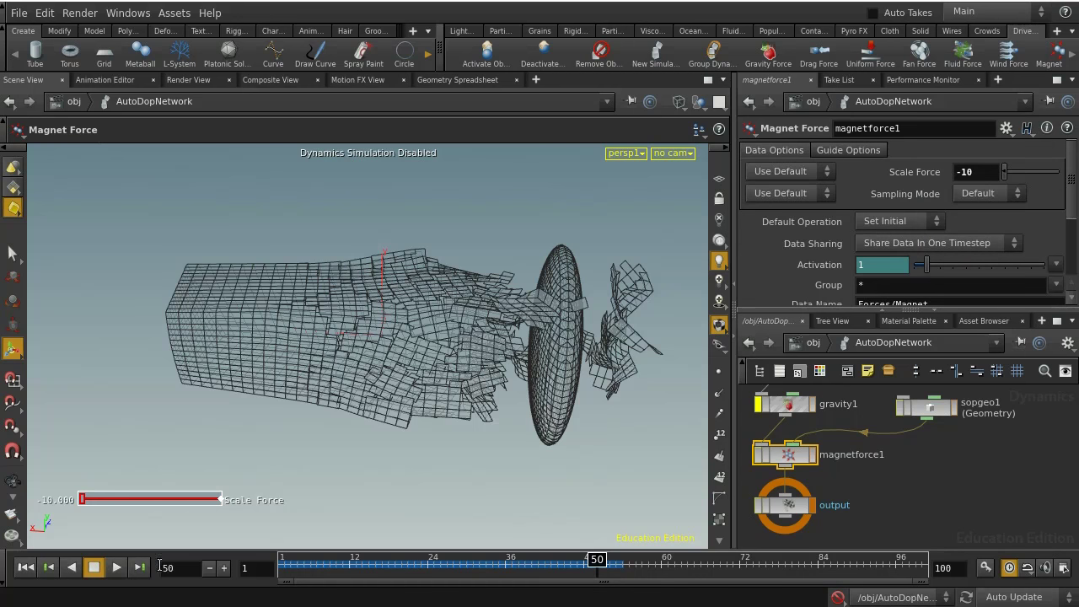
Key Scale Force at -10 on frame 1 and 0 on frame 50, then scrub to check the fade
{"action": "left_click", "coordinate": [26, 566]}
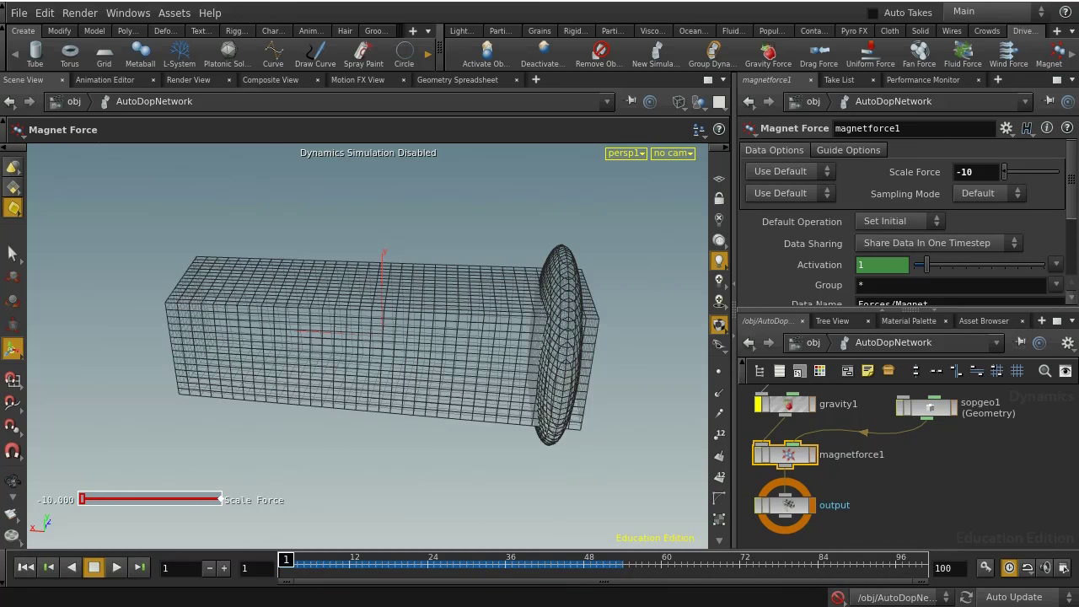
{"action": "left_click", "coordinate": [933, 179], "text": "alt"}
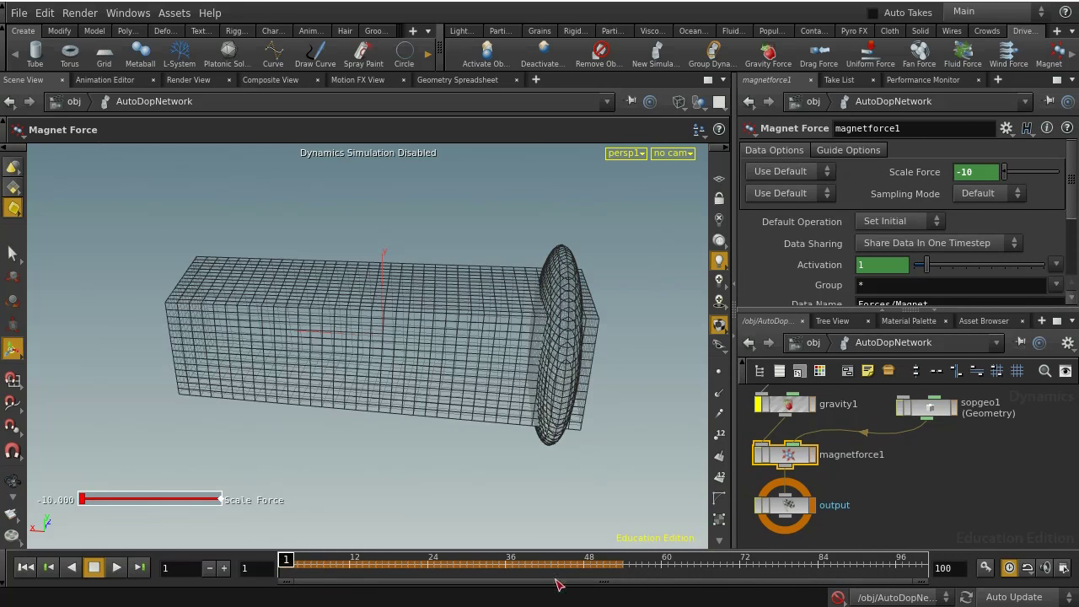
{"action": "left_click", "coordinate": [175, 568]}
{"action": "key", "text": "Return"}
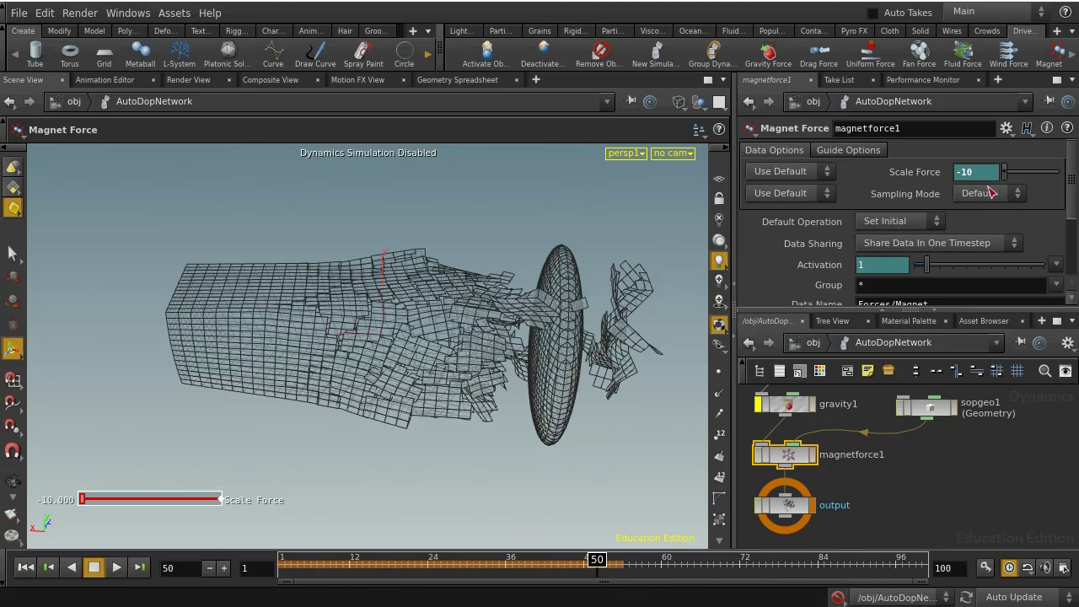
{"action": "type", "text": "0"}
{"action": "key", "text": "Return"}
{"action": "left_click", "coordinate": [954, 175], "text": "alt"}
{"action": "left_click", "coordinate": [447, 560]}
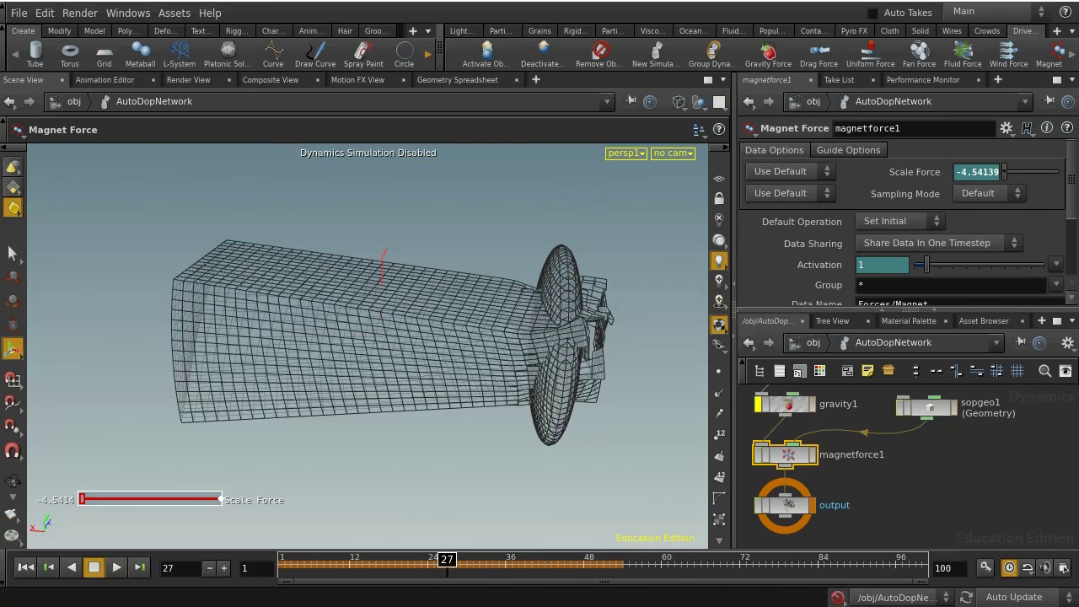
{"action": "left_click_drag", "start_coordinate": [362, 561], "coordinate": [247, 561]}
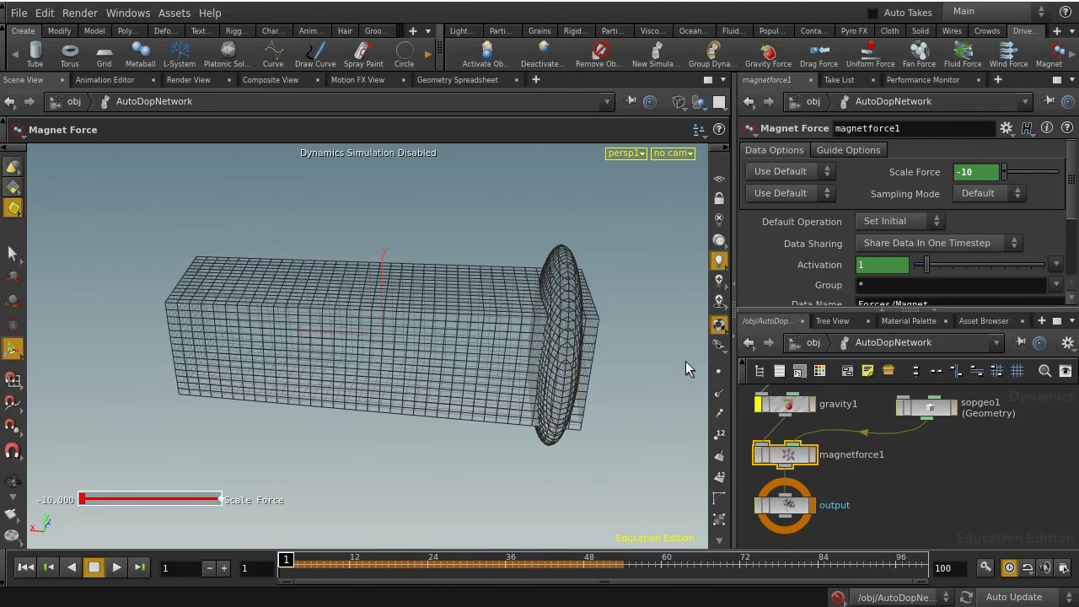
Apply a Fan Force to the selected cloth box and bring the new fan1 node into view
{"action": "left_click", "coordinate": [920, 56]}
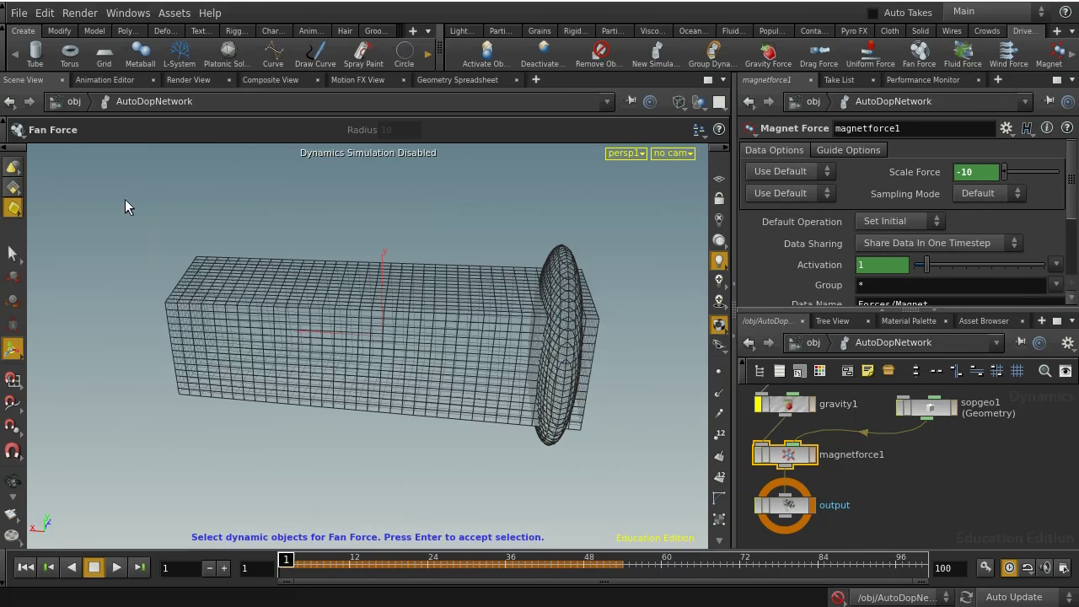
{"action": "left_click_drag", "start_coordinate": [124, 199], "coordinate": [337, 431]}
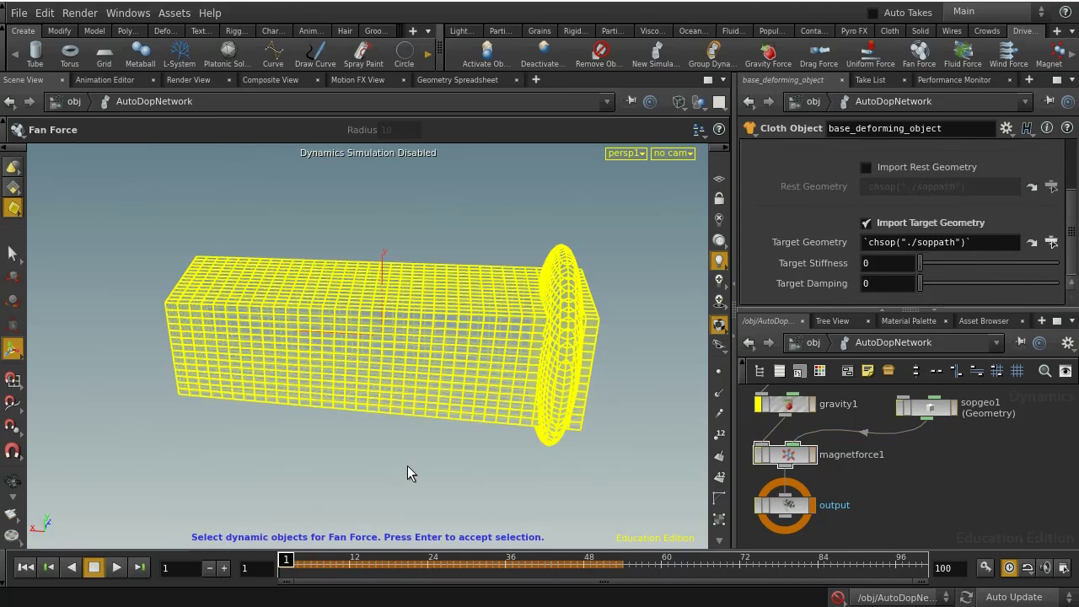
{"action": "key", "text": "Return"}
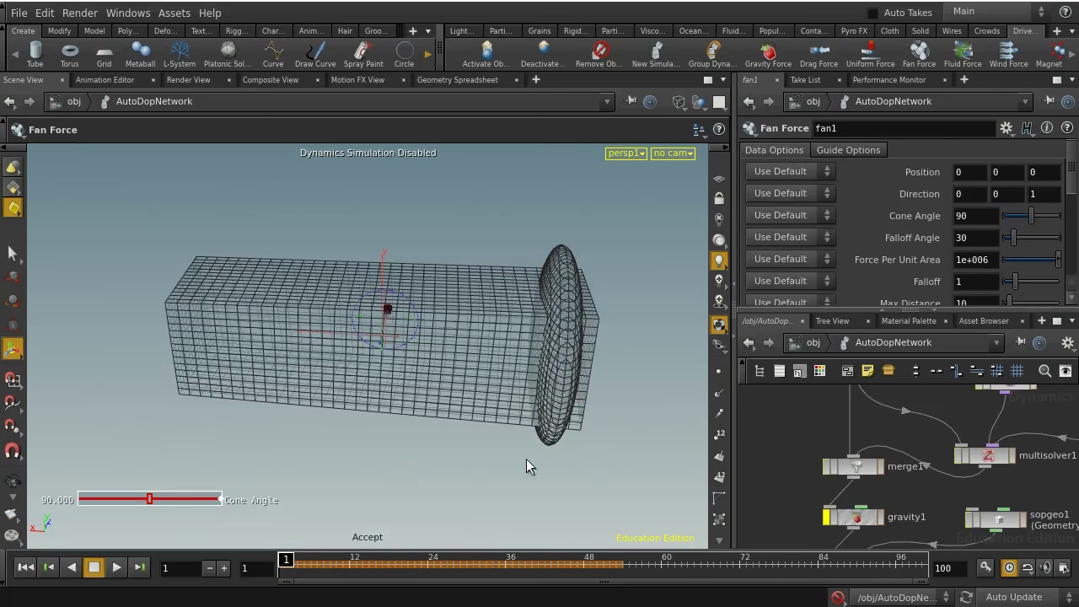
{"action": "left_click_drag", "start_coordinate": [548, 459], "coordinate": [514, 465]}
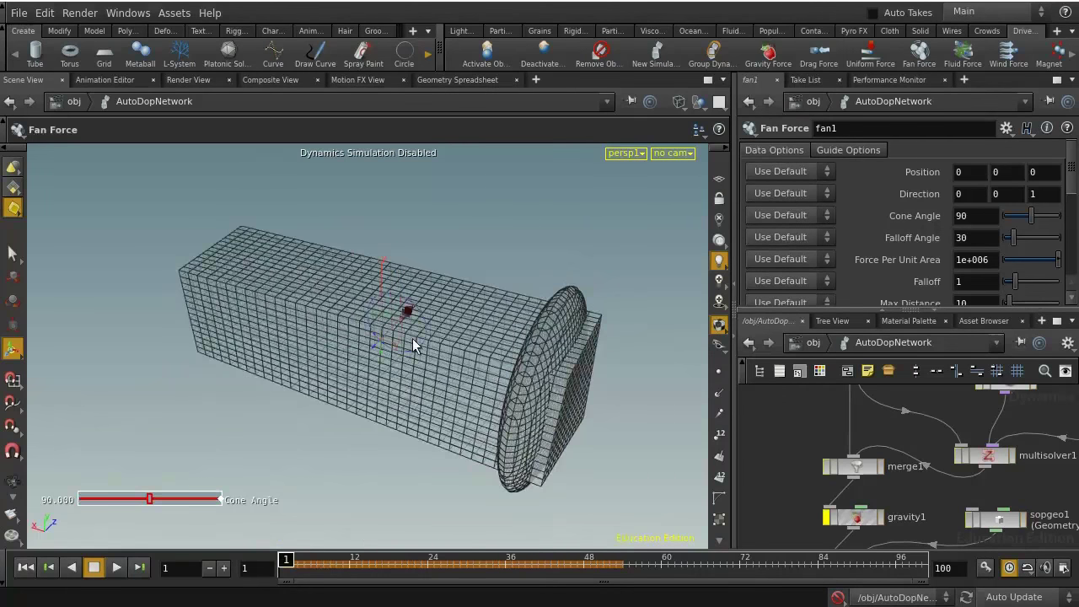
{"action": "left_click_drag", "start_coordinate": [413, 344], "coordinate": [475, 306]}
{"action": "mouse_move", "coordinate": [448, 374]}
{"action": "left_mouse_down"}
{"action": "mouse_move", "coordinate": [428, 397]}
{"action": "mouse_move", "coordinate": [431, 414]}
{"action": "mouse_move", "coordinate": [425, 388]}
{"action": "mouse_move", "coordinate": [434, 455]}
{"action": "mouse_move", "coordinate": [441, 379]}
{"action": "left_mouse_up"}
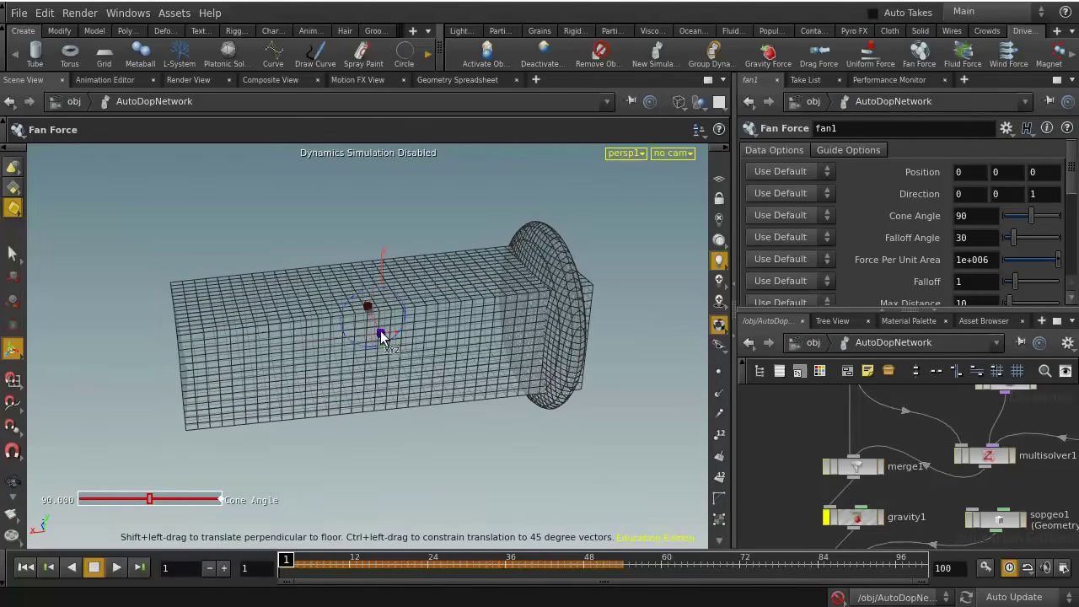
{"action": "key", "text": "Escape"}
{"action": "left_click_drag", "start_coordinate": [513, 469], "coordinate": [432, 356]}
{"action": "key", "text": "Return"}
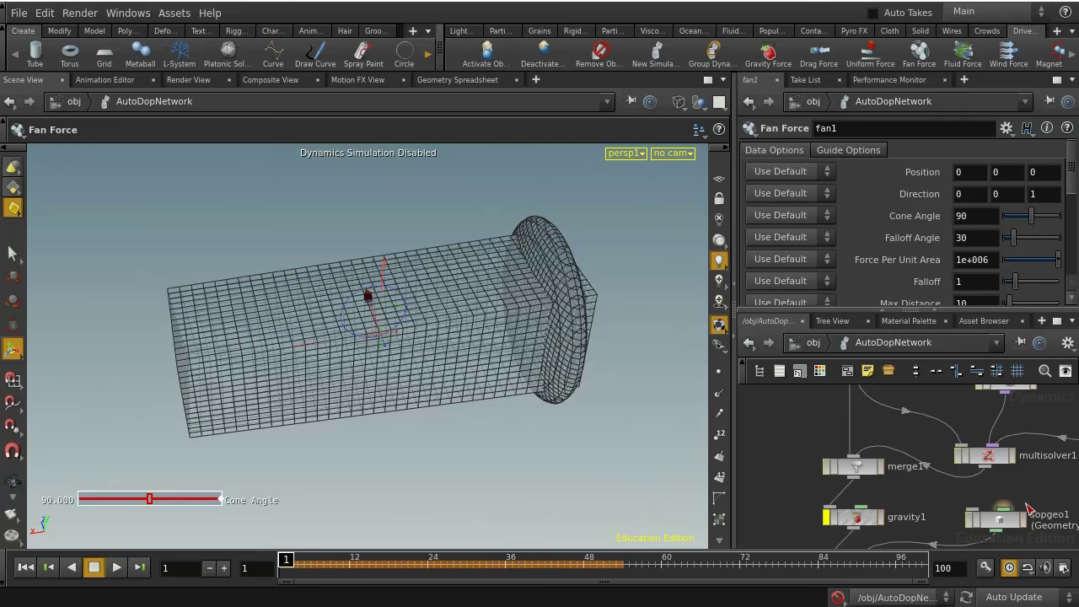
{"action": "middle_click_drag", "start_coordinate": [939, 464], "coordinate": [933, 365]}
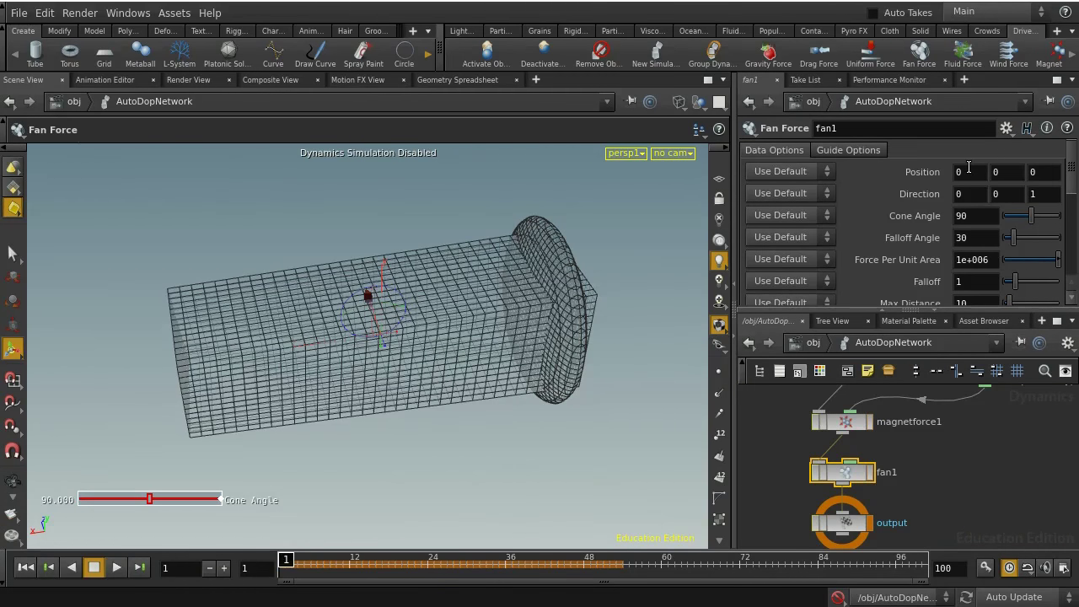
Set the fan's X position to -3.2 and tilt its direction toward the box
{"action": "middle_click_drag", "start_coordinate": [969, 167], "coordinate": [720, 198]}
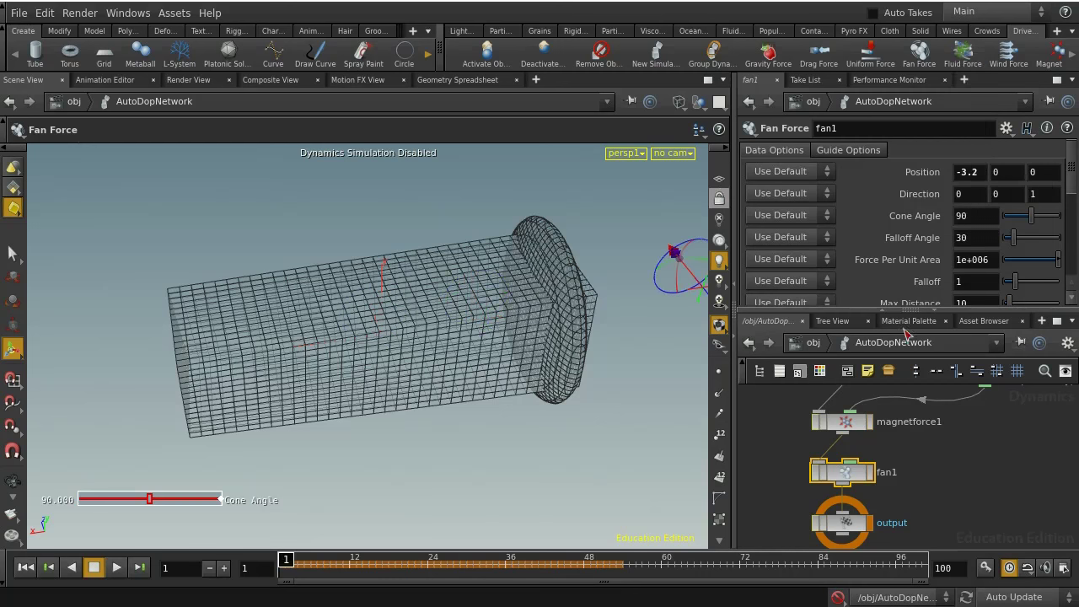
{"action": "left_click_drag", "start_coordinate": [625, 382], "coordinate": [563, 368]}
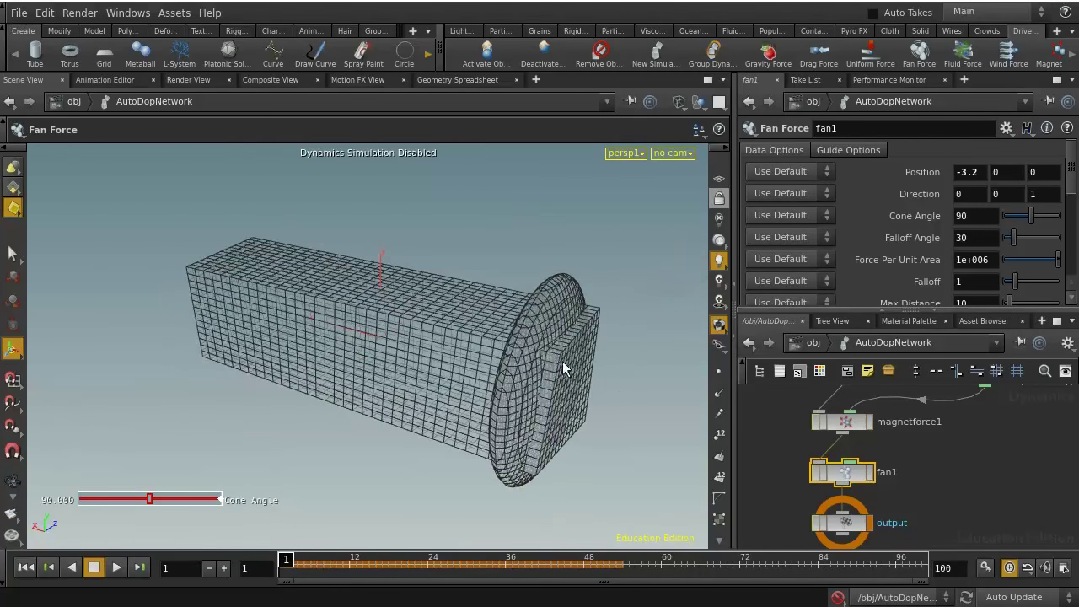
{"action": "key", "text": "w"}
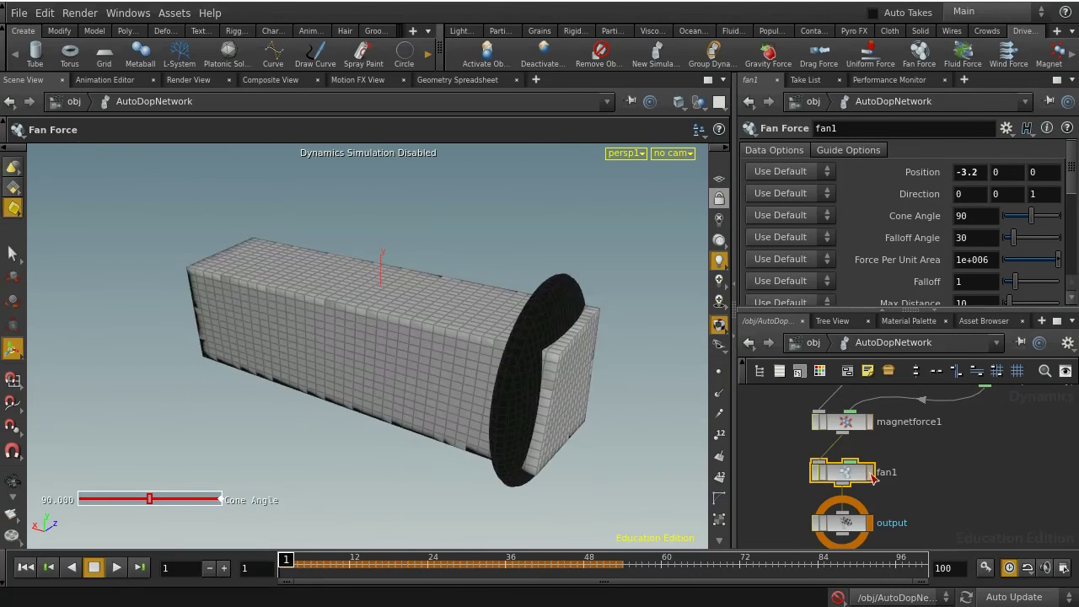
{"action": "left_click_drag", "start_coordinate": [590, 422], "coordinate": [536, 481]}
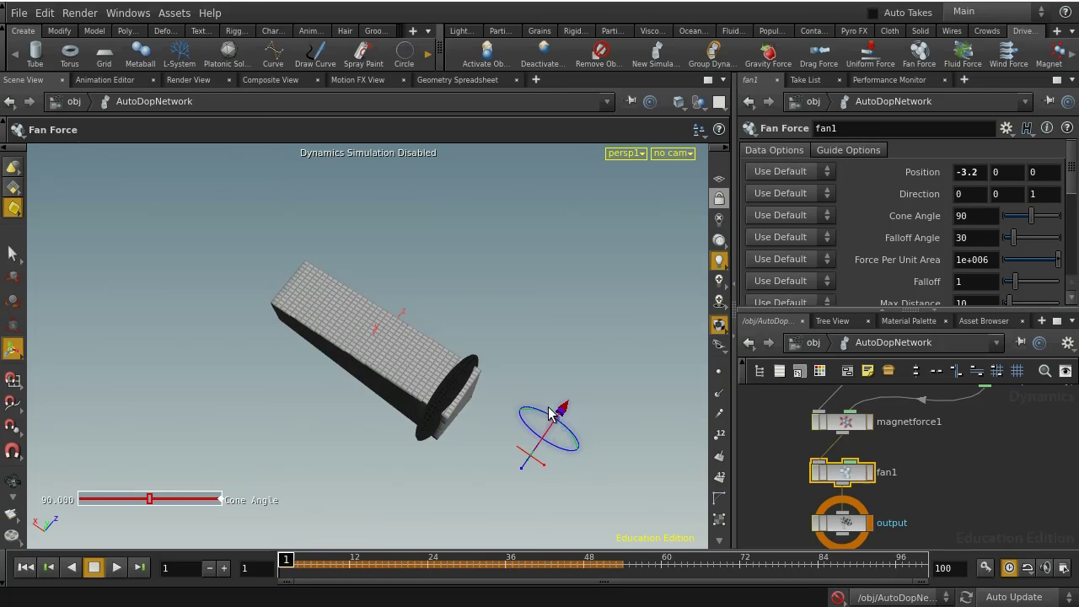
{"action": "key", "text": "Escape"}
{"action": "left_click_drag", "start_coordinate": [547, 424], "coordinate": [592, 487]}
{"action": "key", "text": "Return"}
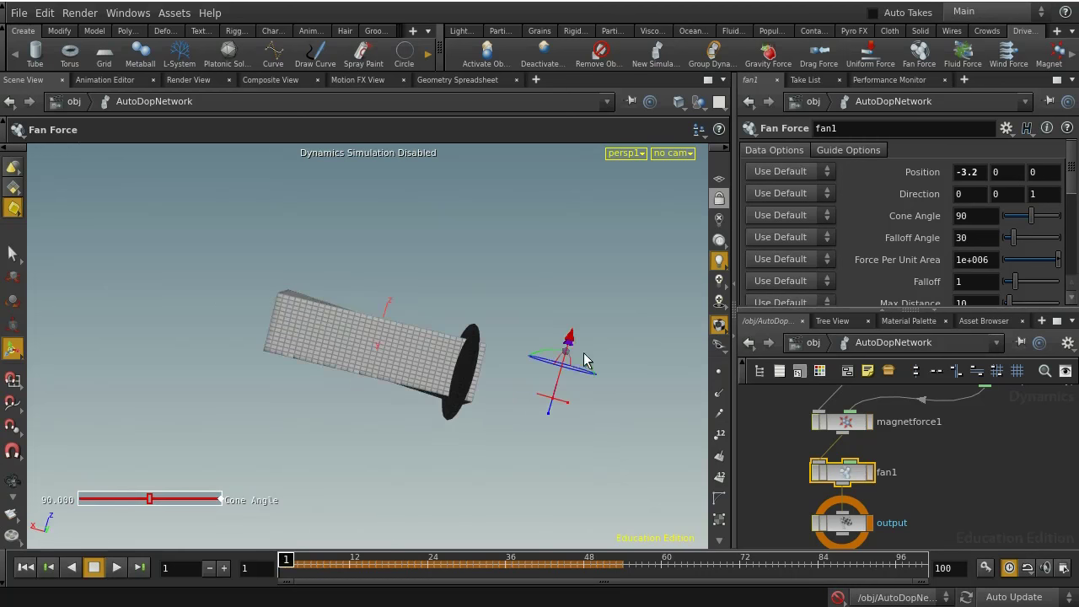
{"action": "left_click_drag", "start_coordinate": [583, 356], "coordinate": [515, 418]}
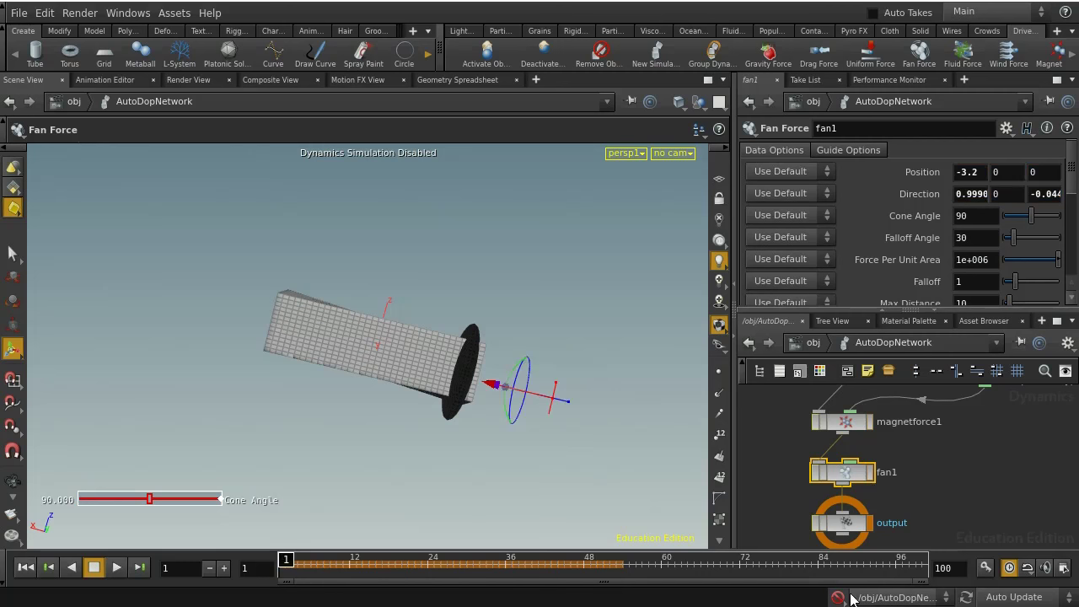
Move the fan cone lower and sideways, to about -3.535, -0.245, 0.3435
{"action": "key", "text": "Escape"}
{"action": "left_click_drag", "start_coordinate": [555, 341], "coordinate": [563, 192]}
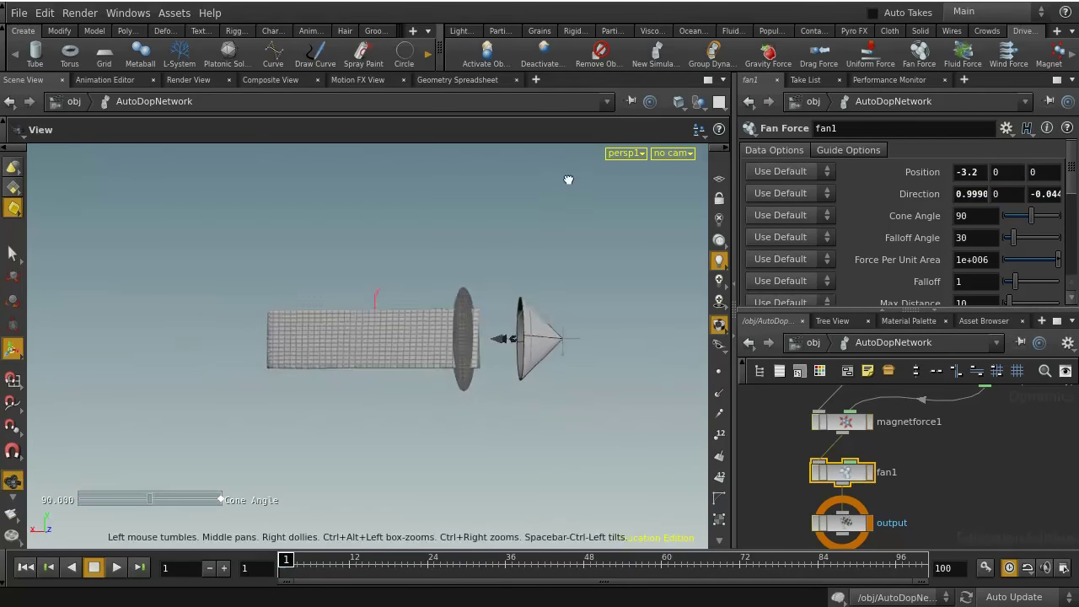
{"action": "scroll", "coordinate": [569, 532], "scroll_direction": "up", "scroll_amount": 5}
{"action": "left_click_drag", "start_coordinate": [629, 394], "coordinate": [506, 441]}
{"action": "key", "text": "Return"}
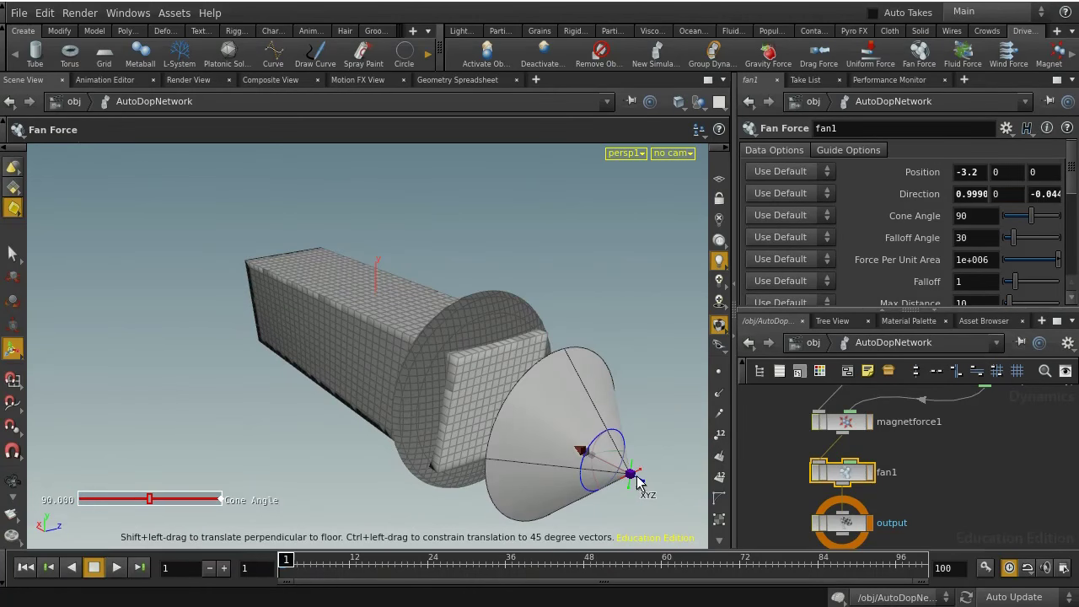
{"action": "left_click_drag", "start_coordinate": [641, 491], "coordinate": [699, 511]}
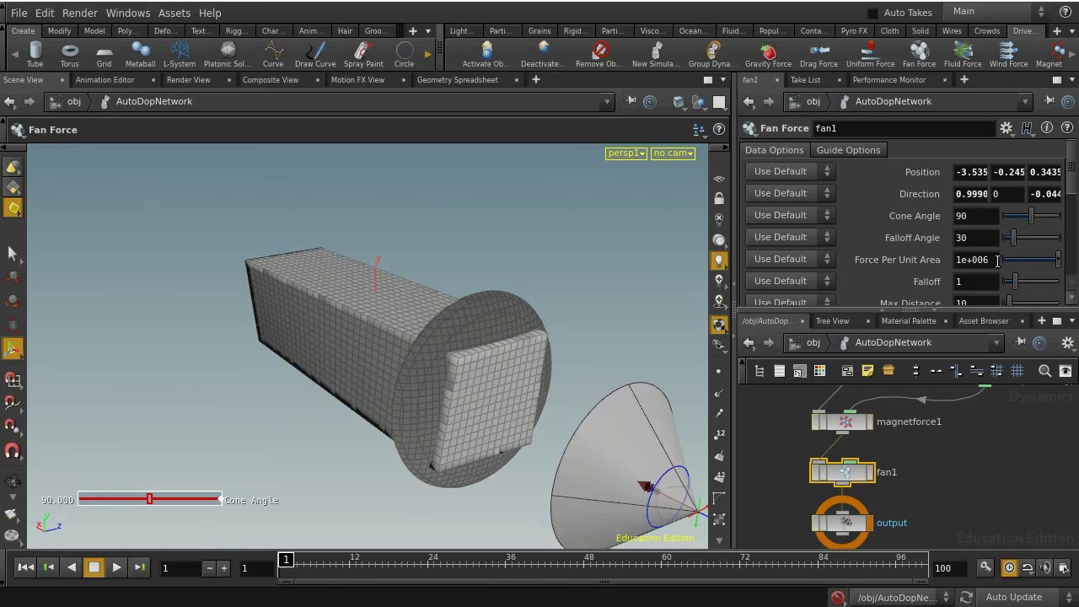
Keyframe Force Per Unit Area at 0 on frames 1 and 40, and 1e+006 on frame 55
{"action": "middle_click", "coordinate": [904, 261], "text": "ctrl"}
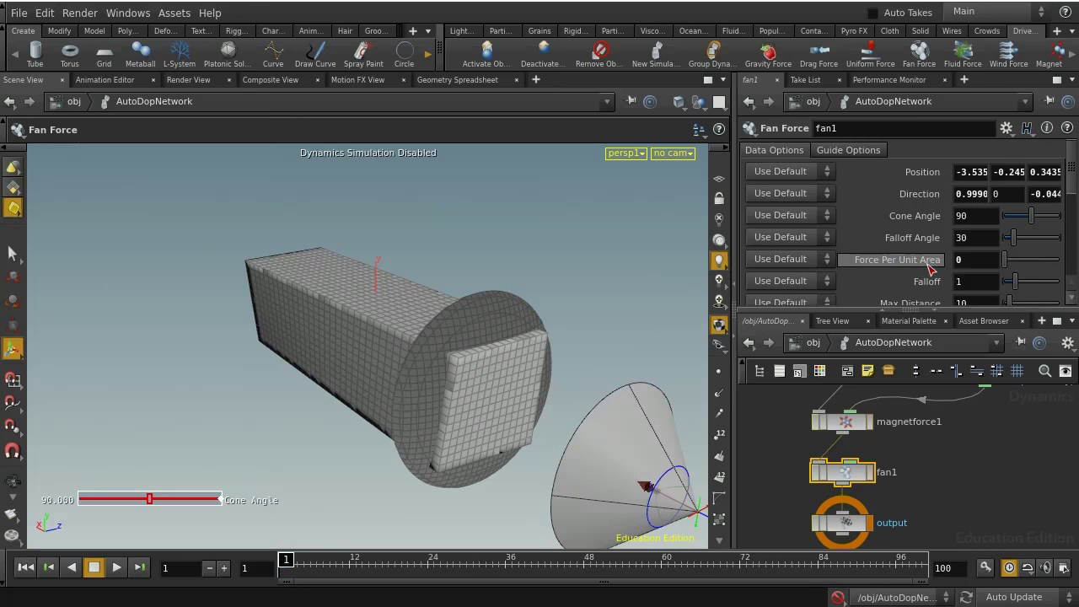
{"action": "left_click", "coordinate": [928, 262], "text": "alt"}
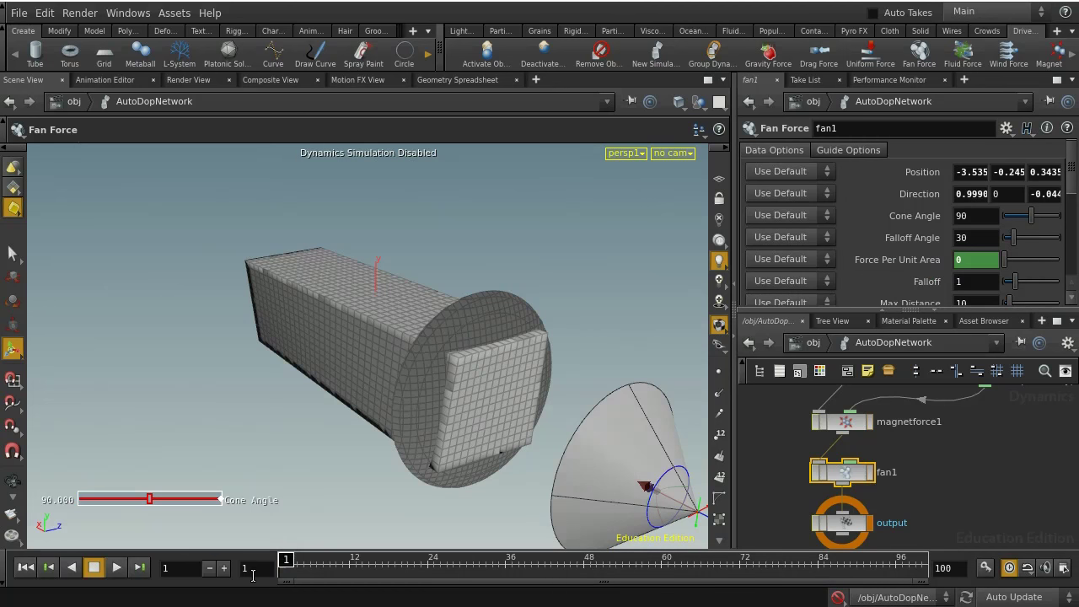
{"action": "left_click", "coordinate": [542, 563]}
{"action": "left_click", "coordinate": [532, 563]}
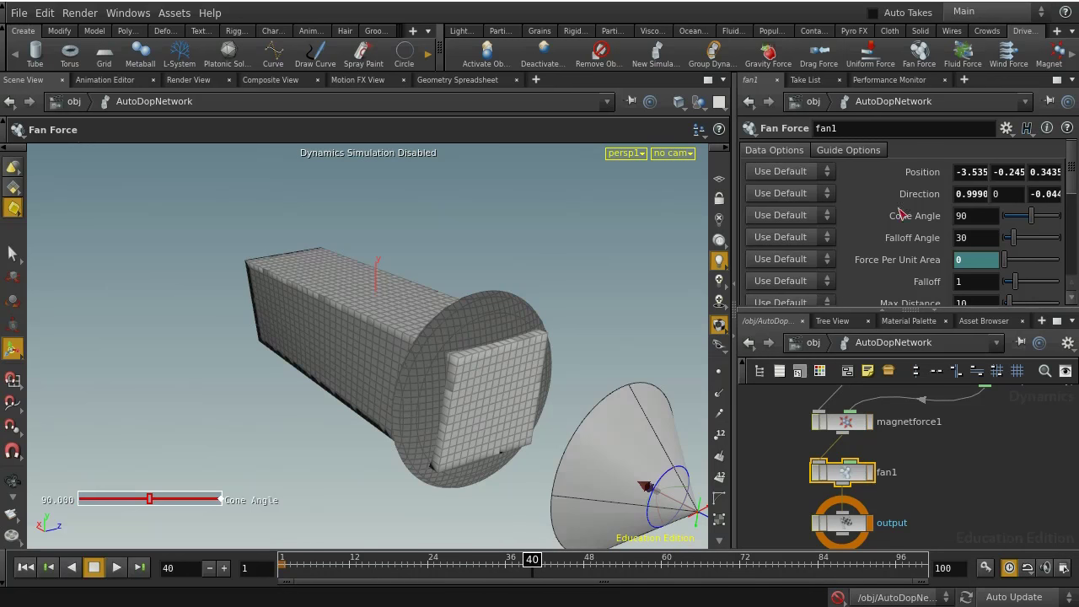
{"action": "left_click", "coordinate": [924, 264], "text": "alt"}
{"action": "left_click", "coordinate": [630, 565]}
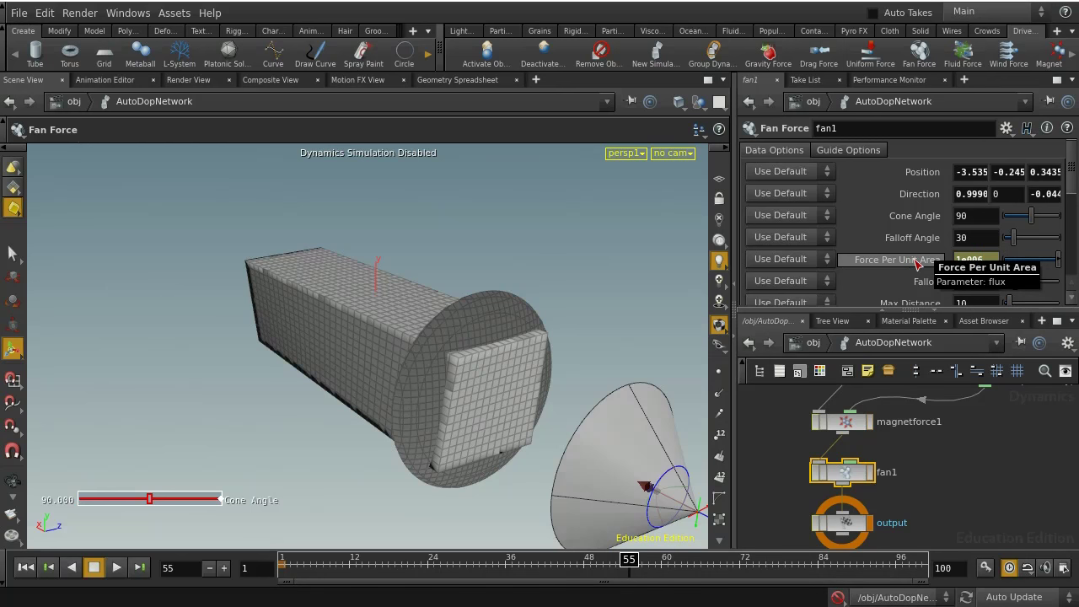
{"action": "left_click", "coordinate": [936, 263]}
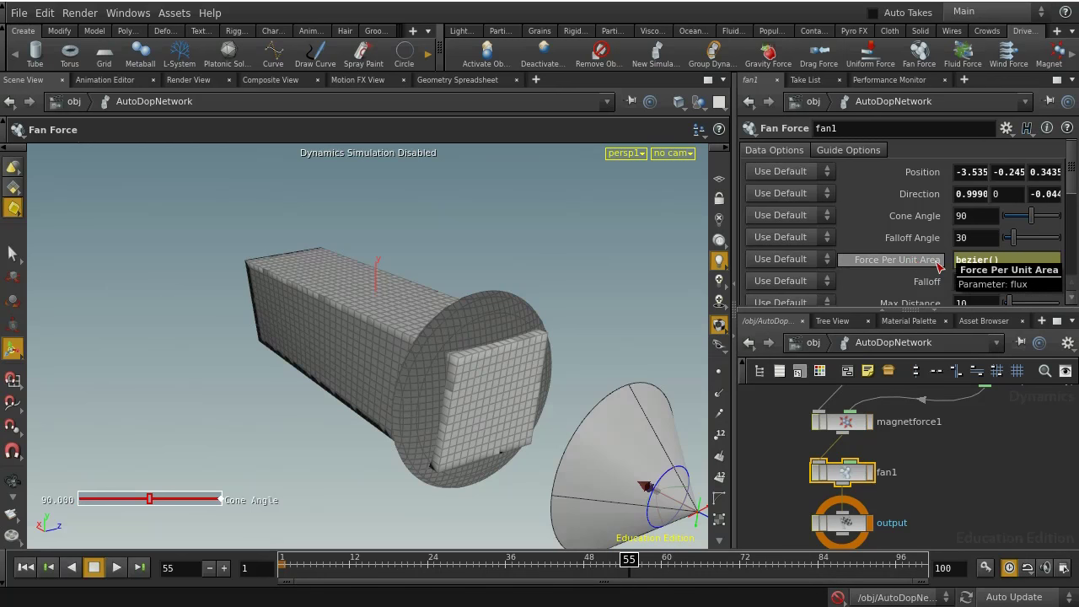
{"action": "left_click", "coordinate": [937, 263]}
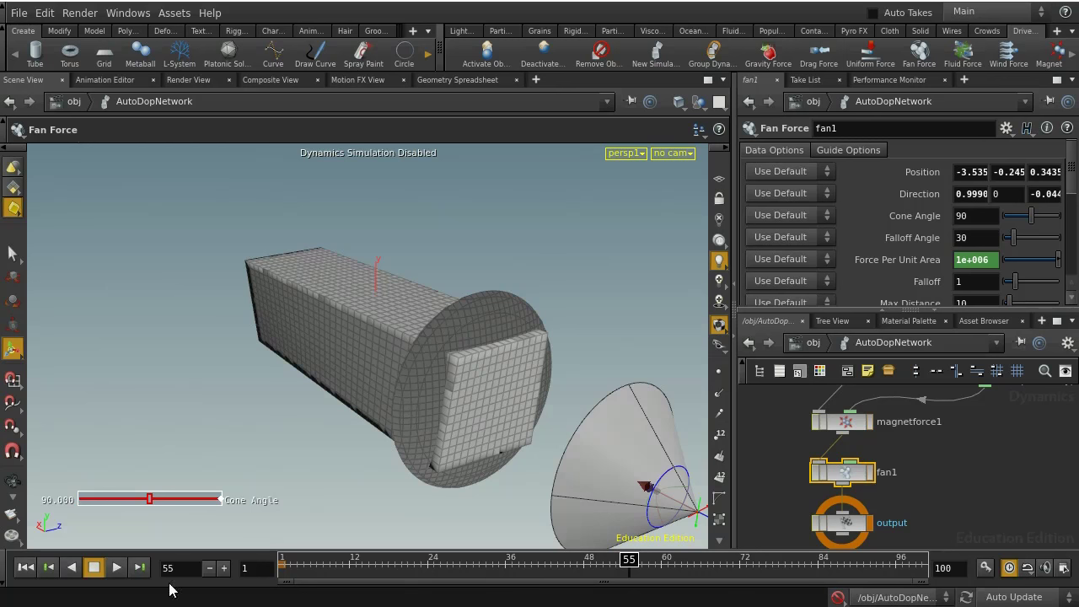
Rewind to frame 1 and play the simulation to watch the fan take effect
{"action": "left_click", "coordinate": [34, 568]}
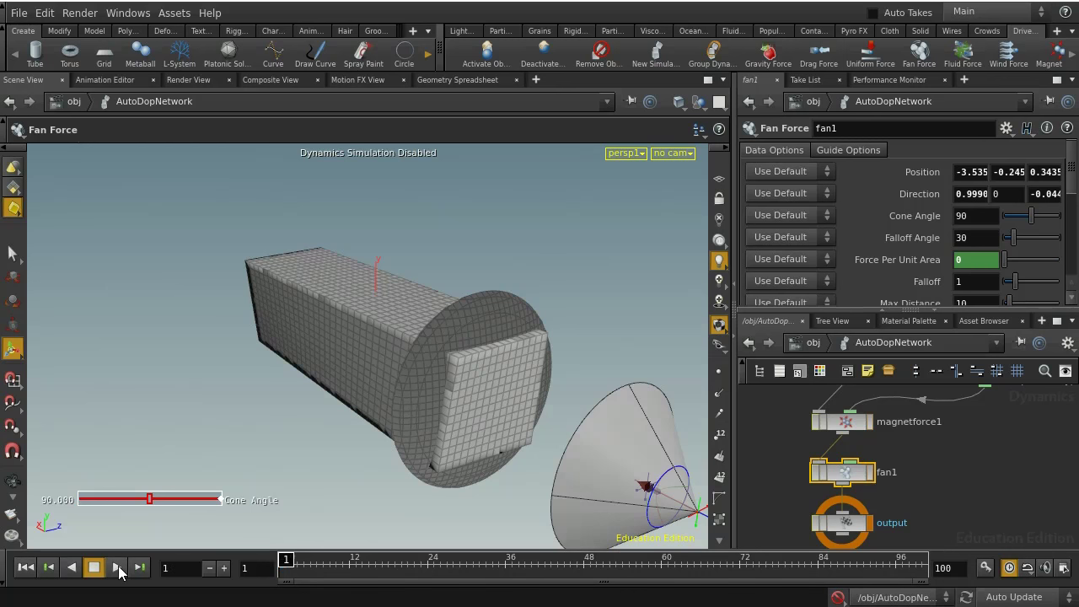
{"action": "left_click", "coordinate": [118, 570]}
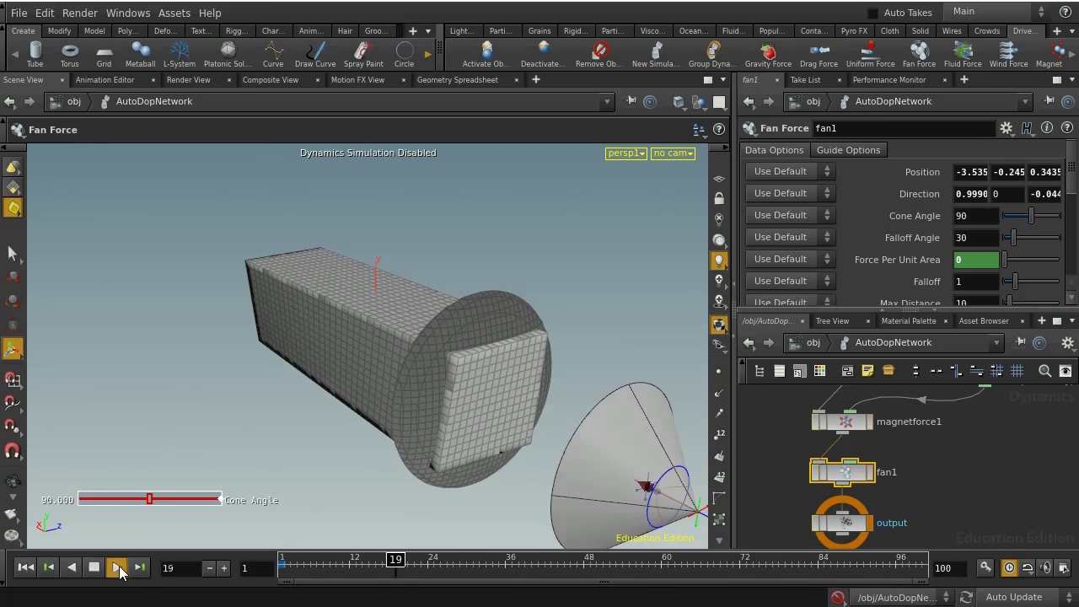
{"action": "left_click", "coordinate": [95, 568]}
{"action": "left_click", "coordinate": [26, 567]}
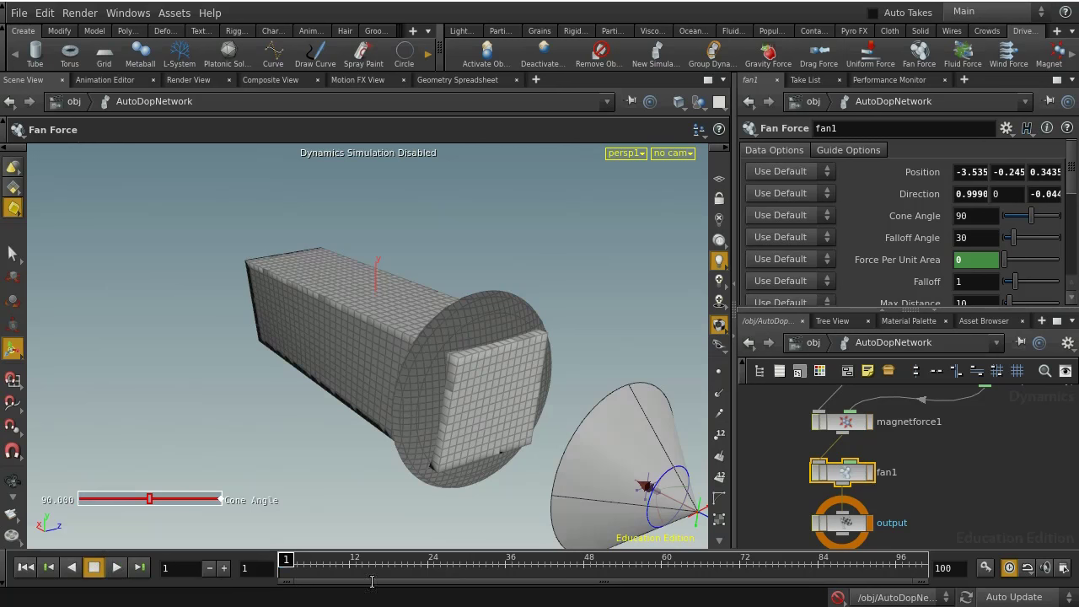
{"action": "left_click", "coordinate": [115, 570]}
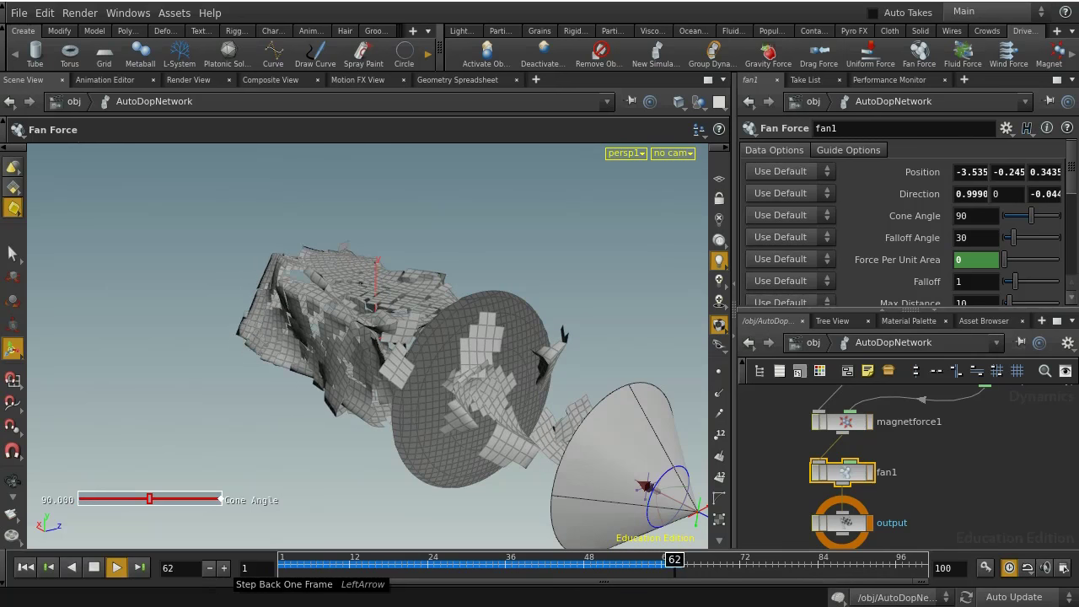
Stop playback at frame 66, enter 1000000 for Force Per Unit Area, and select magnetforce1
{"action": "left_click", "coordinate": [93, 567]}
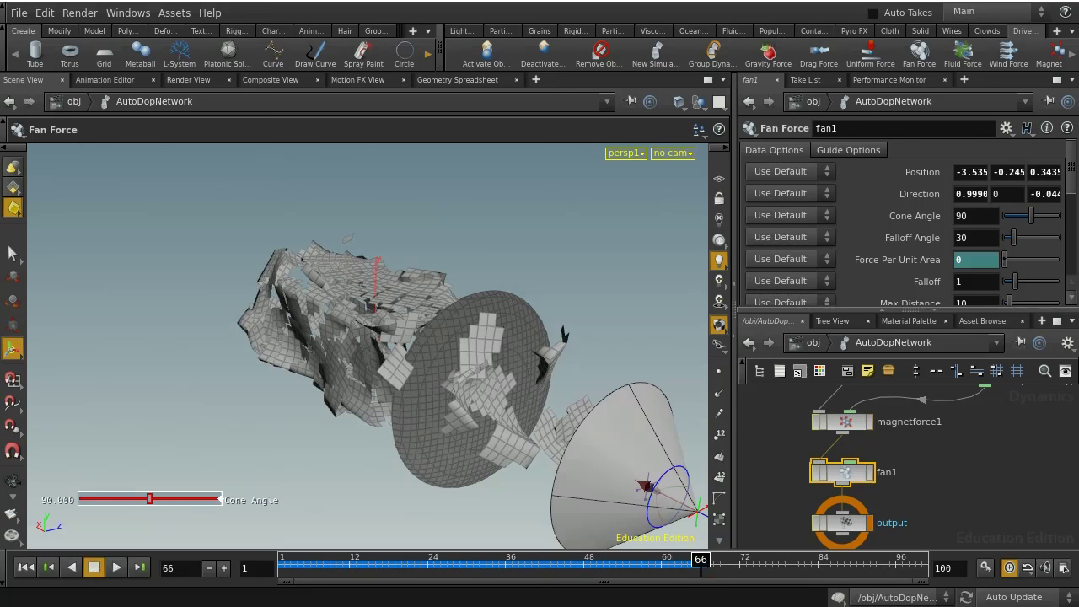
{"action": "type", "text": "1000000"}
{"action": "key", "text": "Return"}
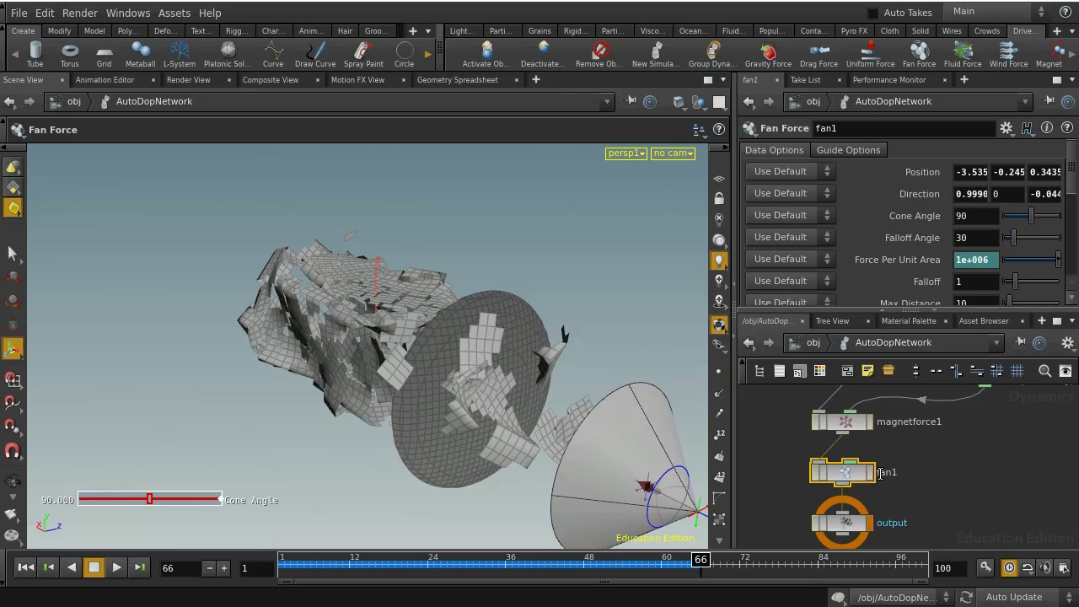
{"action": "middle_click_drag", "start_coordinate": [969, 474], "coordinate": [987, 494]}
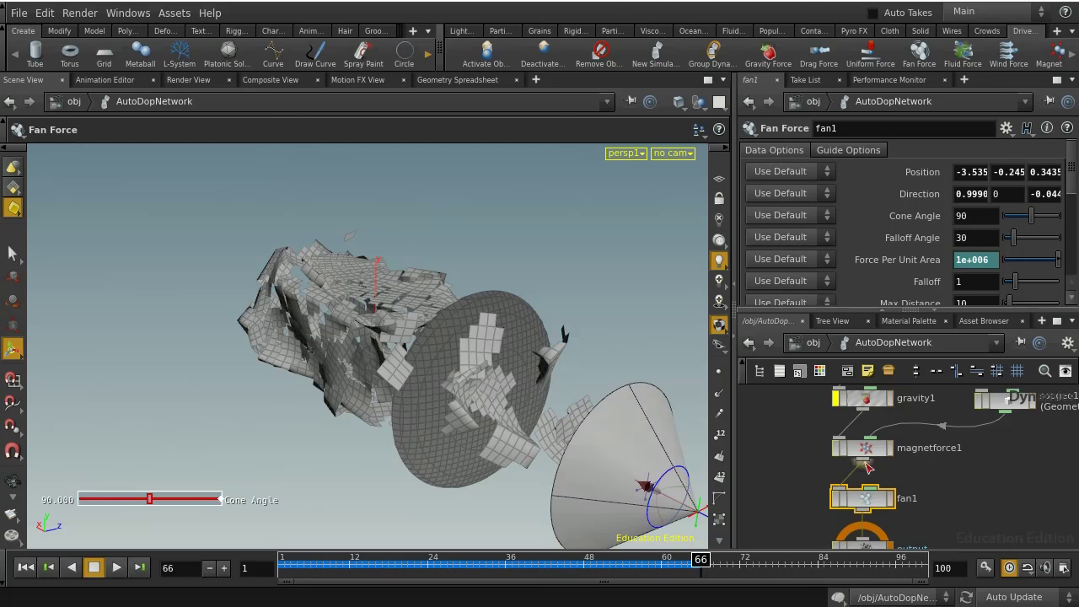
{"action": "left_click", "coordinate": [866, 453]}
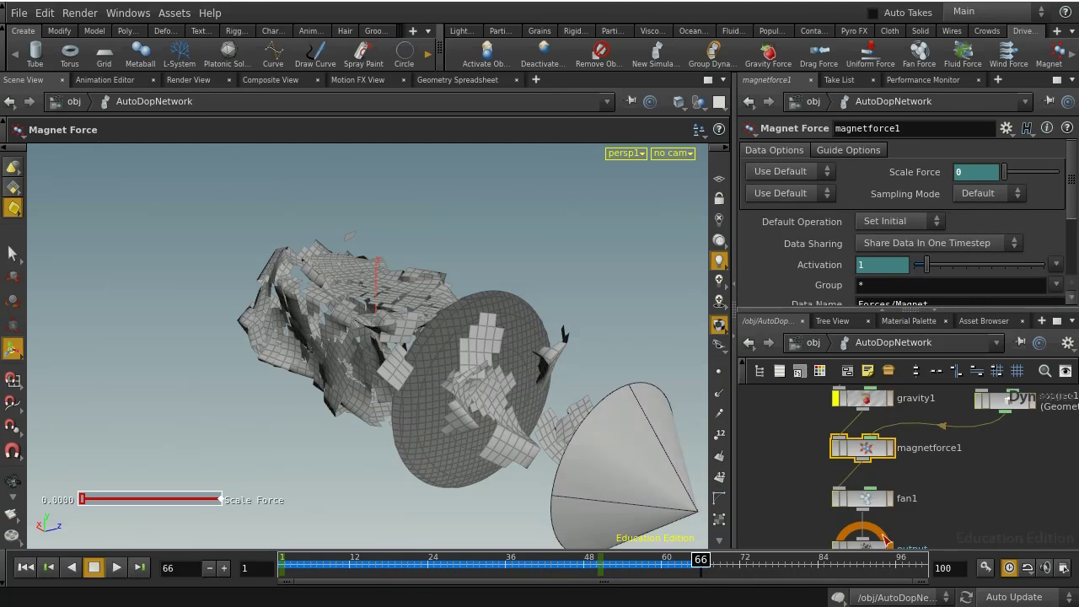
Switch magnetforce1's Scale Force data option from Use Default to Set Always
{"action": "left_click", "coordinate": [877, 503]}
{"action": "left_click", "coordinate": [880, 454]}
{"action": "left_click_drag", "start_coordinate": [1072, 202], "coordinate": [1072, 164]}
{"action": "left_click", "coordinate": [828, 172]}
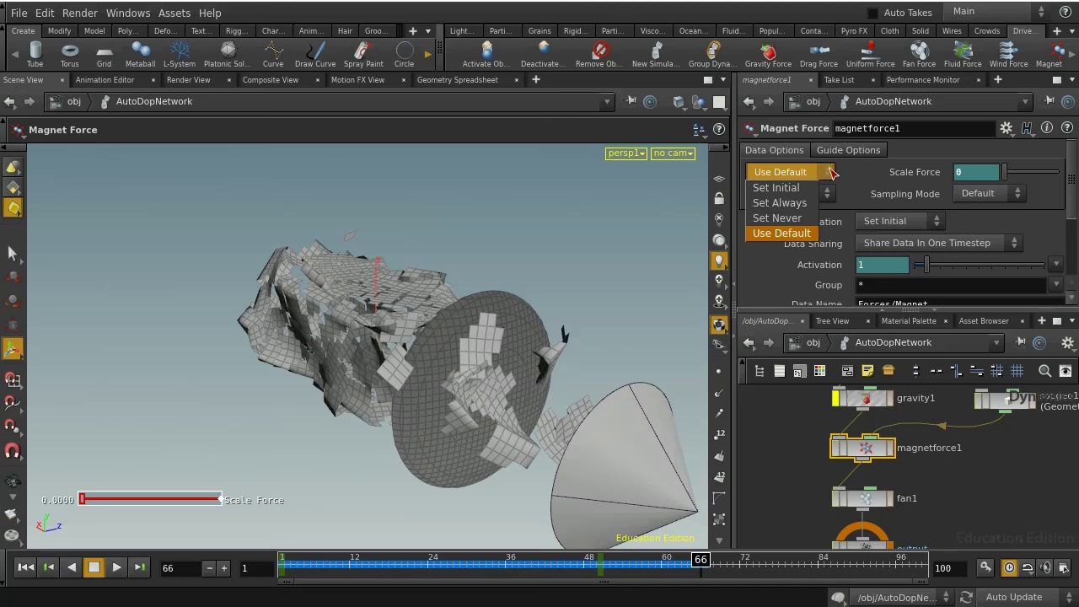
{"action": "left_click", "coordinate": [816, 203]}
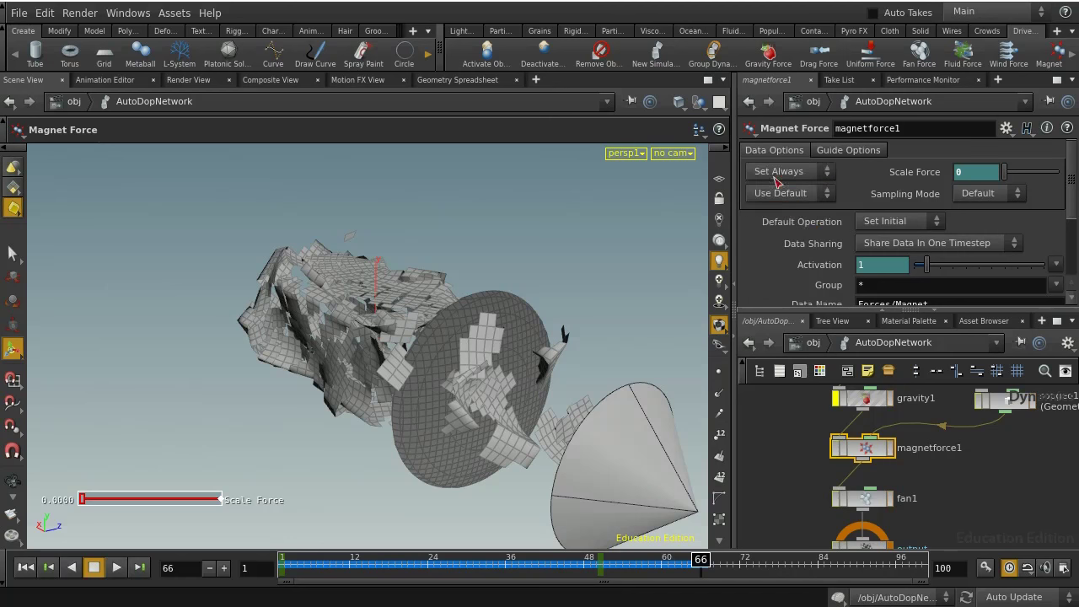
{"action": "middle_click_drag", "start_coordinate": [961, 513], "coordinate": [963, 471]}
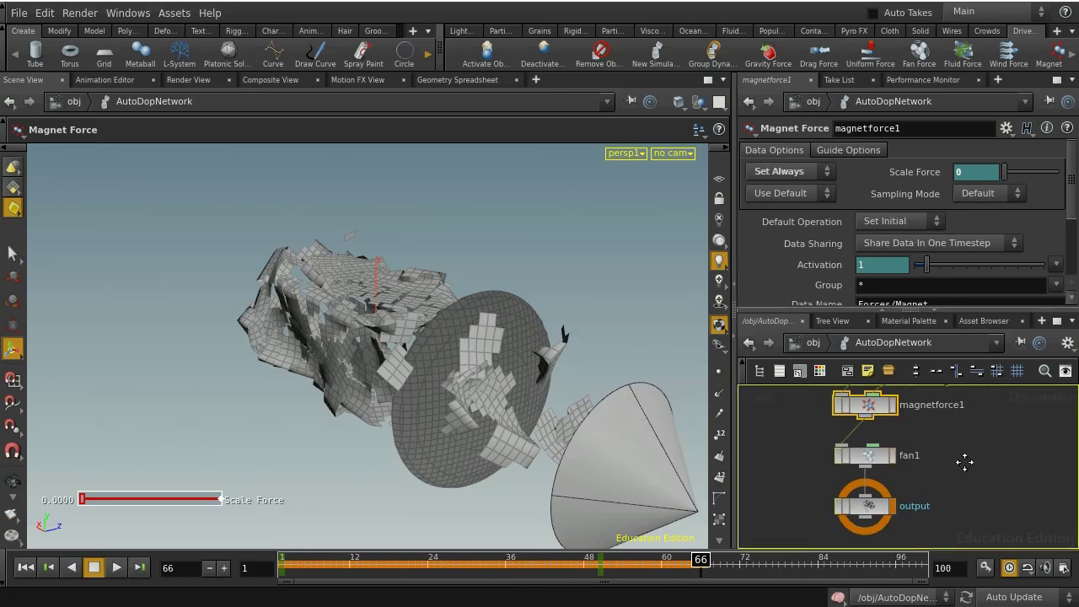
{"action": "left_click", "coordinate": [881, 459]}
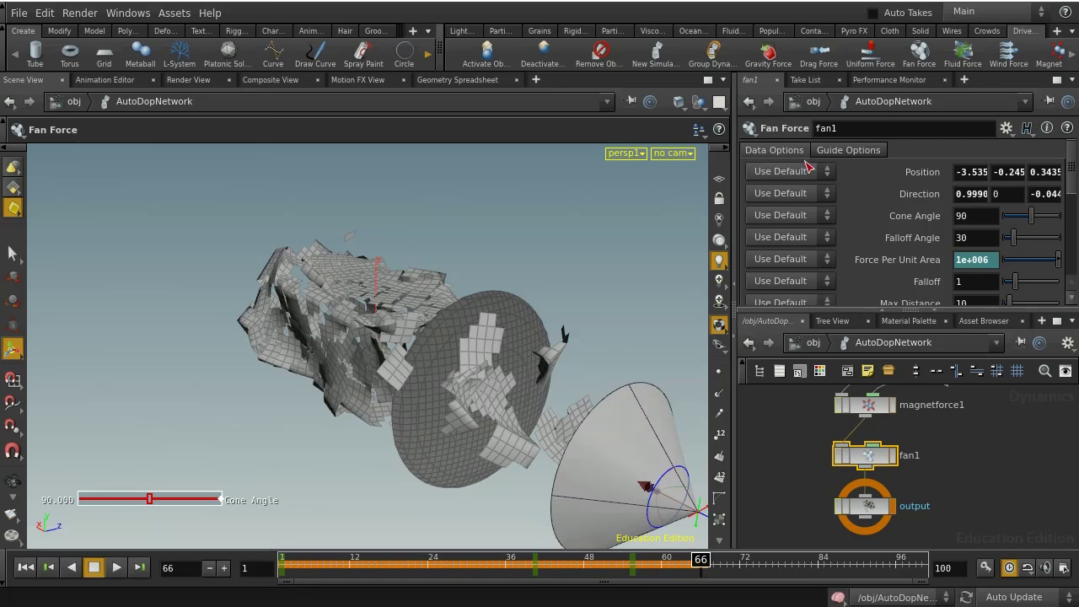
Set fan1's Force Per Unit Area to Set Always and replay the simulation to frame 63
{"action": "left_click", "coordinate": [797, 260]}
{"action": "left_click", "coordinate": [779, 290]}
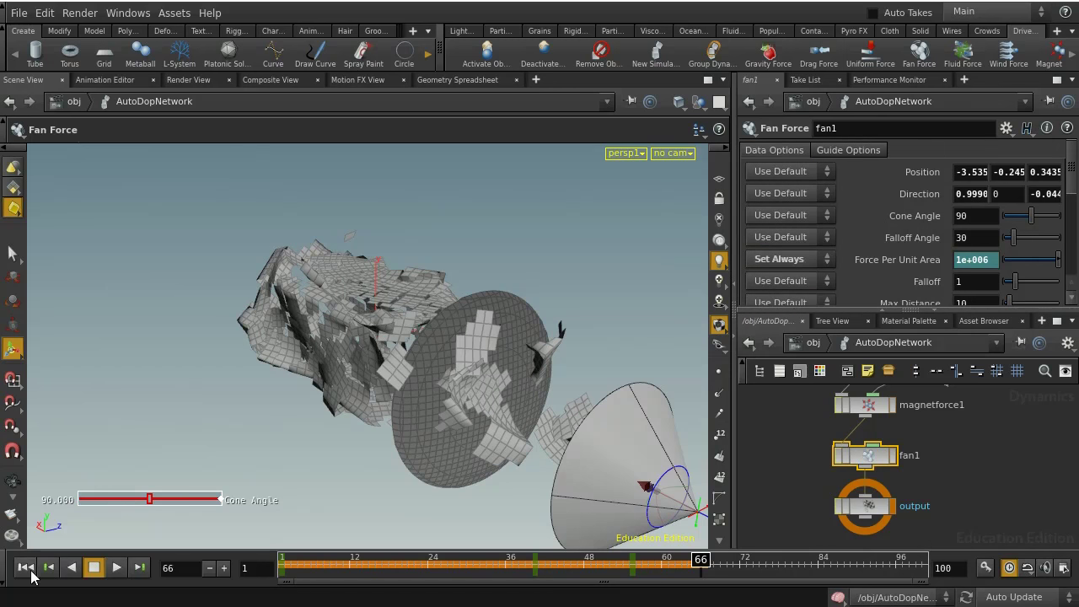
{"action": "left_click", "coordinate": [27, 567]}
{"action": "left_click", "coordinate": [117, 568]}
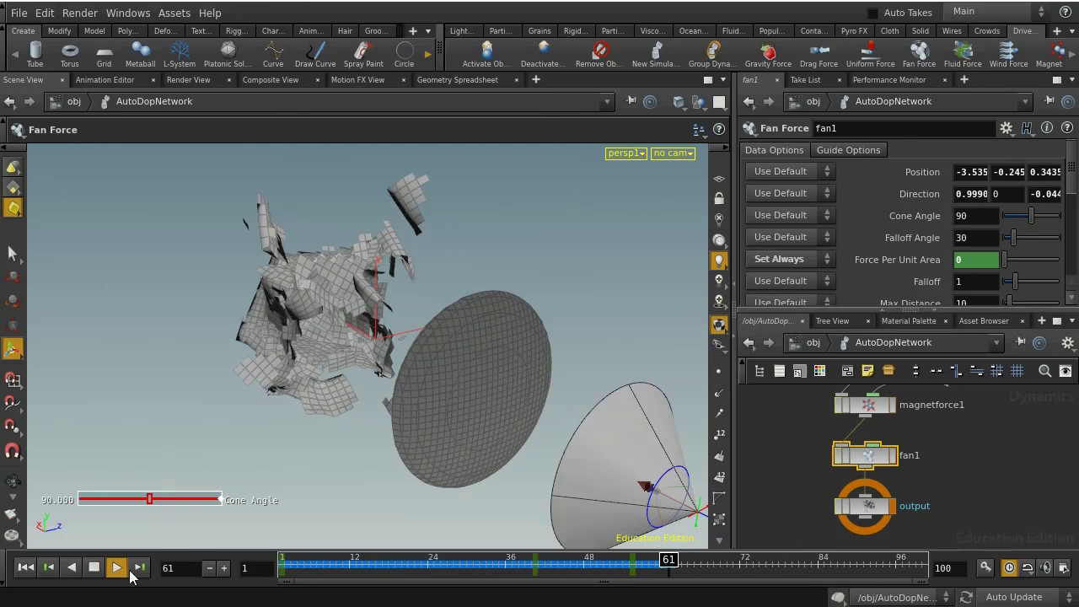
{"action": "left_click", "coordinate": [93, 567]}
{"action": "key", "text": "ctrl+z"}
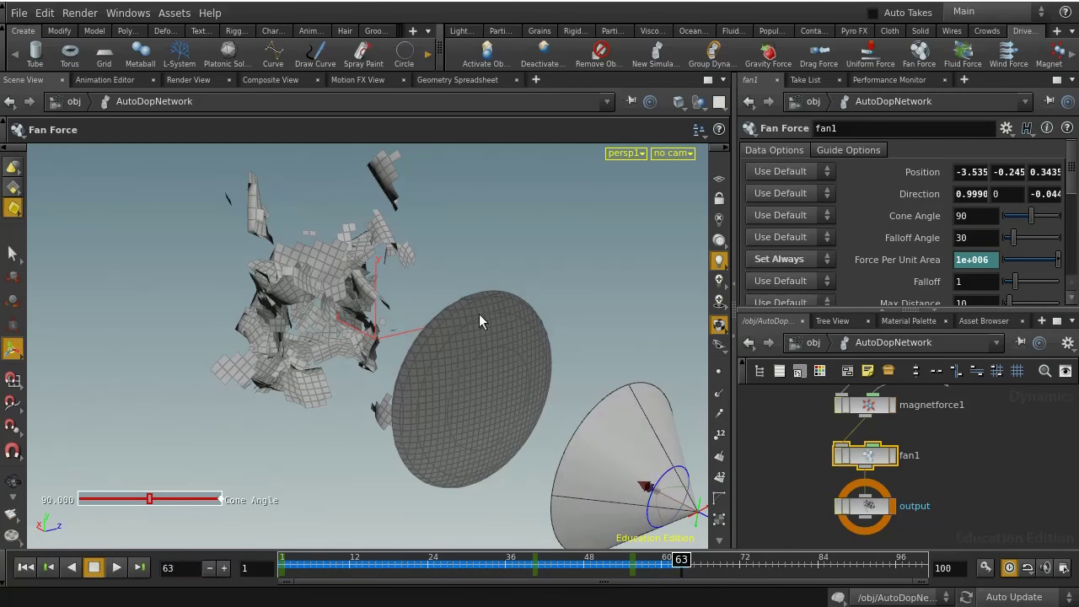
Orbit around the flying fragments, then return to the obj level
{"action": "key", "text": "space"}
{"action": "left_click_drag", "start_coordinate": [492, 286], "coordinate": [516, 378]}
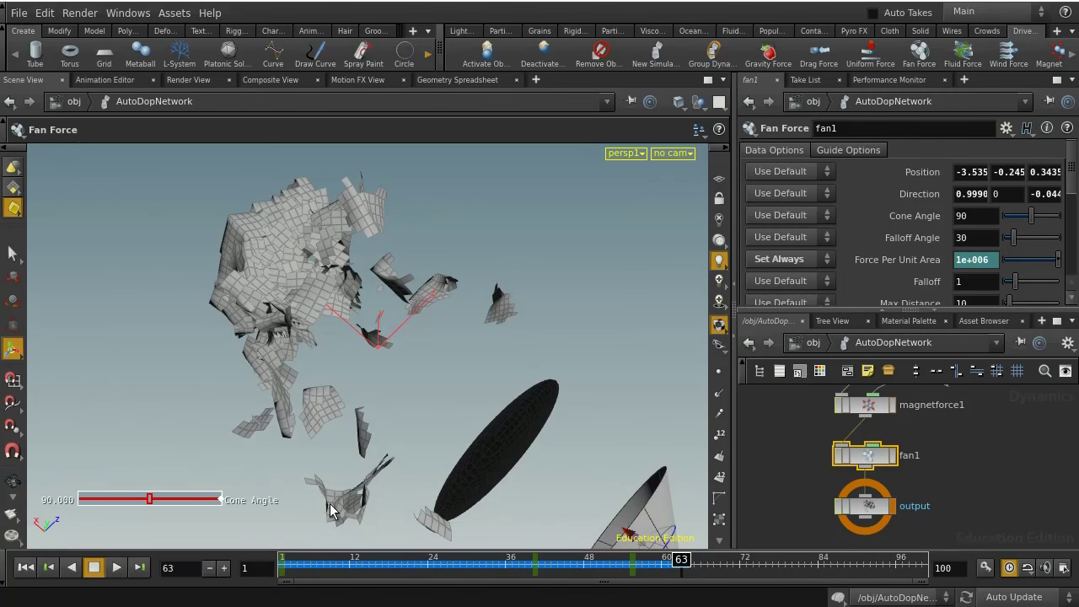
{"action": "key", "text": "space"}
{"action": "left_click_drag", "start_coordinate": [355, 465], "coordinate": [359, 445]}
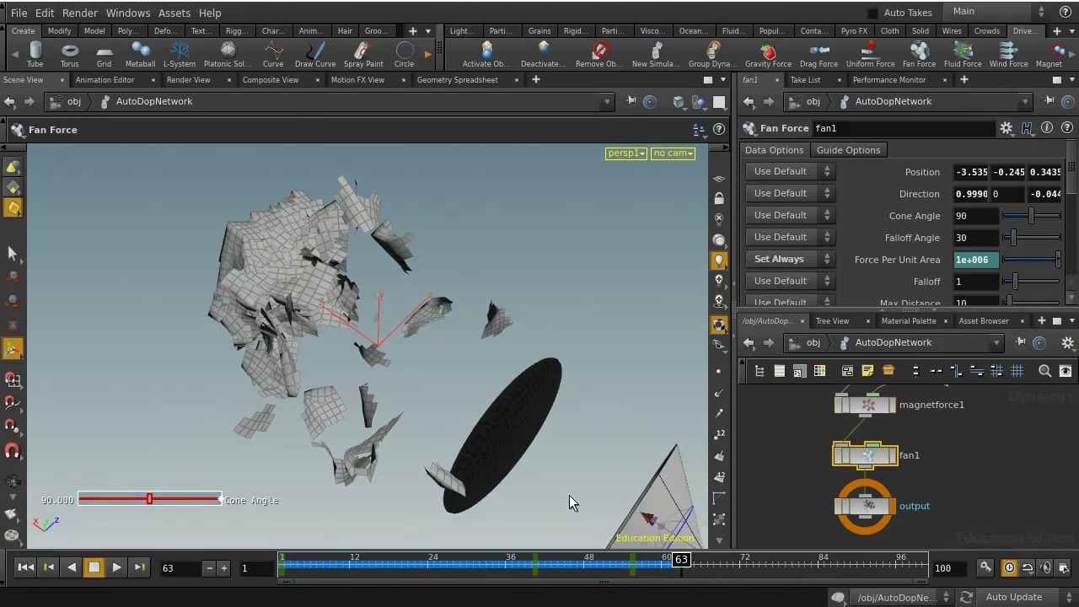
{"action": "left_click", "coordinate": [809, 344]}
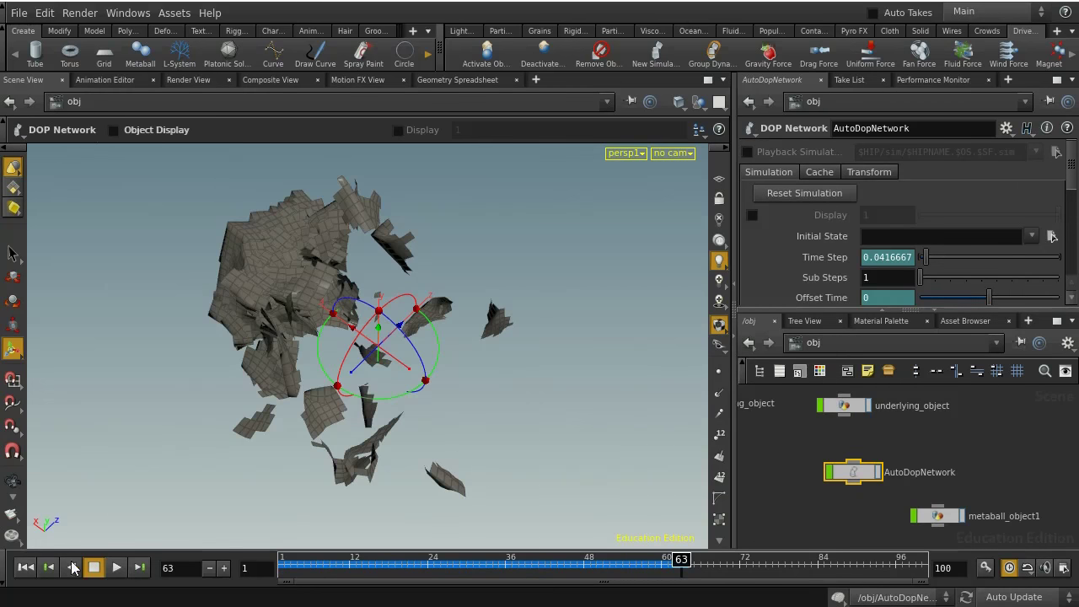
Rewind to frame 1, select underlying_object, and show its wireframe over the shaded box
{"action": "left_click", "coordinate": [29, 567]}
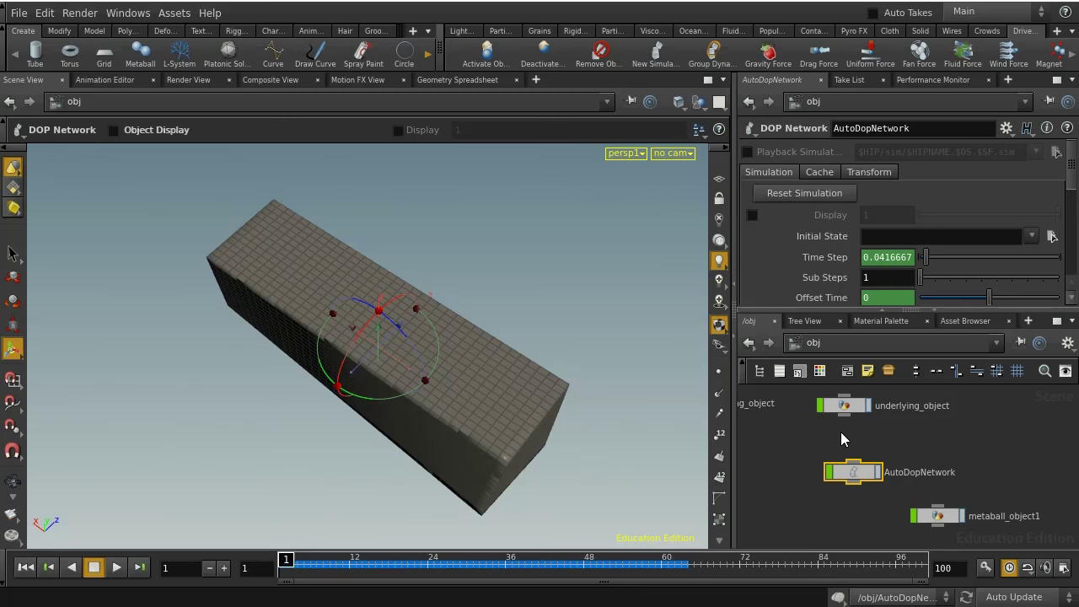
{"action": "middle_click_drag", "start_coordinate": [801, 438], "coordinate": [826, 472]}
{"action": "left_click", "coordinate": [862, 457]}
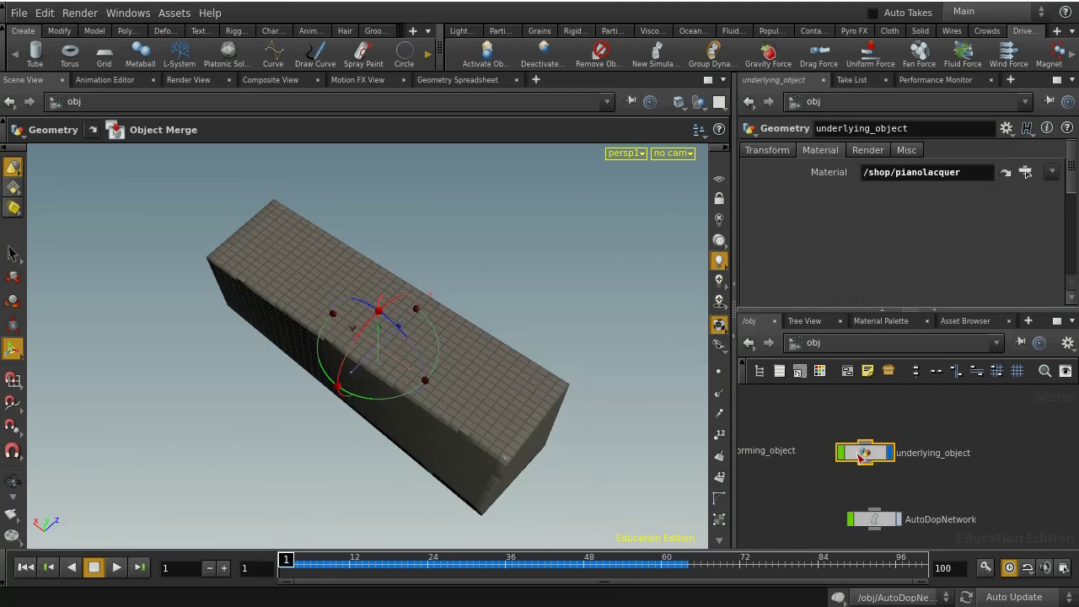
{"action": "key", "text": "w"}
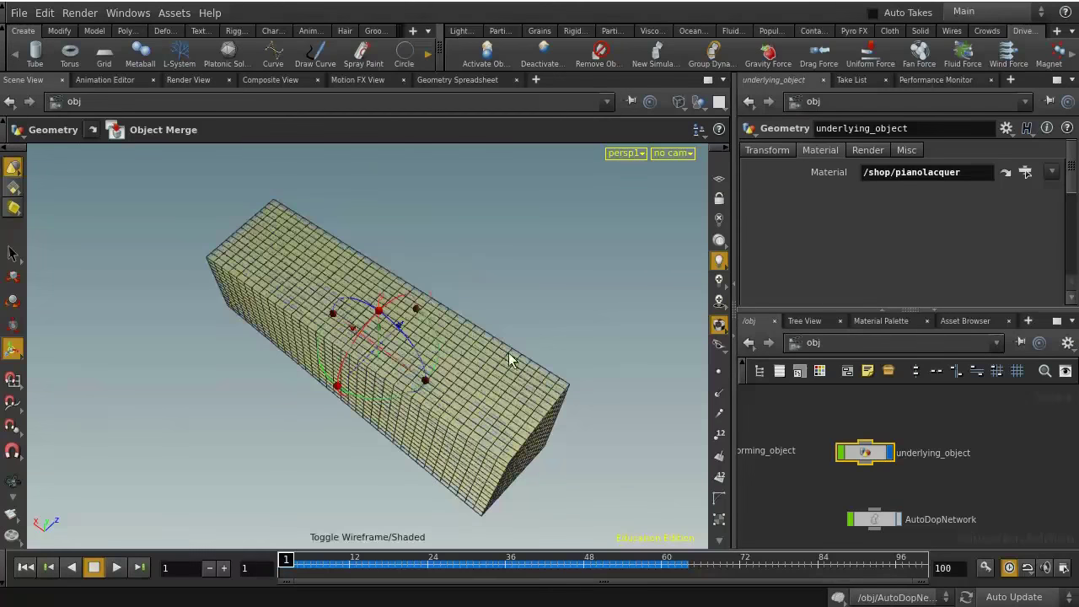
{"action": "key", "text": "Escape"}
{"action": "mouse_move", "coordinate": [512, 360]}
{"action": "left_mouse_down"}
{"action": "mouse_move", "coordinate": [513, 255]}
{"action": "mouse_move", "coordinate": [534, 285]}
{"action": "mouse_move", "coordinate": [520, 323]}
{"action": "left_mouse_up"}
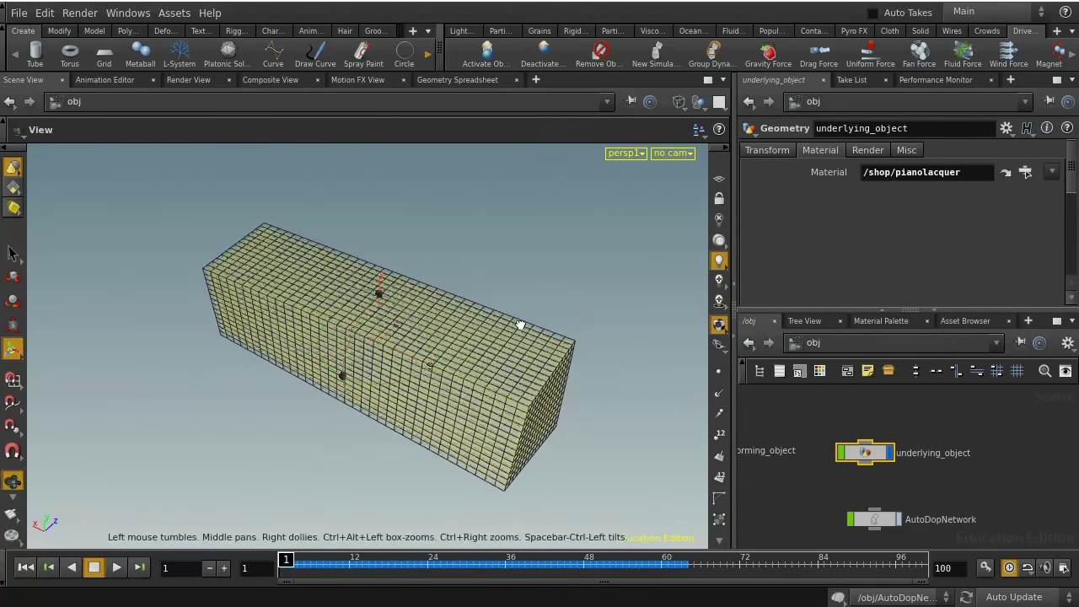
{"action": "key", "text": "Escape"}
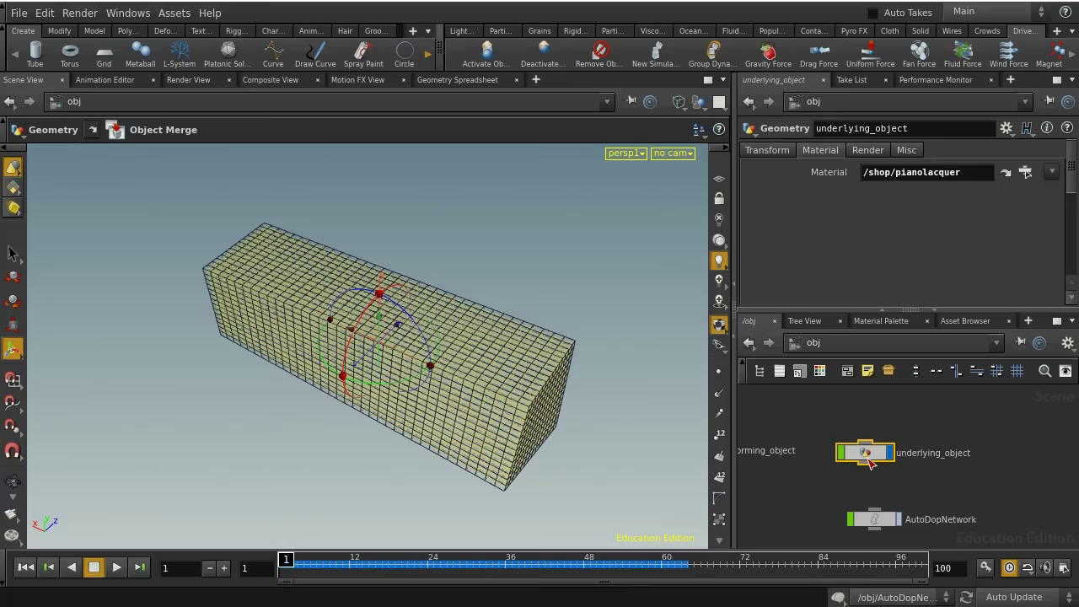
Make underlying_object a Deforming Collider from the Cloth shelf, then go inside AutoDopNetwork
{"action": "left_click", "coordinate": [575, 30]}
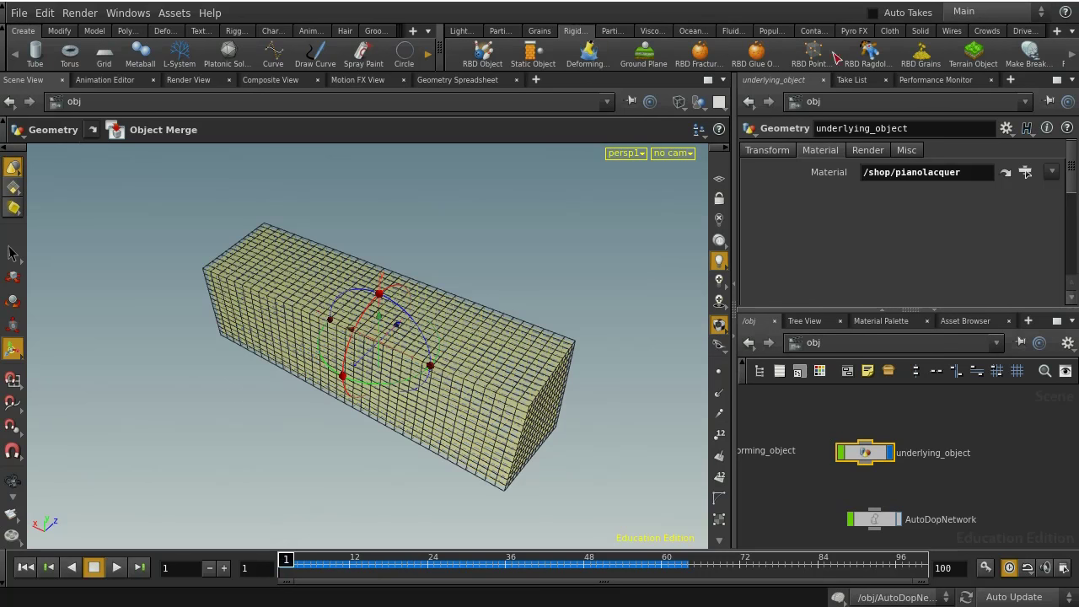
{"action": "left_click", "coordinate": [890, 31]}
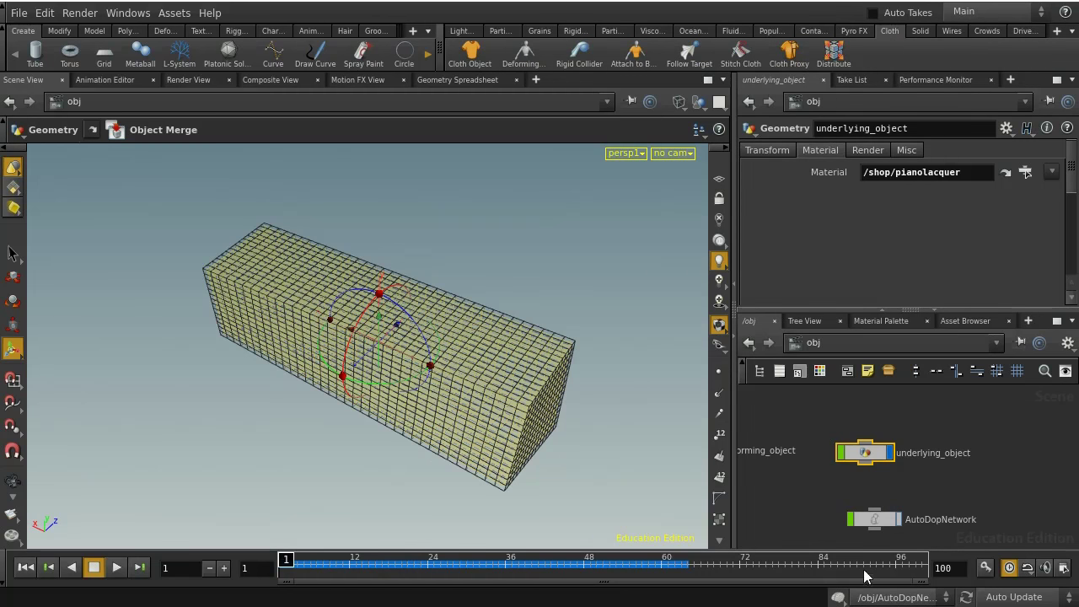
{"action": "left_click", "coordinate": [525, 51]}
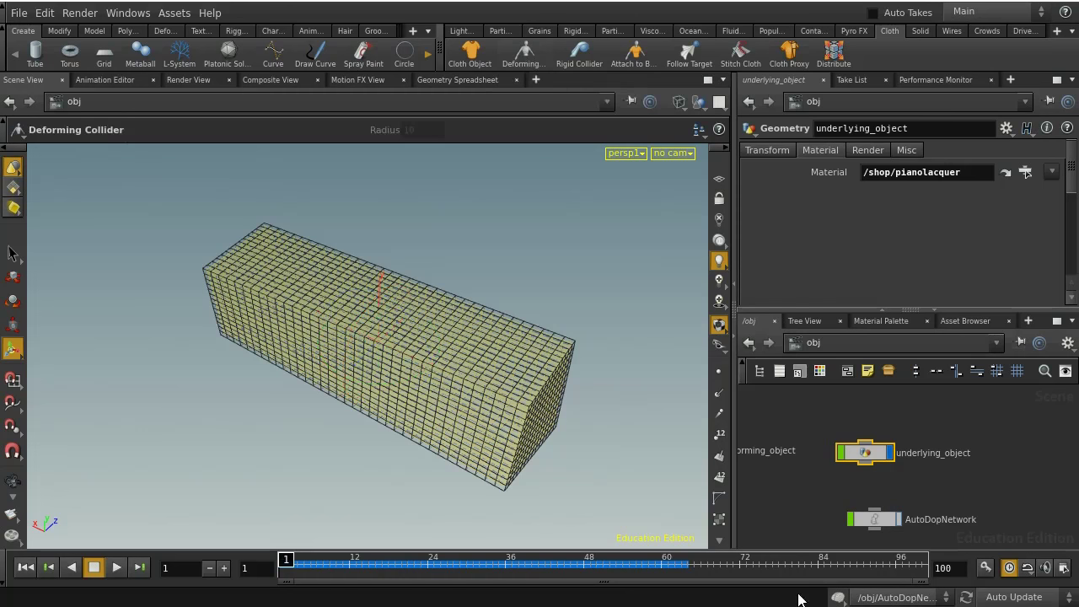
{"action": "key", "text": "Return"}
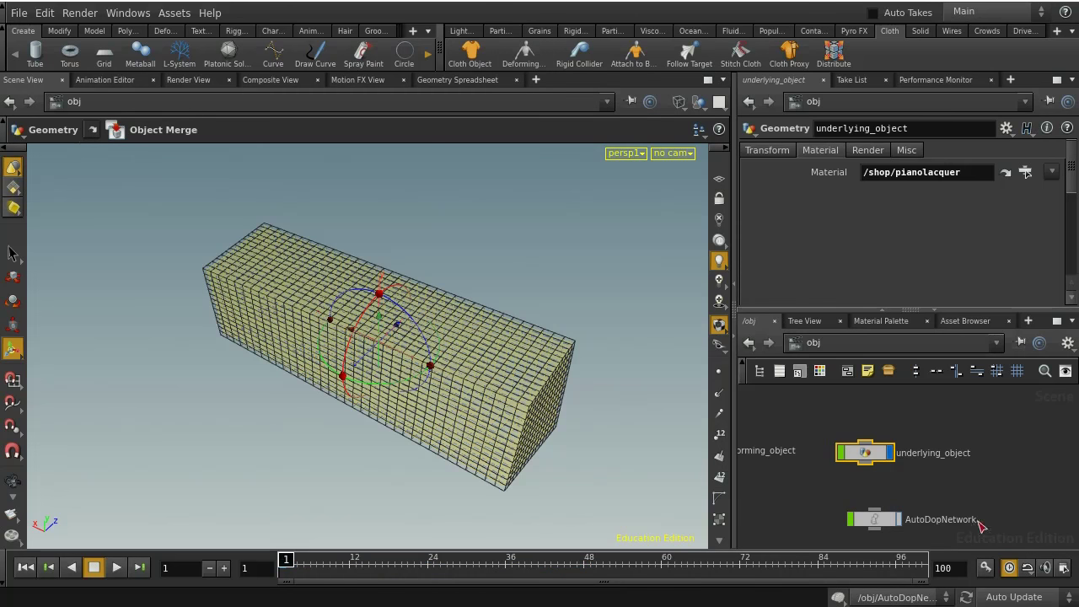
{"action": "double_click", "coordinate": [874, 518]}
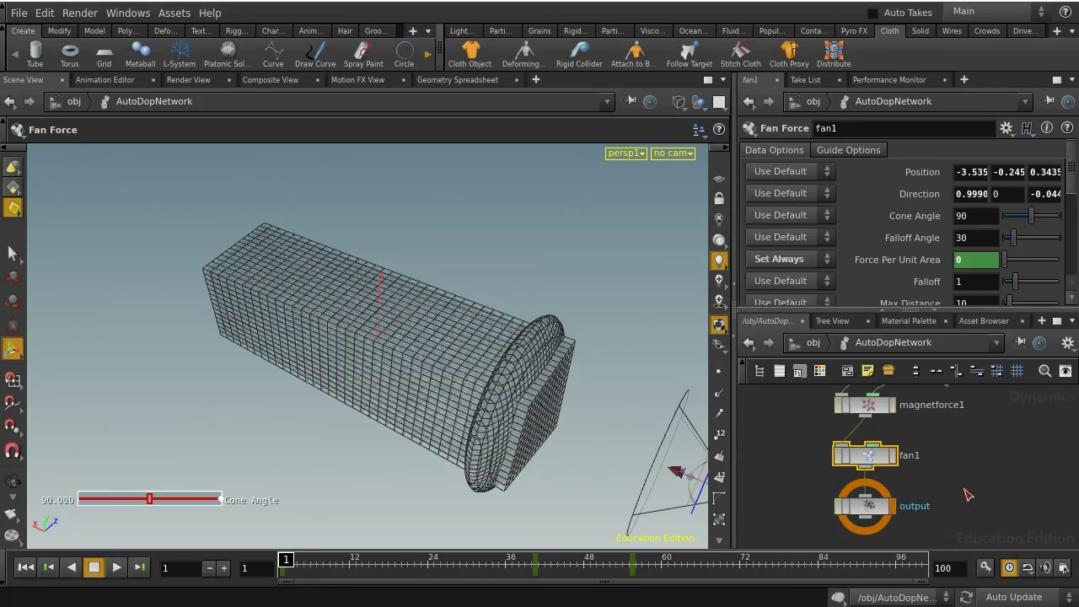
Frame the AutoDopNetwork and select underlying_object, merge3 and staticsolver1 together
{"action": "middle_click_drag", "start_coordinate": [970, 469], "coordinate": [928, 524]}
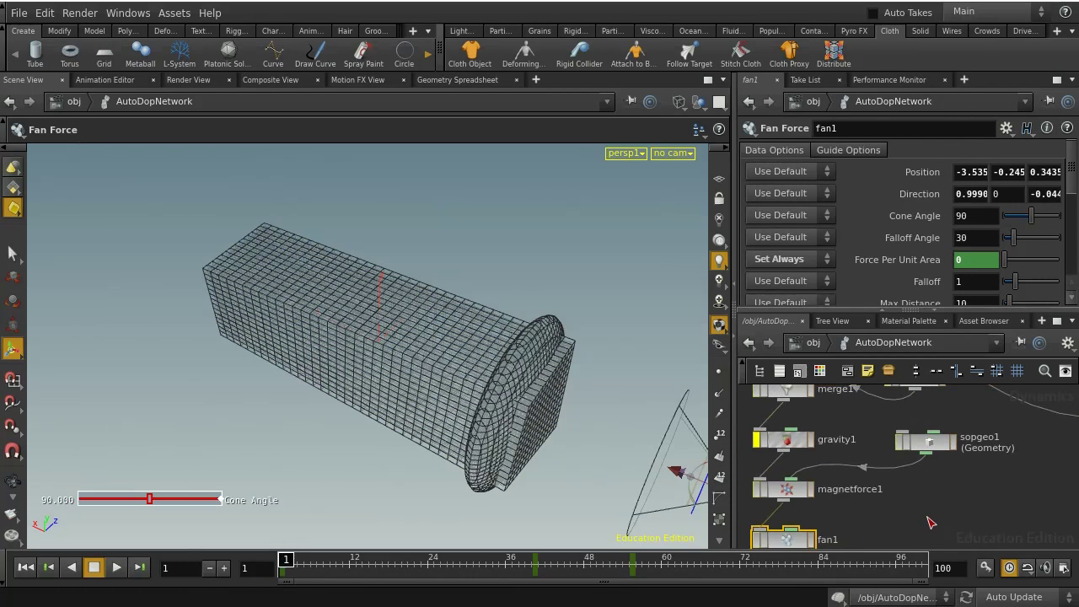
{"action": "scroll", "coordinate": [931, 523], "scroll_direction": "up", "scroll_amount": 1}
{"action": "key", "text": "h"}
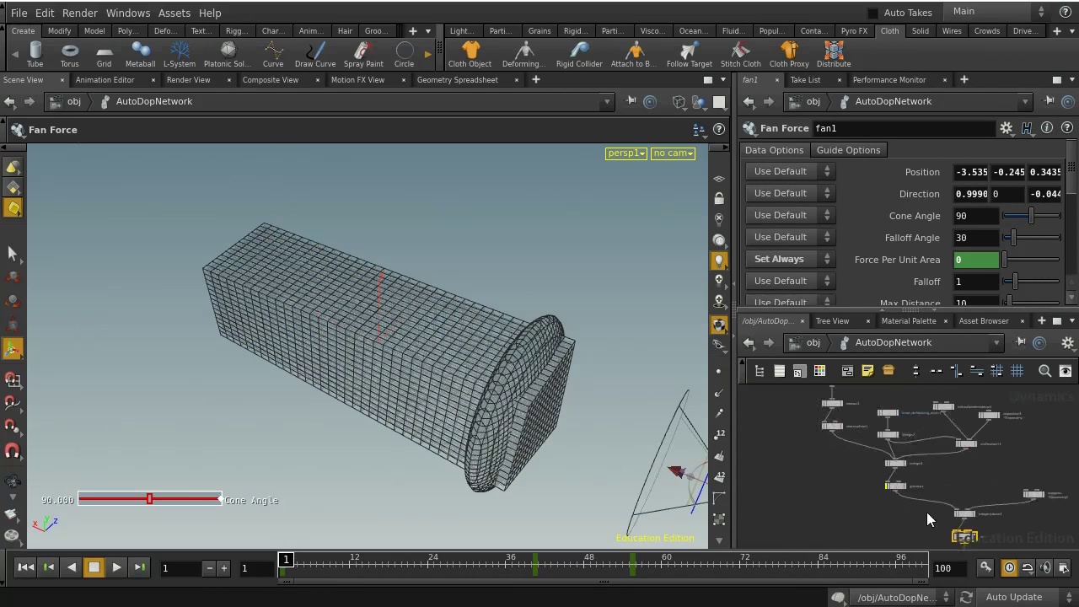
{"action": "scroll", "coordinate": [927, 512], "scroll_direction": "up", "scroll_amount": 3}
{"action": "middle_click_drag", "start_coordinate": [1033, 518], "coordinate": [1019, 539]}
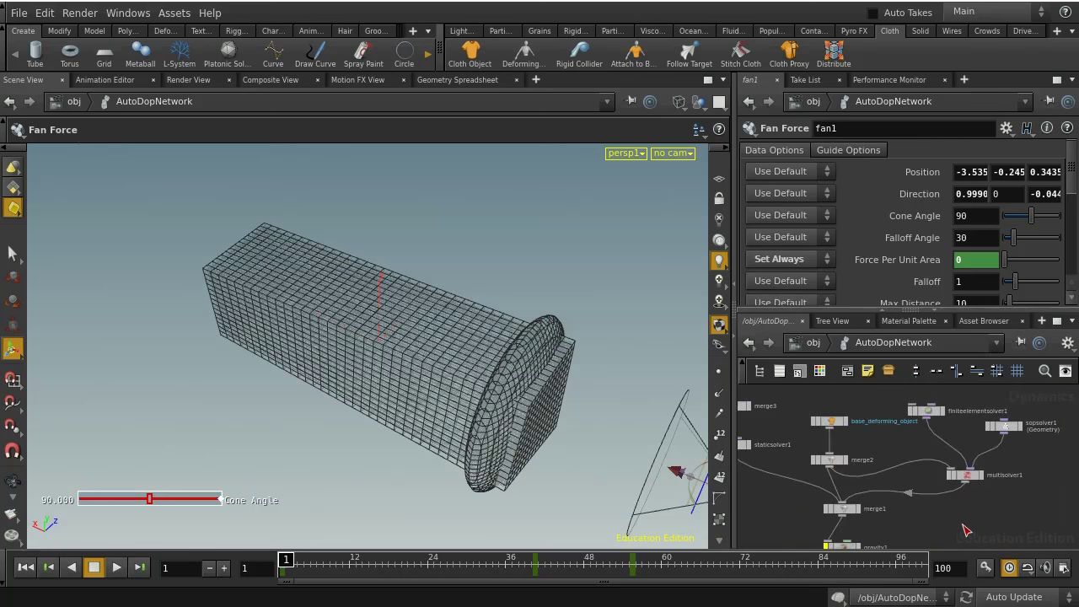
{"action": "middle_click_drag", "start_coordinate": [805, 496], "coordinate": [837, 420]}
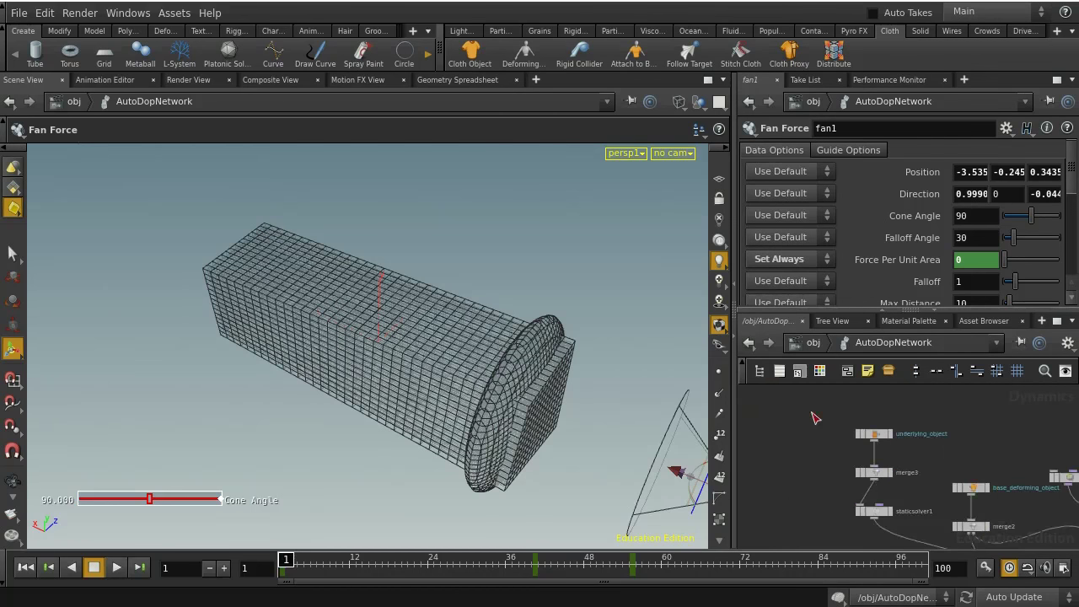
{"action": "left_click_drag", "start_coordinate": [815, 413], "coordinate": [909, 533]}
Check staticsolver1, then show underlying_object's Static Object parameters with Use Deforming Geometry enabled
{"action": "left_click", "coordinate": [877, 433]}
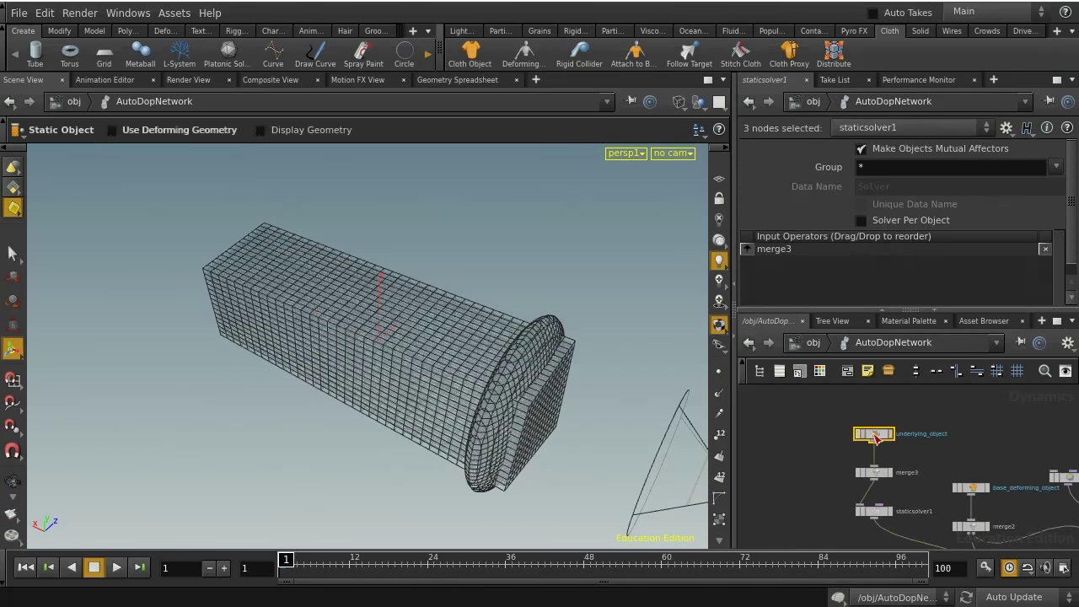
{"action": "left_click", "coordinate": [876, 512]}
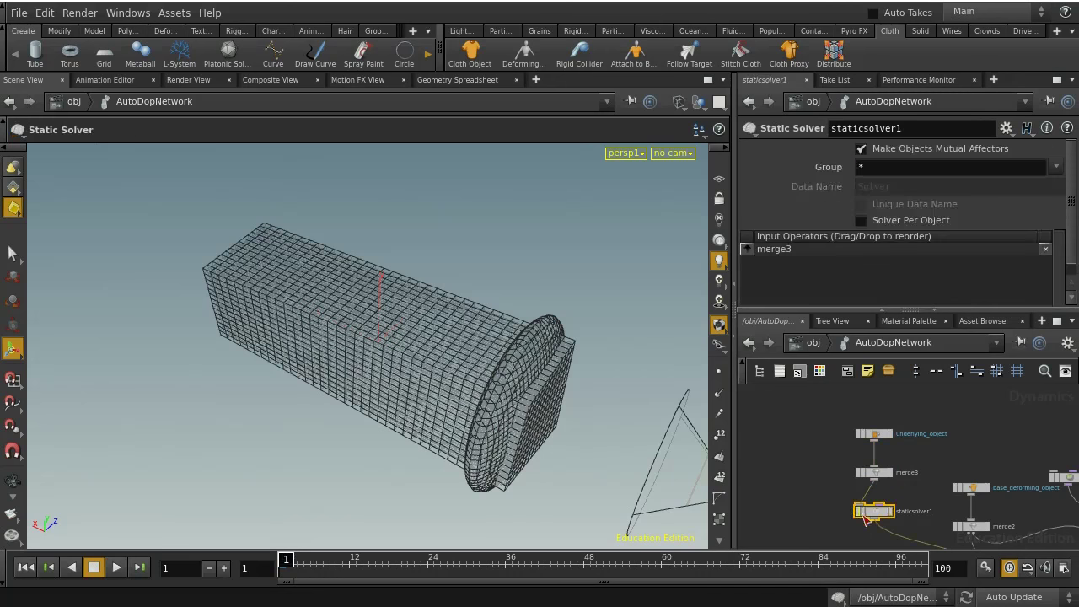
{"action": "middle_click_drag", "start_coordinate": [846, 477], "coordinate": [831, 433]}
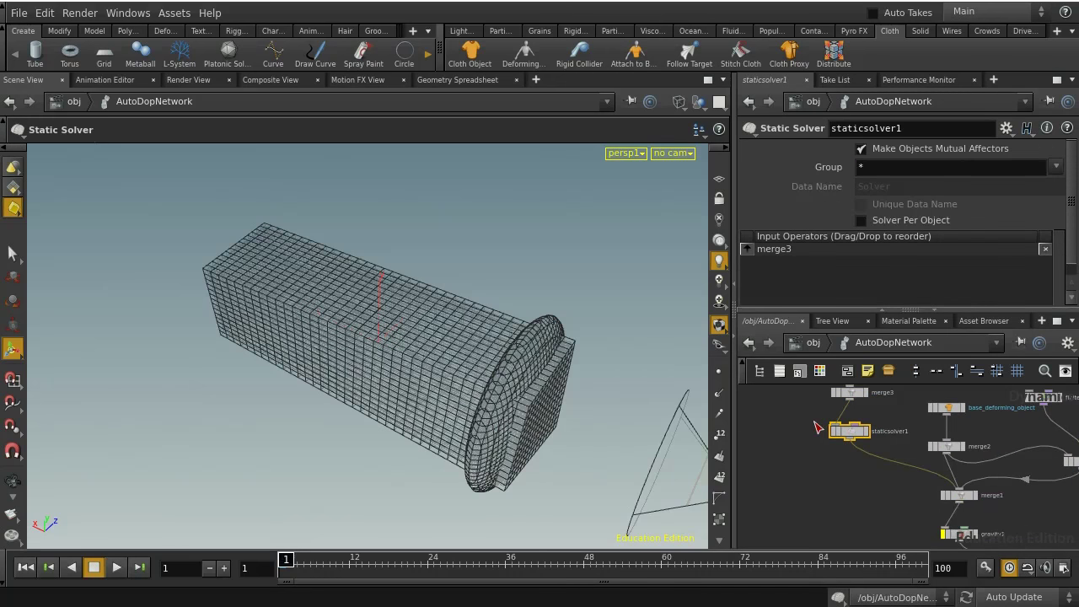
{"action": "middle_click_drag", "start_coordinate": [894, 494], "coordinate": [925, 548]}
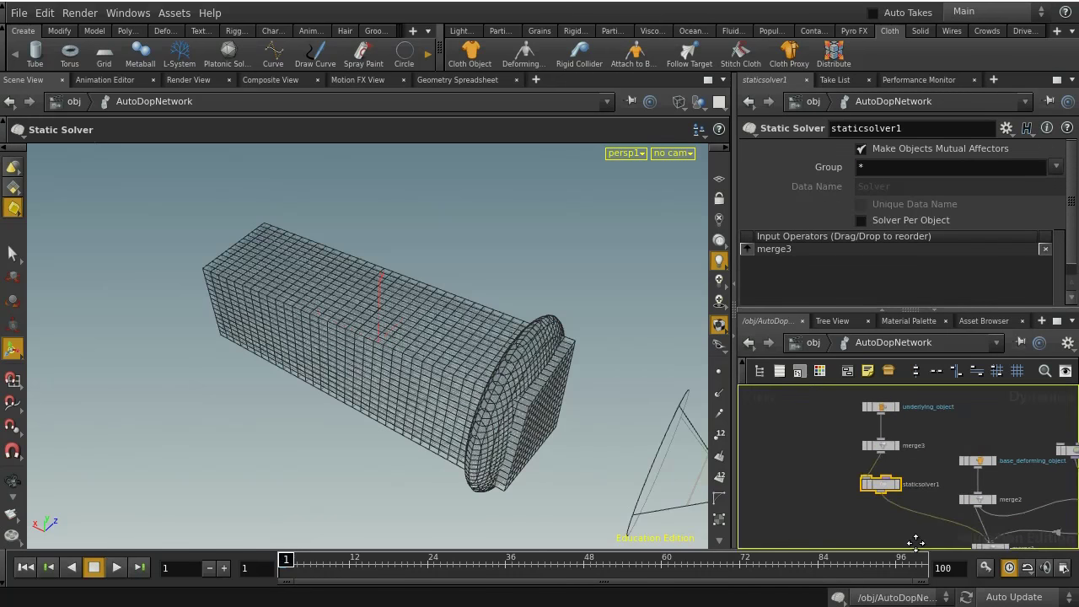
{"action": "left_click", "coordinate": [864, 407]}
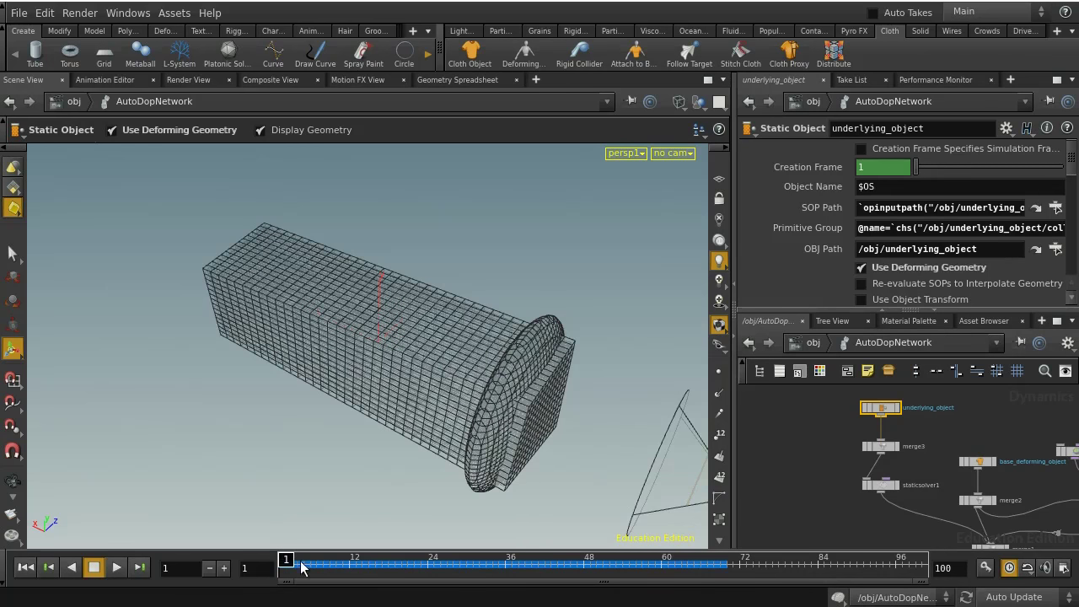
Play the simulation to frame 77 and orbit around the blasted box
{"action": "left_click", "coordinate": [122, 571]}
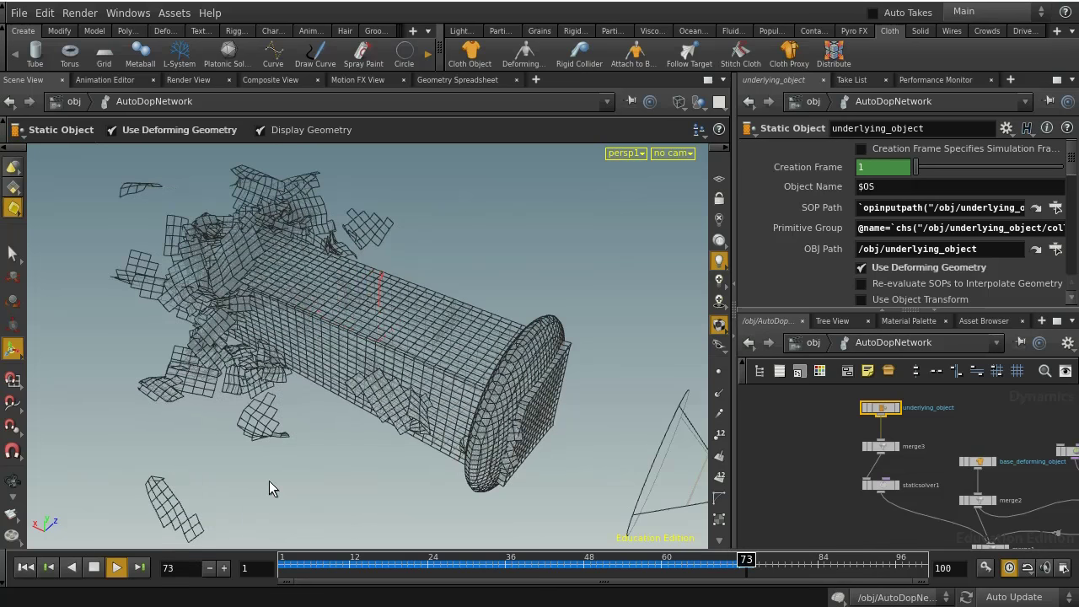
{"action": "left_click", "coordinate": [95, 568]}
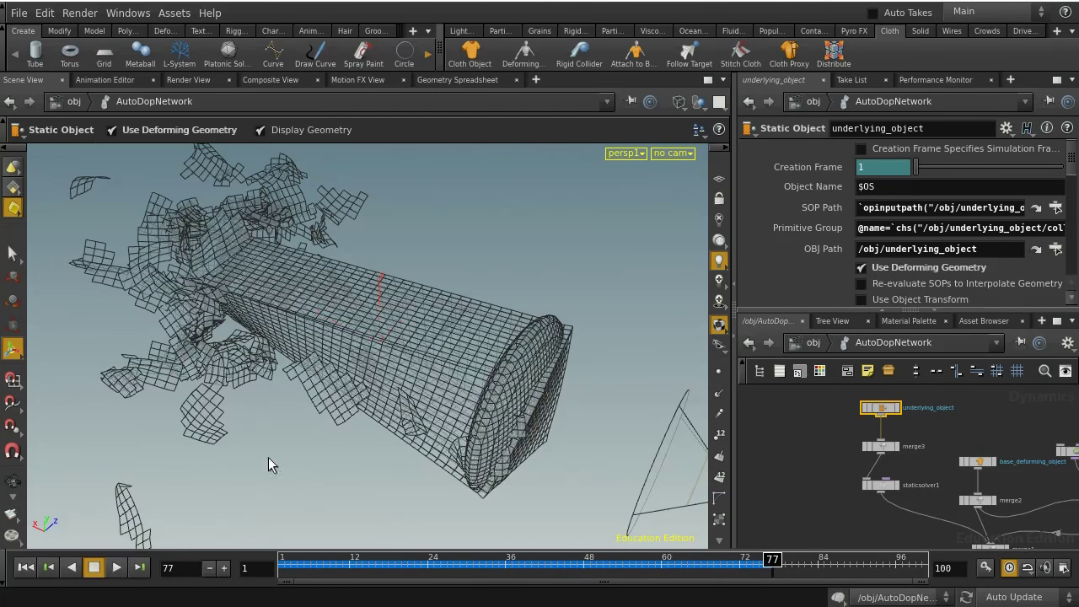
{"action": "key", "text": "Escape"}
{"action": "left_click_drag", "start_coordinate": [279, 430], "coordinate": [460, 394]}
{"action": "key", "text": "Escape"}
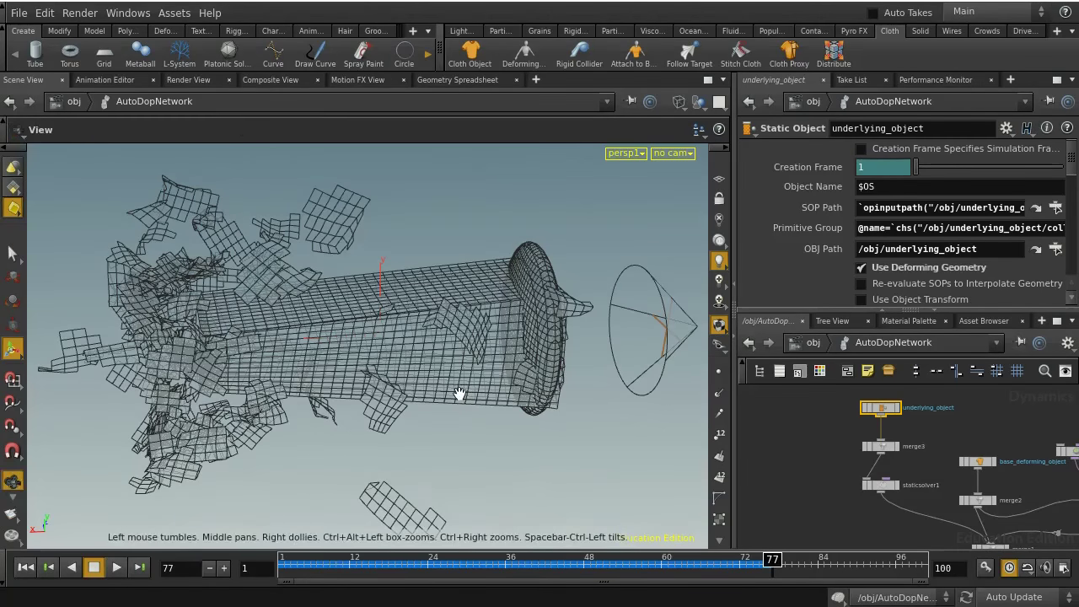
{"action": "key", "text": "Return"}
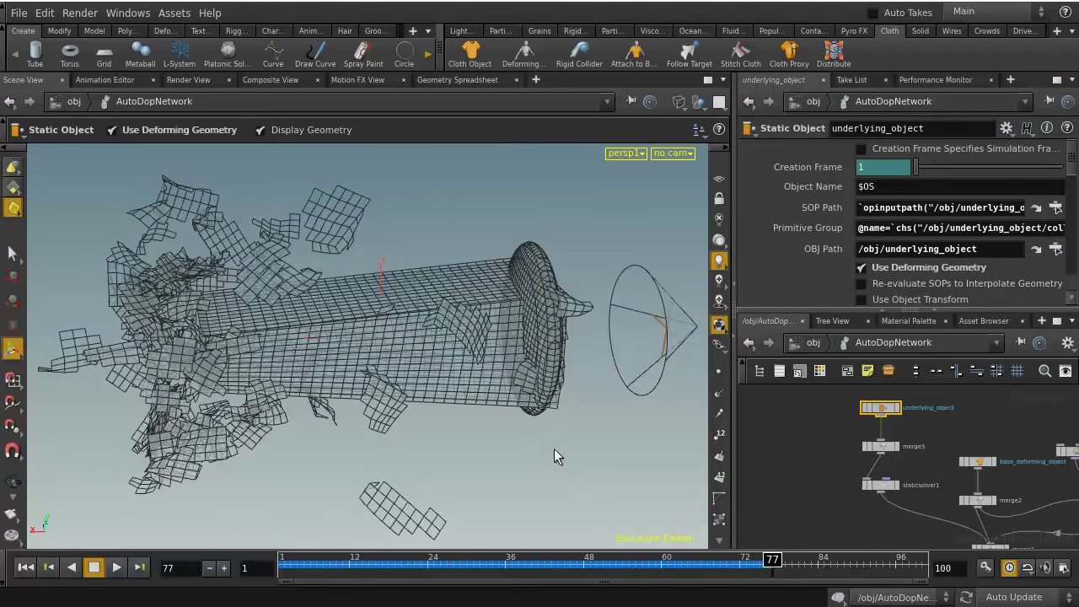
Orbit around the fragments once more, then rewind the simulation to frame 1
{"action": "key", "text": "Escape"}
{"action": "left_click_drag", "start_coordinate": [513, 397], "coordinate": [477, 412]}
{"action": "left_click", "coordinate": [26, 568]}
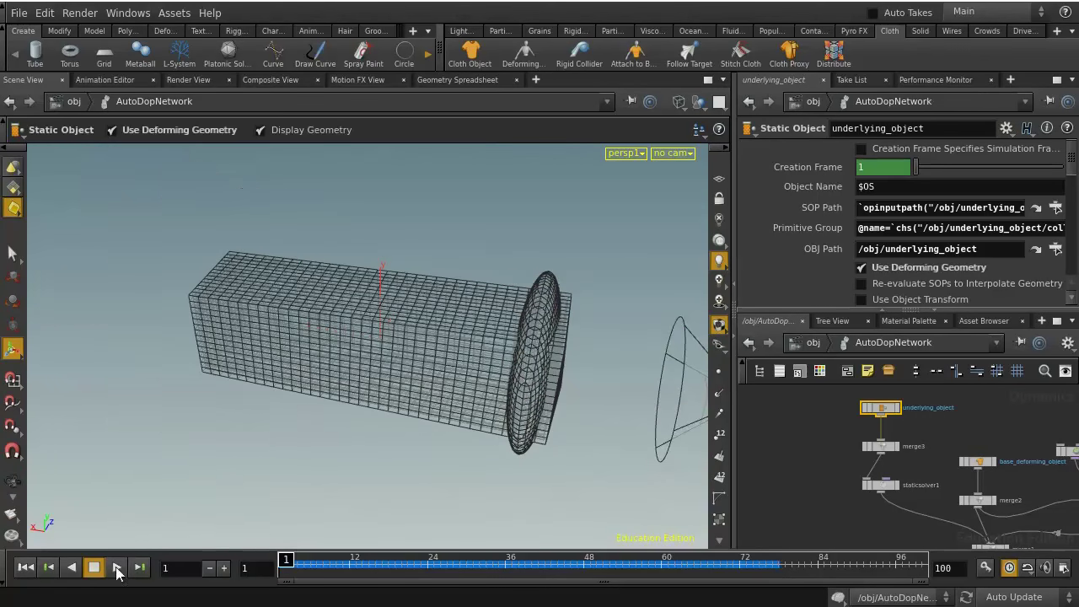
Go up to /obj, dive into base_deforming_object, and centre the FRACTURED node in view
{"action": "left_click", "coordinate": [813, 342]}
{"action": "middle_click_drag", "start_coordinate": [808, 430], "coordinate": [1031, 434]}
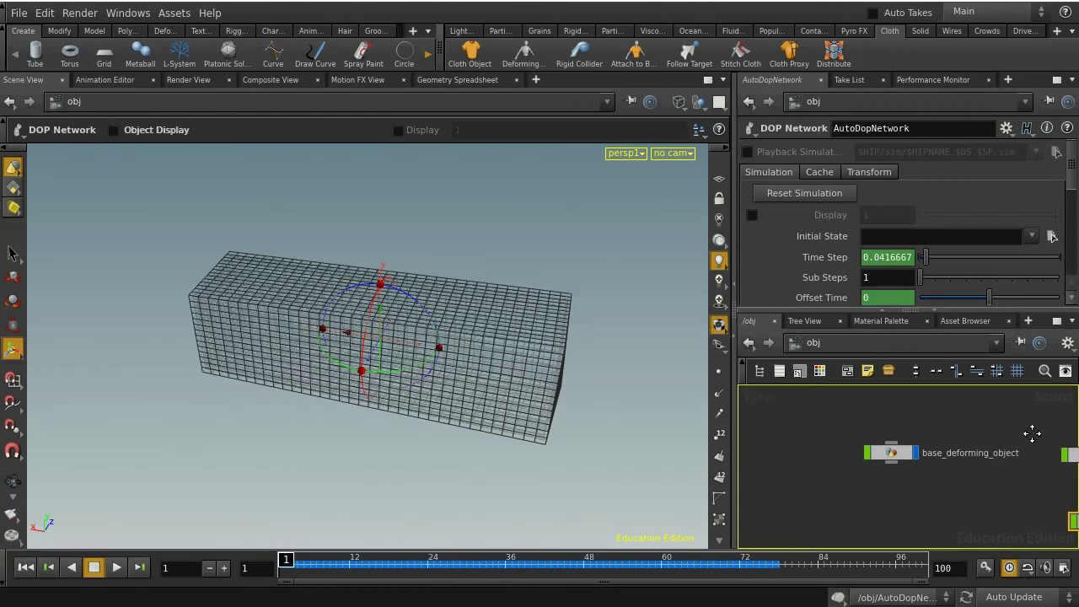
{"action": "double_click", "coordinate": [907, 464]}
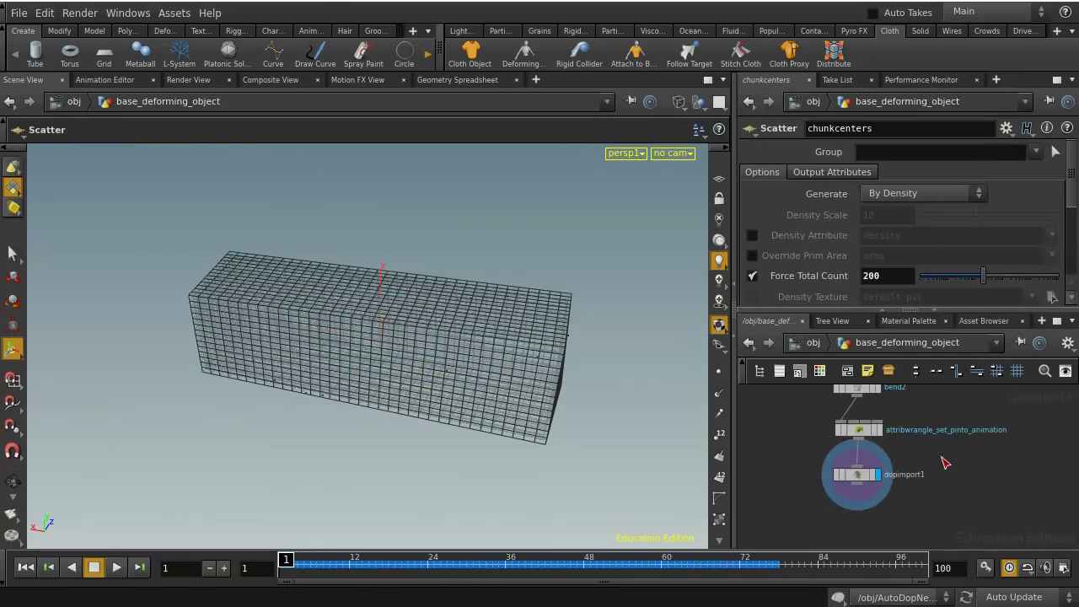
{"action": "middle_click_drag", "start_coordinate": [856, 470], "coordinate": [848, 513]}
{"action": "scroll", "coordinate": [917, 436], "scroll_direction": "down", "scroll_amount": 3}
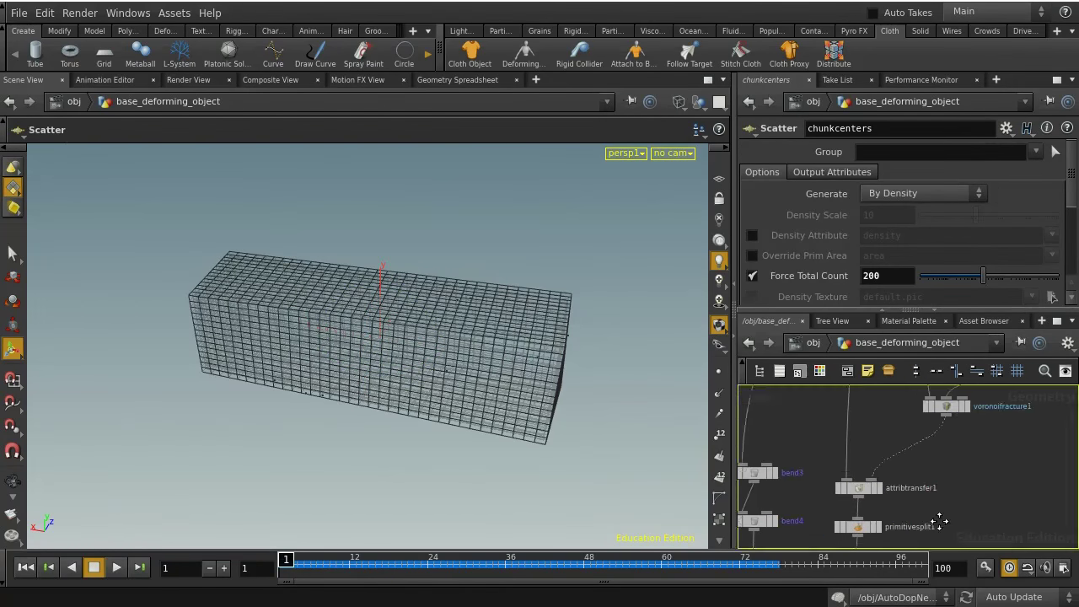
{"action": "scroll", "coordinate": [896, 542], "scroll_direction": "up", "scroll_amount": 5}
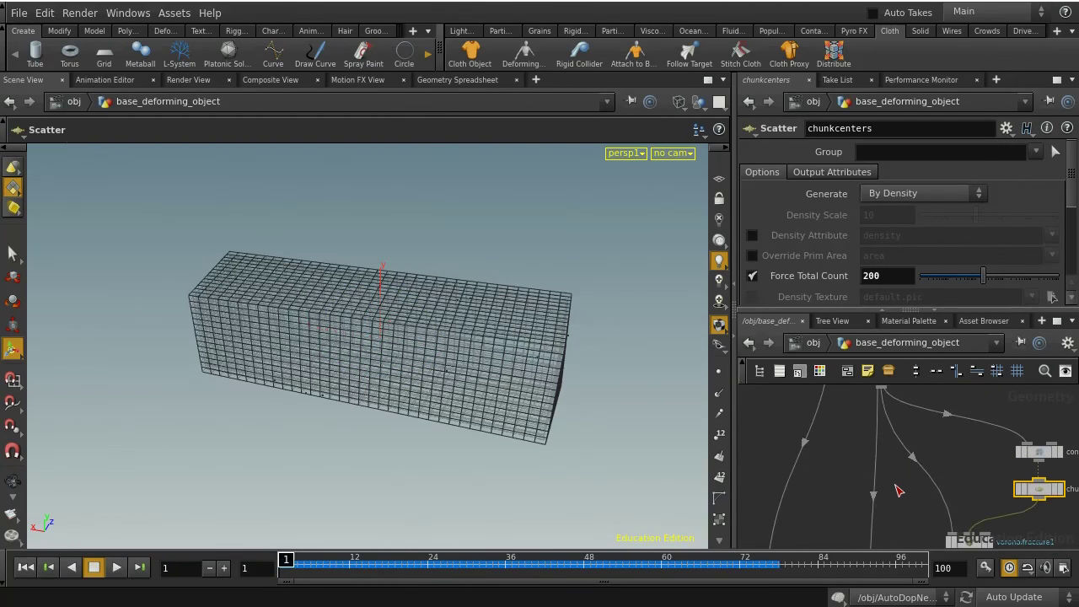
{"action": "middle_click_drag", "start_coordinate": [899, 491], "coordinate": [902, 554]}
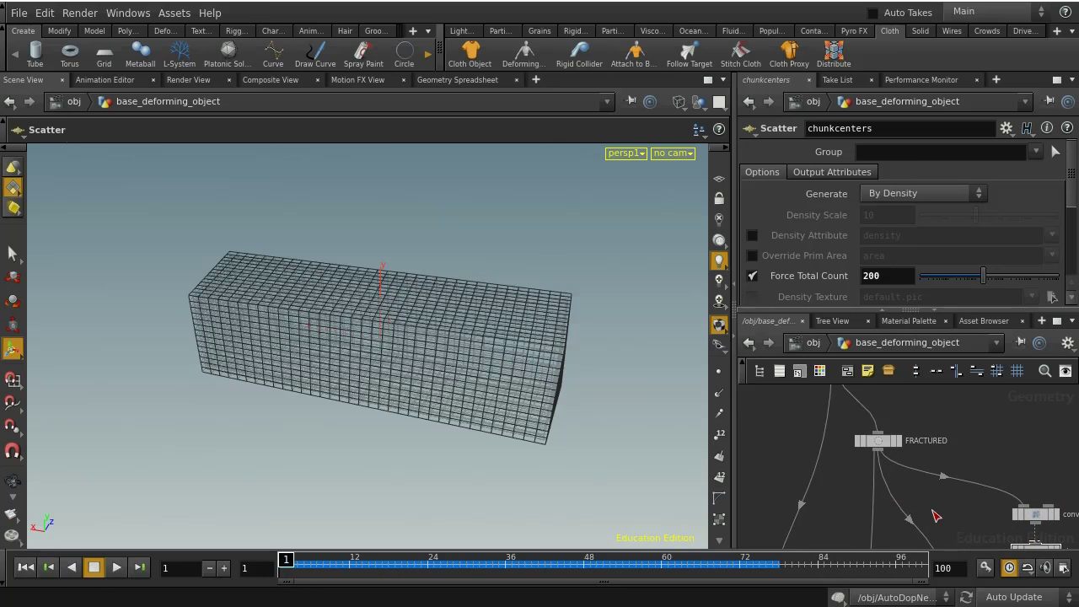
{"action": "middle_click_drag", "start_coordinate": [936, 516], "coordinate": [974, 468]}
Add a Subdivide node, subdivide1, below FRACTURED at depth 1
{"action": "key", "text": "Tab"}
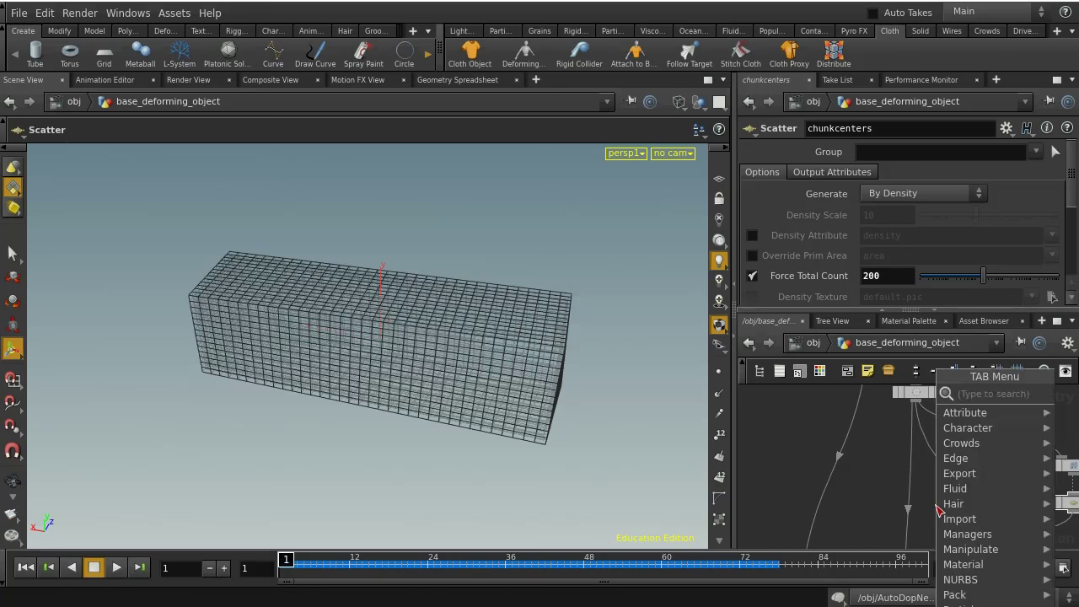
{"action": "type", "text": "sub"}
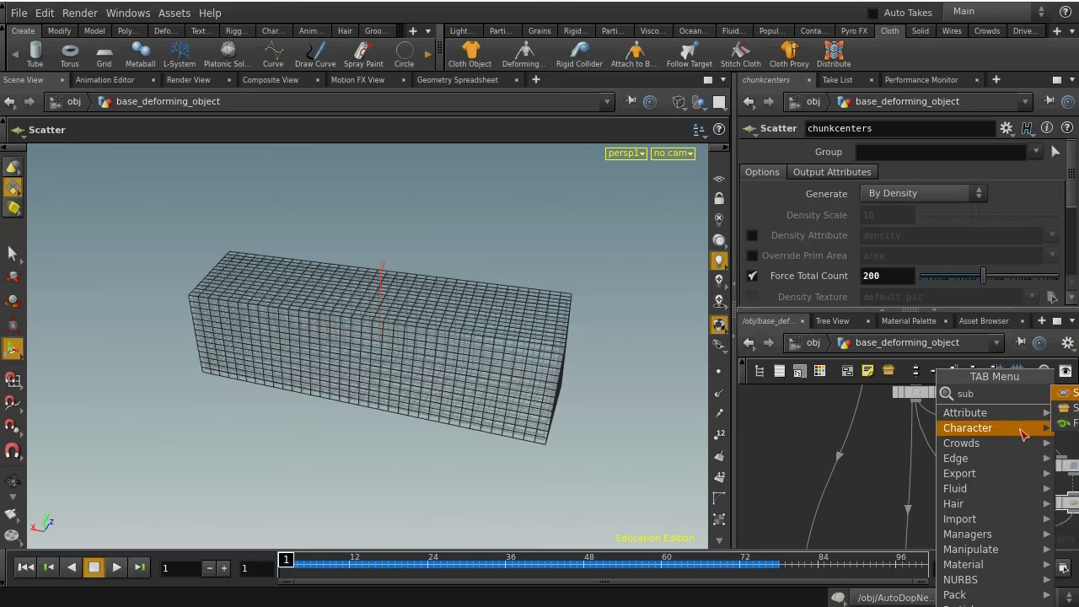
{"action": "left_click", "coordinate": [1061, 406]}
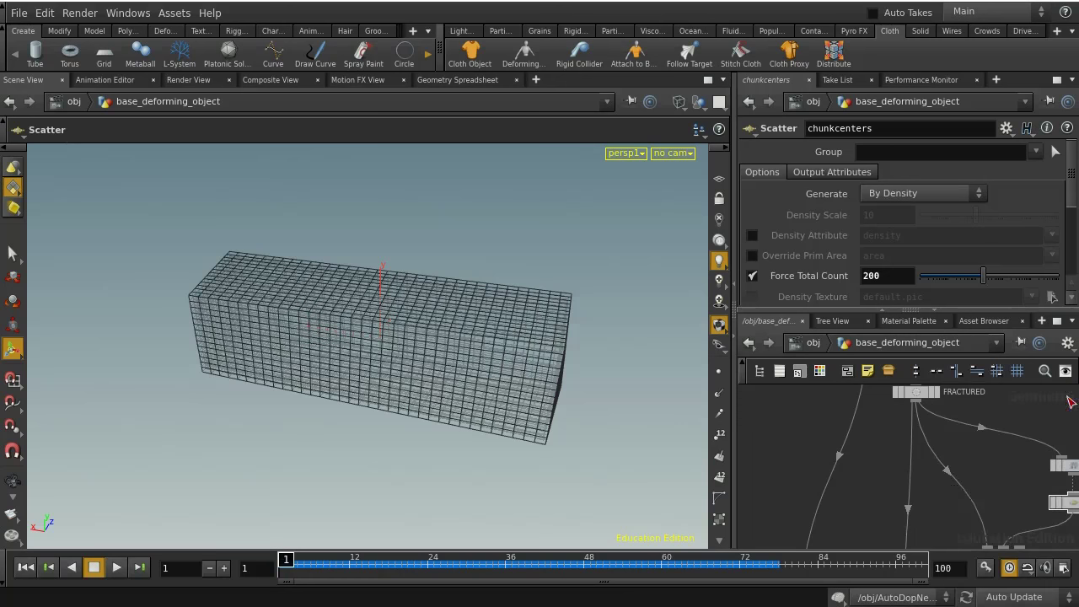
{"action": "left_click", "coordinate": [909, 511]}
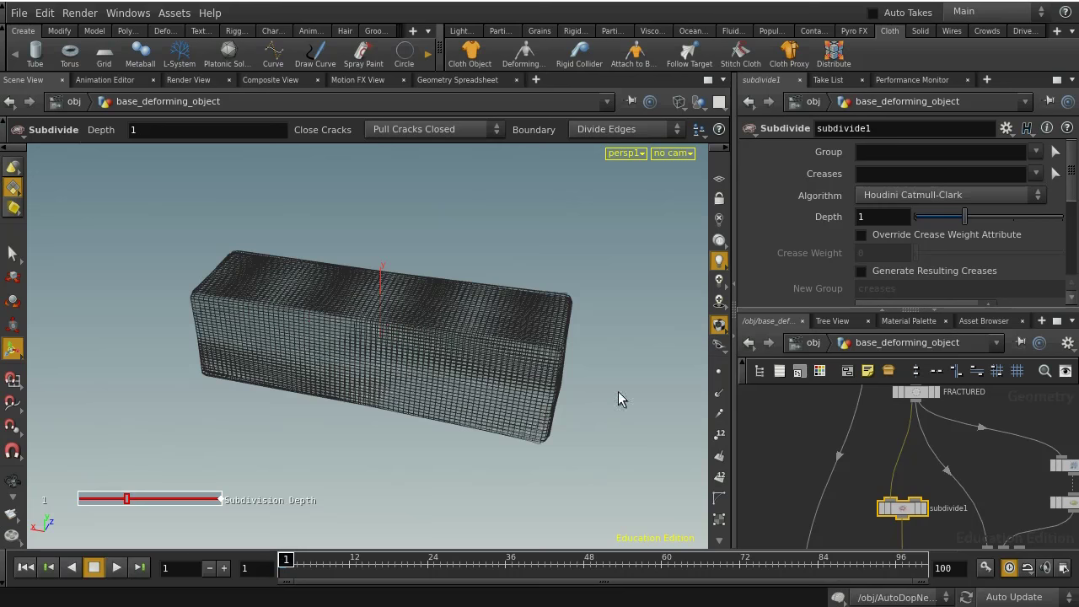
Hide all other objects in the viewport and zoom in on the subdivided box
{"action": "key", "text": "Escape"}
{"action": "left_click_drag", "start_coordinate": [617, 393], "coordinate": [650, 395]}
{"action": "key", "text": "Return"}
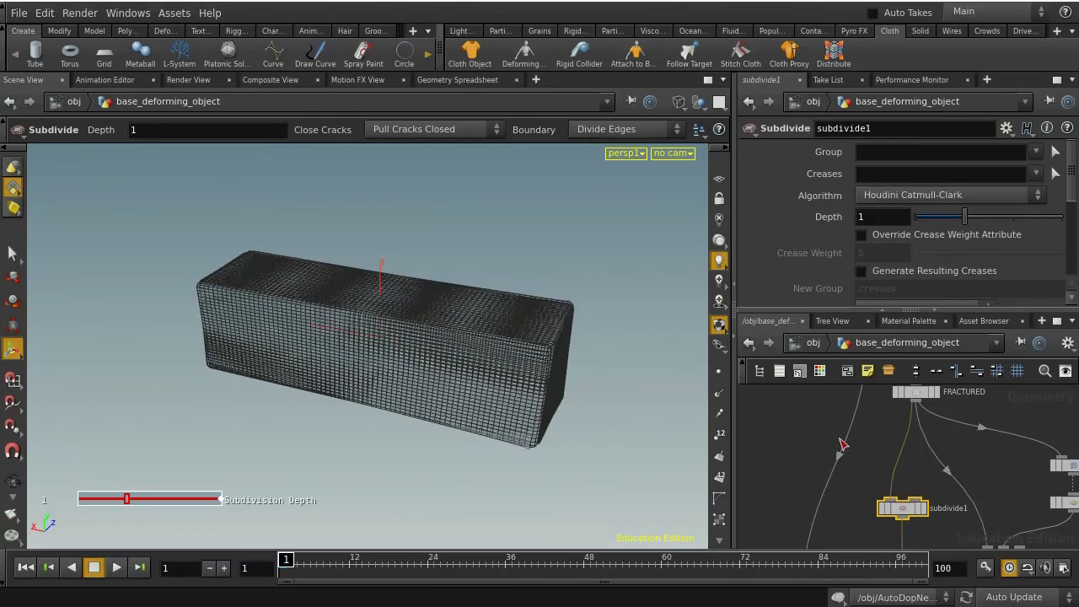
{"action": "left_click", "coordinate": [699, 102]}
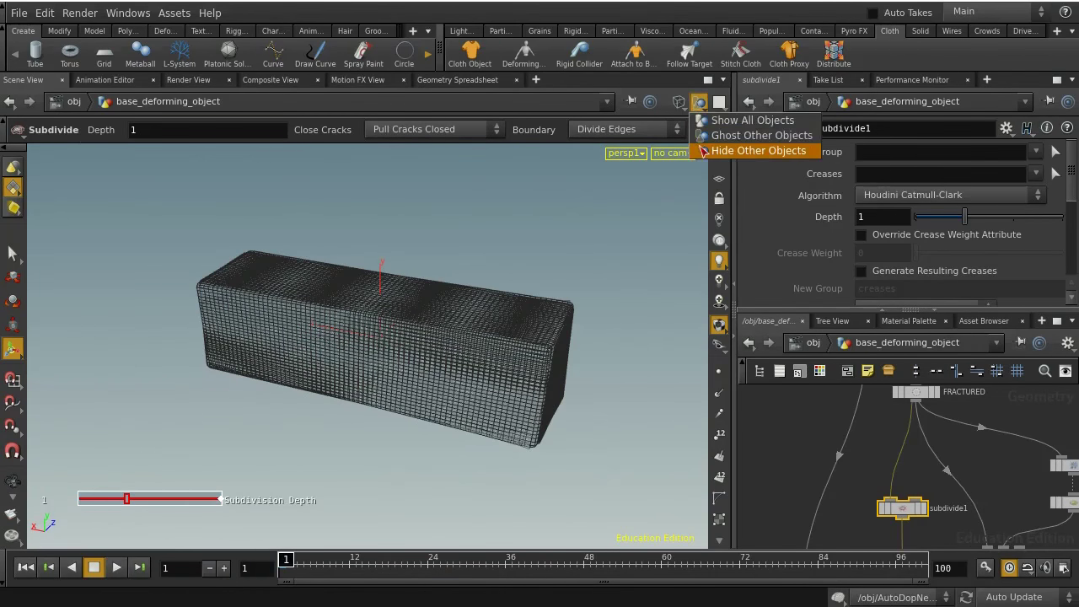
{"action": "left_click", "coordinate": [707, 151]}
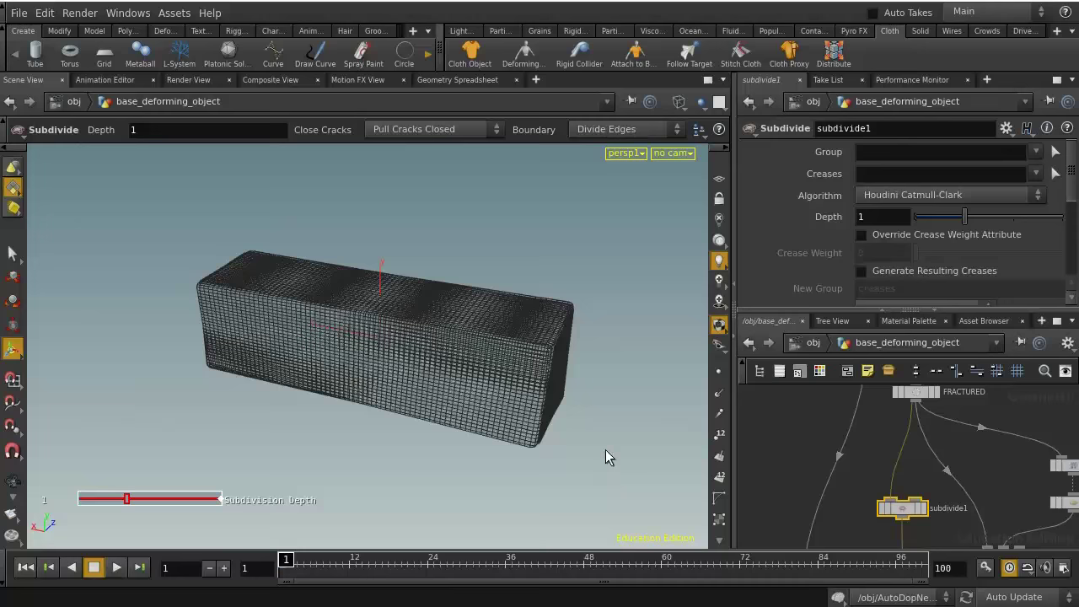
{"action": "right_click_drag", "start_coordinate": [605, 448], "coordinate": [1005, 486]}
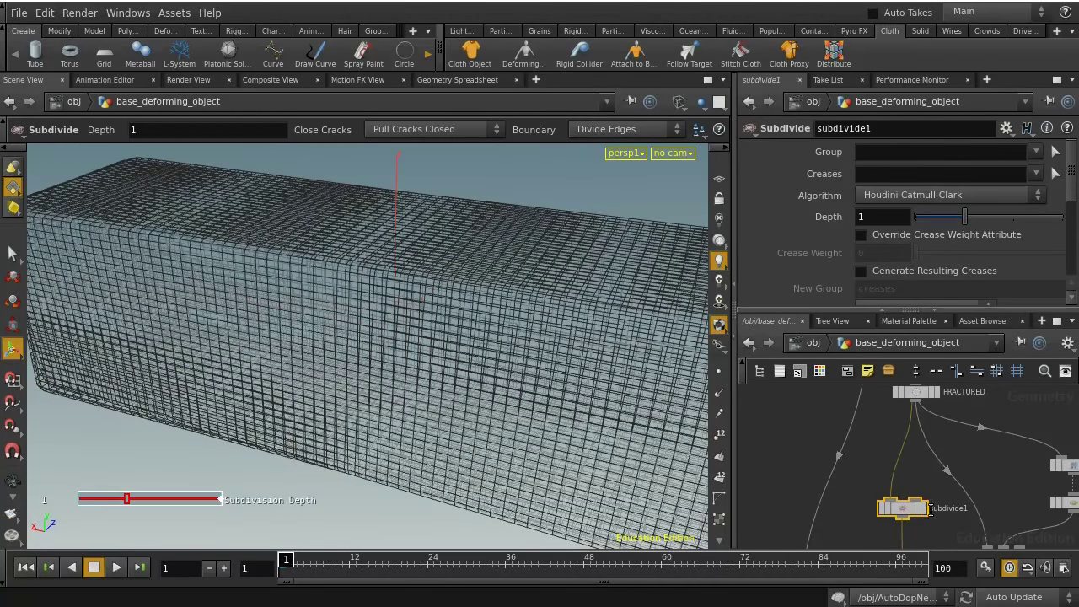
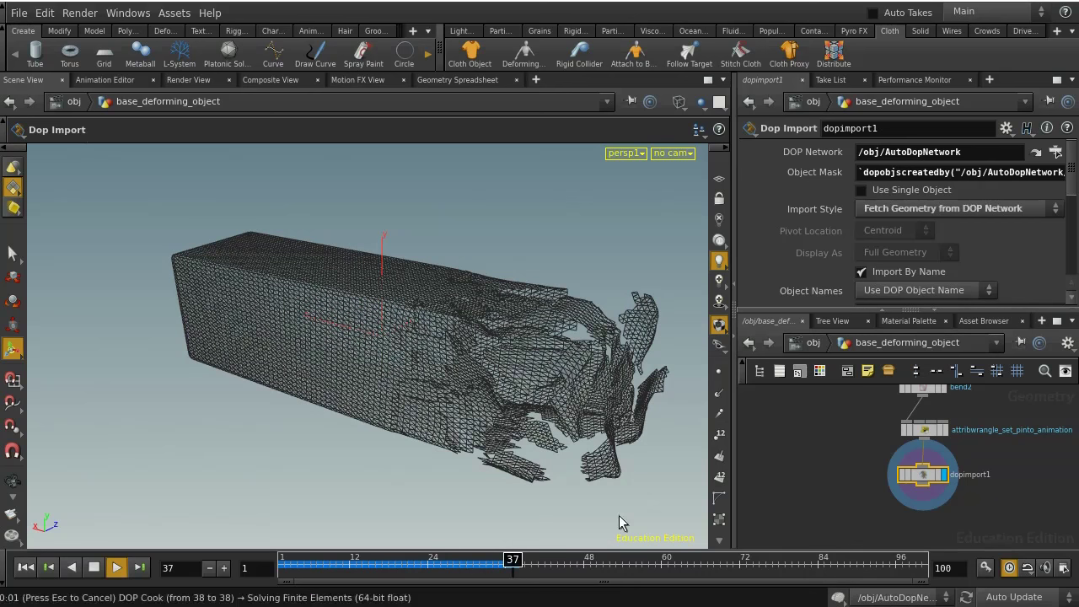
Stop playback at frame 43 and orbit the view around the shredded end of the box
{"action": "left_click", "coordinate": [94, 568]}
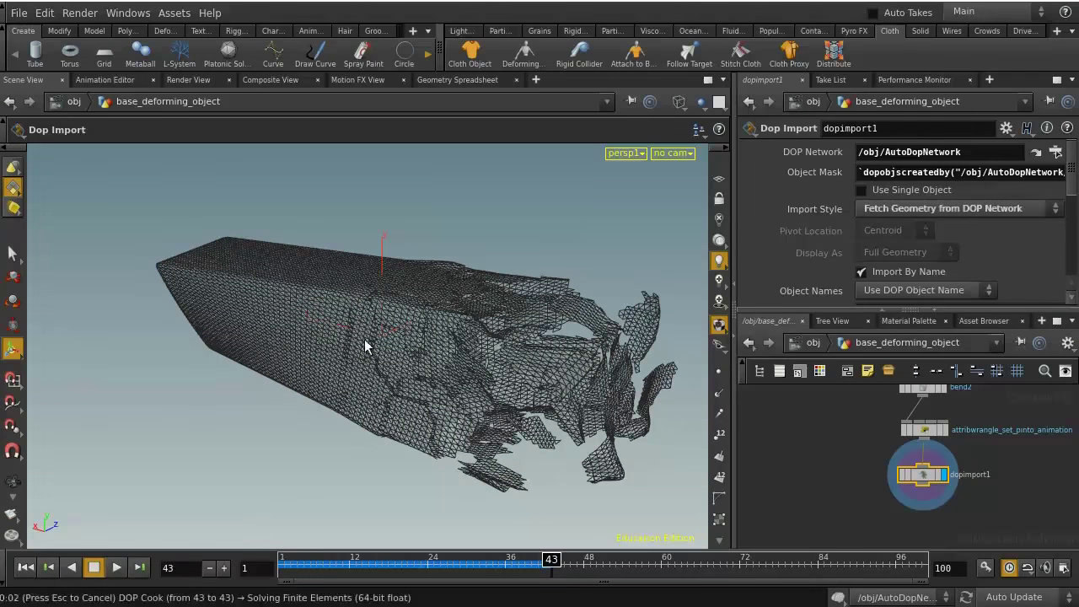
{"action": "key", "text": "Escape"}
{"action": "left_click_drag", "start_coordinate": [365, 346], "coordinate": [393, 321]}
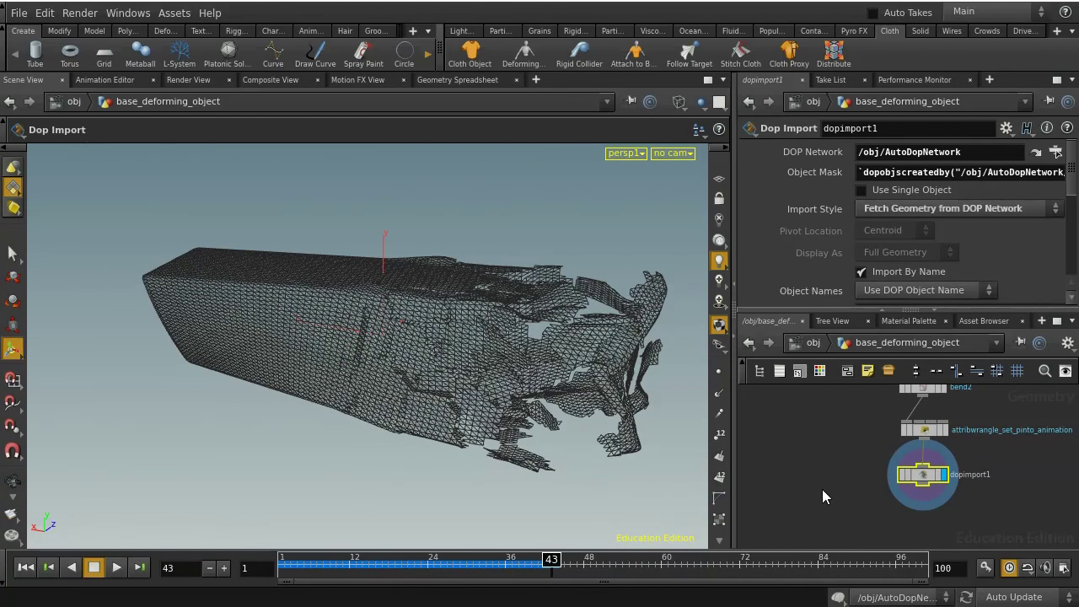
{"action": "middle_click_drag", "start_coordinate": [822, 489], "coordinate": [819, 451]}
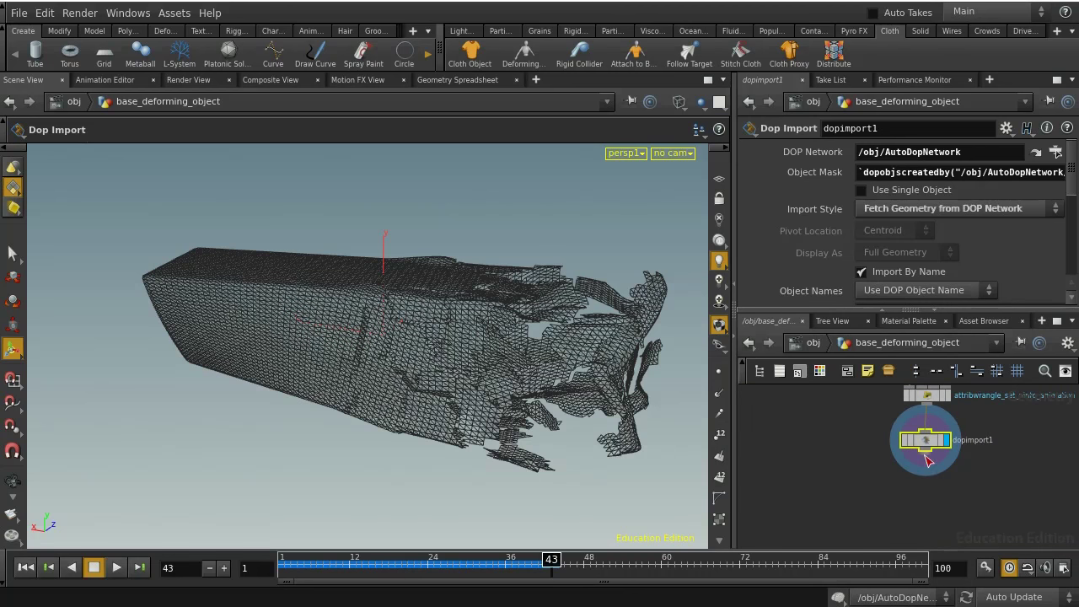
Add a File Cache node below dopimport1 and make it the displayed output
{"action": "key", "text": "Tab"}
{"action": "type", "text": "fil"}
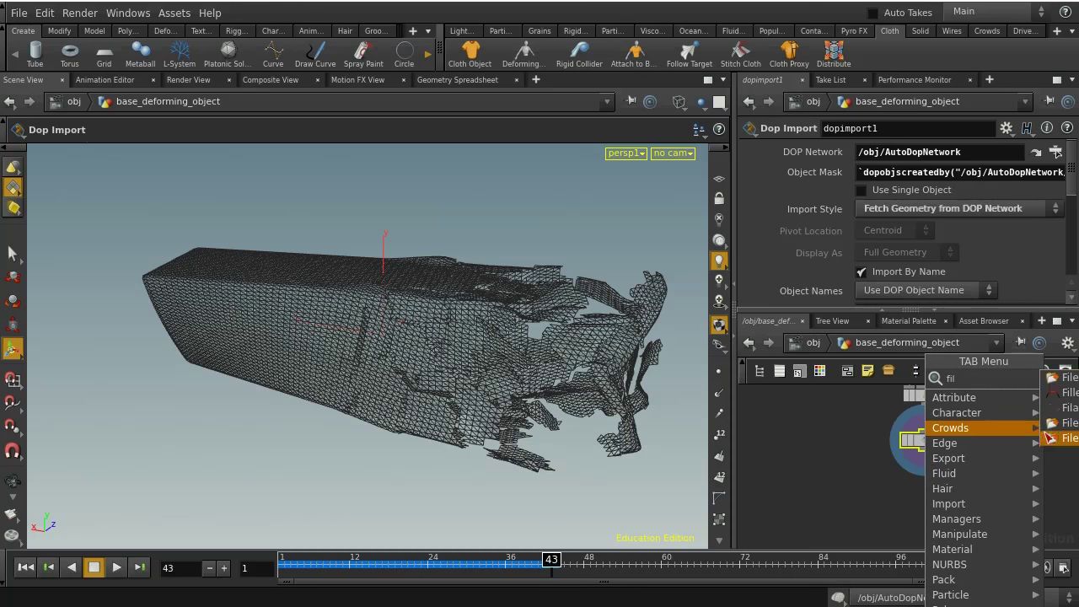
{"action": "left_click", "coordinate": [1054, 438]}
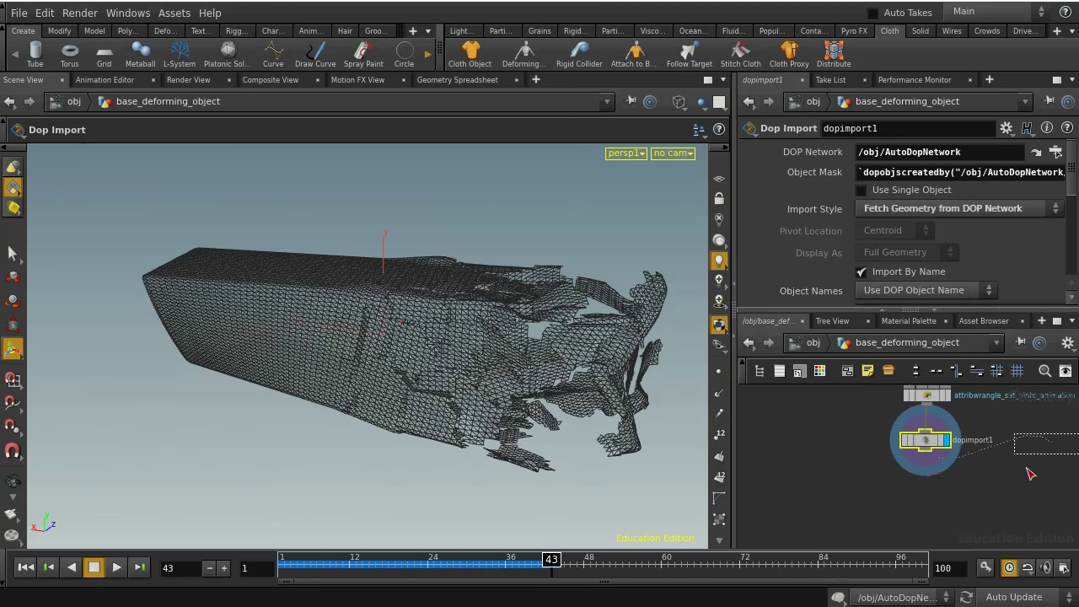
{"action": "left_click", "coordinate": [928, 489]}
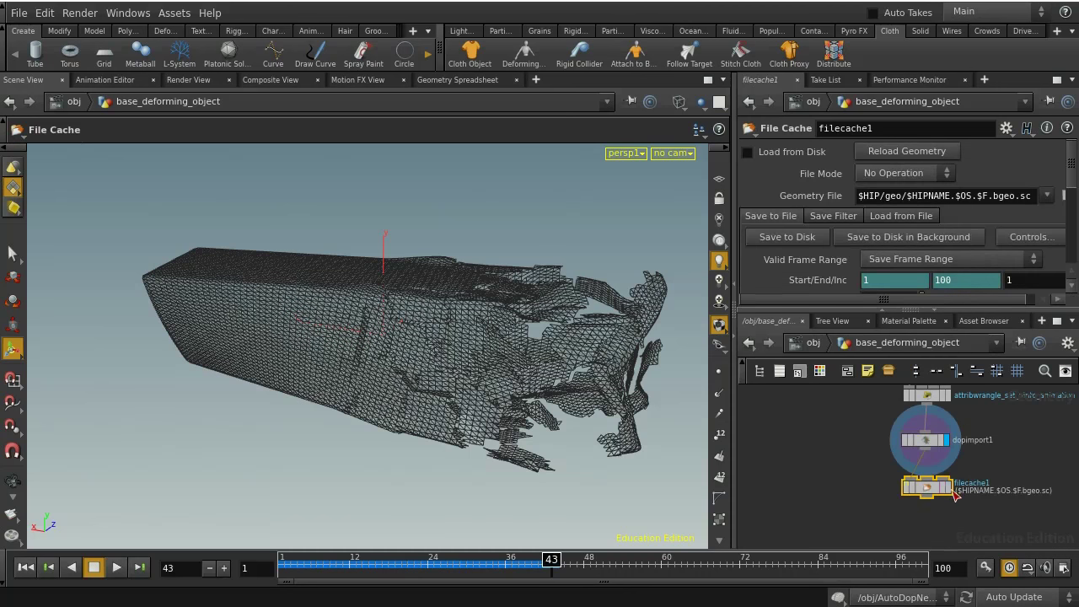
{"action": "left_click", "coordinate": [948, 487]}
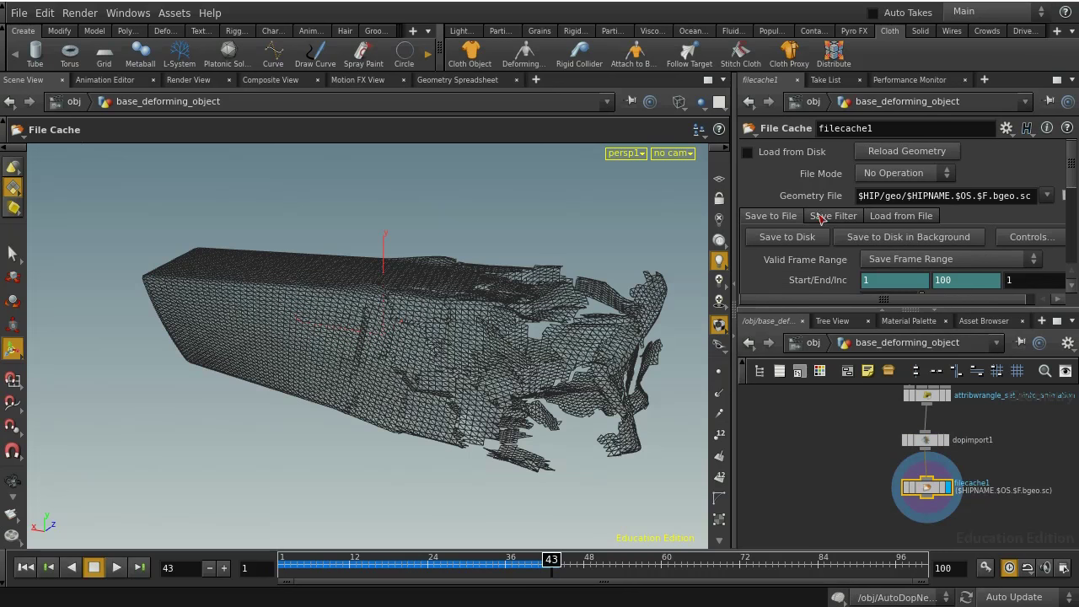
Rename the cache node to 'ash_cache' and save the simulation to disk
{"action": "left_click_drag", "start_coordinate": [876, 128], "coordinate": [627, 136]}
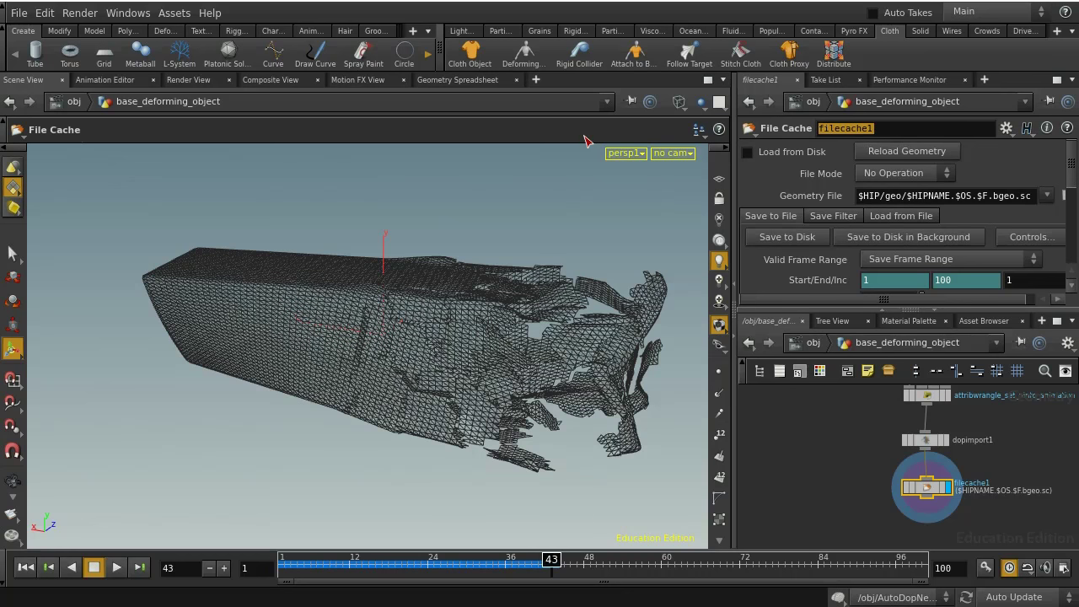
{"action": "type", "text": "ash_ca"}
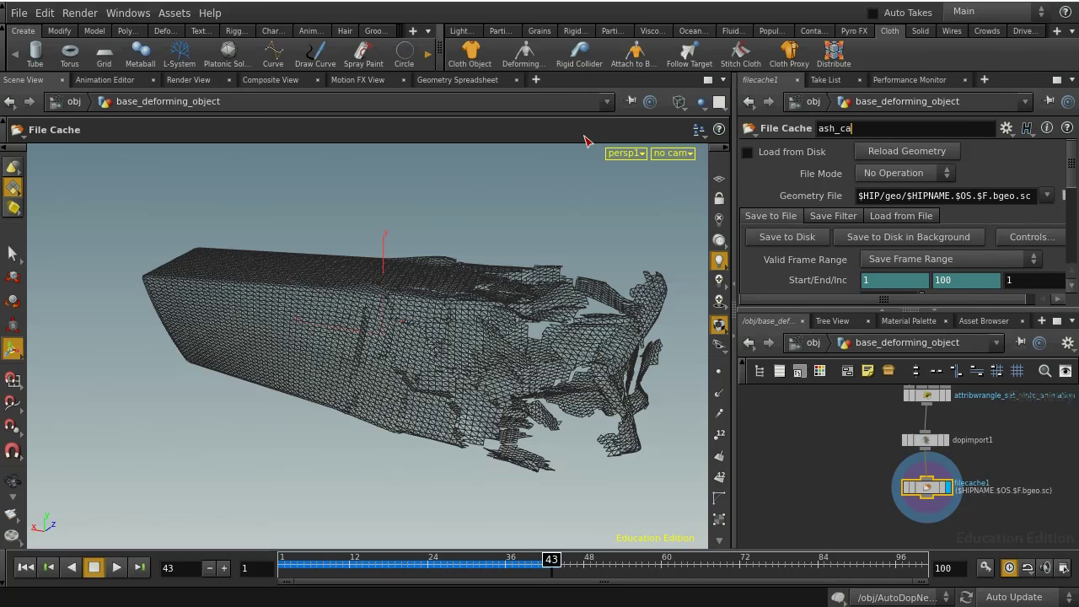
{"action": "type", "text": "che"}
{"action": "key", "text": "Return"}
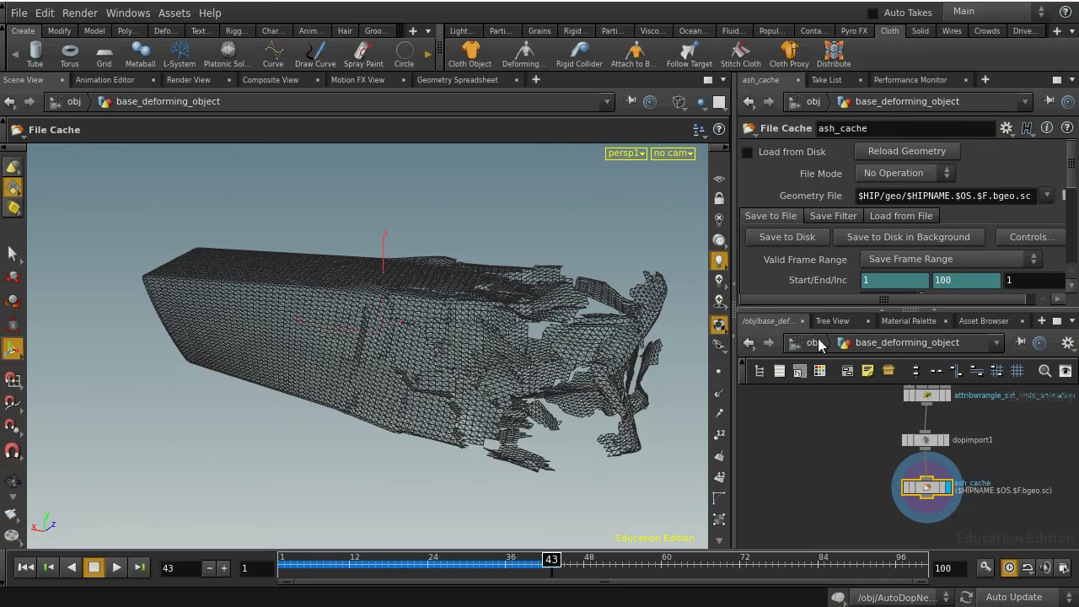
{"action": "left_click", "coordinate": [818, 239]}
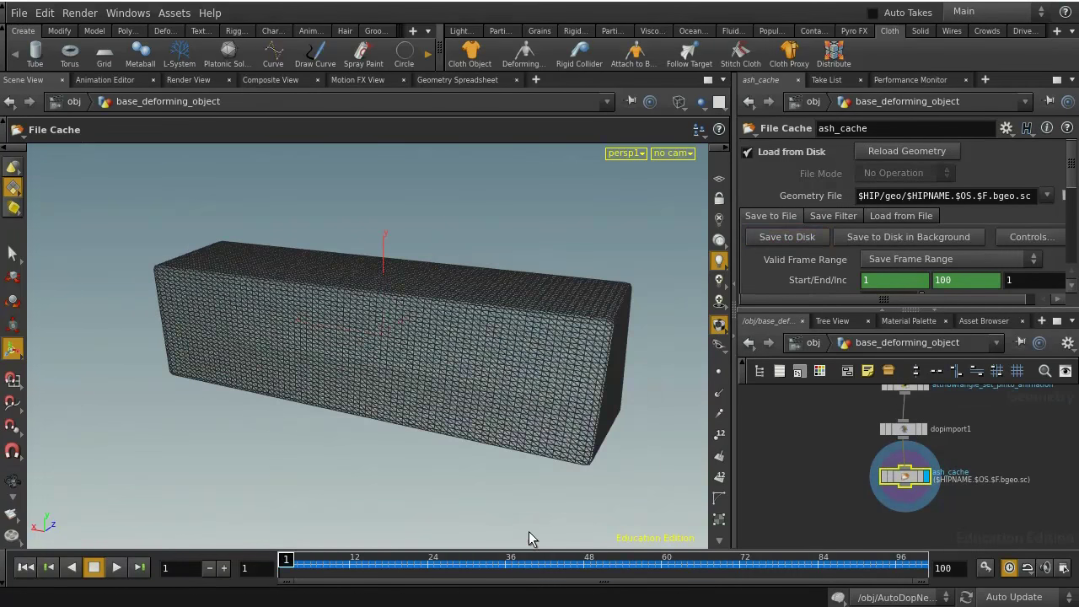
{"action": "left_click_drag", "start_coordinate": [288, 561], "coordinate": [302, 541]}
Go from /obj into AutoDopNetwork and select the fan1 fan force node
{"action": "left_click", "coordinate": [813, 342]}
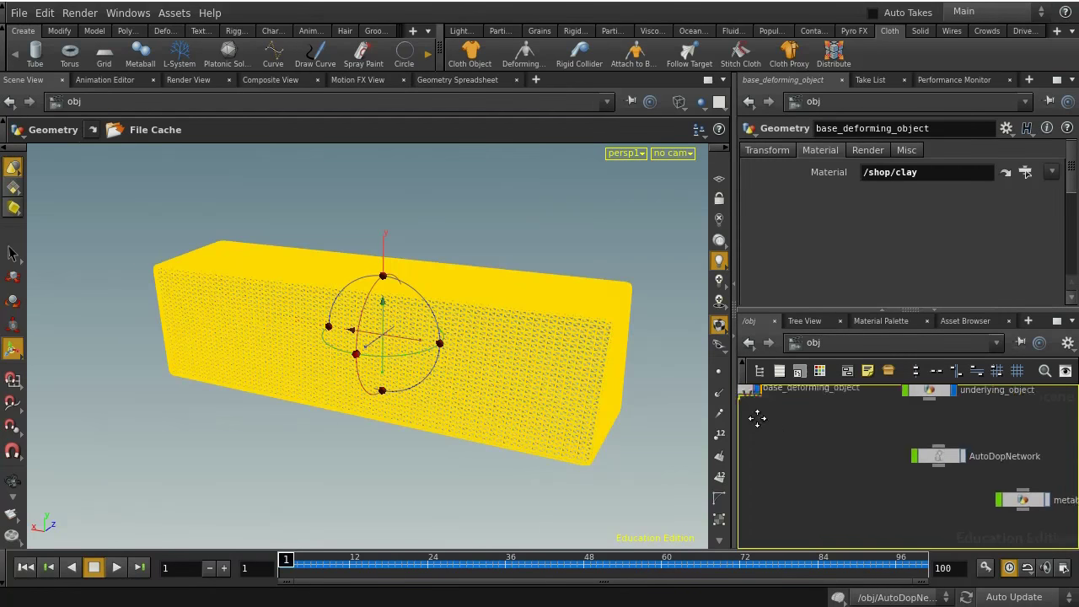
{"action": "left_click", "coordinate": [942, 453]}
{"action": "double_click", "coordinate": [942, 454]}
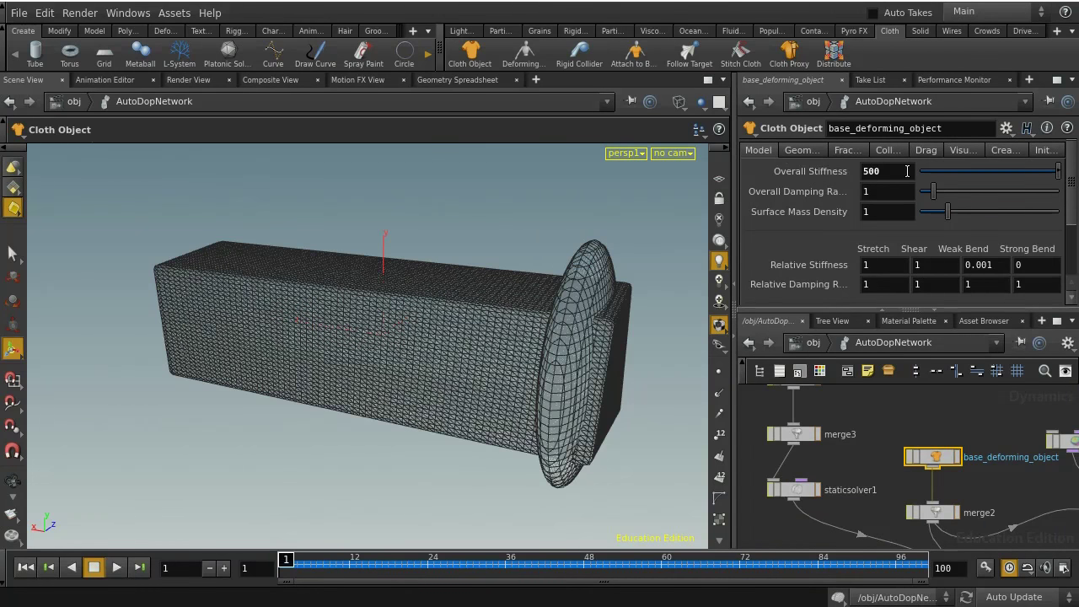
{"action": "middle_click_drag", "start_coordinate": [1003, 496], "coordinate": [901, 473]}
{"action": "left_click", "coordinate": [988, 446]}
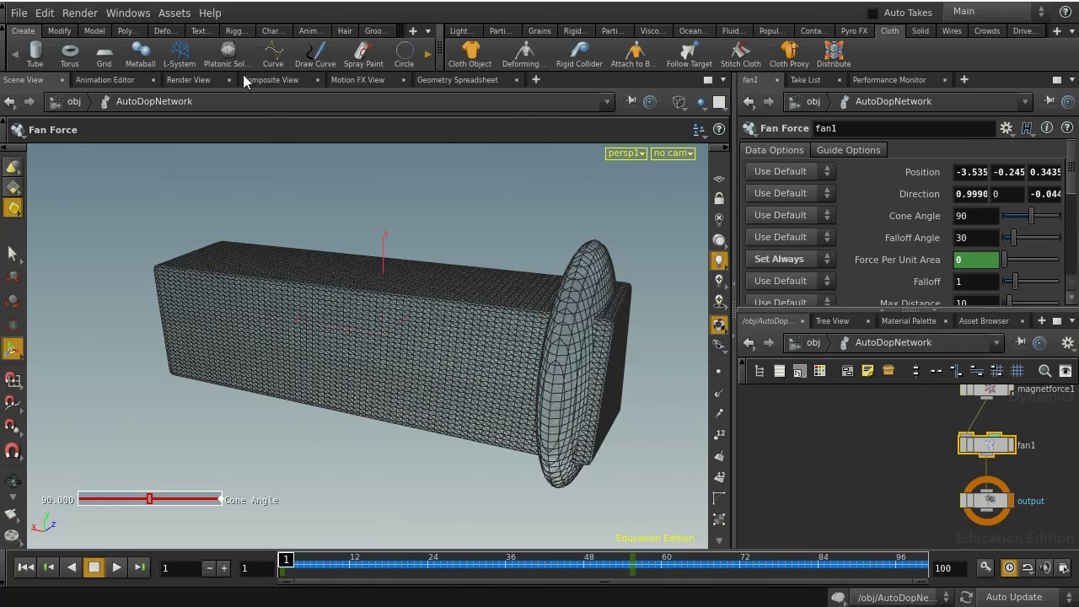
Check the fan1 flux curve's top keyframe at 1e+006, then replay the simulation from the start
{"action": "left_click", "coordinate": [130, 80]}
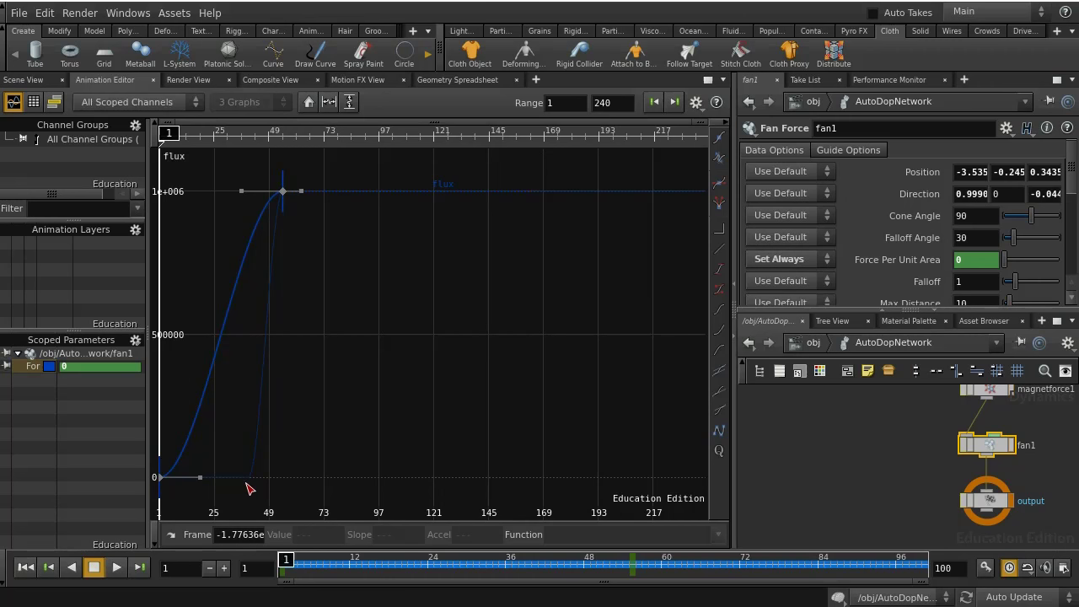
{"action": "left_click", "coordinate": [286, 188]}
{"action": "left_click", "coordinate": [26, 81]}
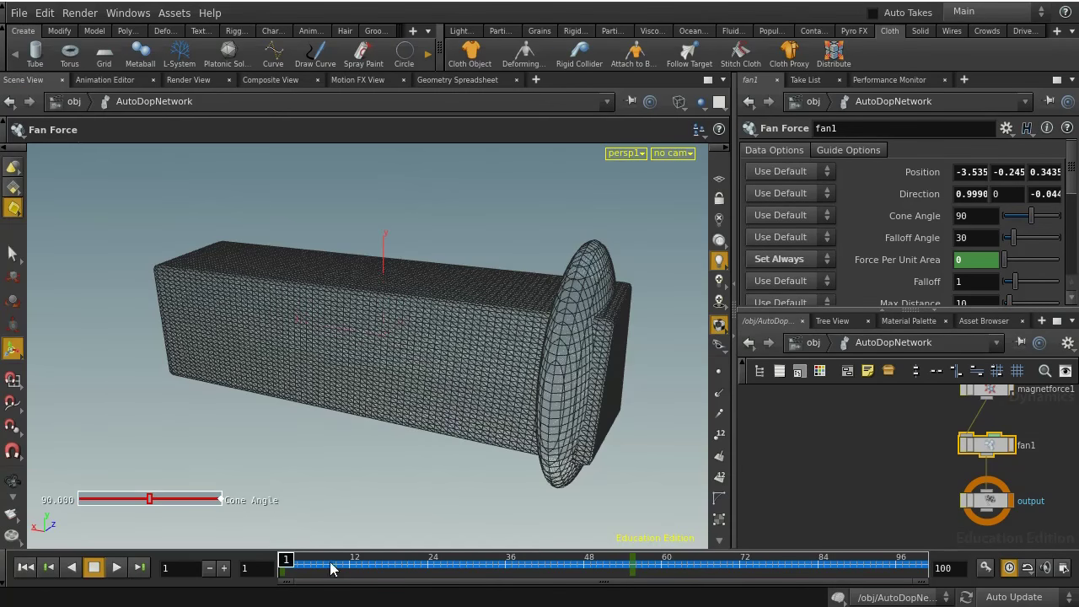
{"action": "left_click", "coordinate": [116, 566]}
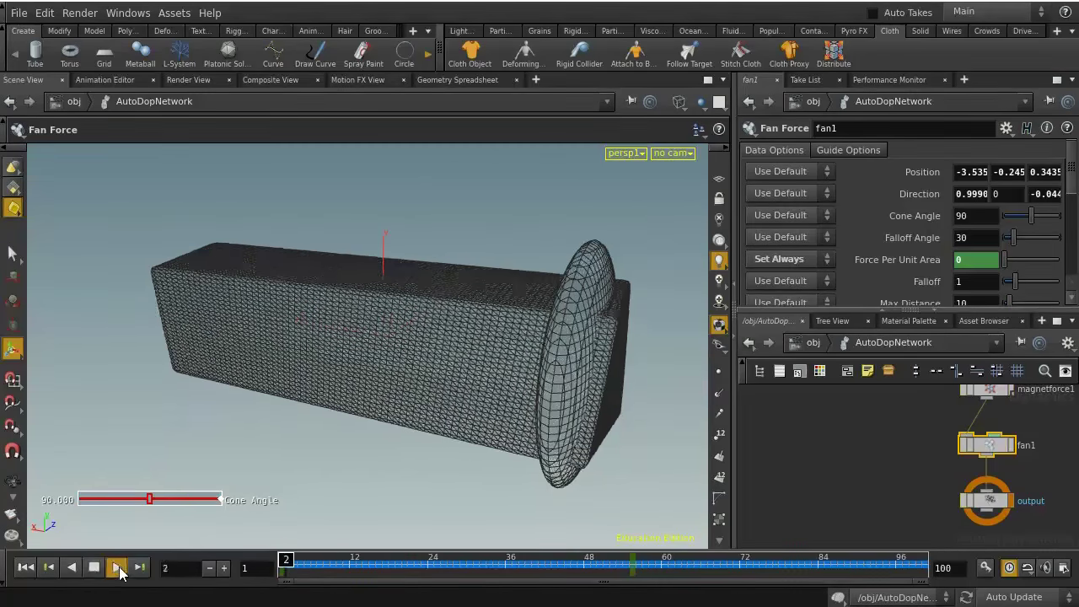